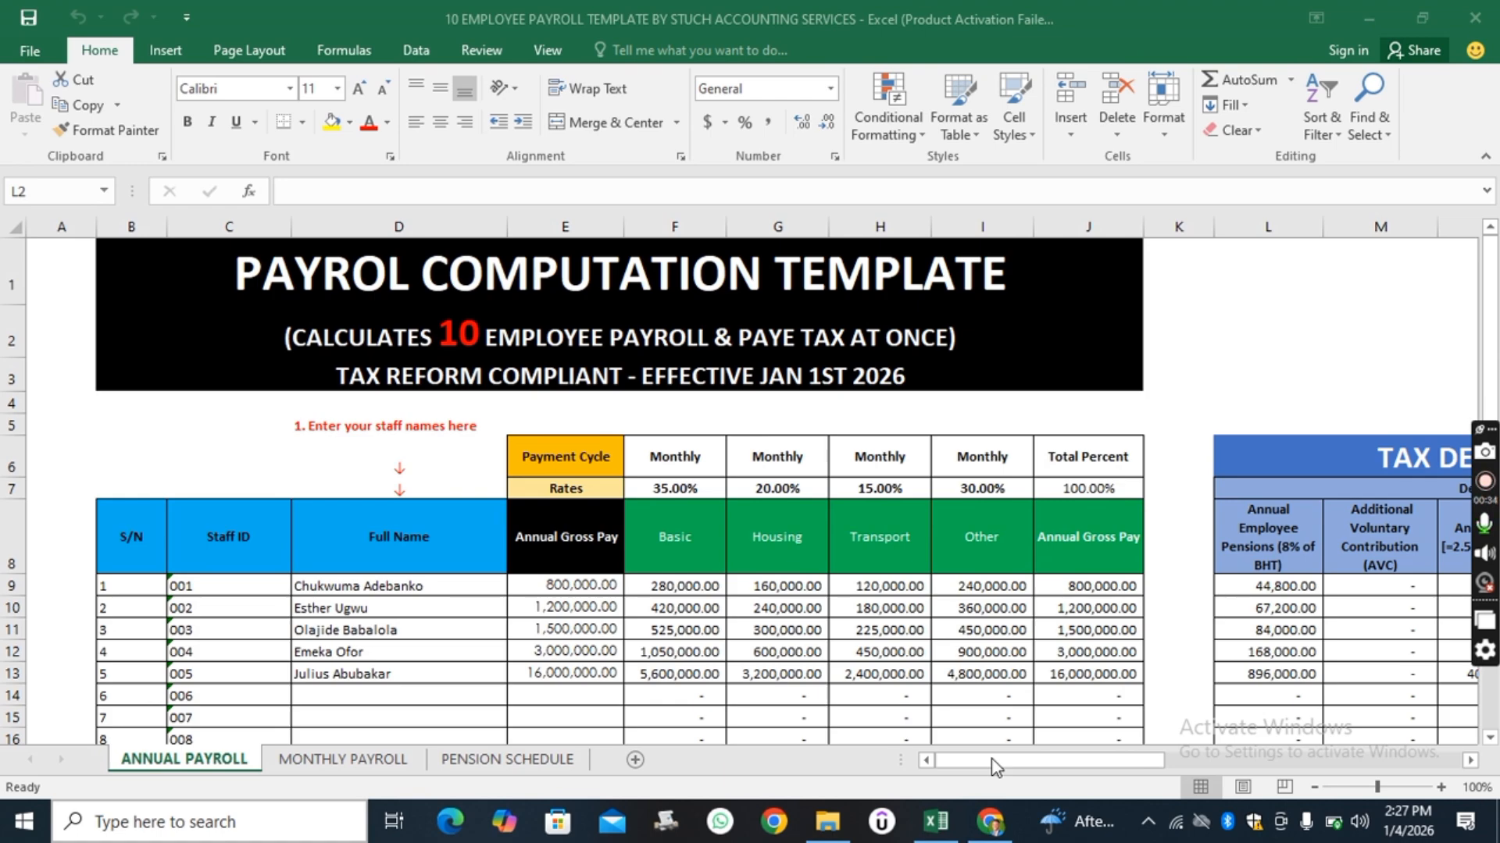
Examine the payroll column headers from Annual Gross Pay across to the annual employee pensions column.
left_click(565, 544)
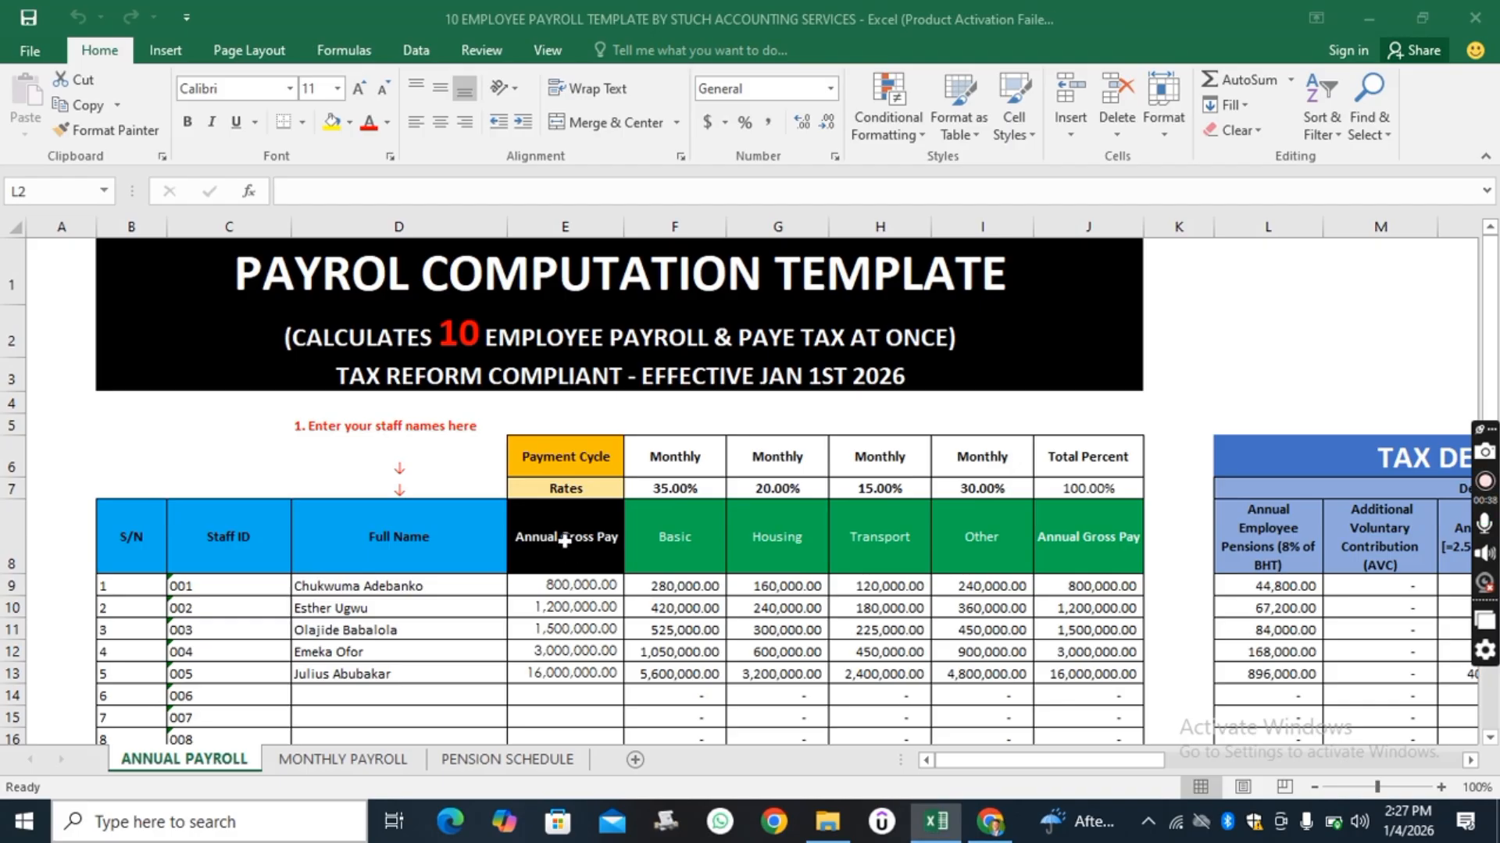
left_click(681, 542)
left_click(782, 554)
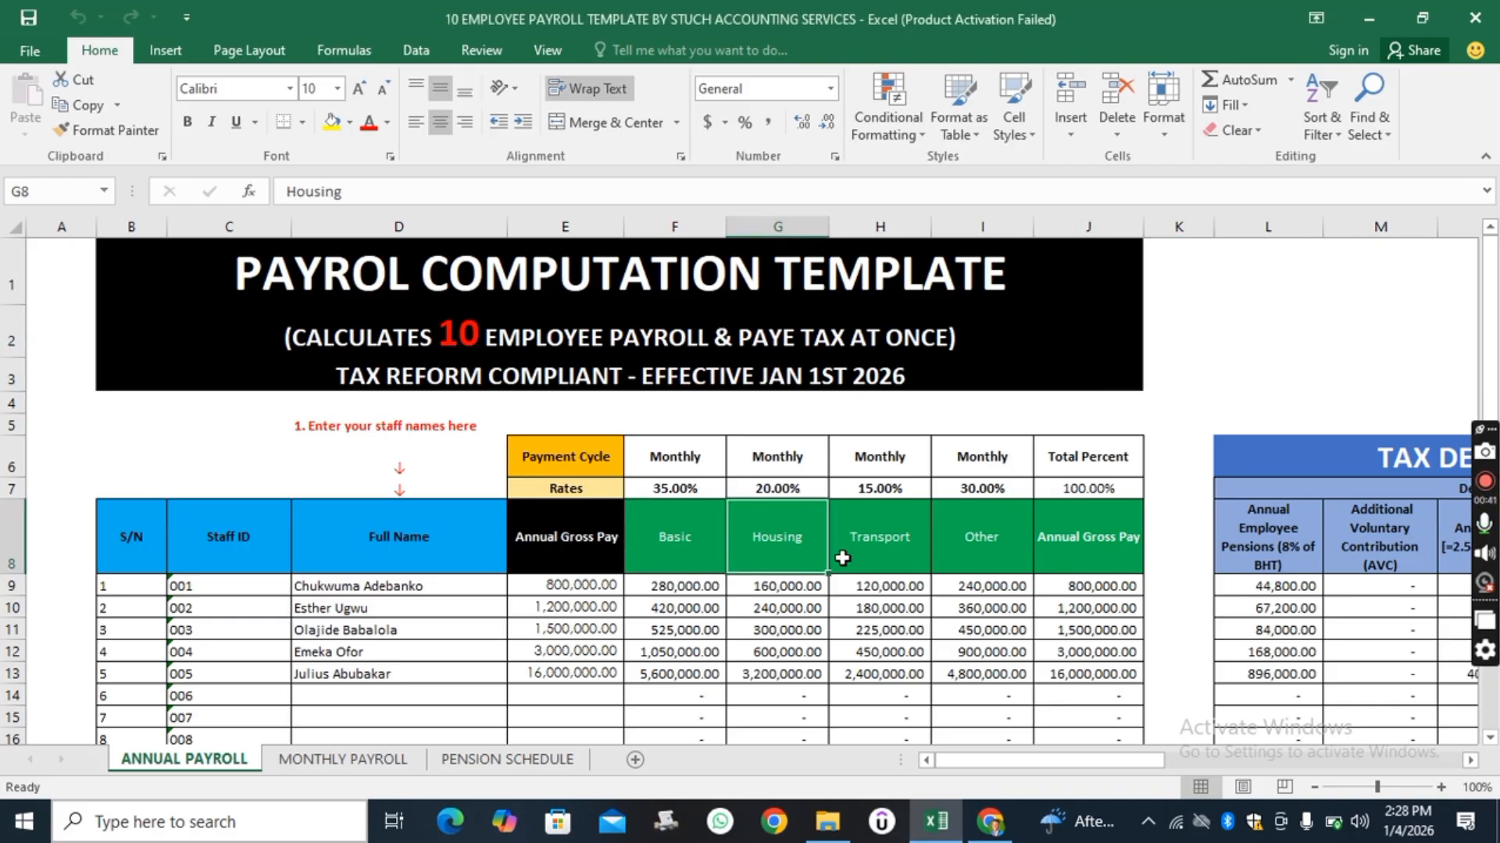
left_click(917, 558)
left_click(984, 556)
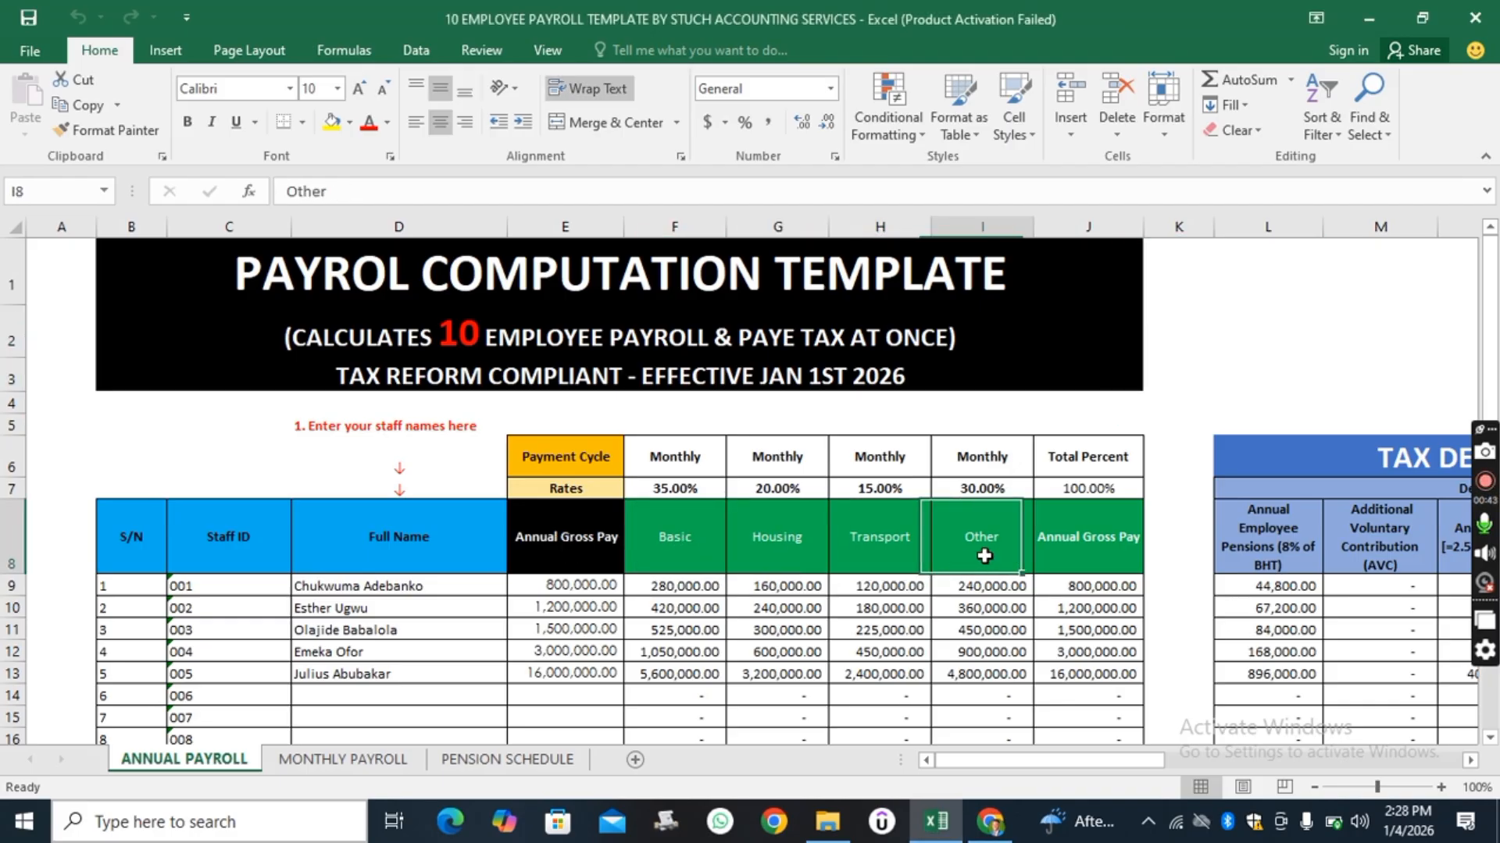
left_click(1070, 557)
left_click(1273, 548)
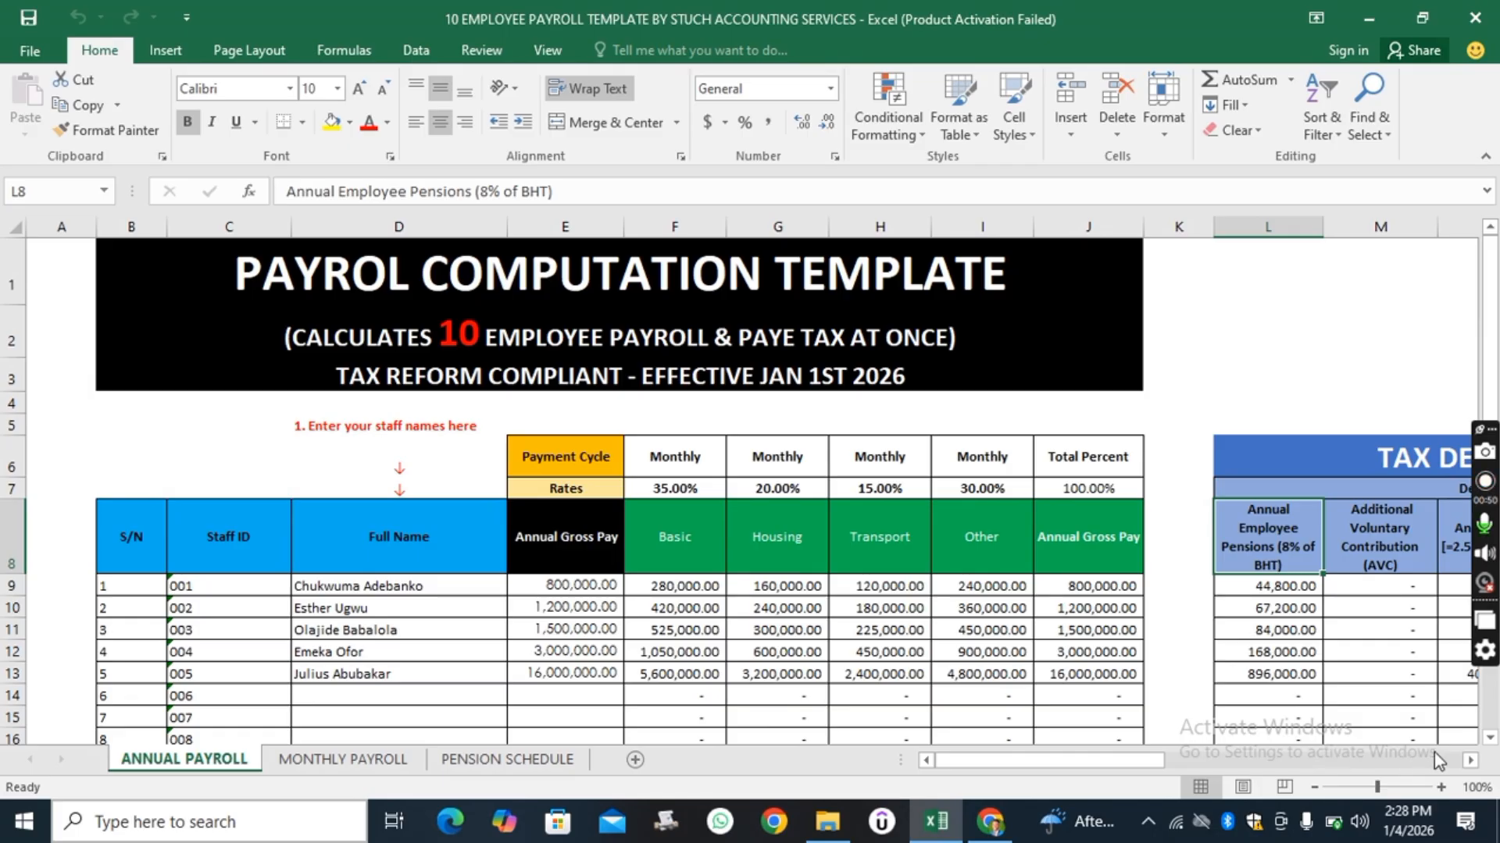
Scroll across the sheet to review the tax deduction, tax computation and PAYE tax tables.
left_click(1469, 760)
left_click(1469, 759)
left_click(1469, 760)
left_click(1469, 759)
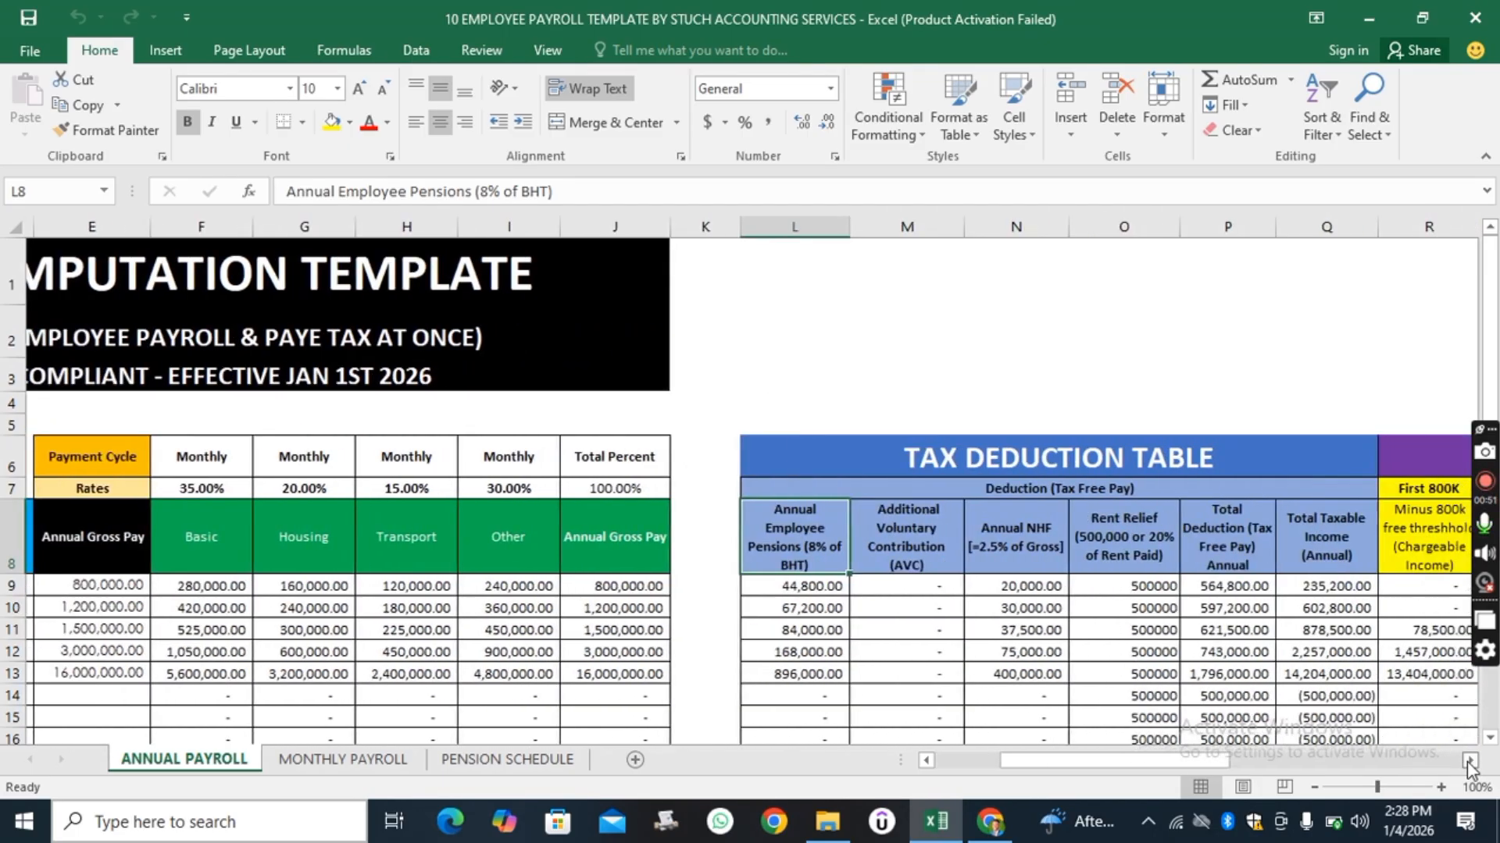
left_click(1469, 760)
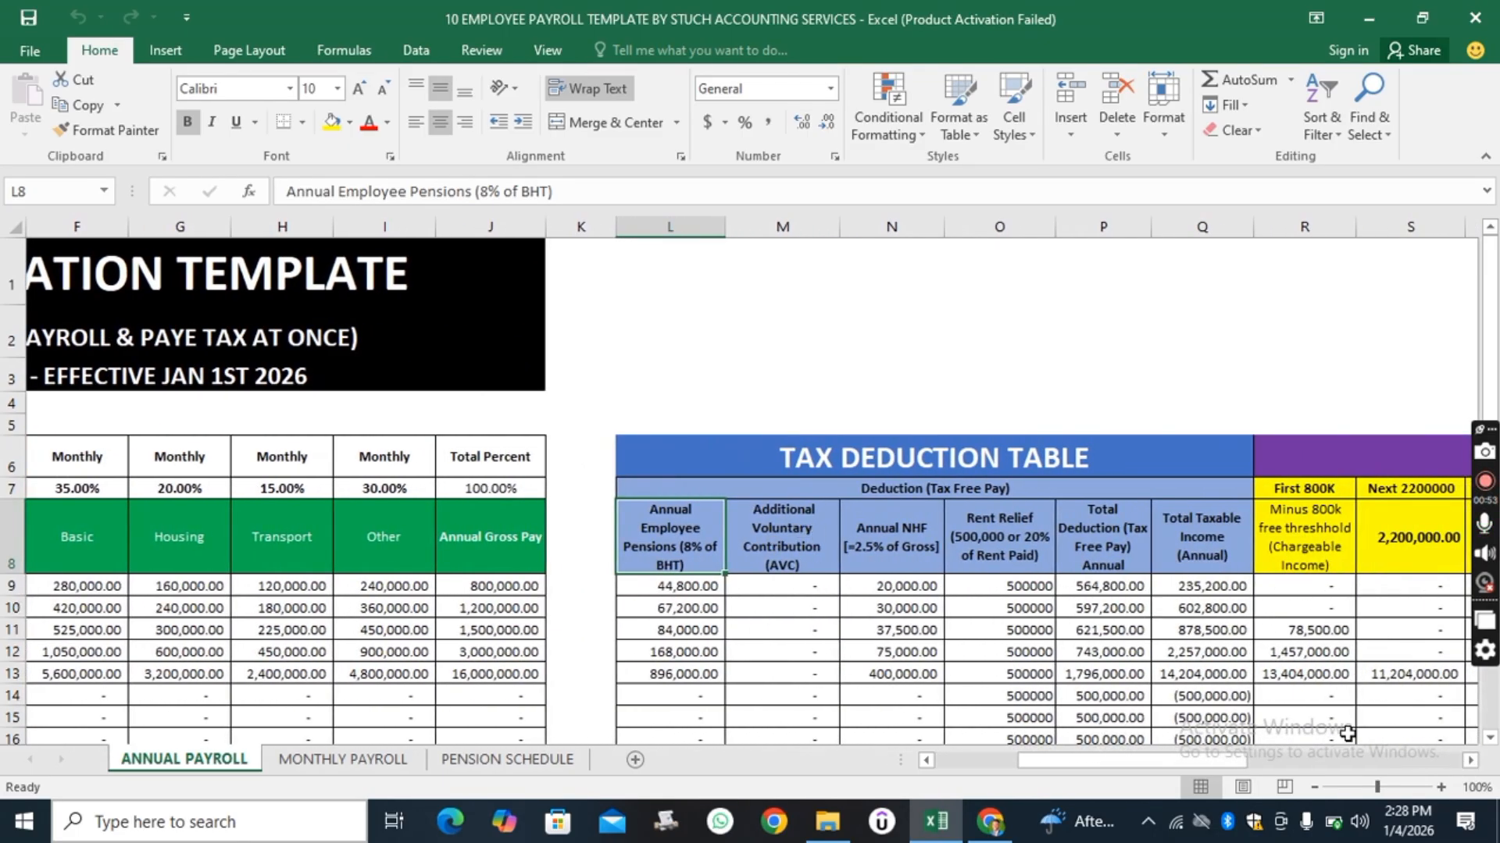
left_click(1469, 761)
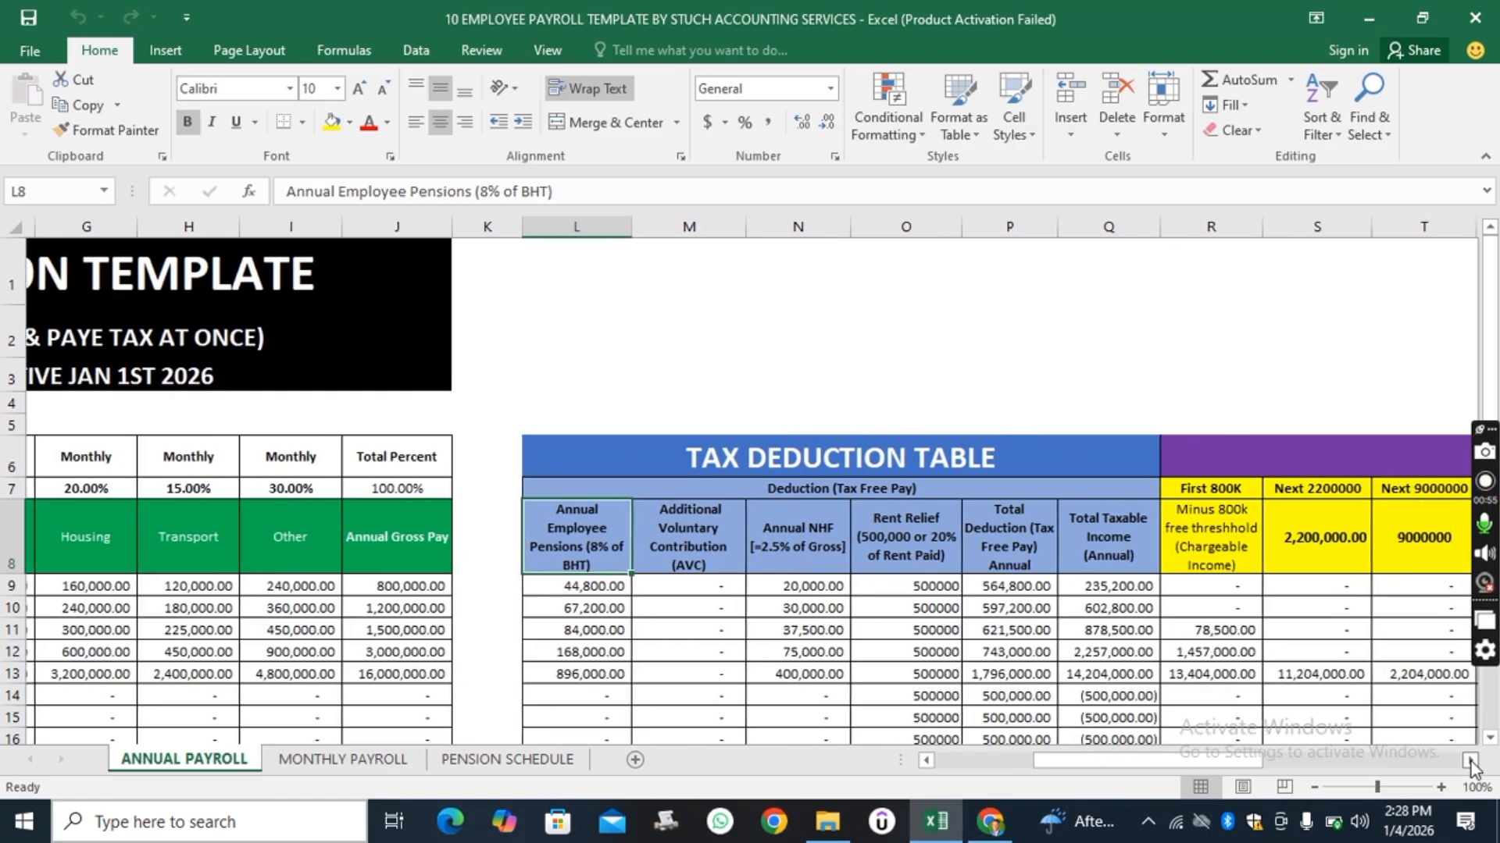
left_click(1469, 760)
left_click(1469, 760)
left_click(1469, 760)
left_click(1469, 759)
left_click(1469, 760)
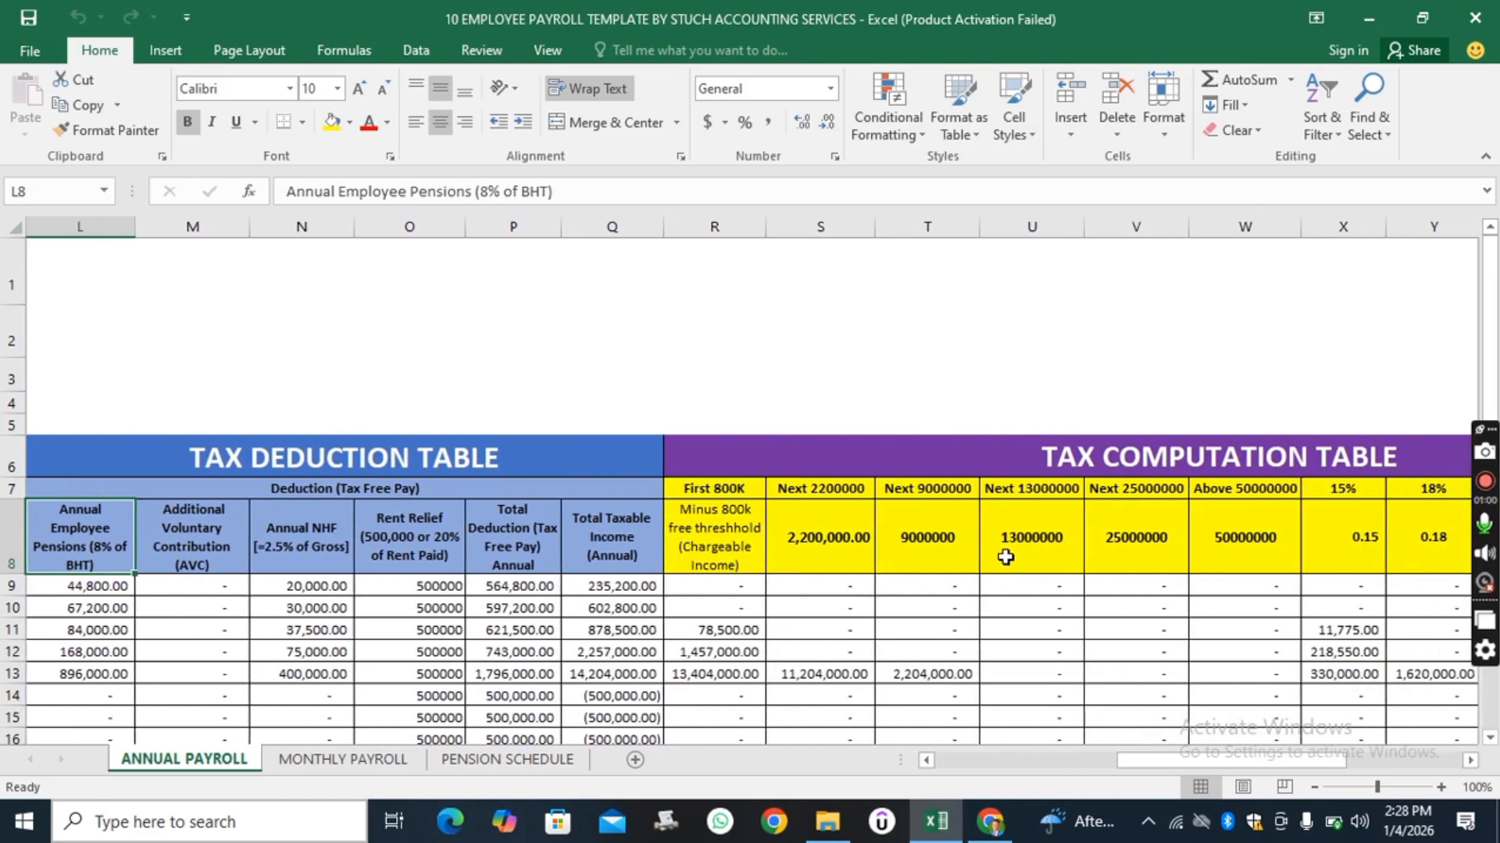
left_click(1469, 761)
left_click(1469, 762)
left_click(1470, 762)
left_click(1469, 761)
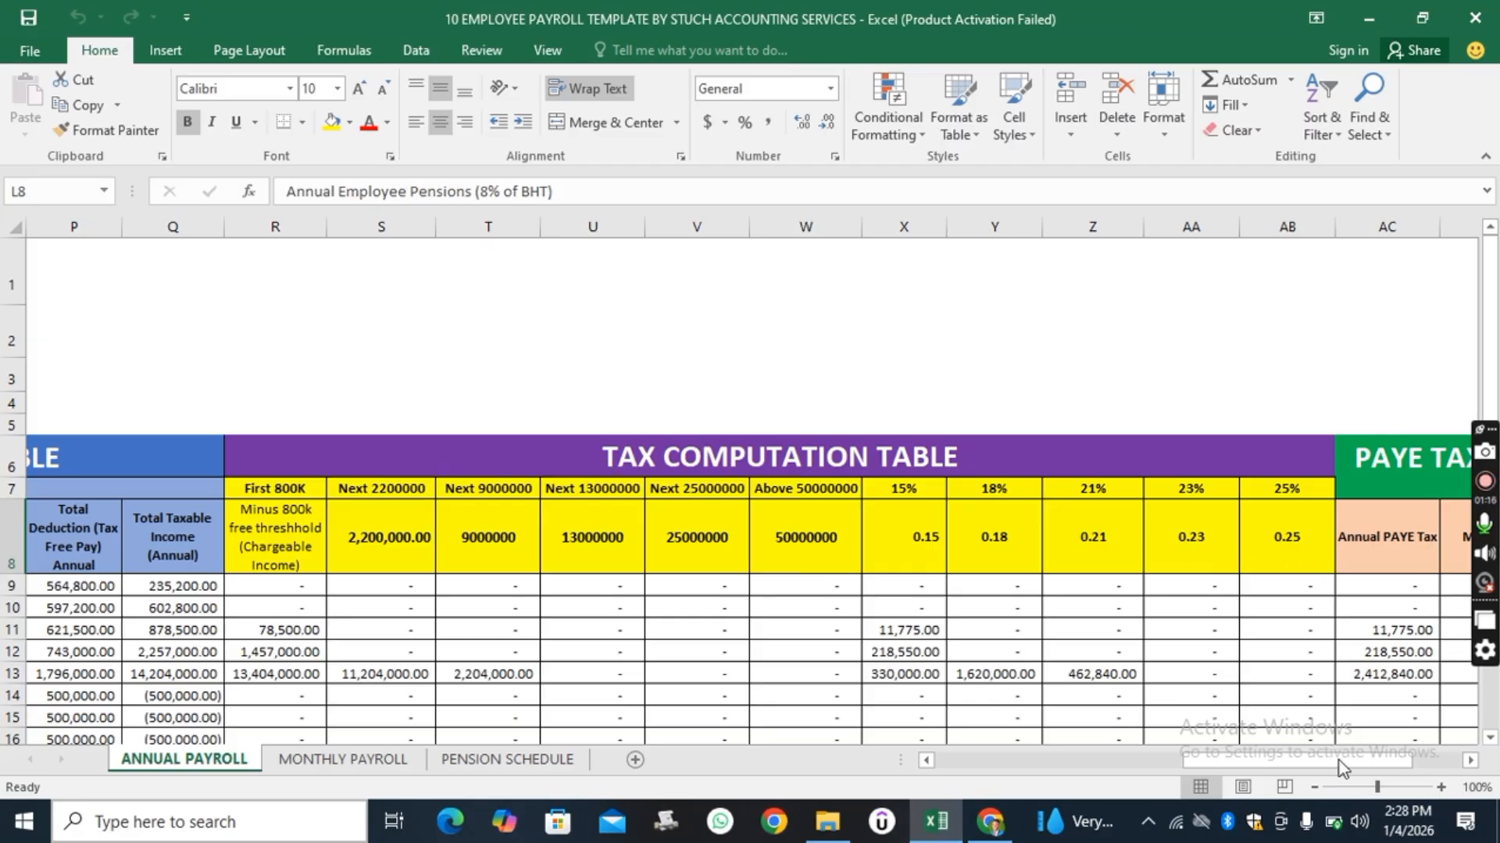
left_click(1441, 787)
left_click(1441, 787)
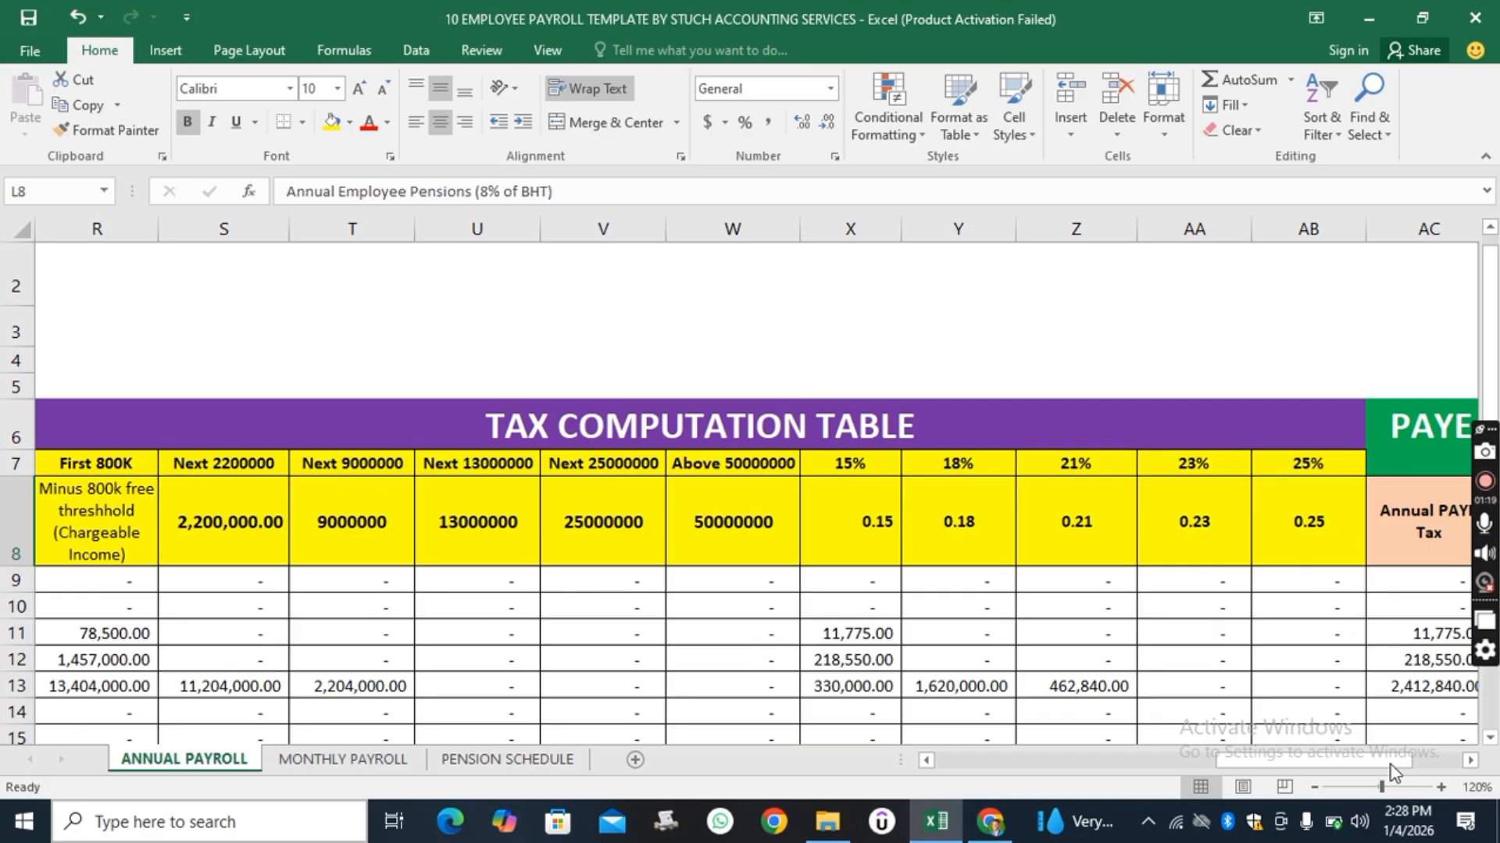
left_click_drag(1389, 757, 1472, 759)
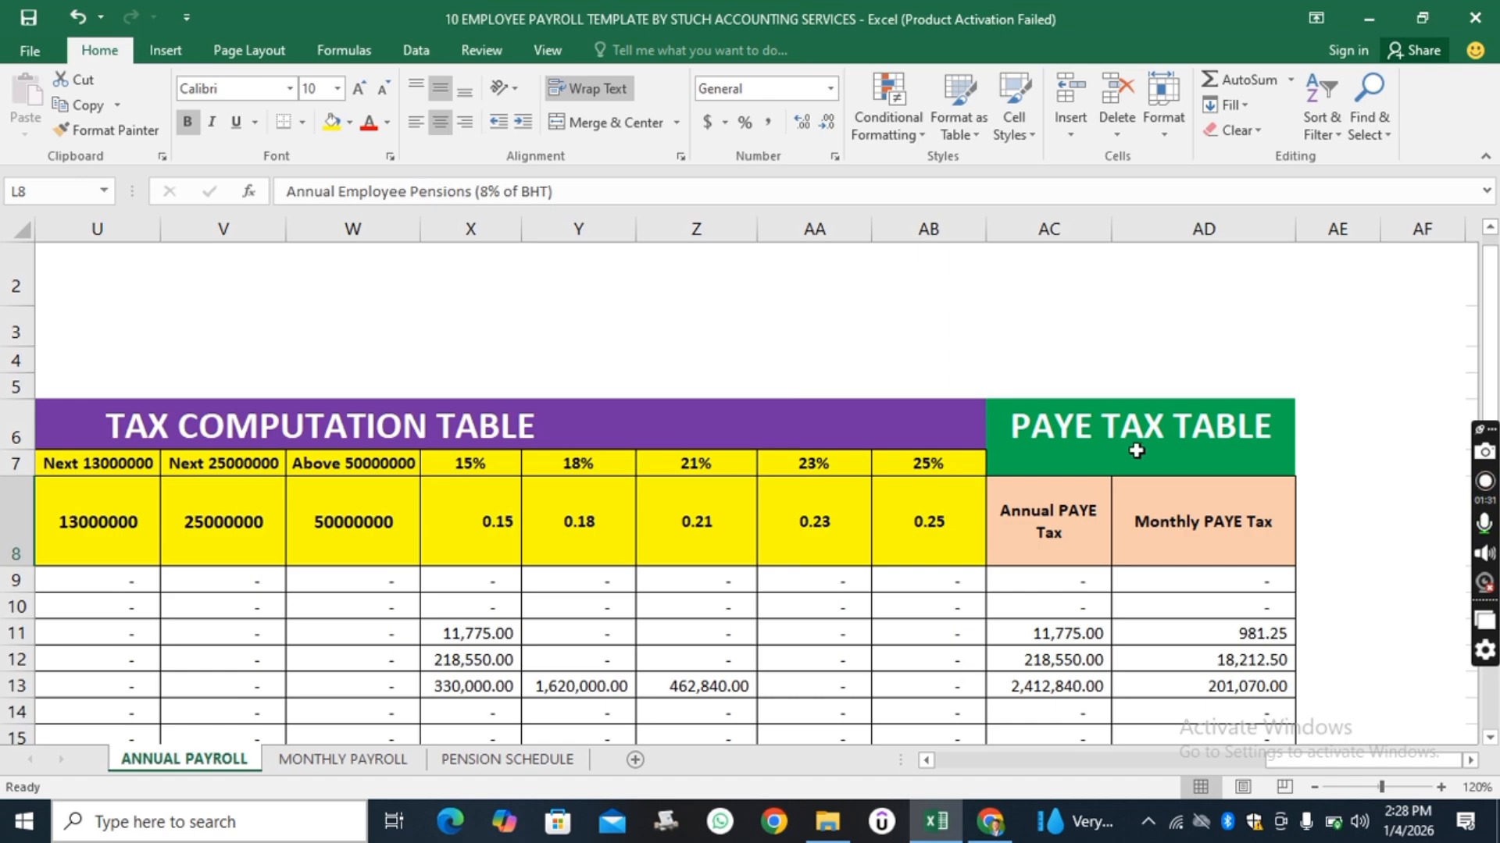
left_click_drag(1343, 760, 1128, 763)
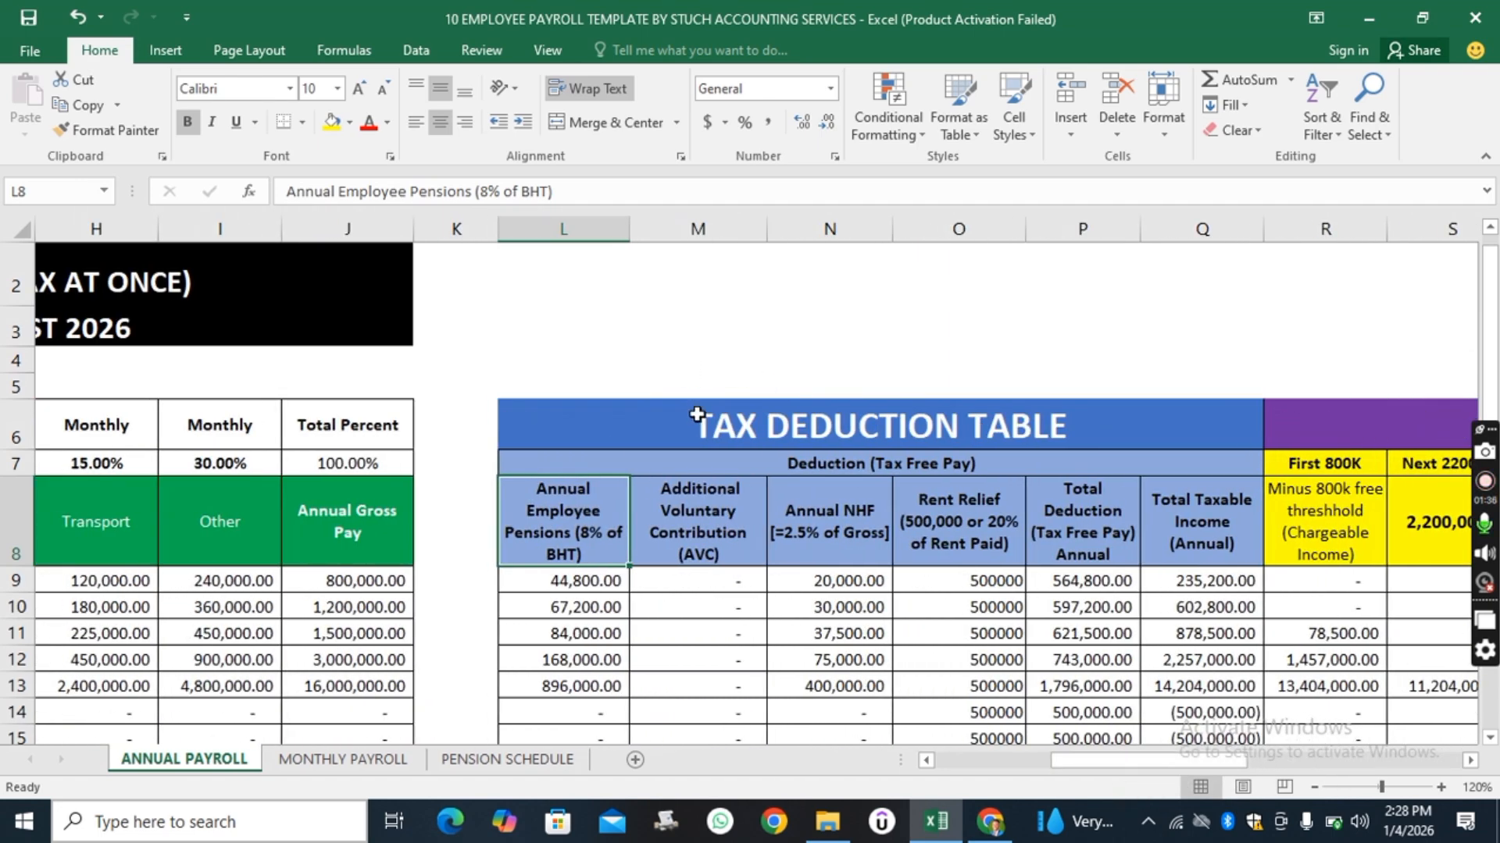
left_click_drag(1178, 757, 1079, 772)
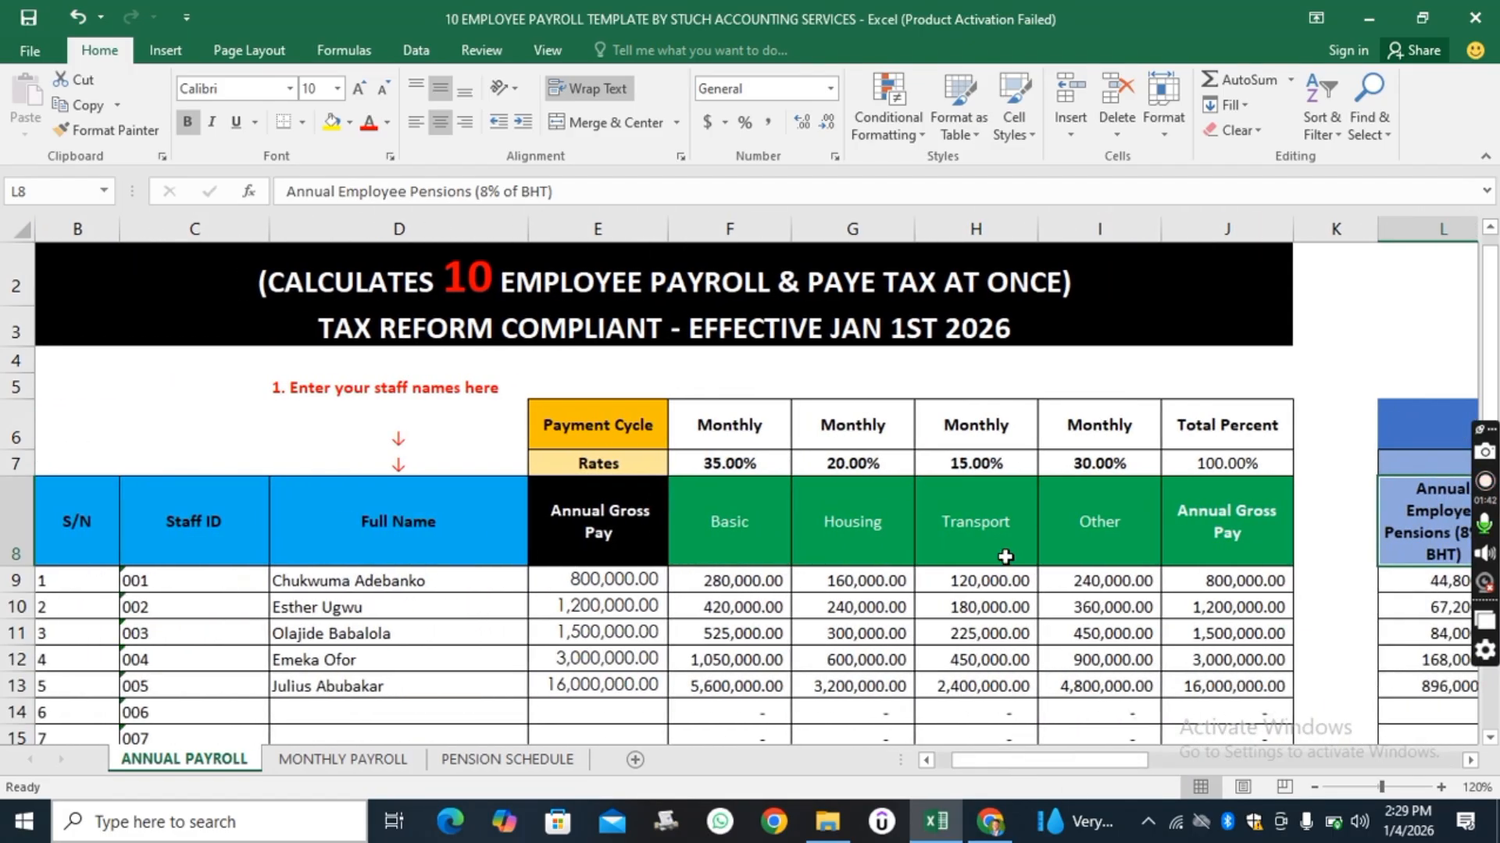
Correct the title's spelling to PAYROLL COMPUTATION TEMPLATE.
scroll(980, 556, "down", 1)
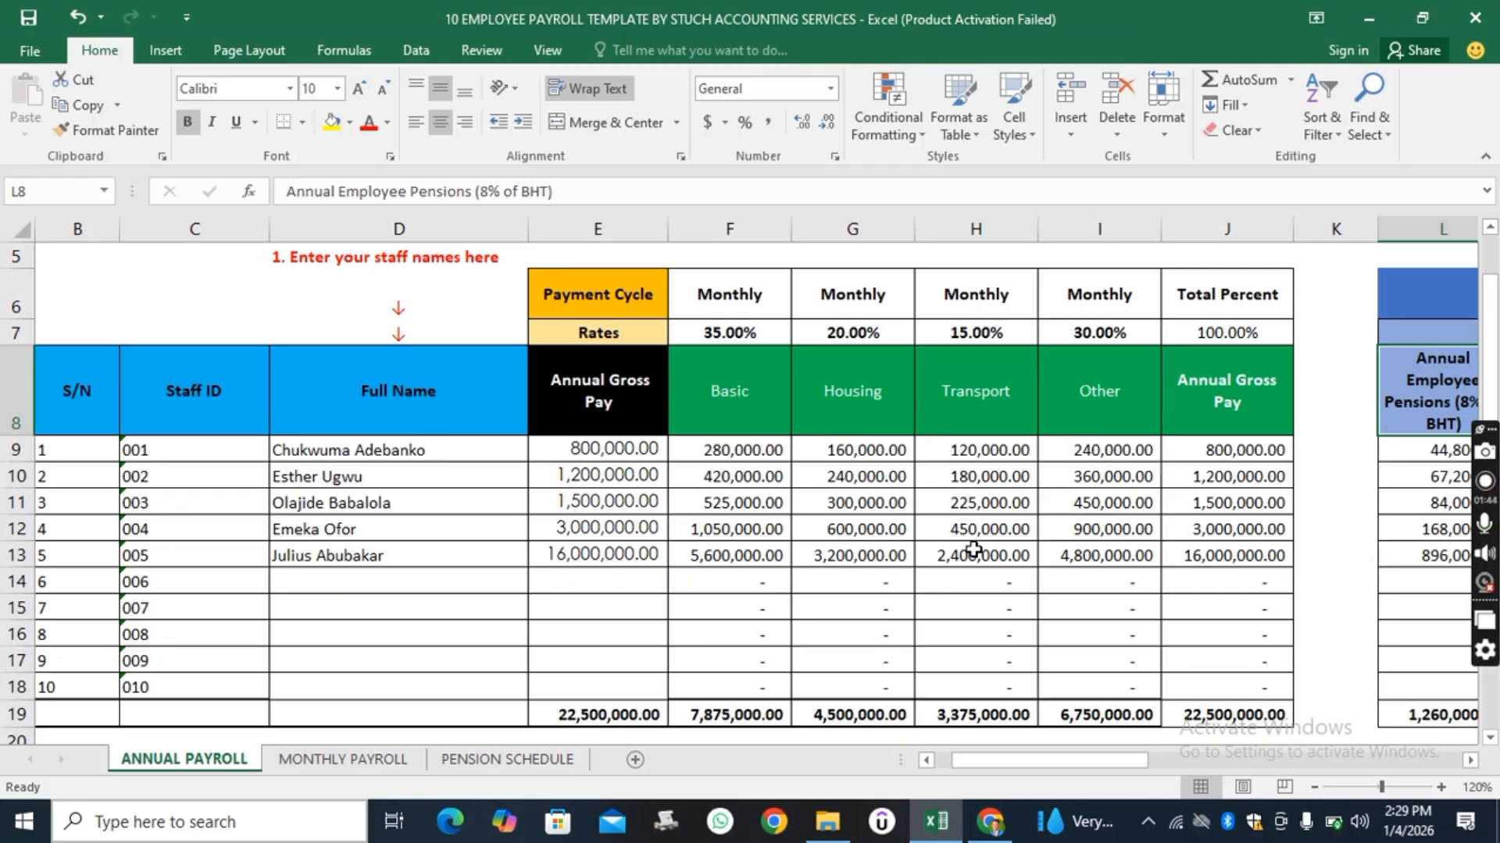
scroll(927, 539, "up", 1)
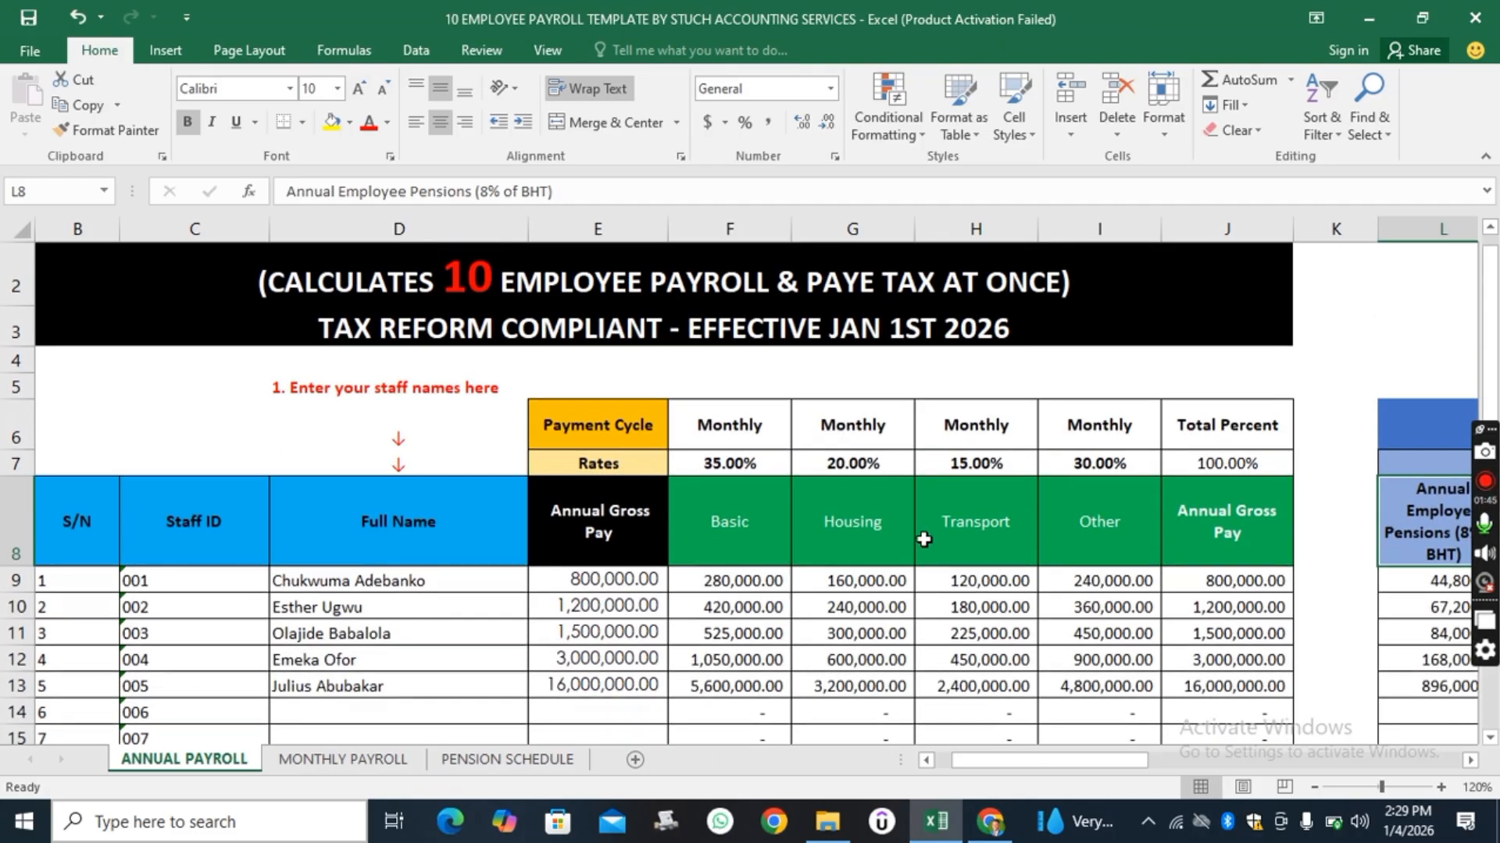
left_click_drag(1075, 761, 1060, 761)
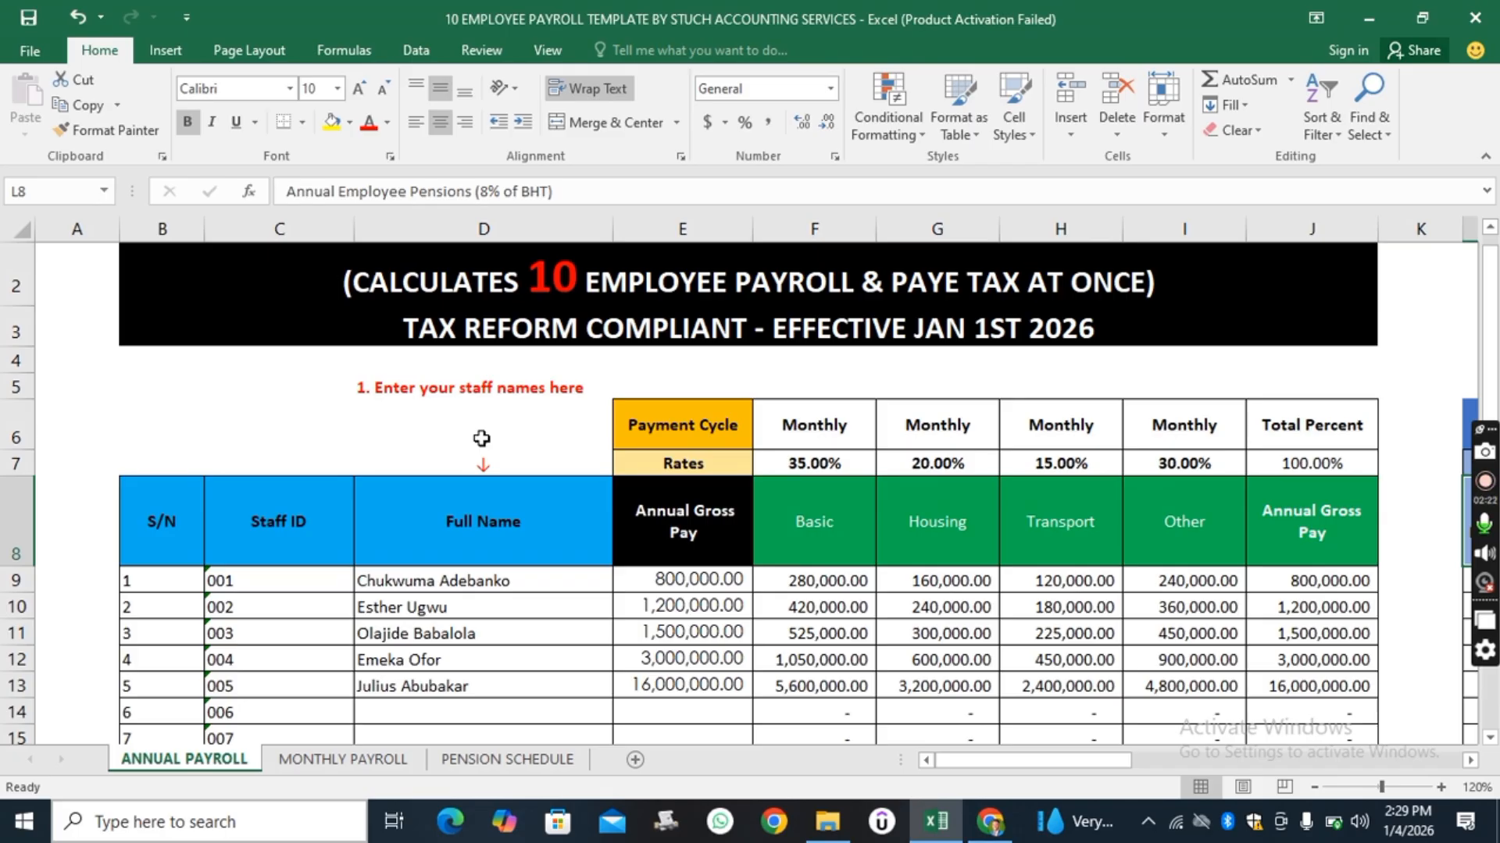
scroll(481, 438, "up", 1)
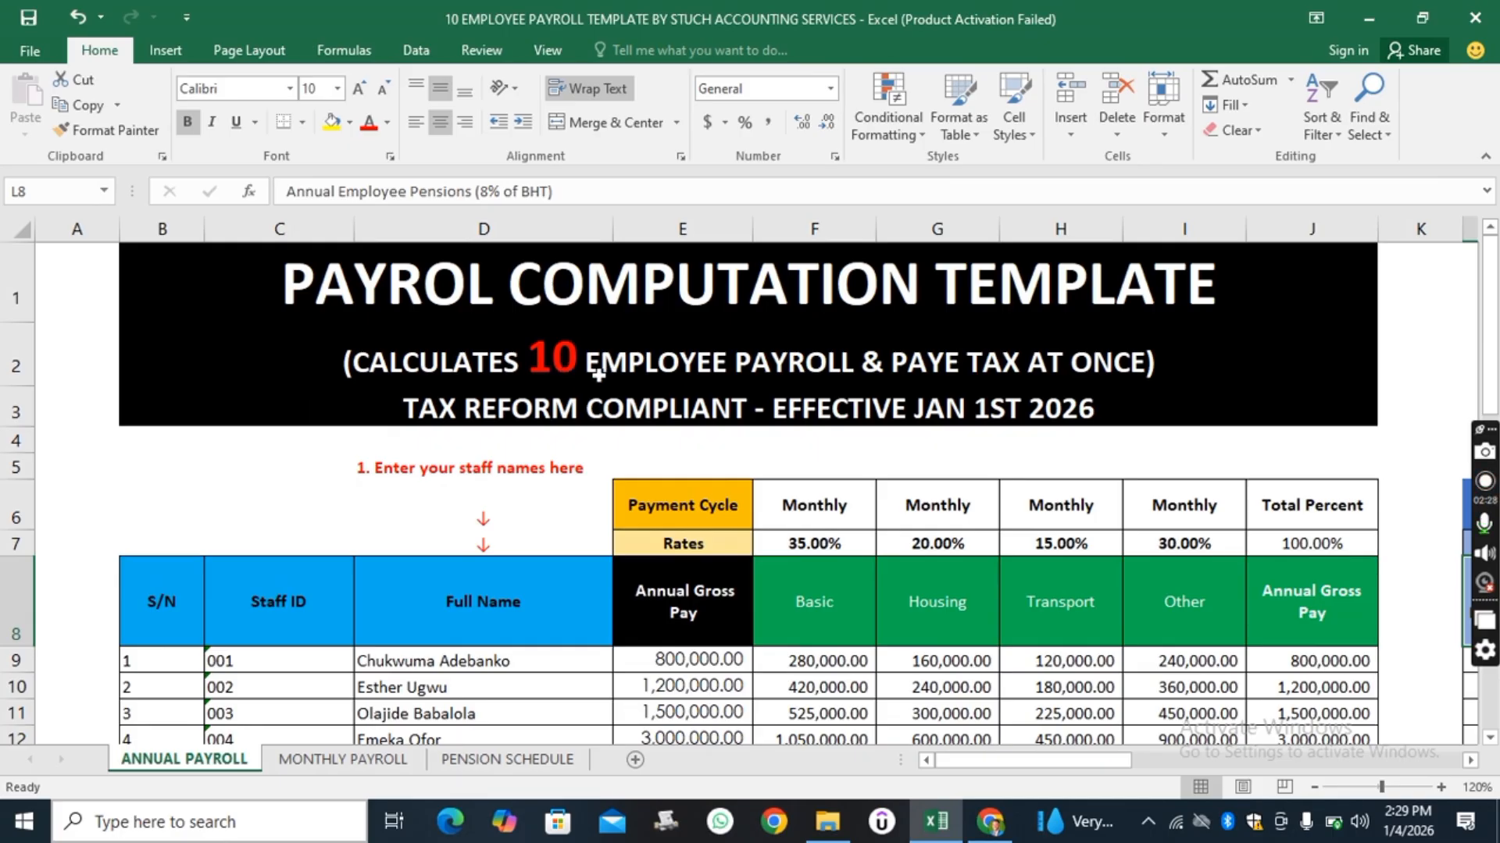
left_click(496, 292)
double_click(496, 292)
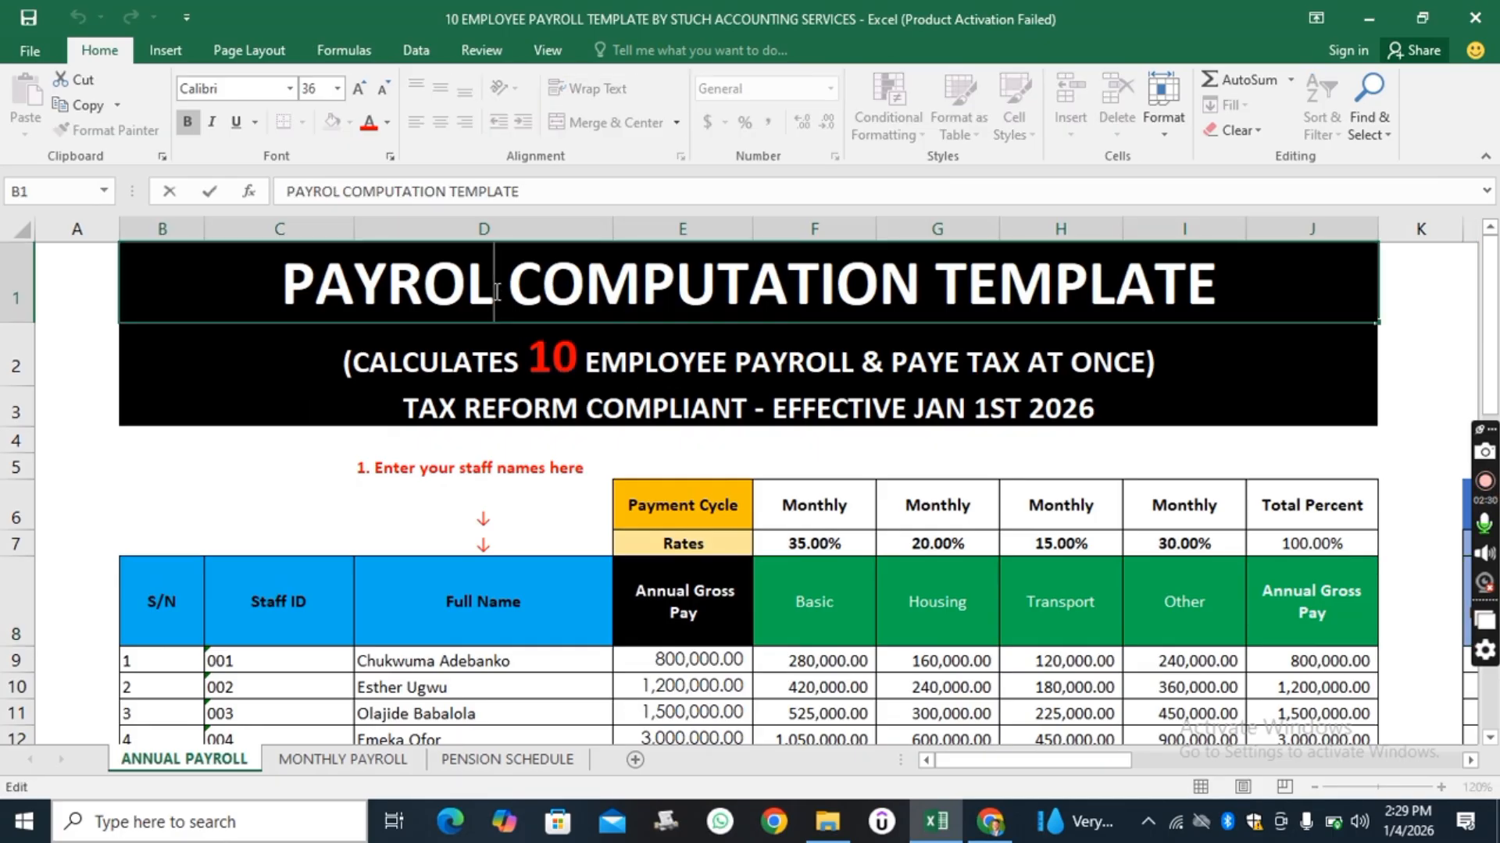
type("L")
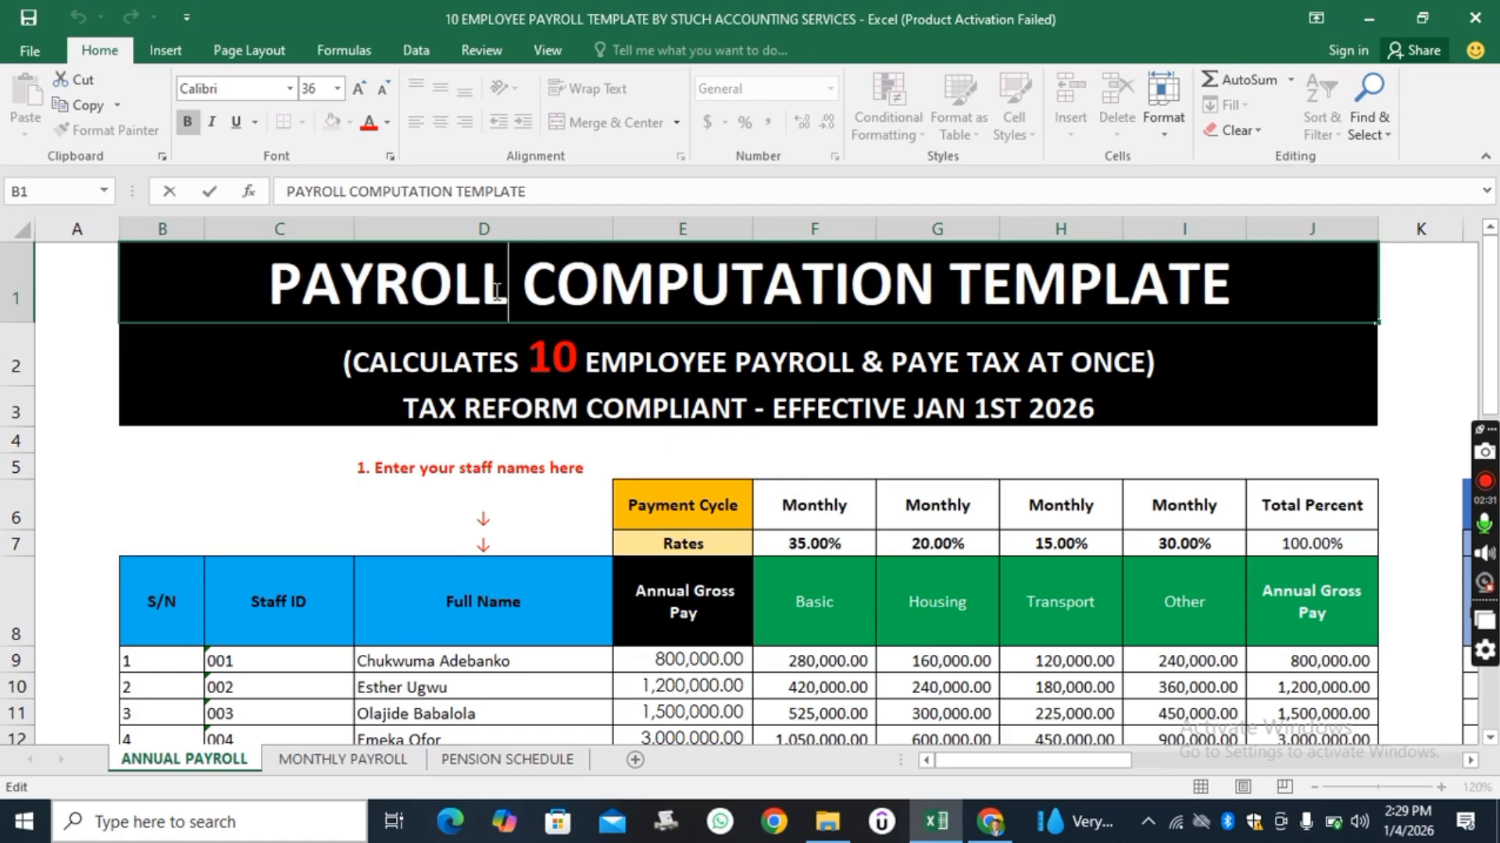
left_click(263, 498)
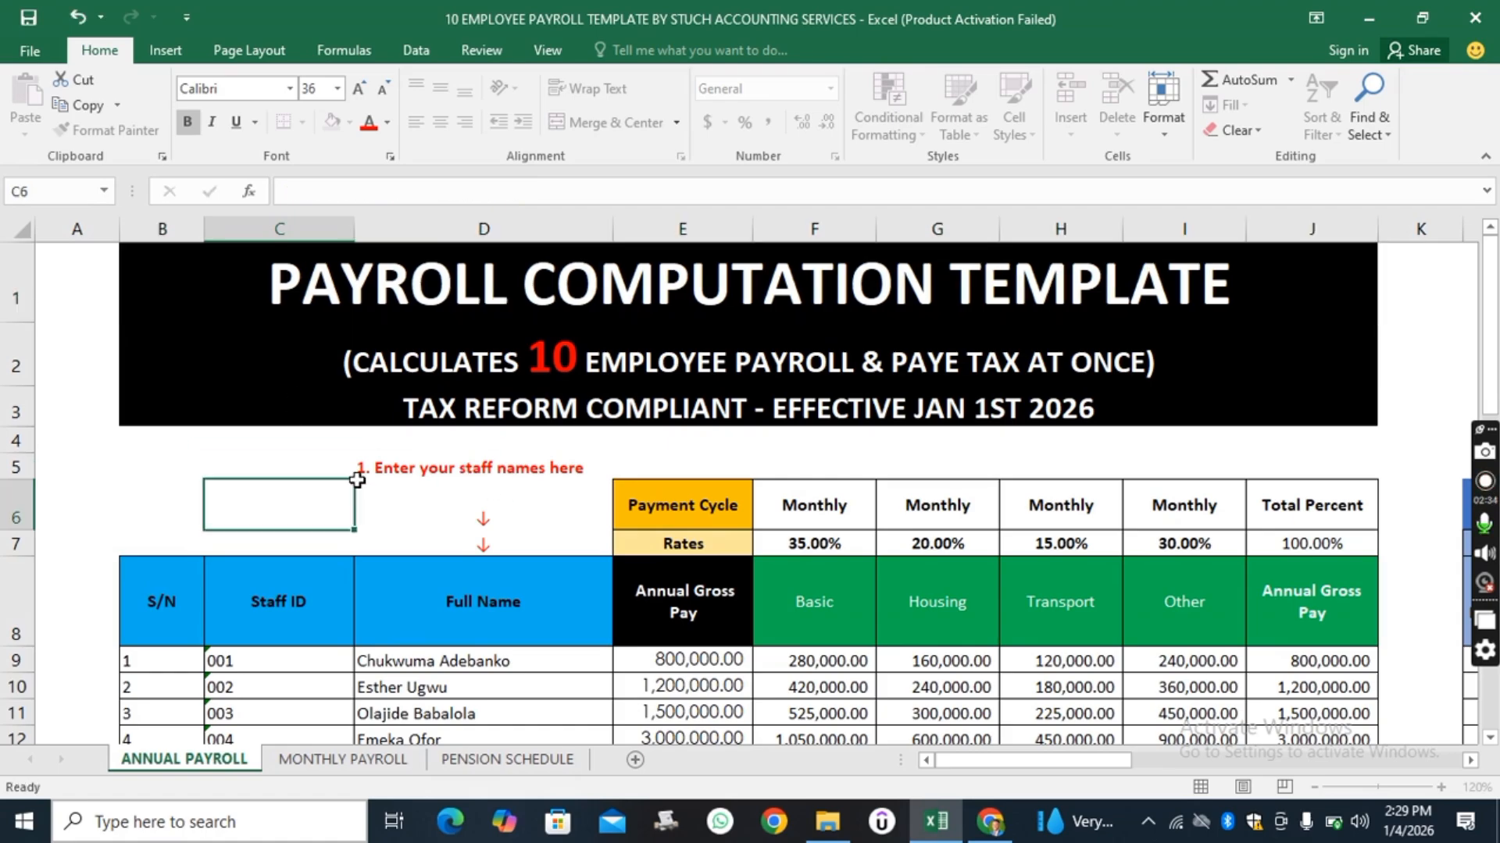
Review the serial numbers and staff IDs of the ten employee rows.
scroll(265, 499, "down", 3)
scroll(302, 448, "up", 1)
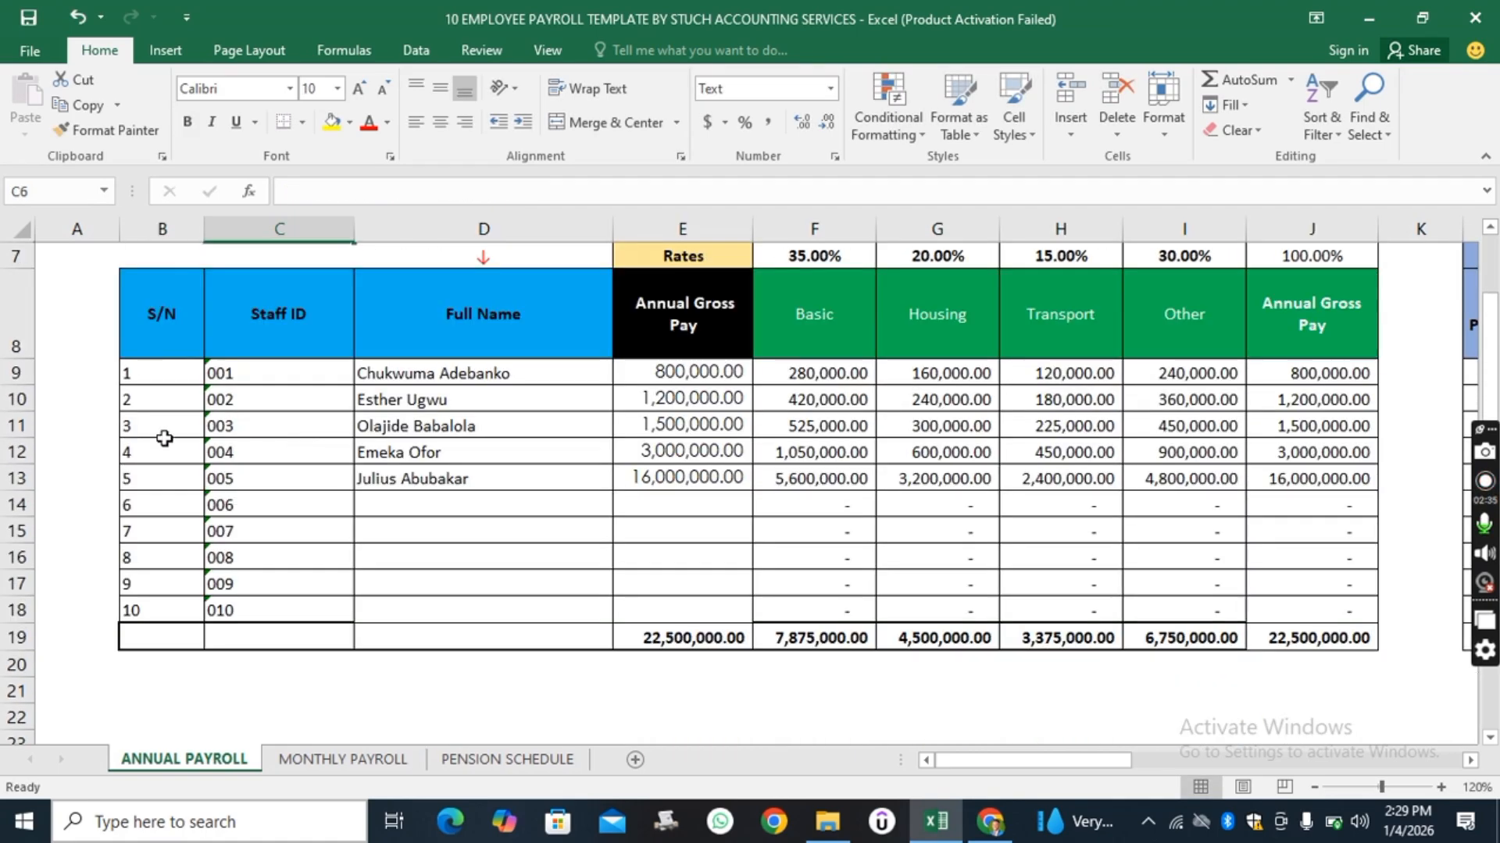
left_click(137, 379)
left_click(146, 414)
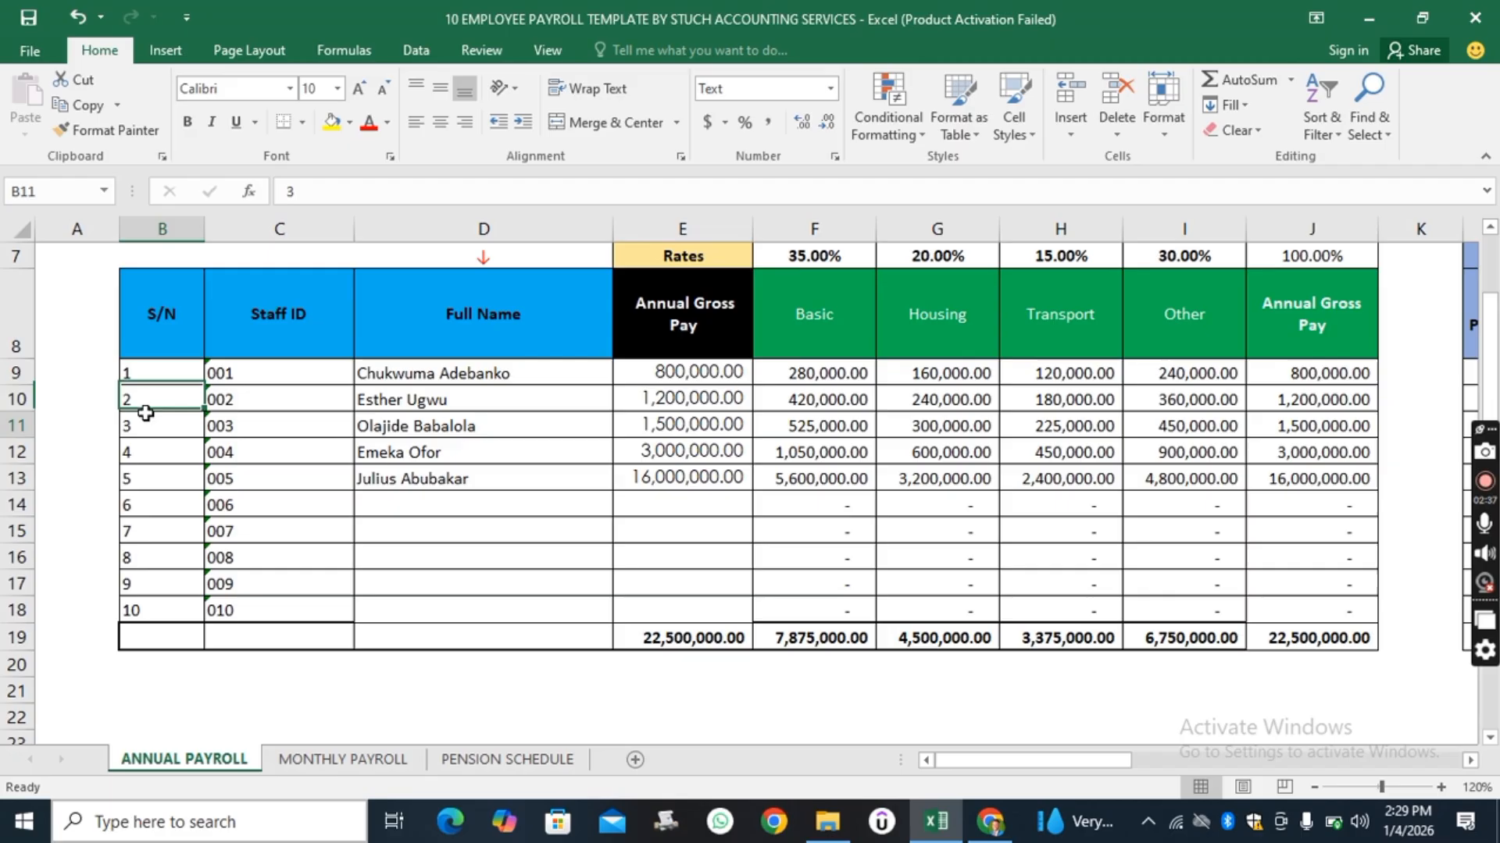
left_click(157, 530)
left_click(134, 616)
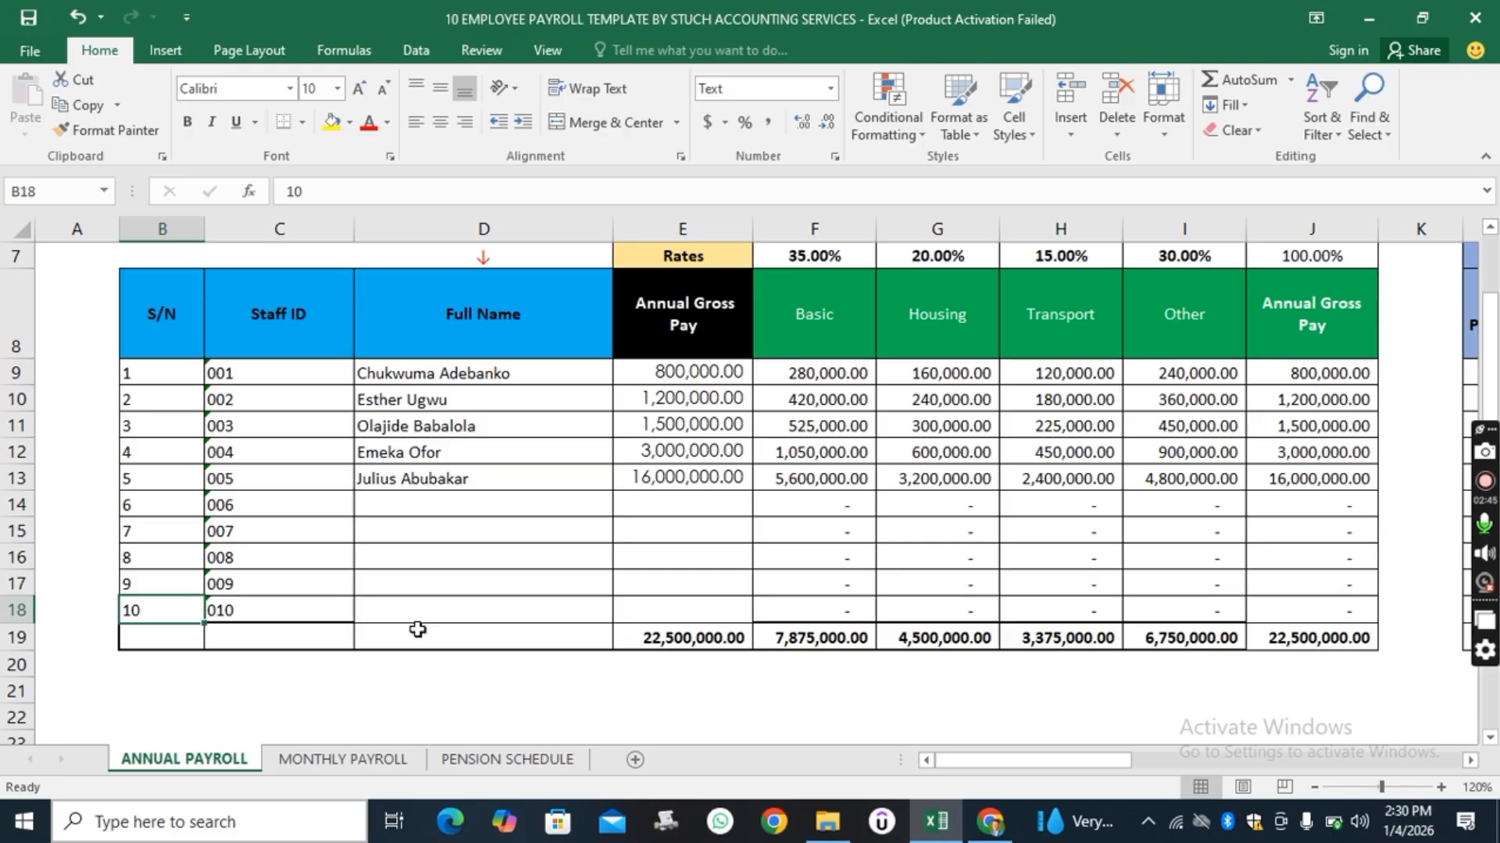
scroll(418, 629, "up", 3)
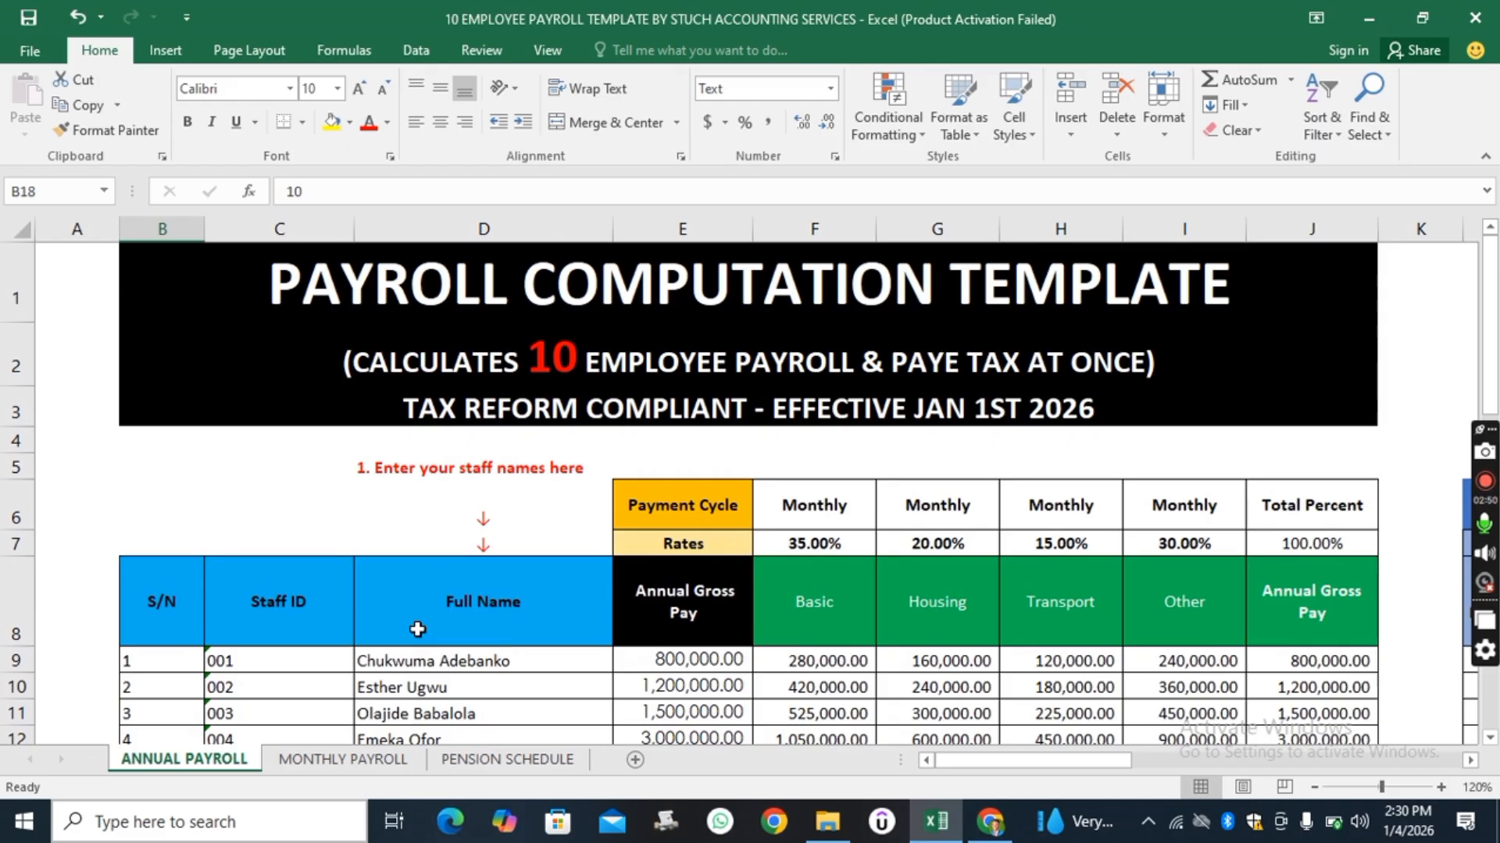
scroll(418, 630, "down", 1)
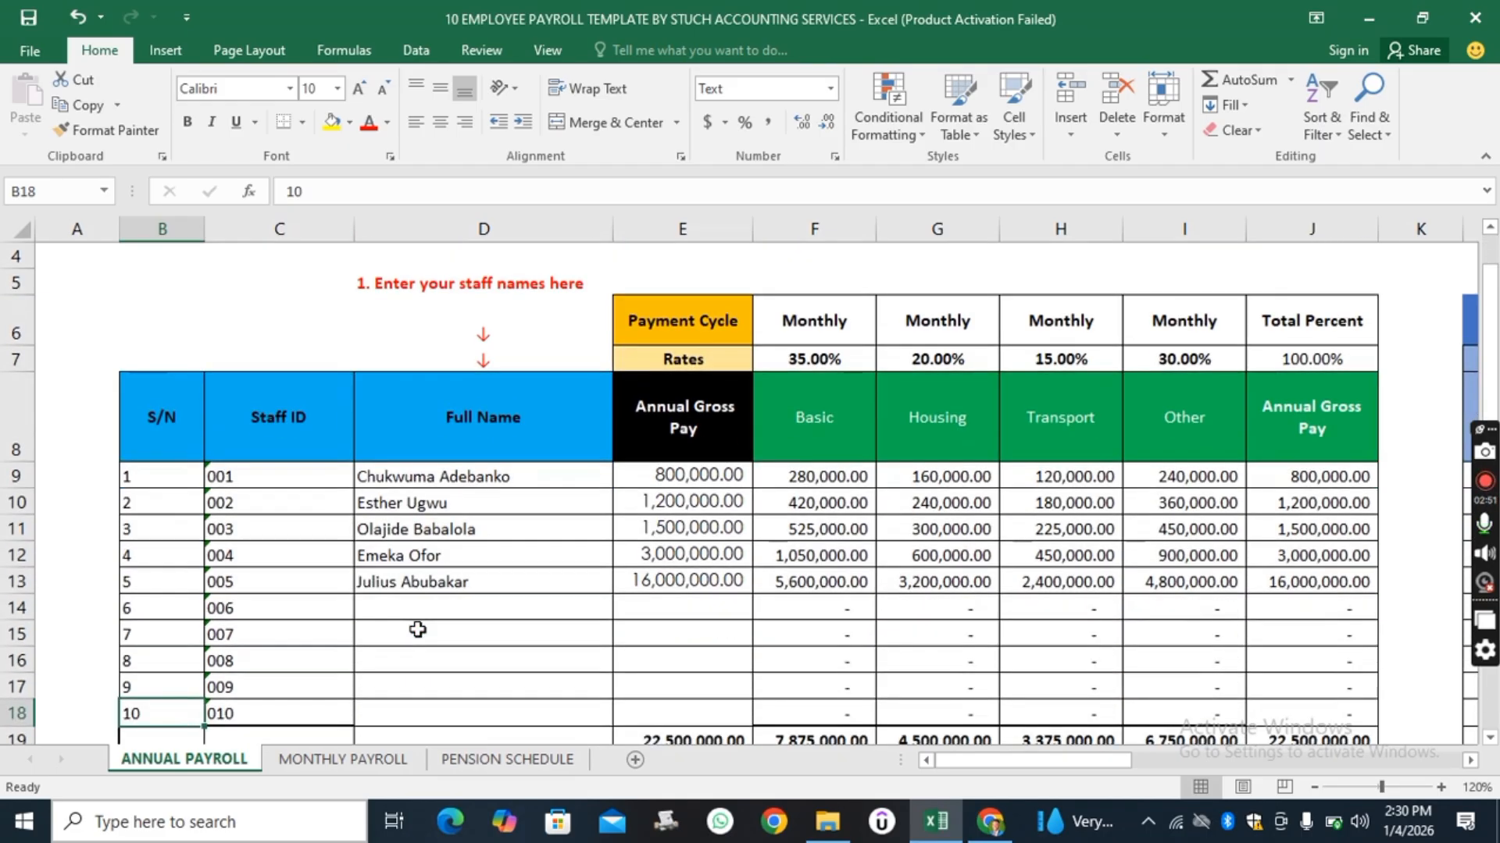
scroll(418, 630, "up", 1)
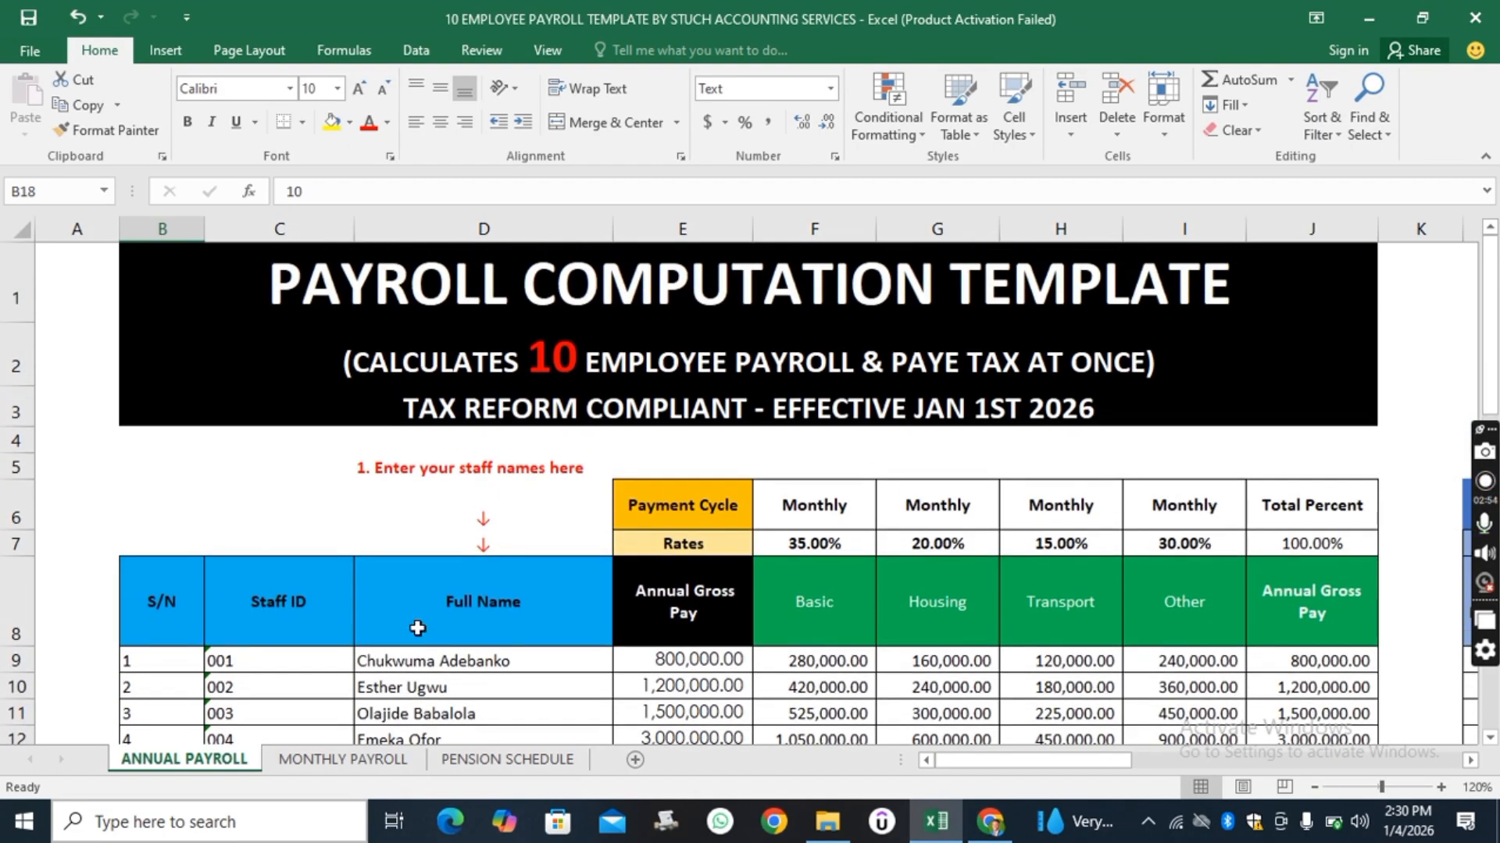
scroll(414, 626, "down", 1)
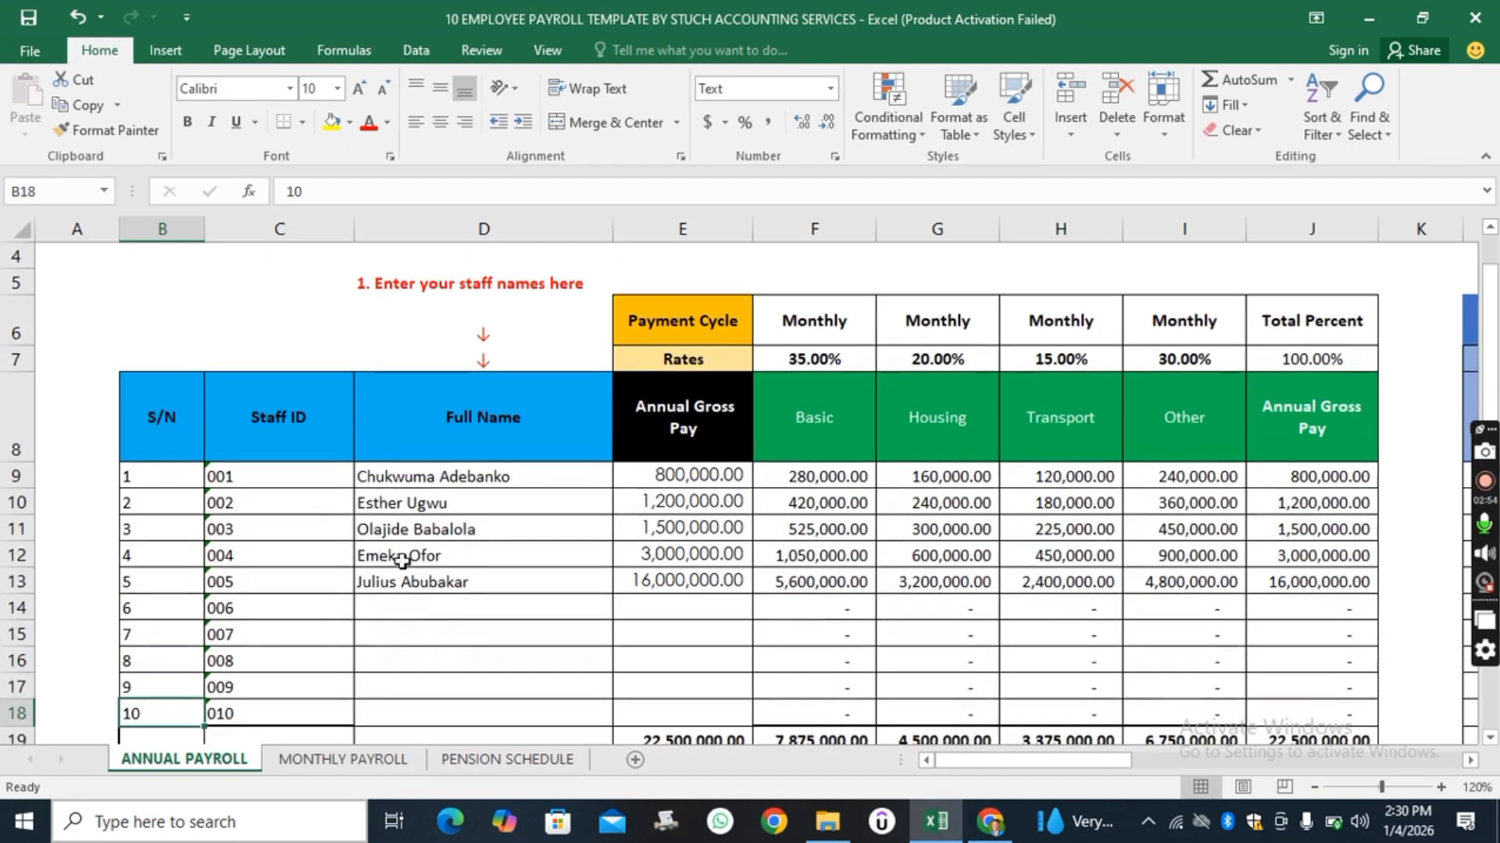
Examine the staff names and annual gross pay entries at a larger zoom.
left_click(431, 477)
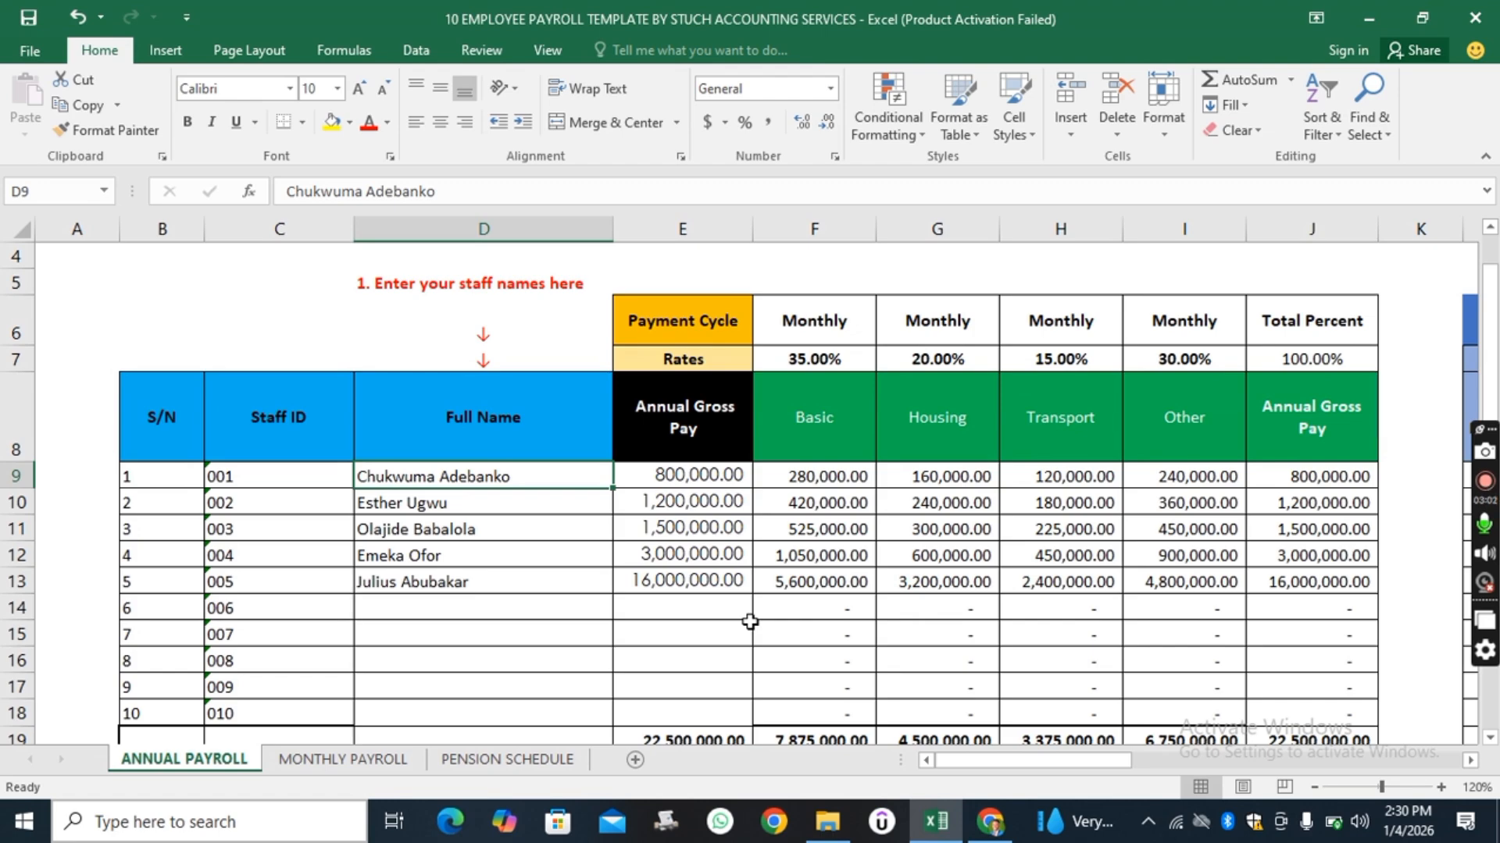
left_click(1440, 786)
left_click(1437, 784)
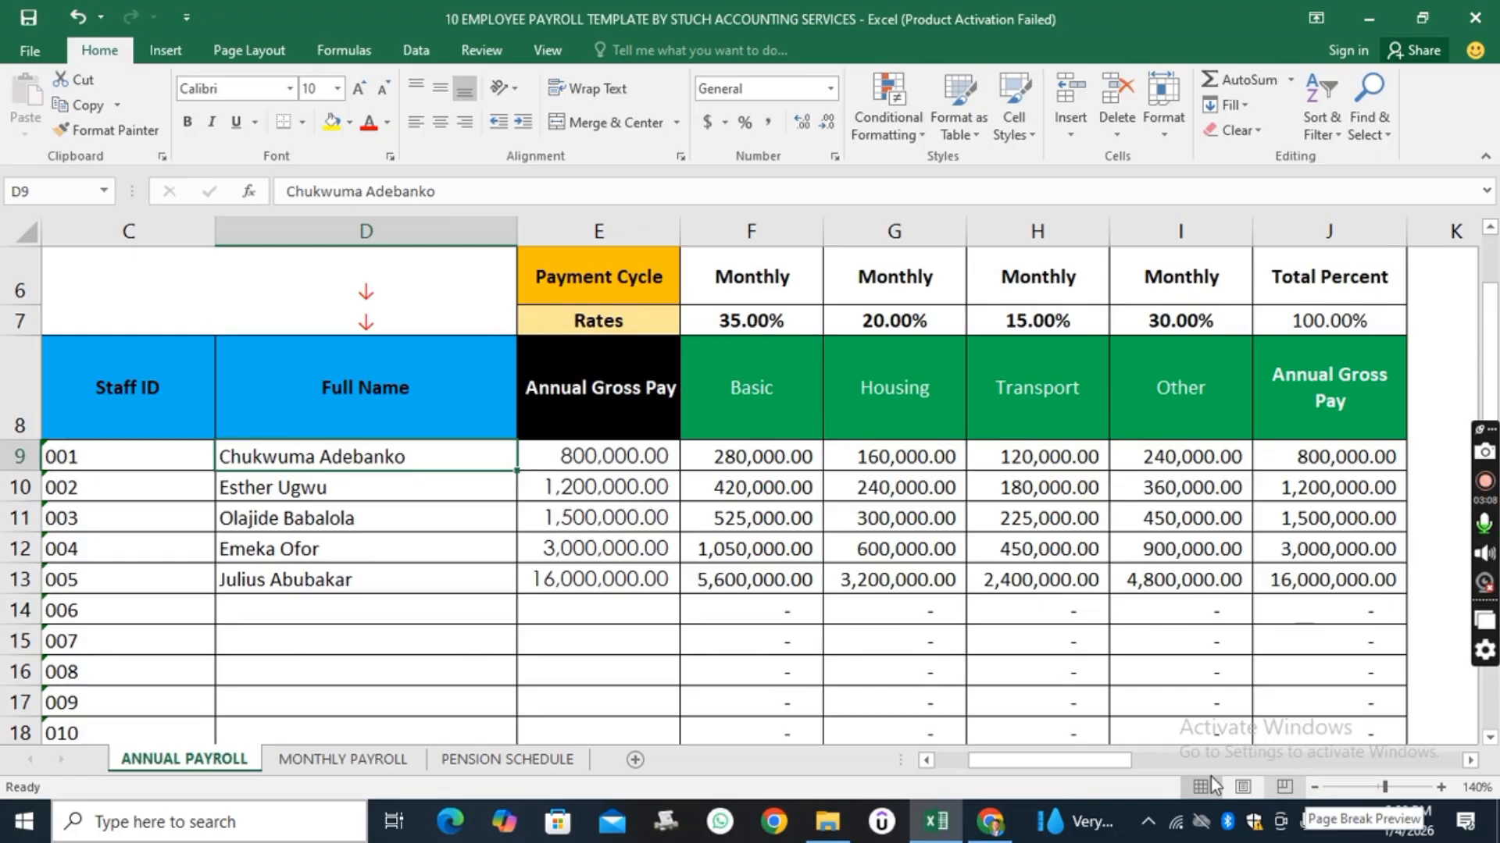
left_click_drag(1076, 759, 1033, 760)
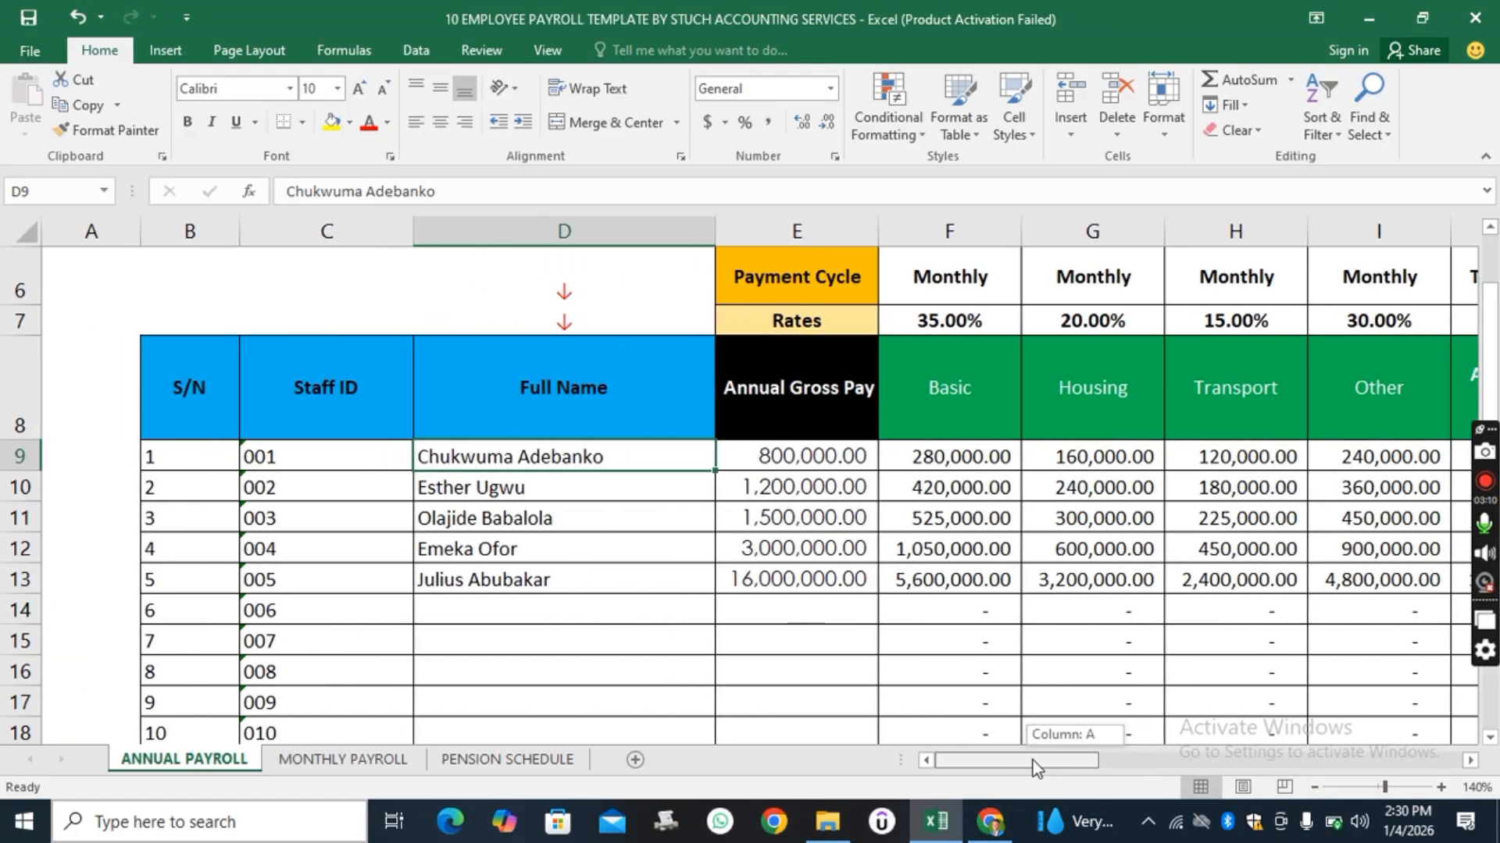
scroll(785, 634, "up", 2)
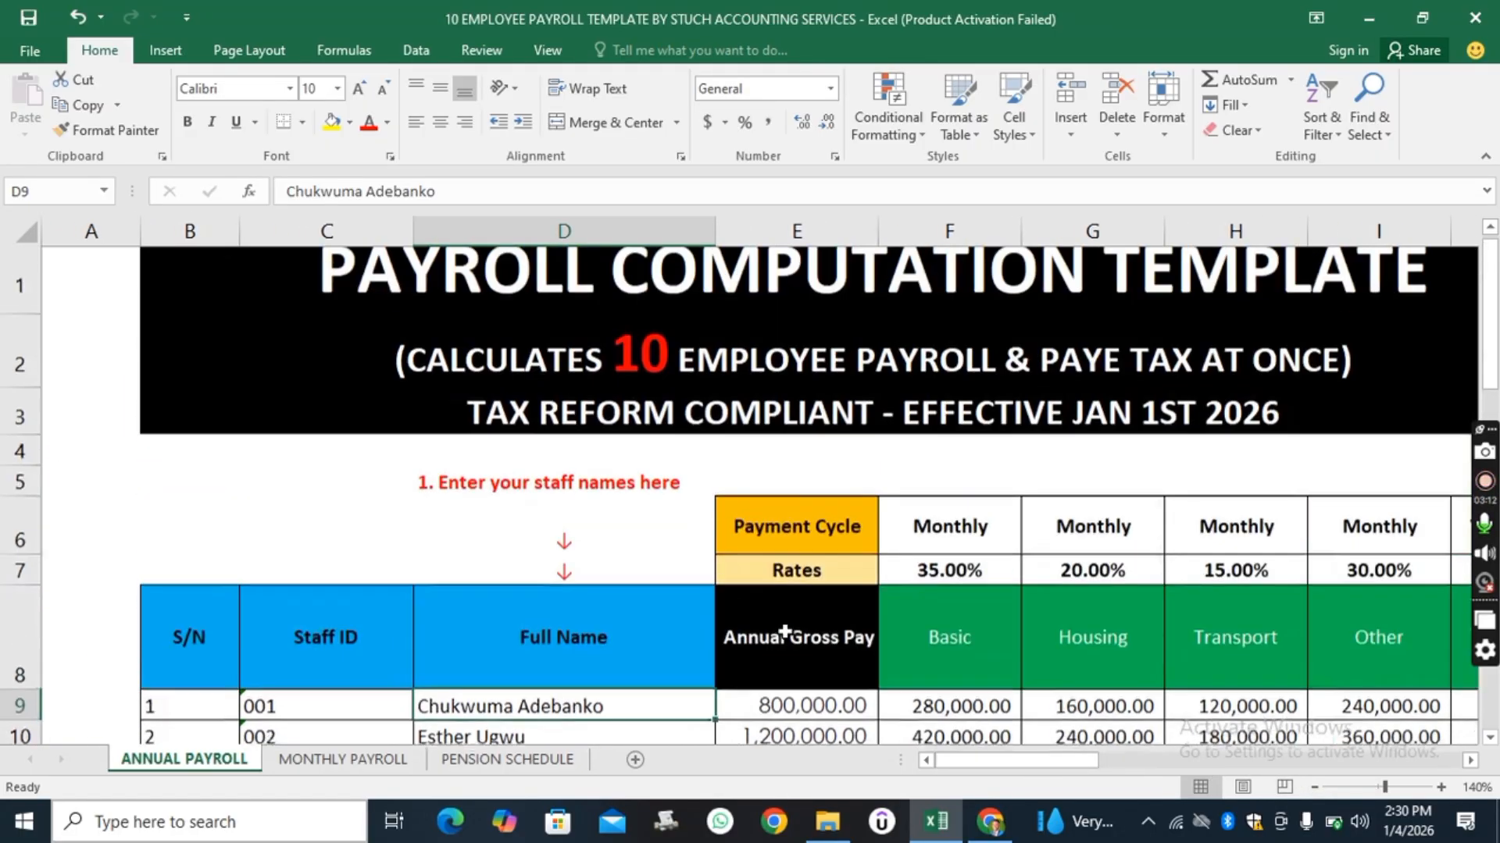
scroll(785, 632, "up", 1)
scroll(785, 631, "down", 1)
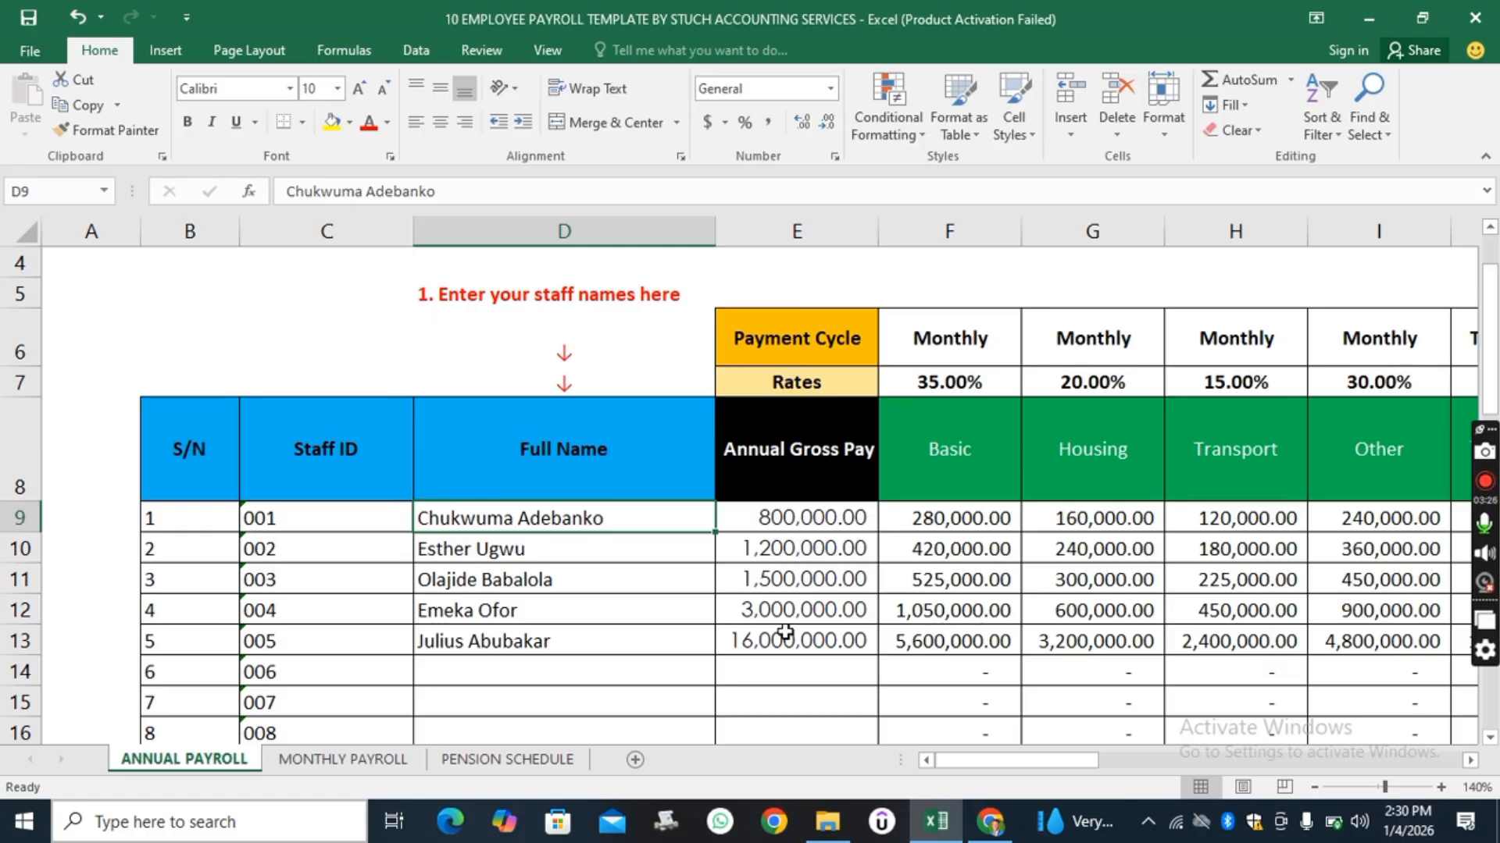
scroll(785, 631, "up", 1)
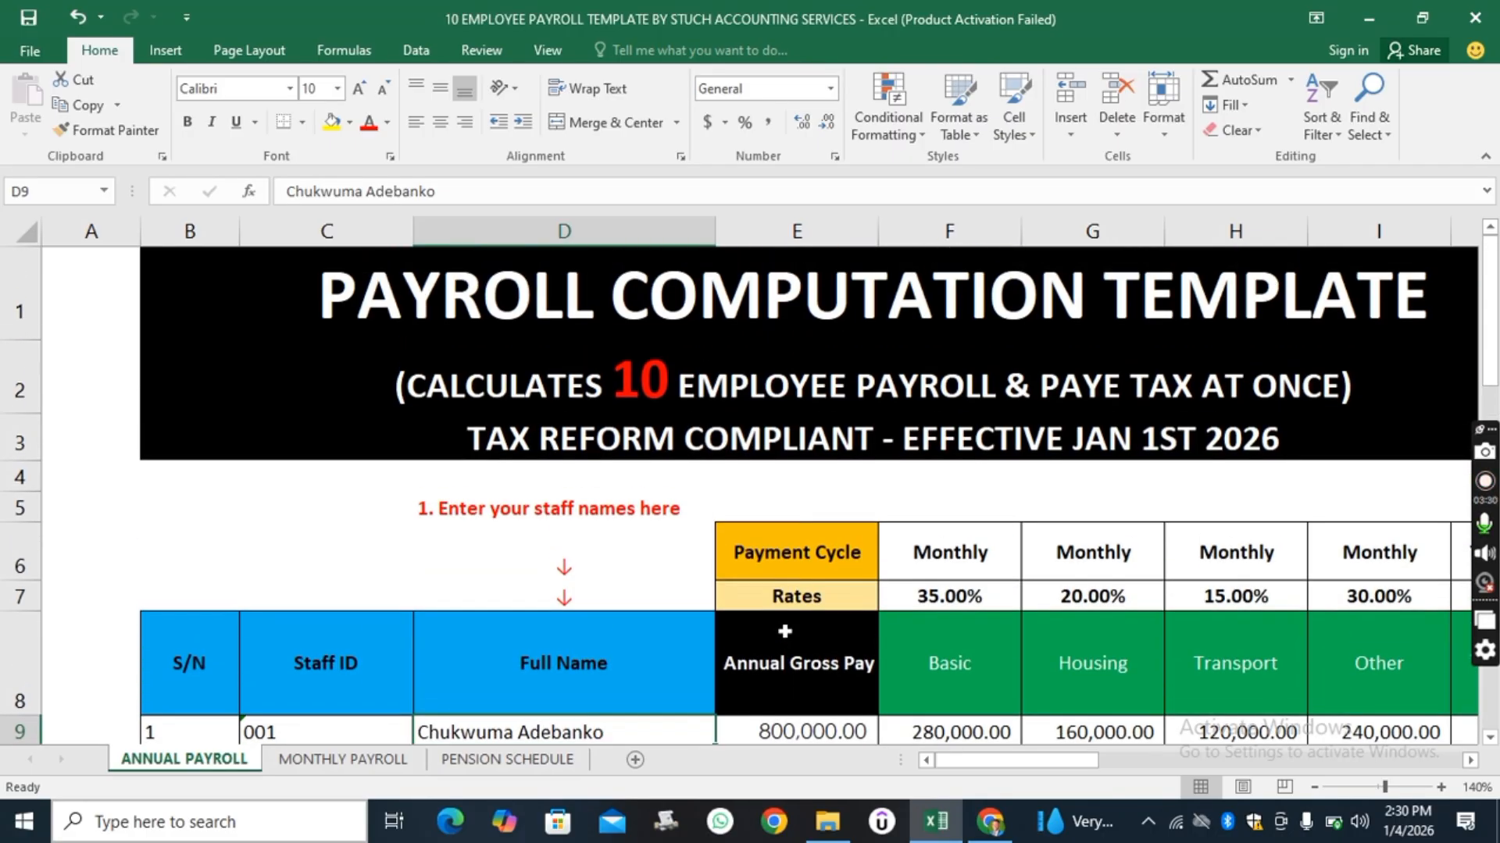
scroll(785, 631, "down", 1)
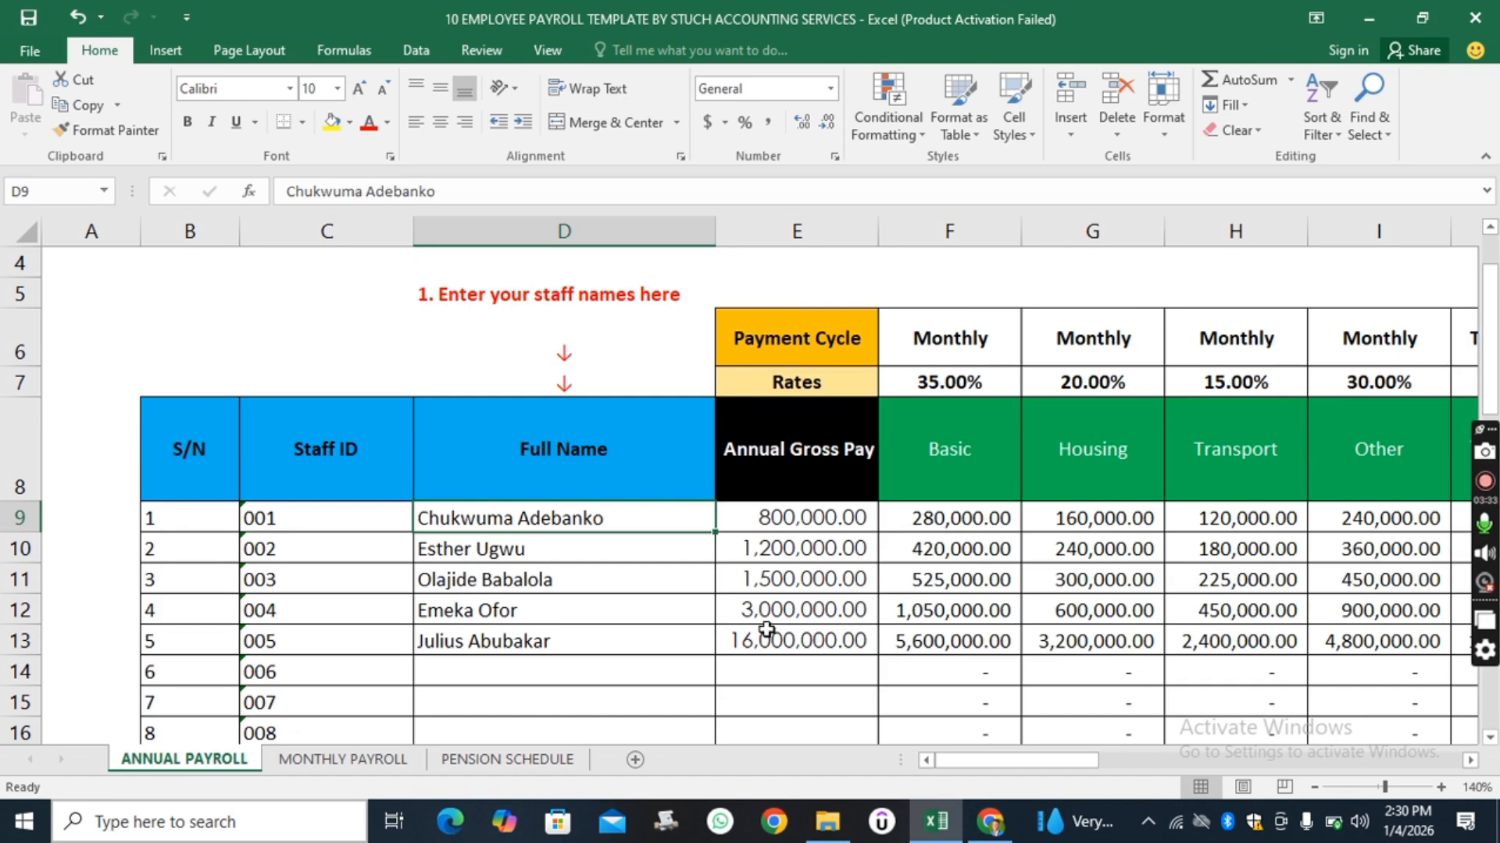
left_click(309, 455)
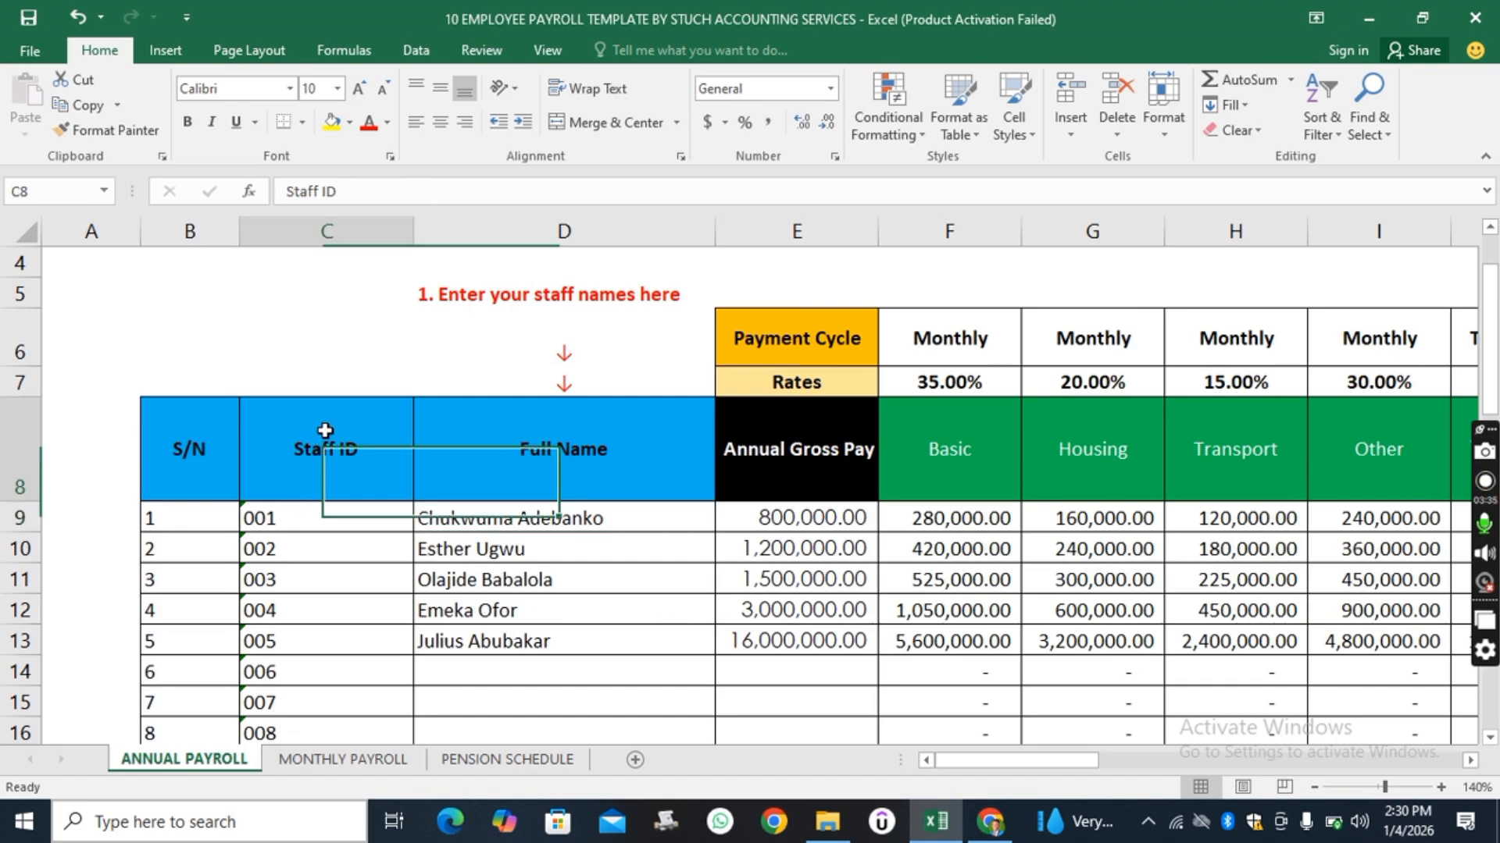
Review the staff ID, full name and annual gross pay columns along with the totals row.
left_click(333, 232)
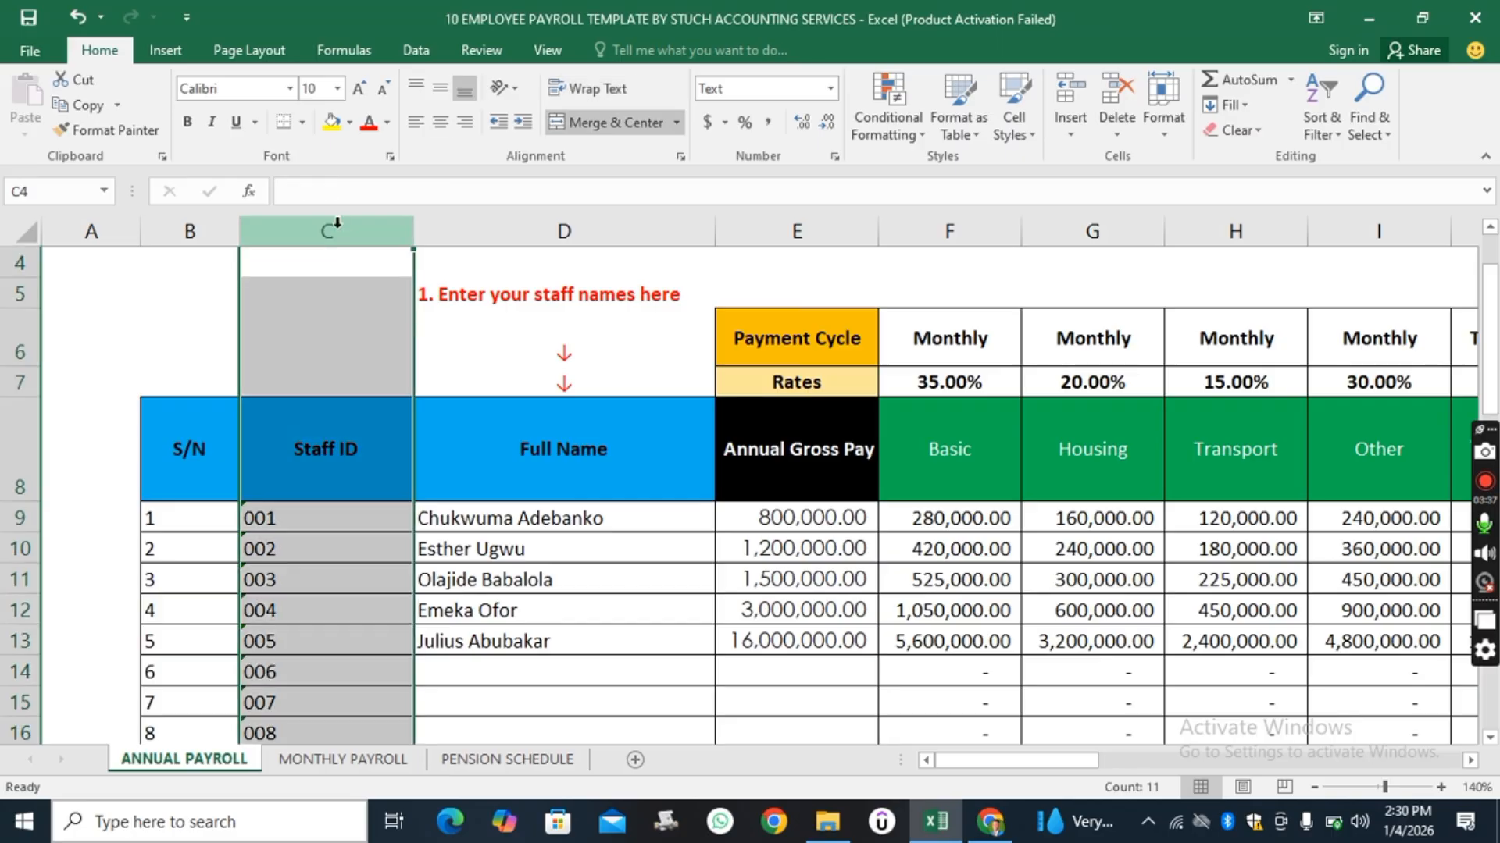
left_click(533, 223)
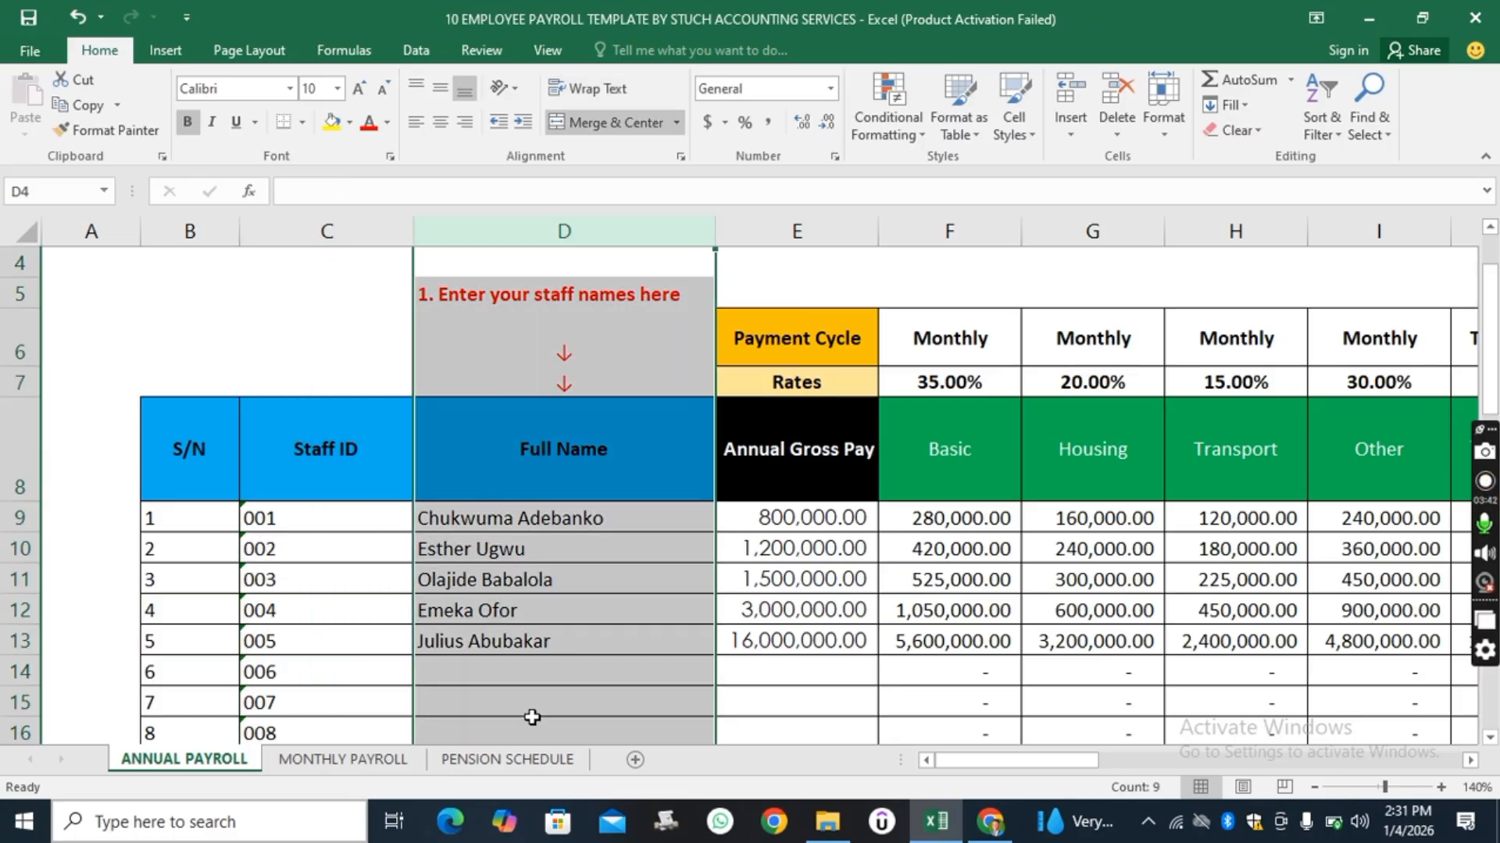
left_click(800, 231)
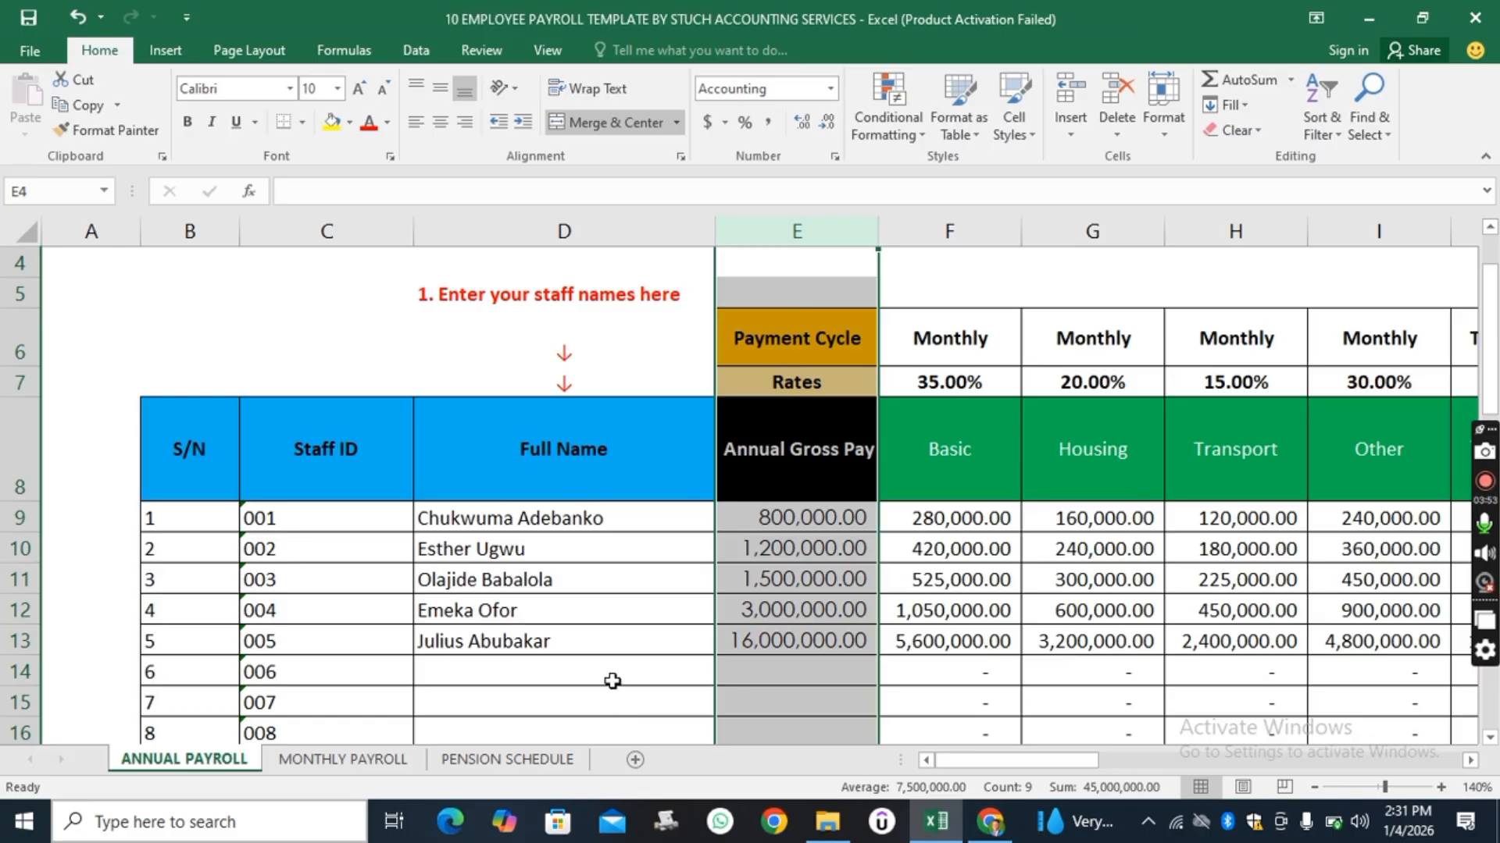
scroll(613, 681, "up", 1)
scroll(613, 681, "down", 5)
scroll(612, 681, "up", 3)
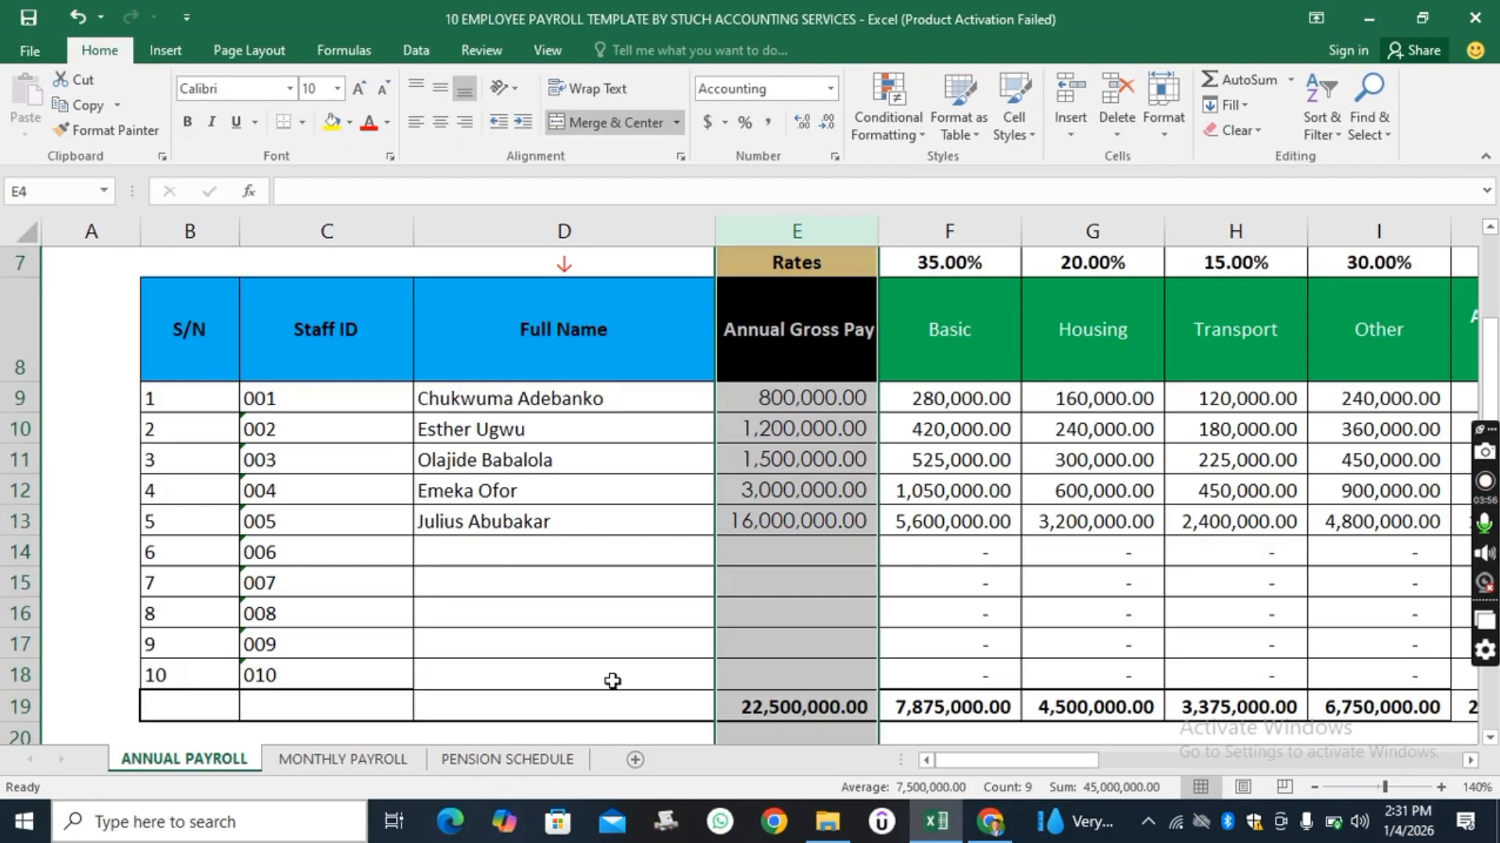
scroll(613, 681, "up", 2)
scroll(612, 681, "down", 3)
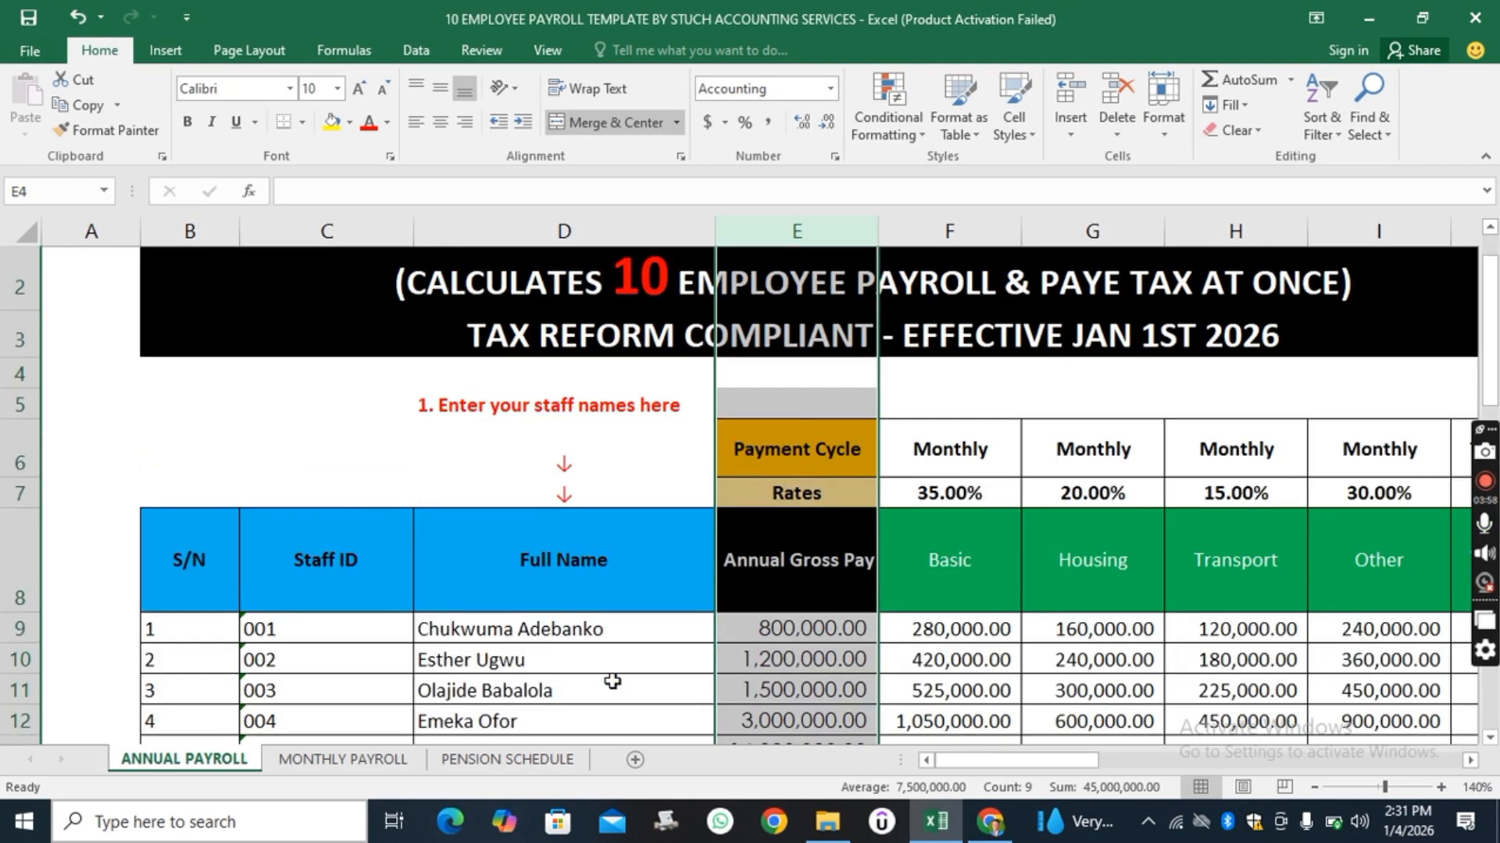
scroll(612, 681, "up", 1)
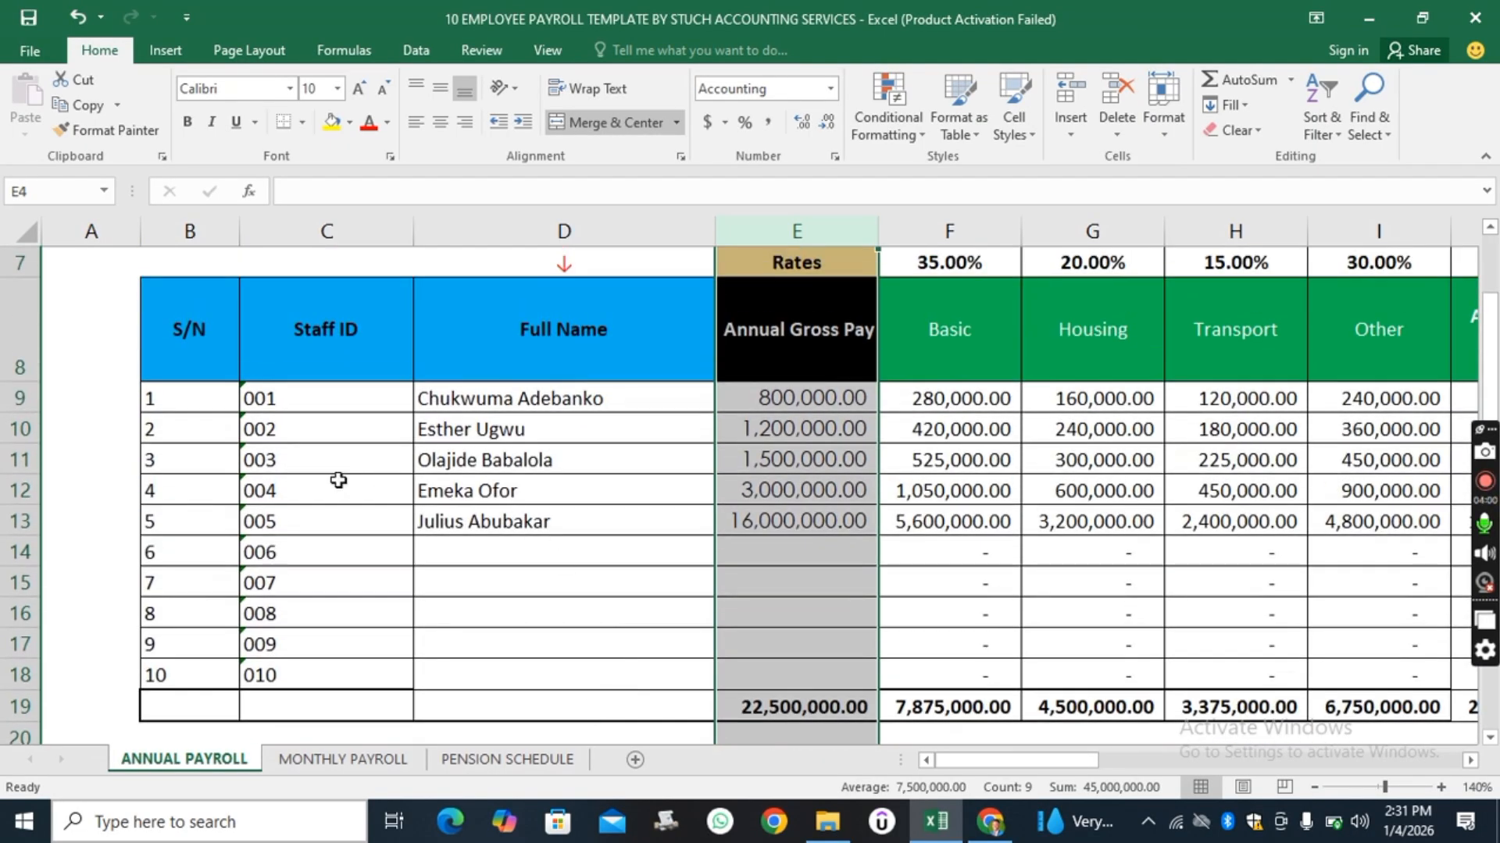
scroll(667, 587, "down", 1)
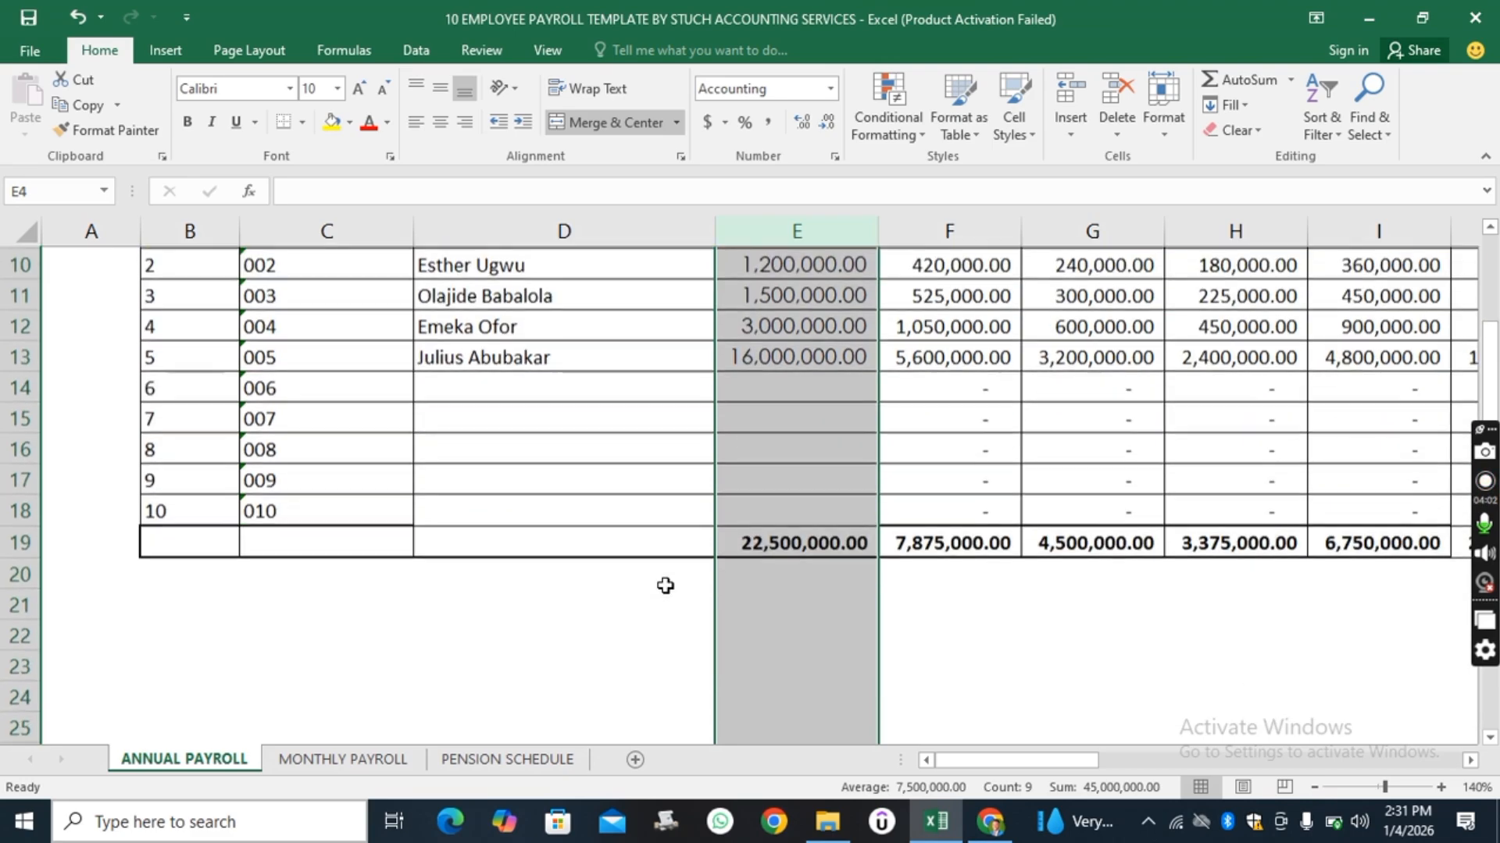
left_click(549, 687)
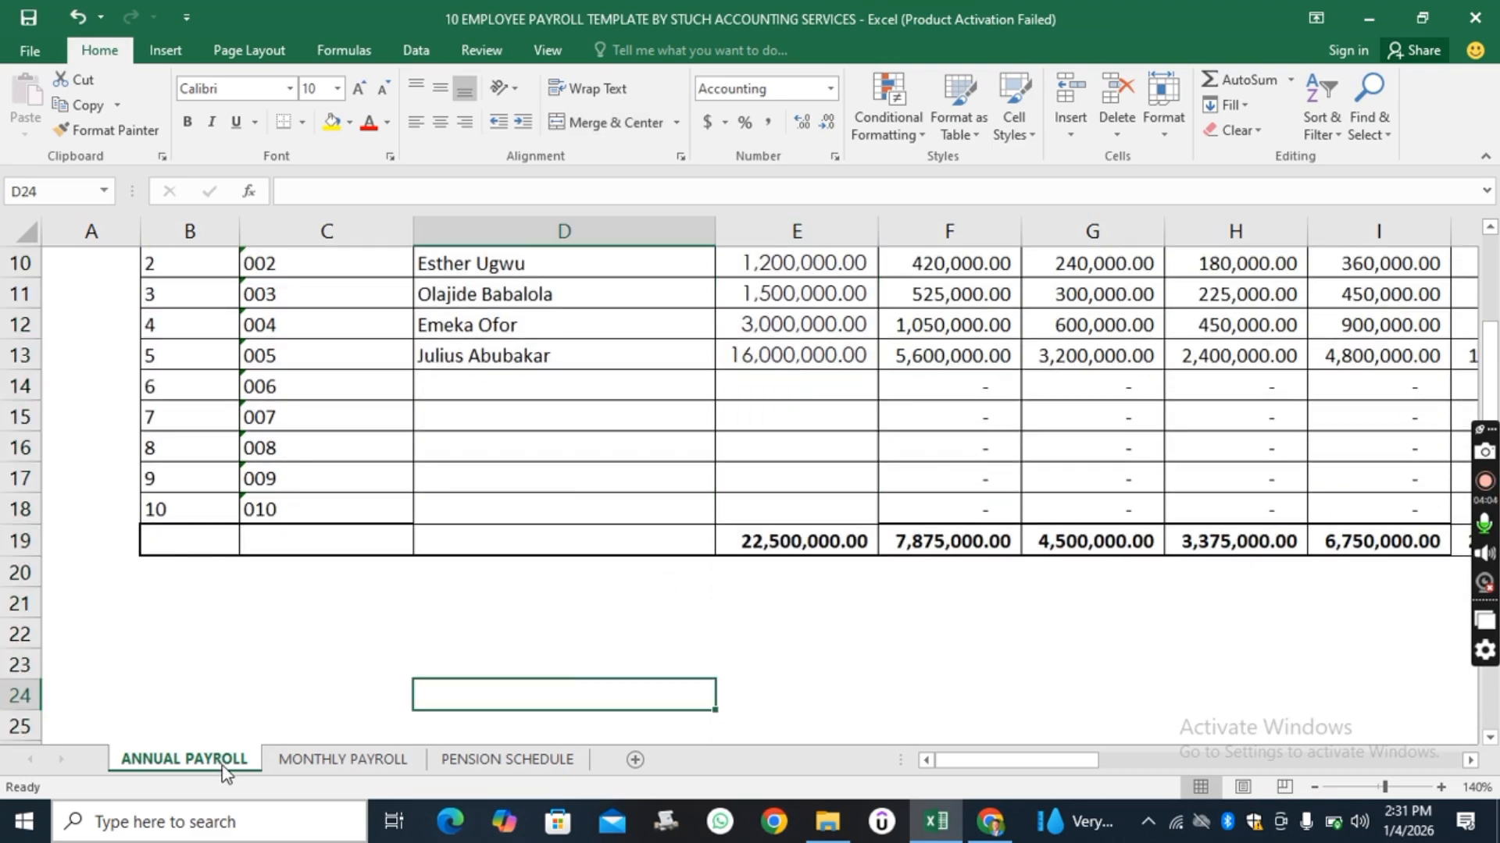
scroll(681, 692, "up", 3)
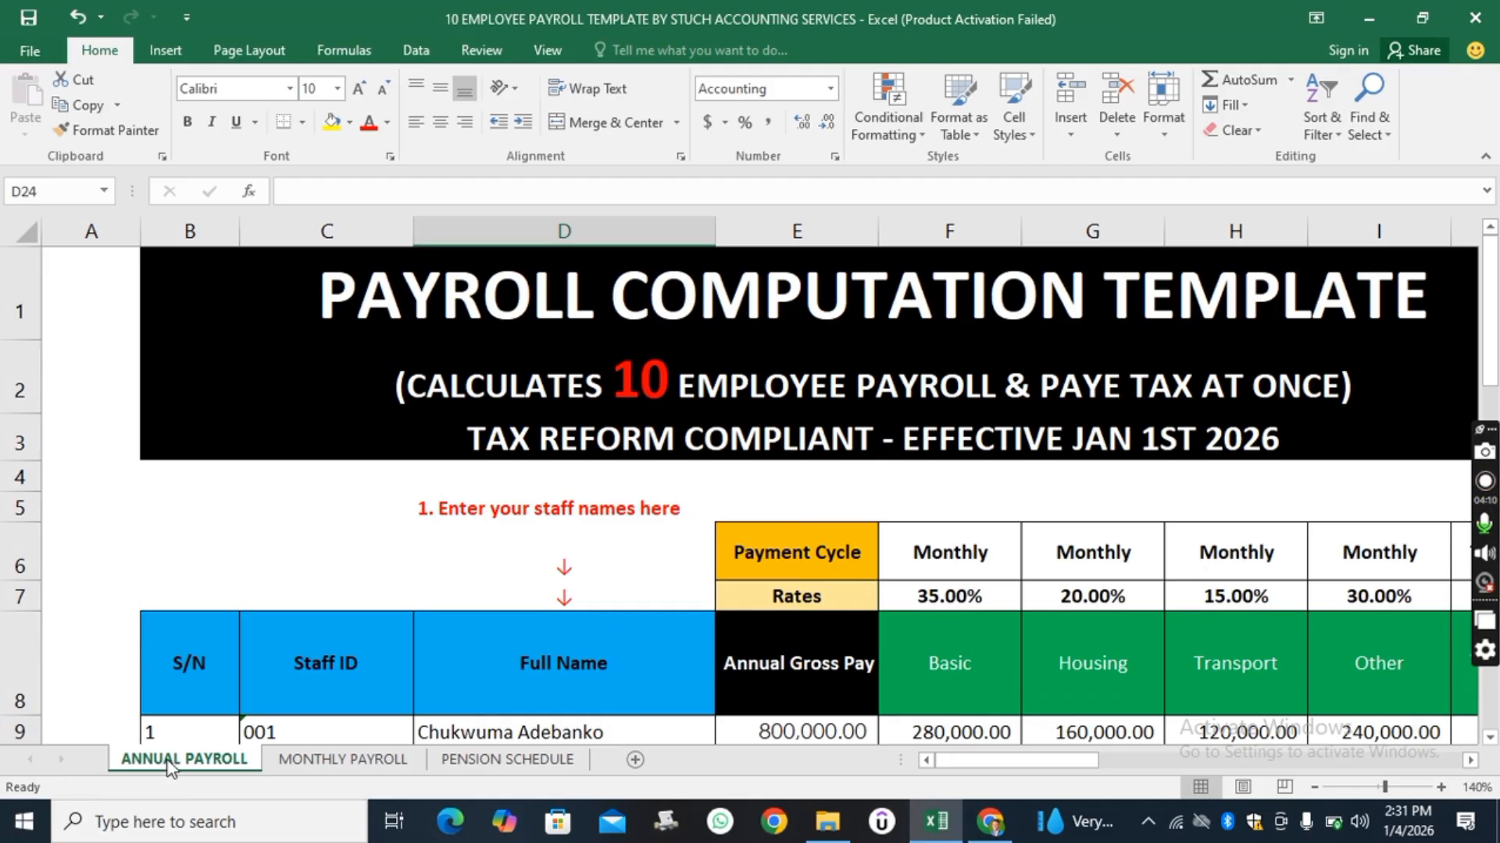
scroll(683, 442, "down", 3)
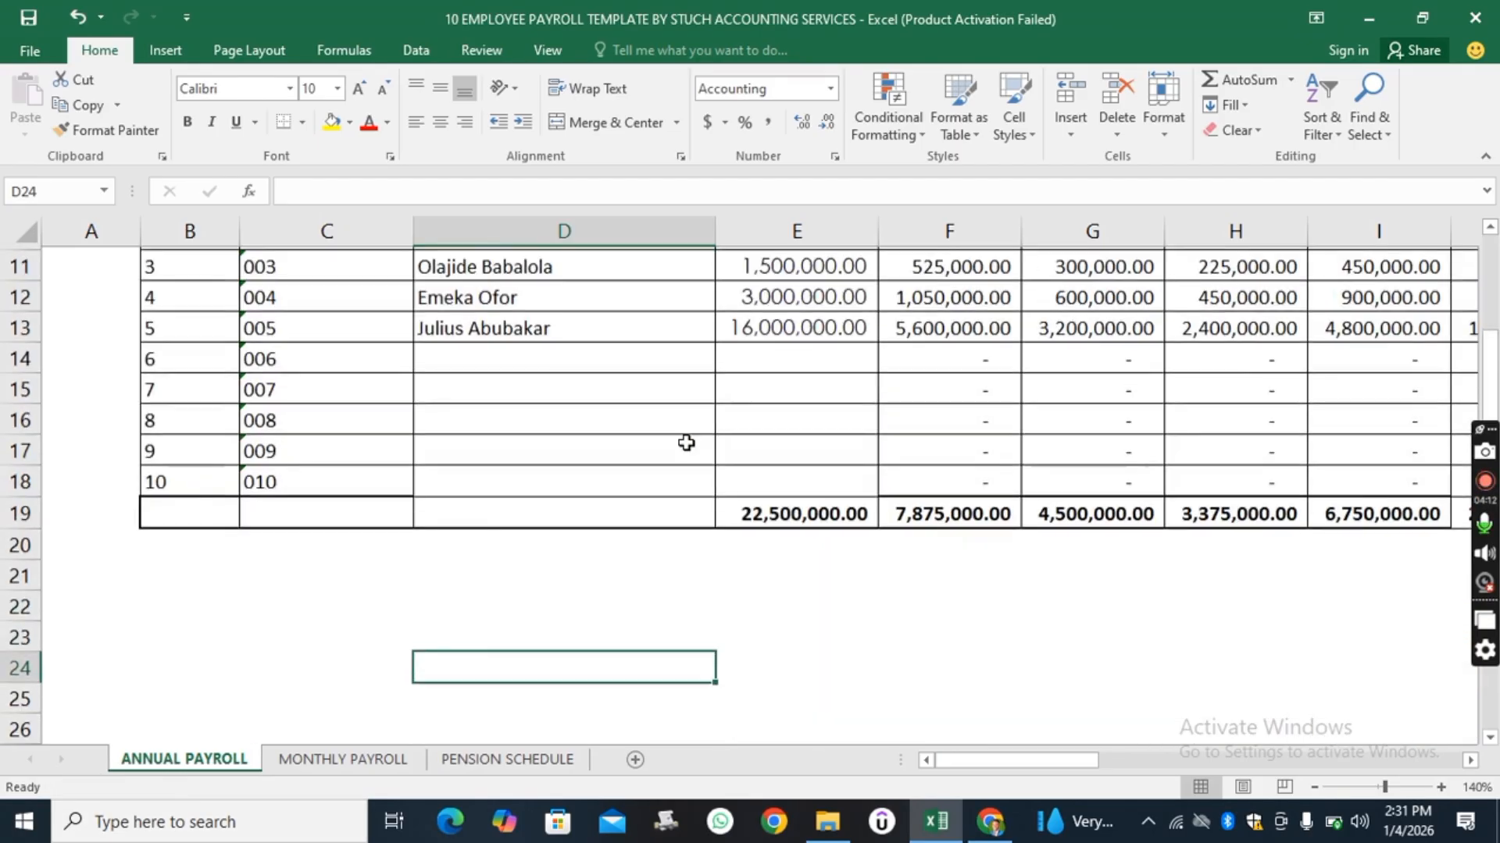
scroll(684, 441, "up", 3)
scroll(684, 441, "down", 3)
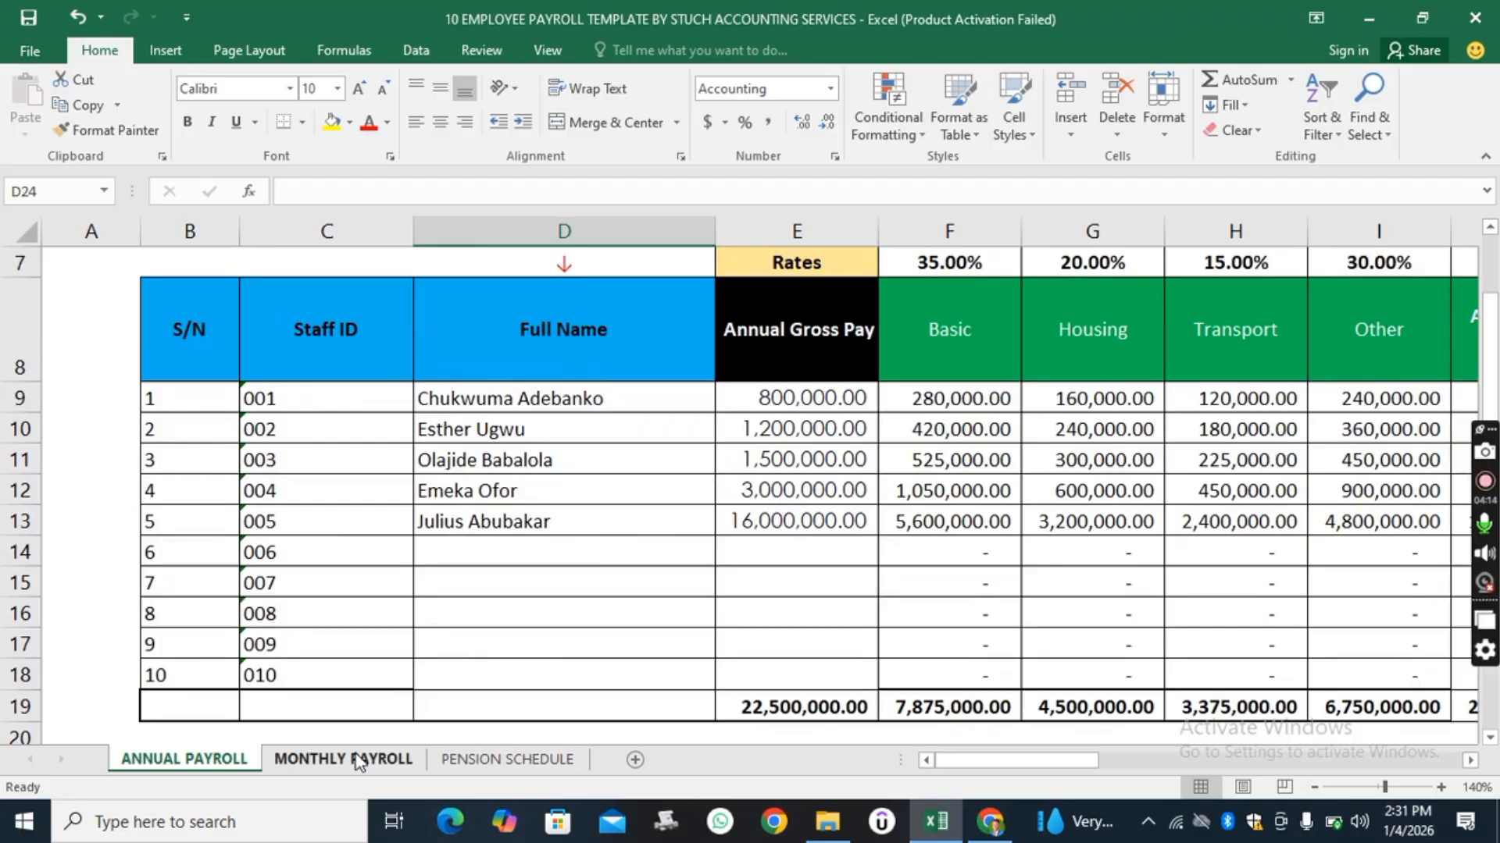
Compare the annual payroll sheet with the Monthly Payroll and Pension Schedule sheets.
left_click(355, 756)
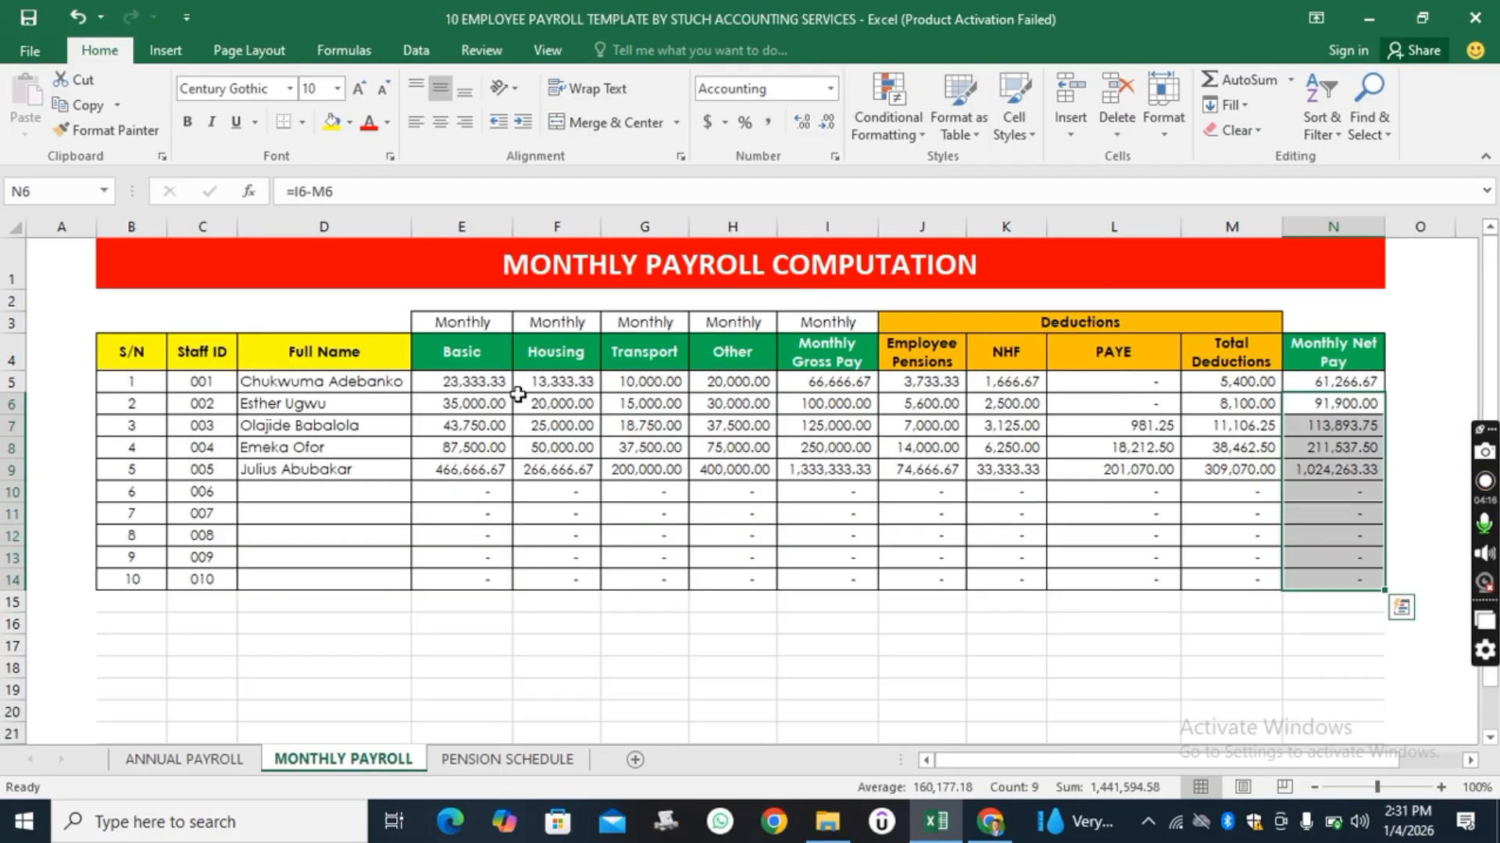
left_click(545, 760)
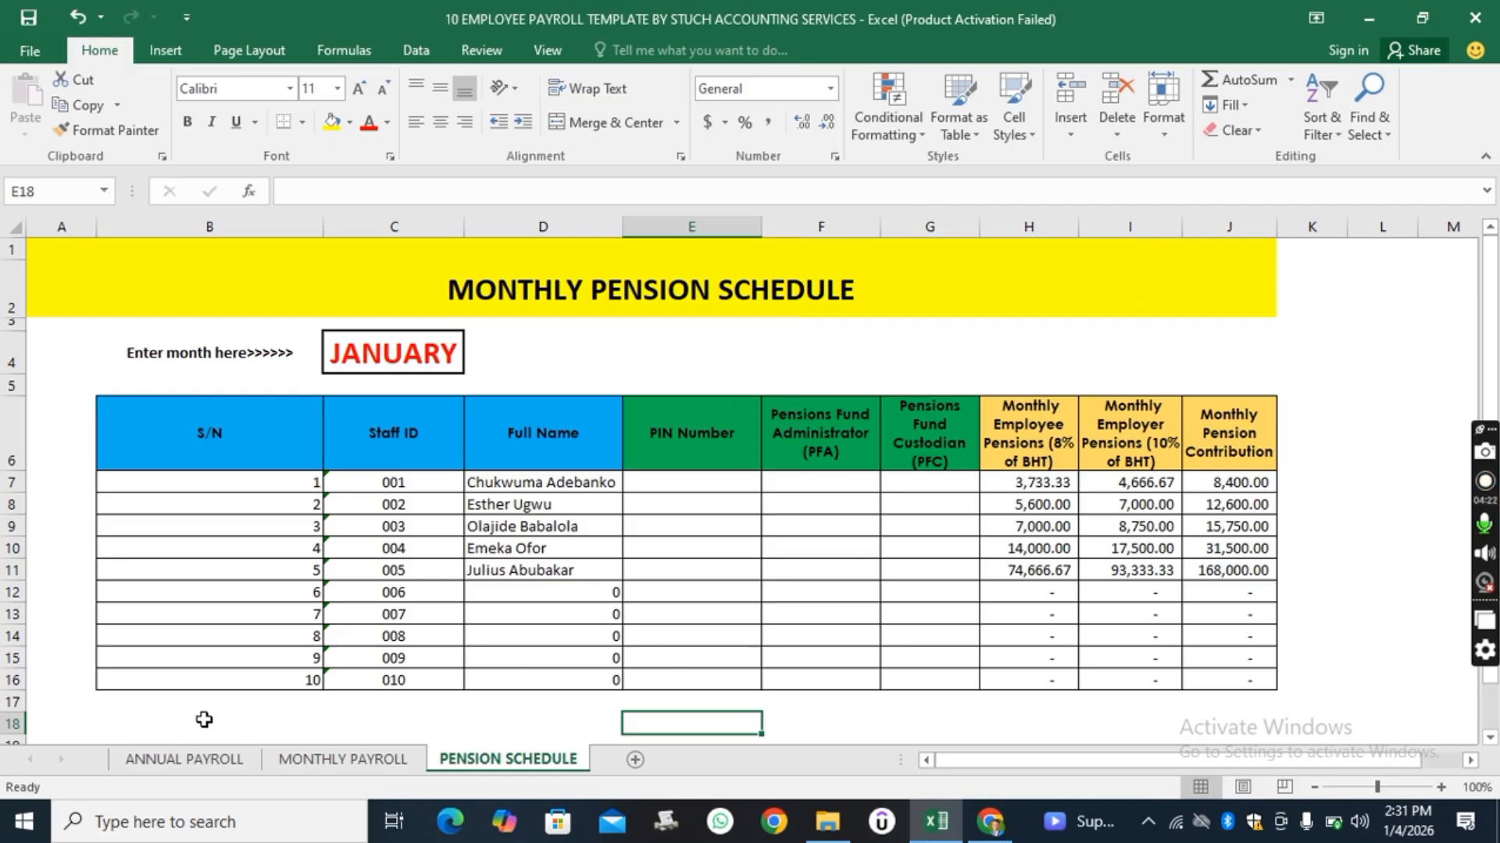
left_click(186, 759)
scroll(703, 374, "up", 1)
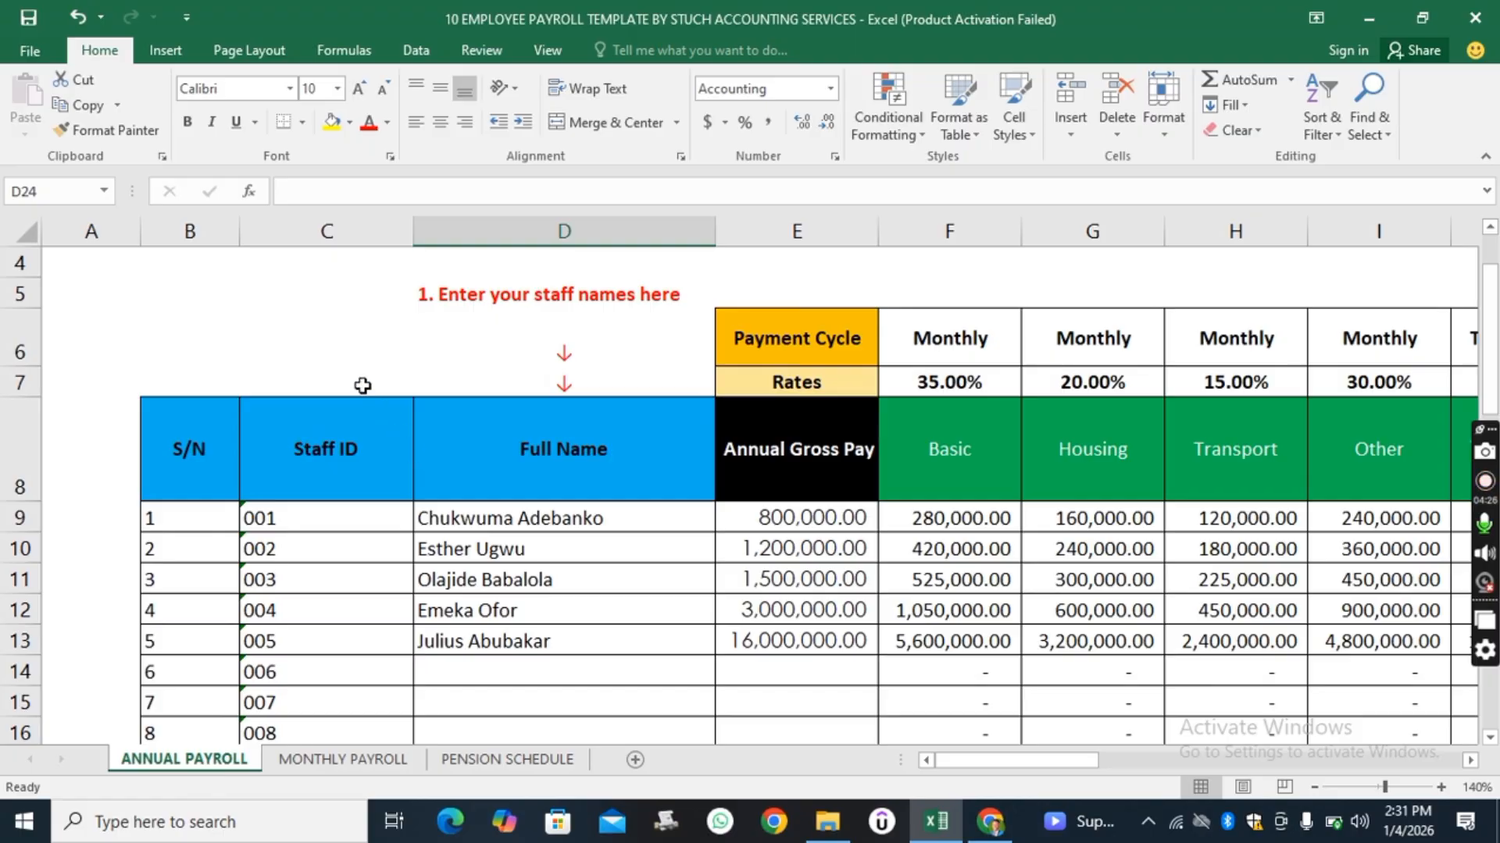
left_click(327, 232)
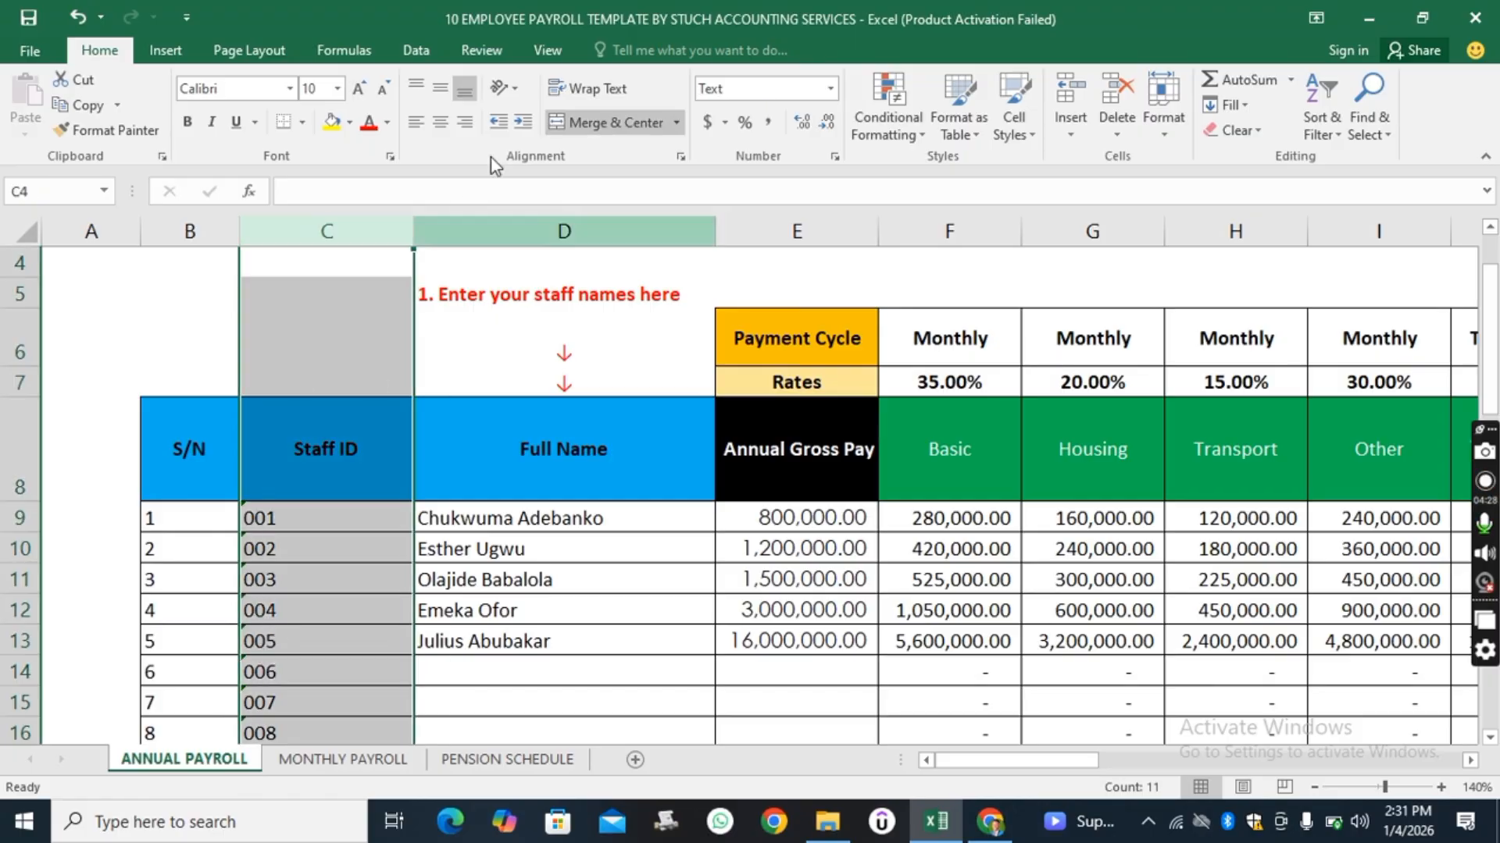
left_click(529, 221)
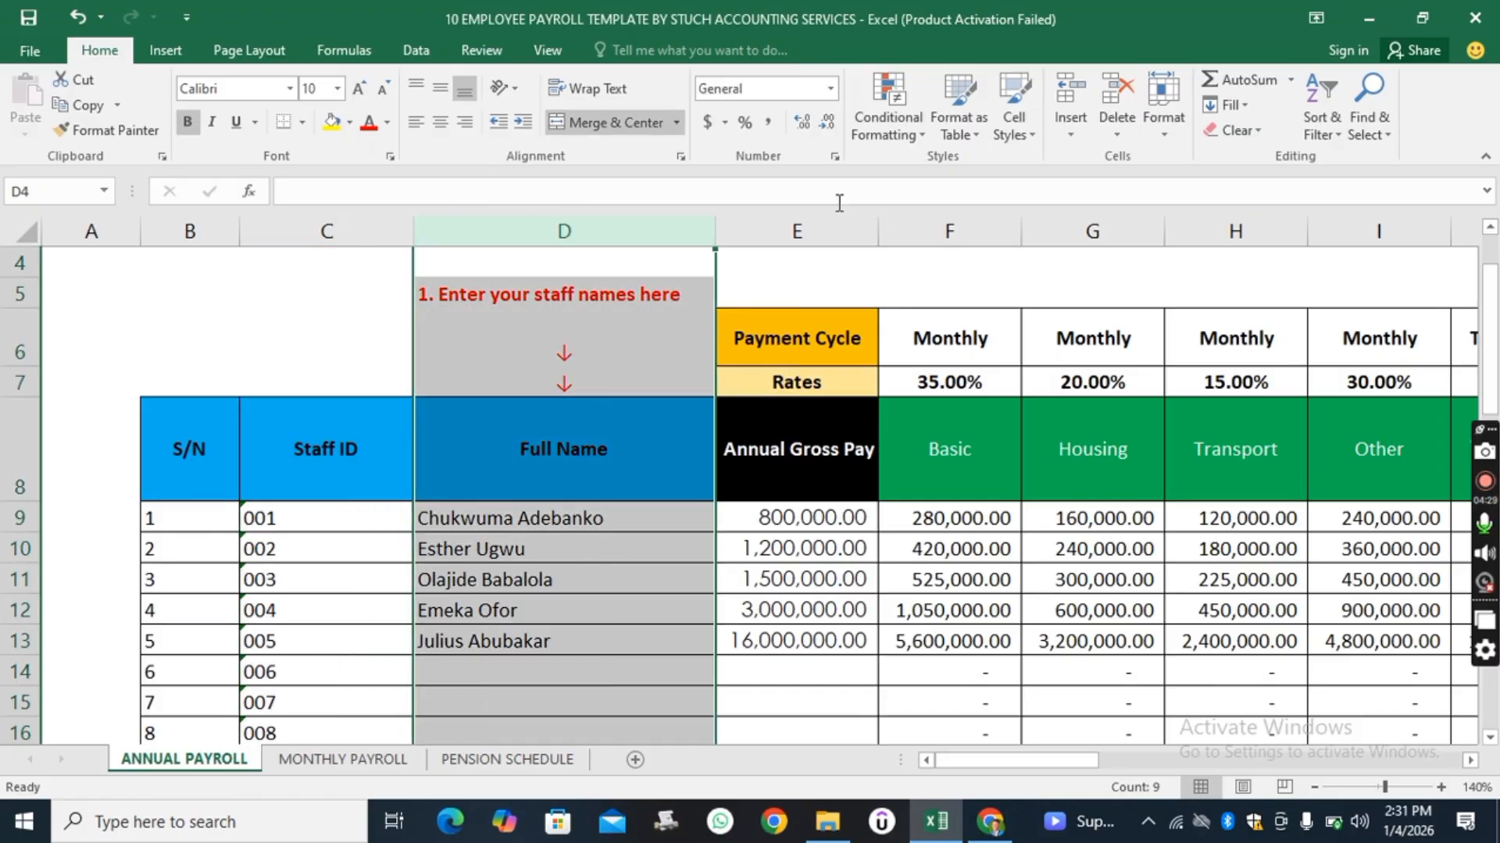
left_click(811, 230)
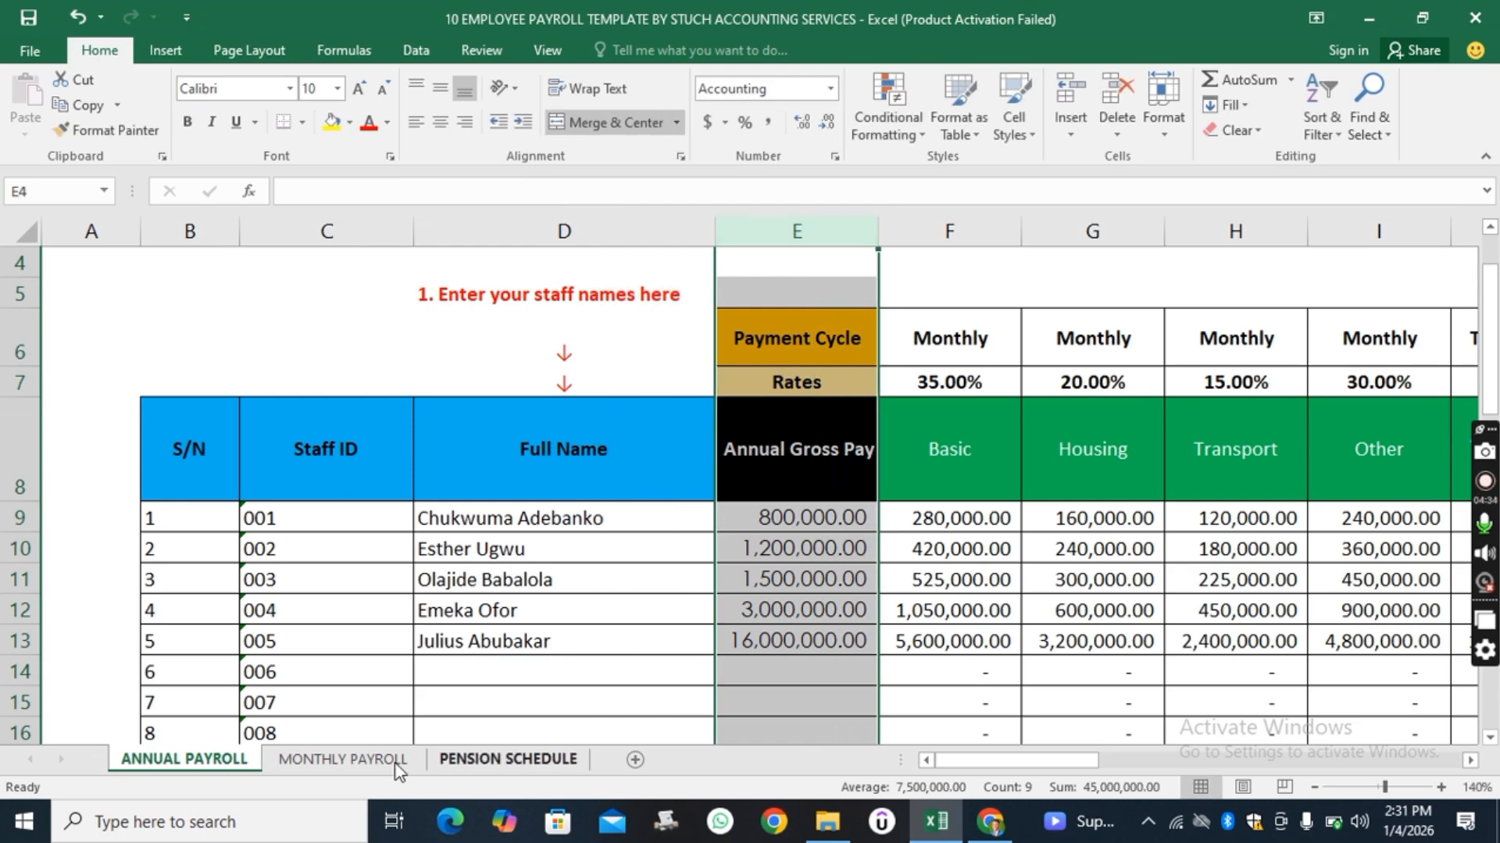
left_click(325, 760)
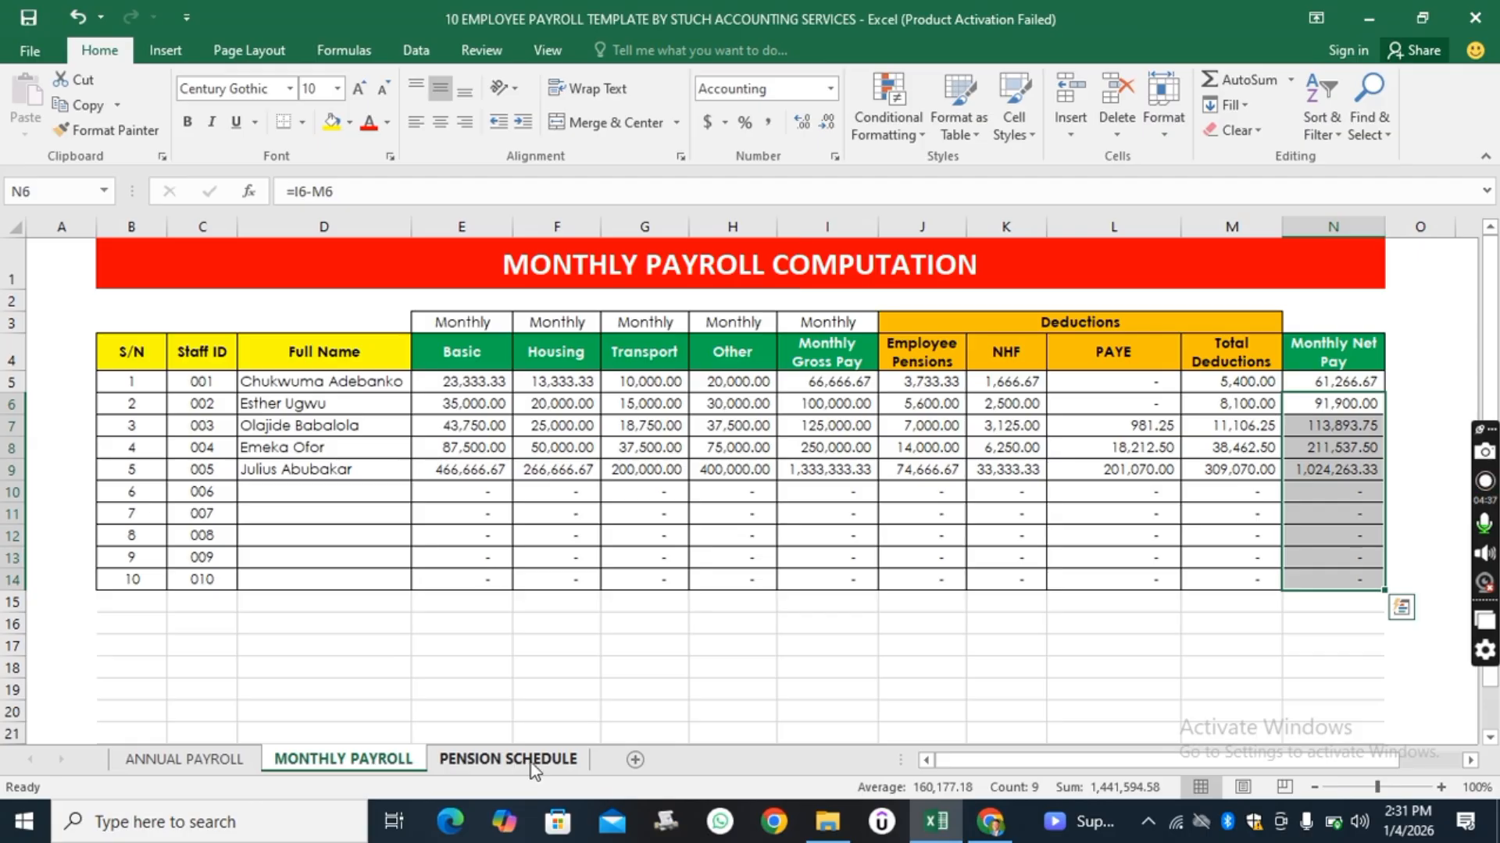
left_click(508, 760)
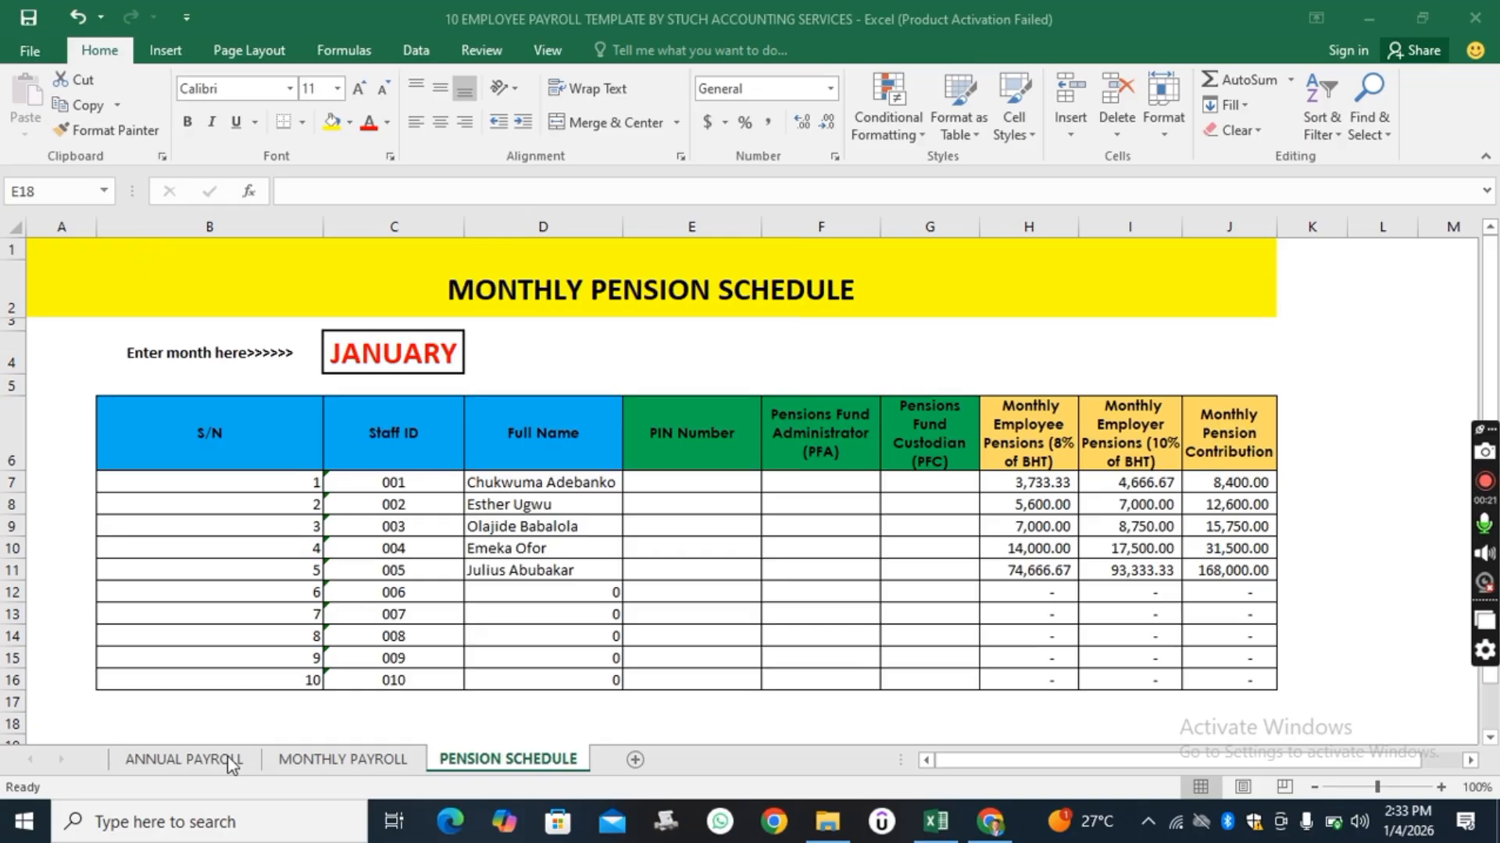
left_click(167, 756)
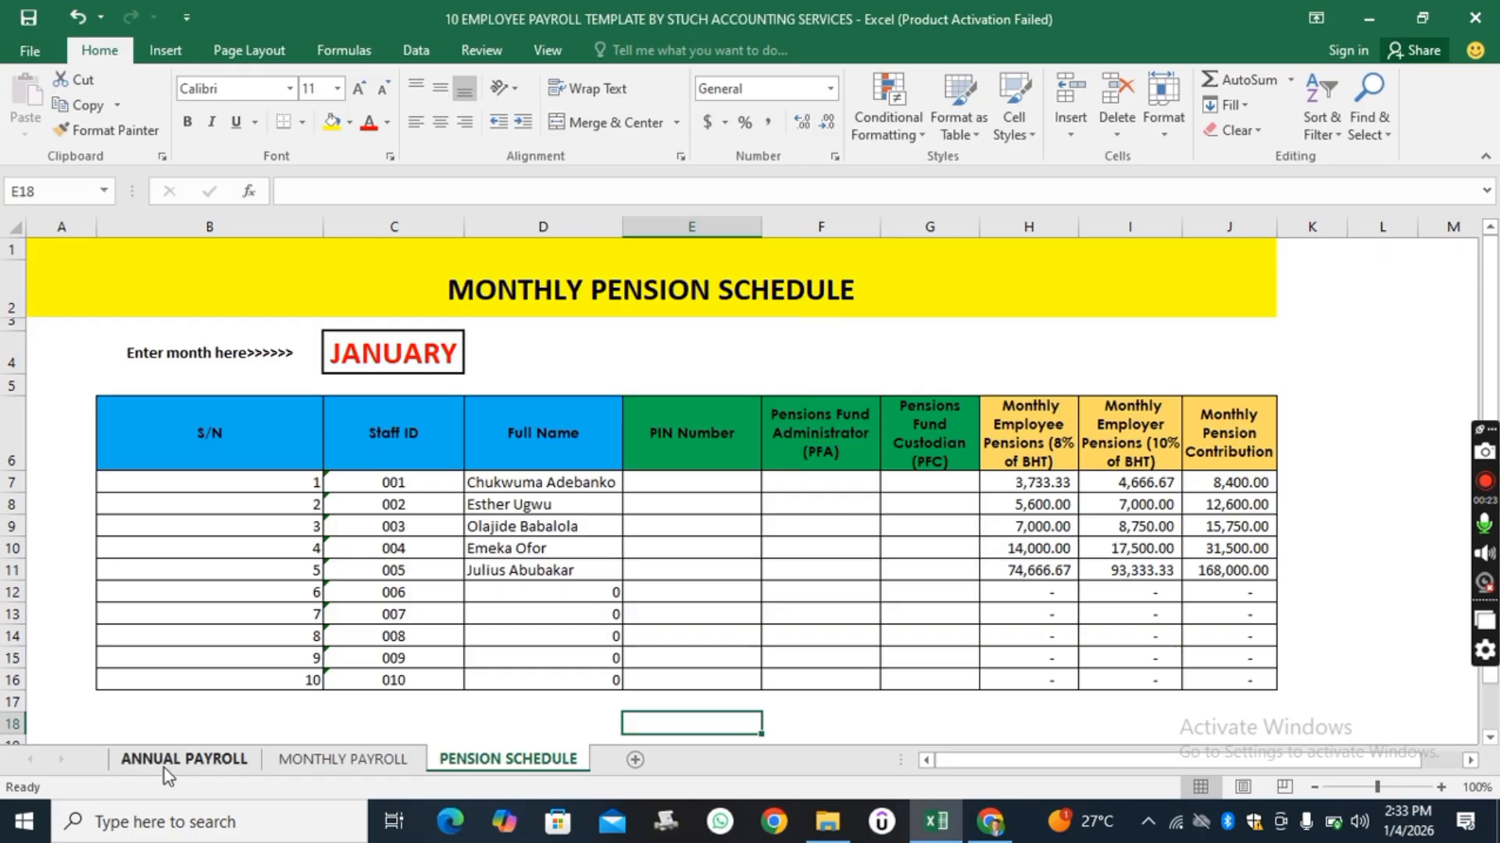
left_click(172, 757)
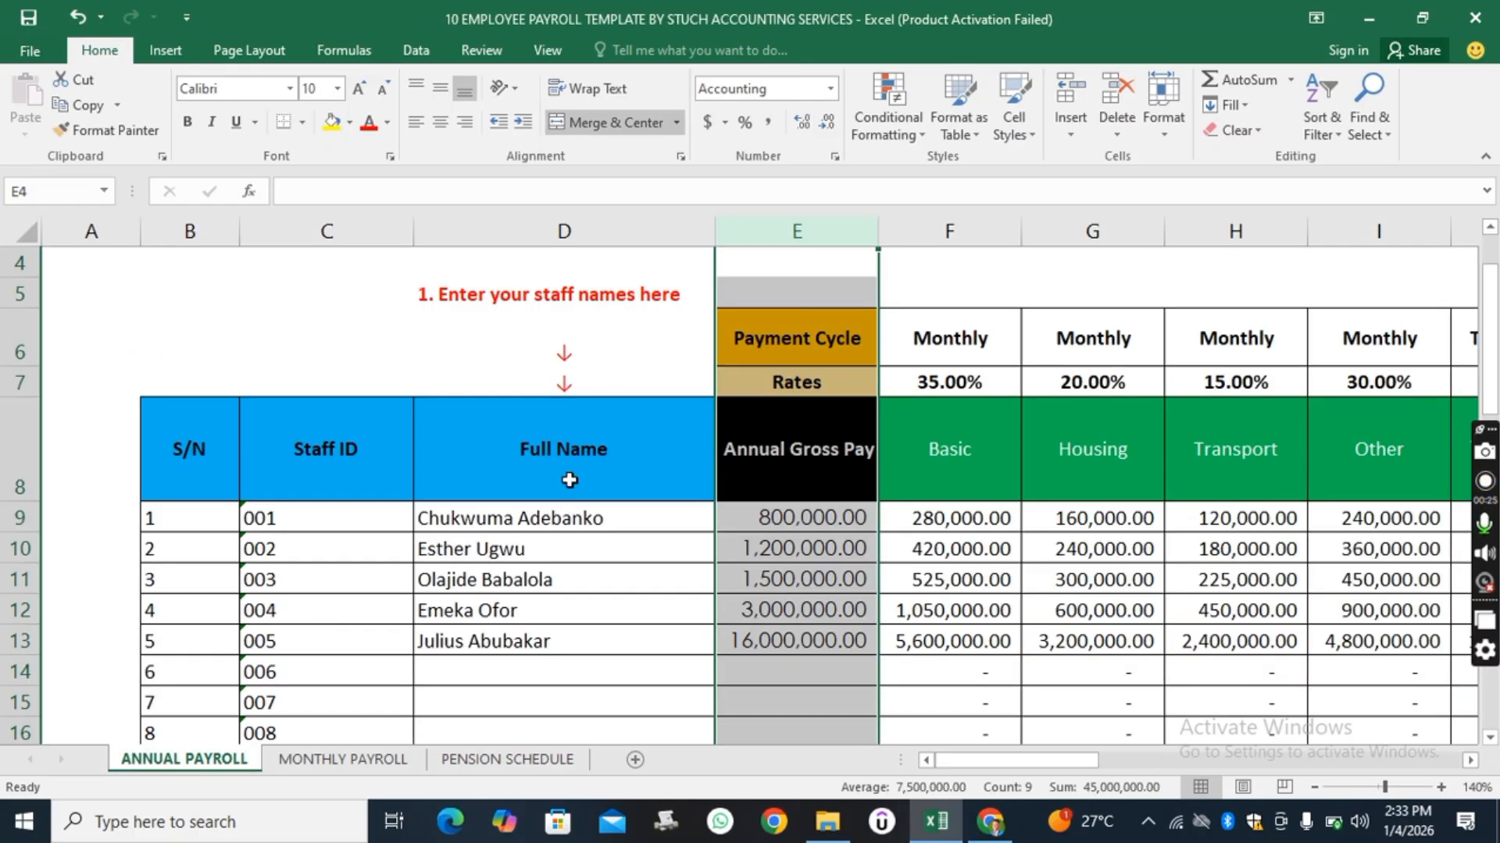
scroll(586, 470, "down", 2)
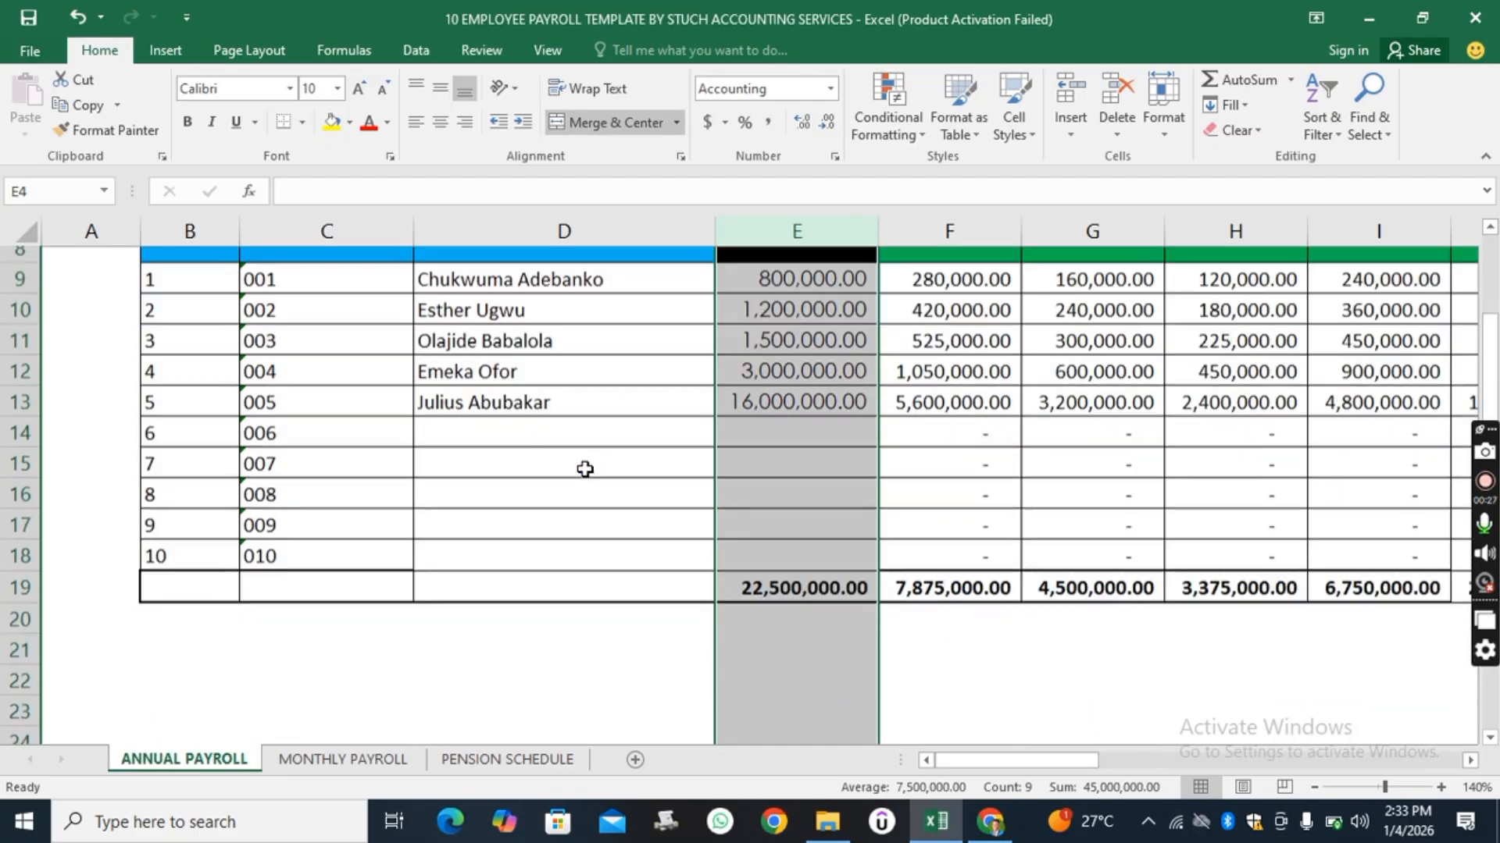
scroll(585, 468, "up", 1)
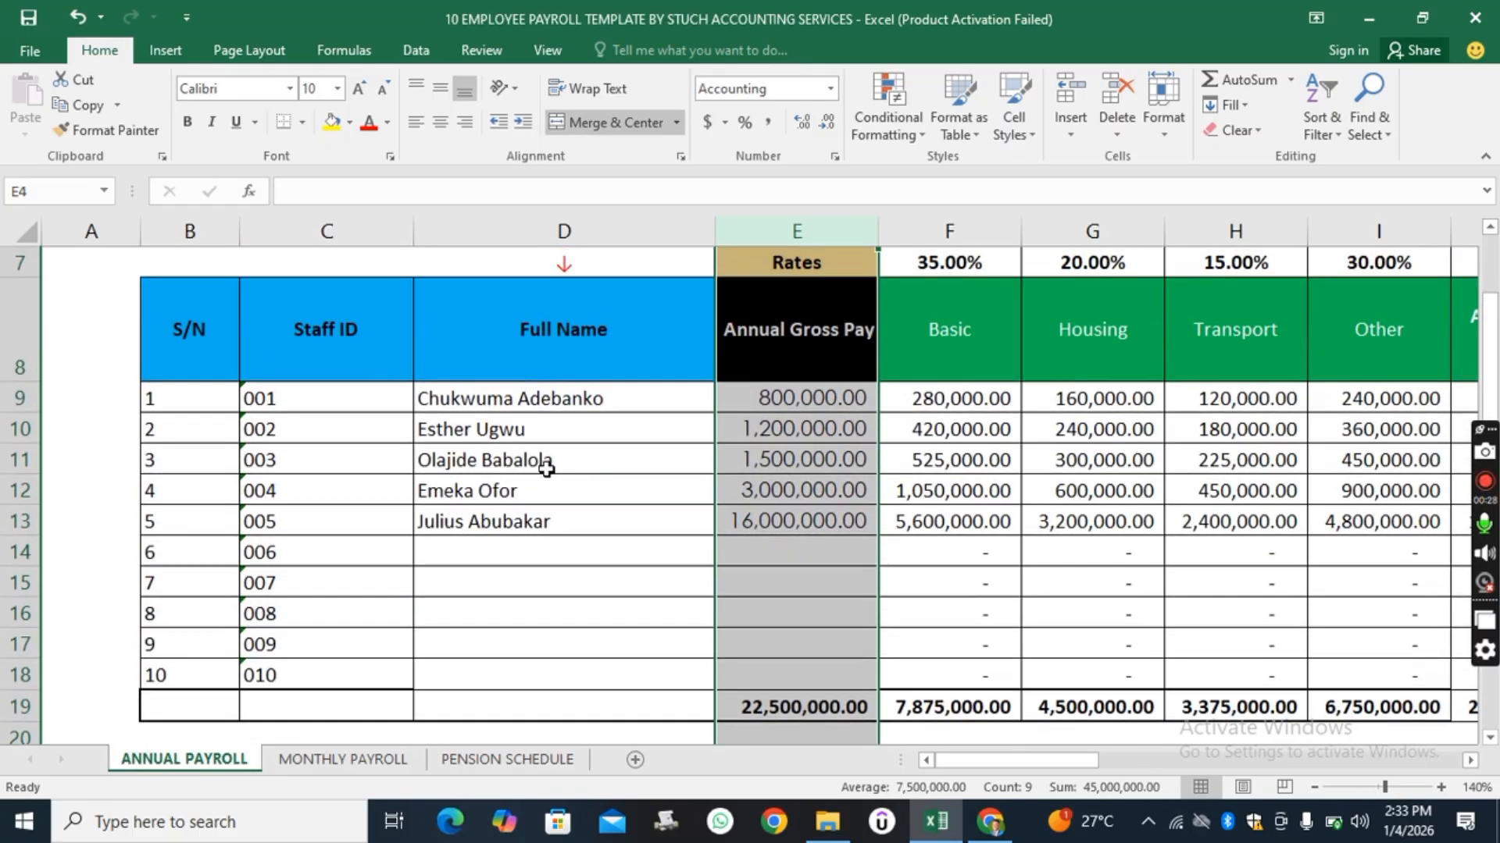
Clear the five sample staff names from the Full Name column.
left_click(476, 410)
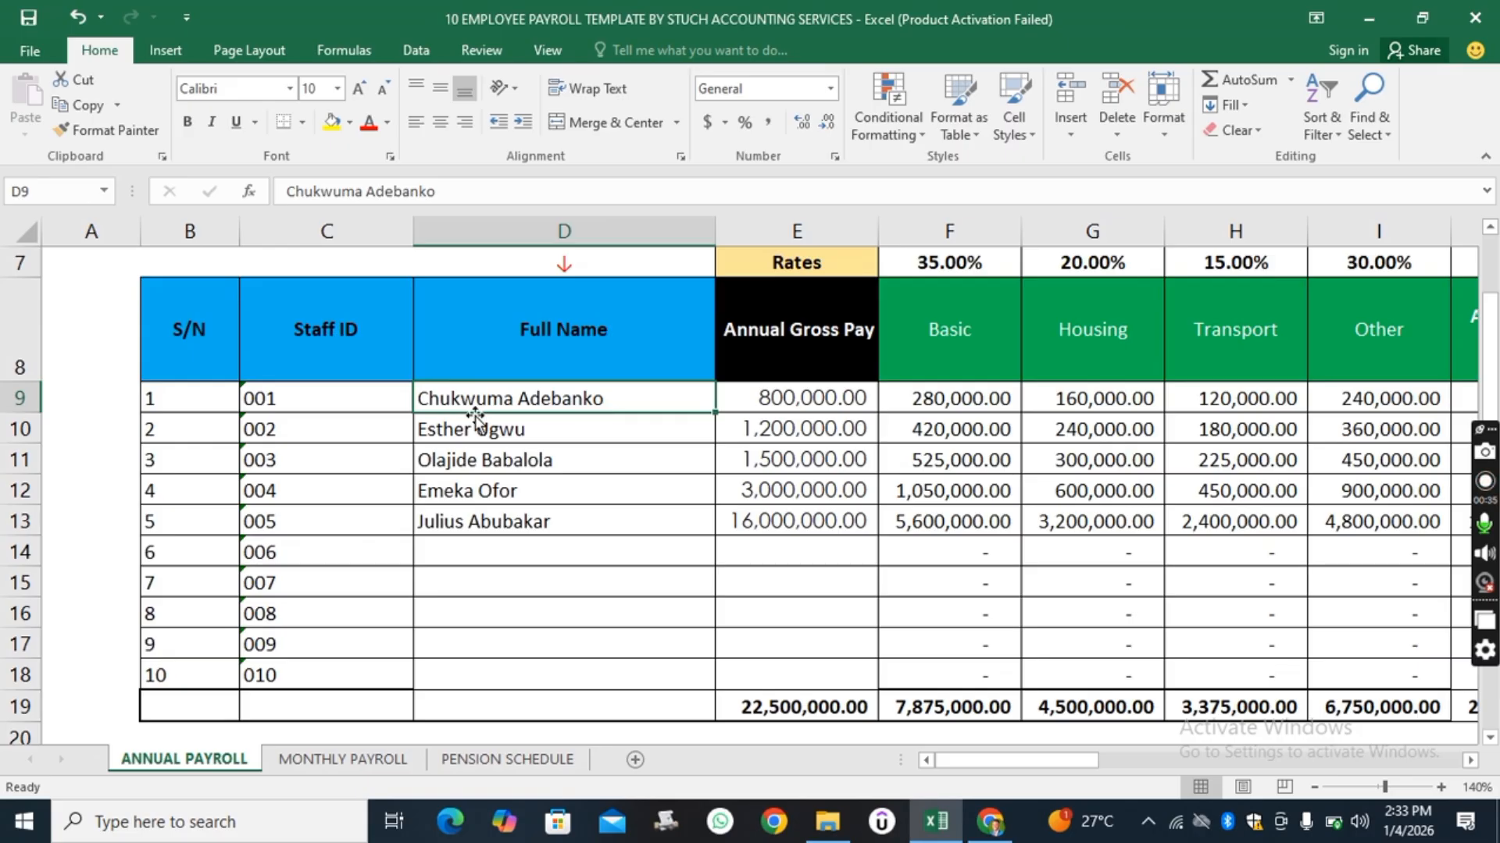
key("Delete")
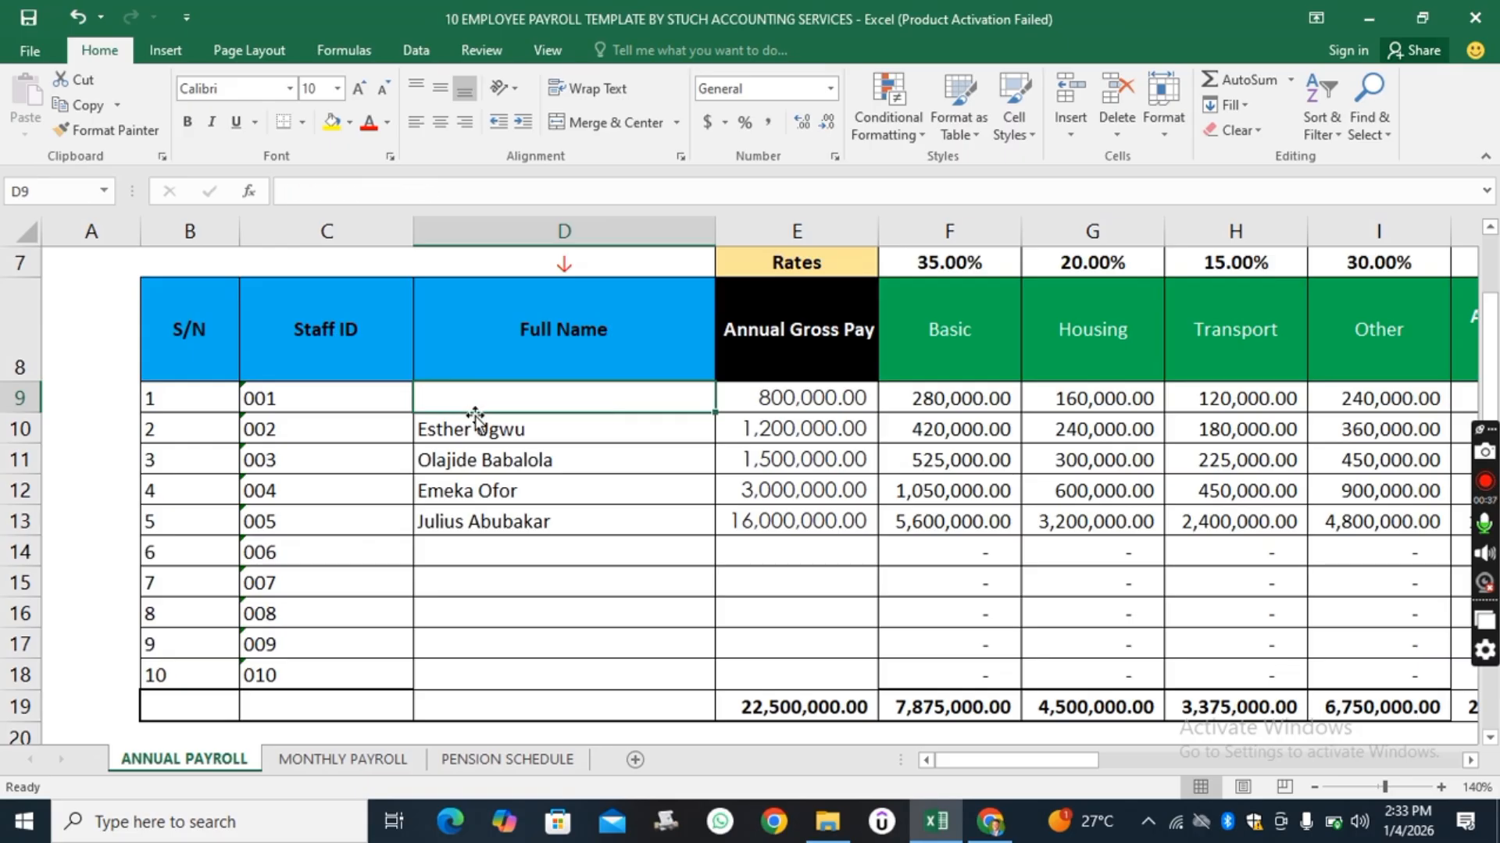
left_click(473, 432)
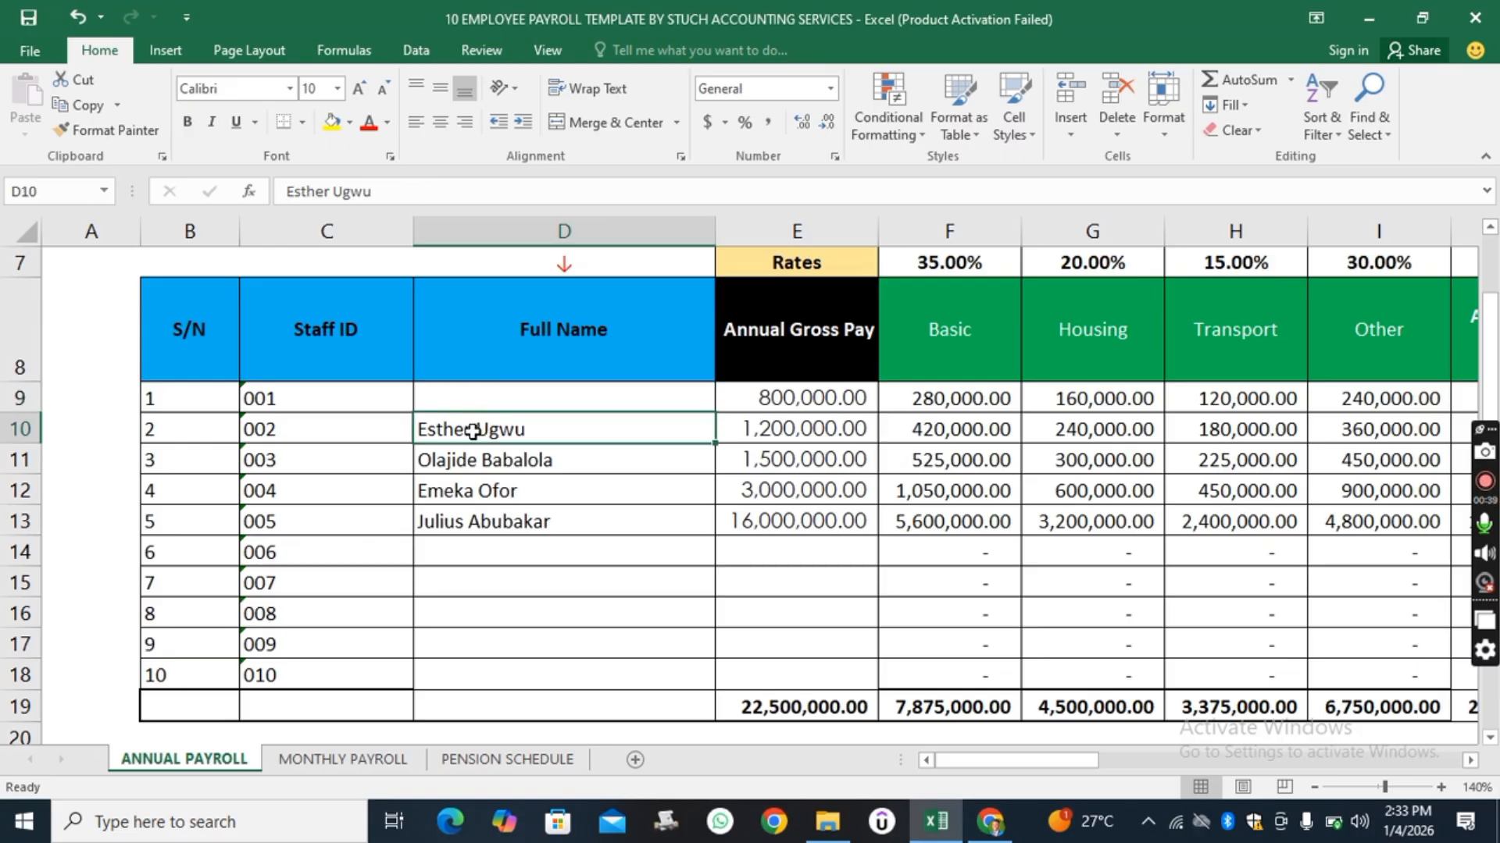
key("Delete")
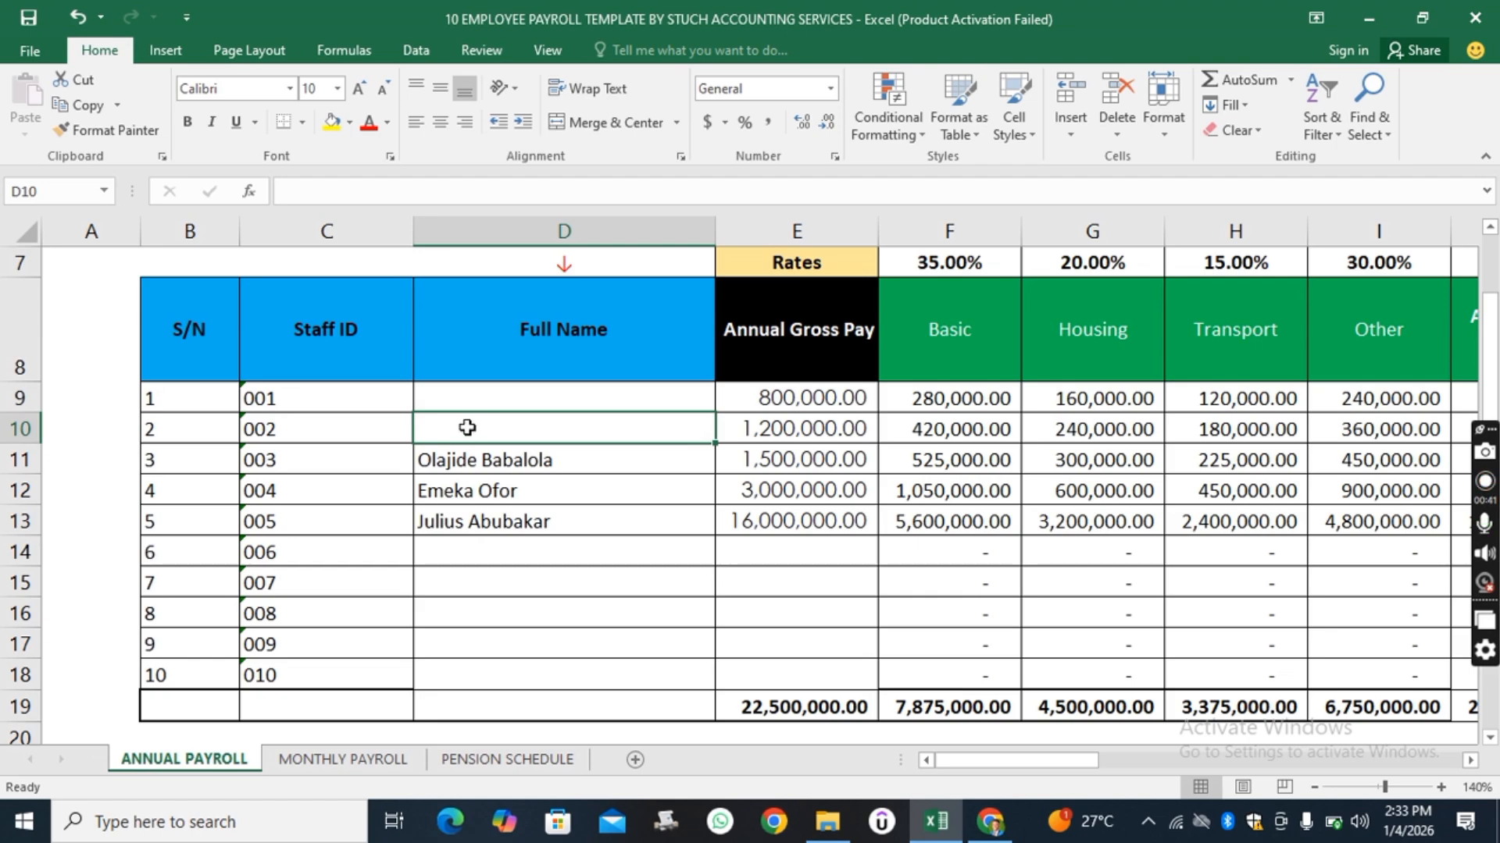
left_click(463, 464)
key("Delete")
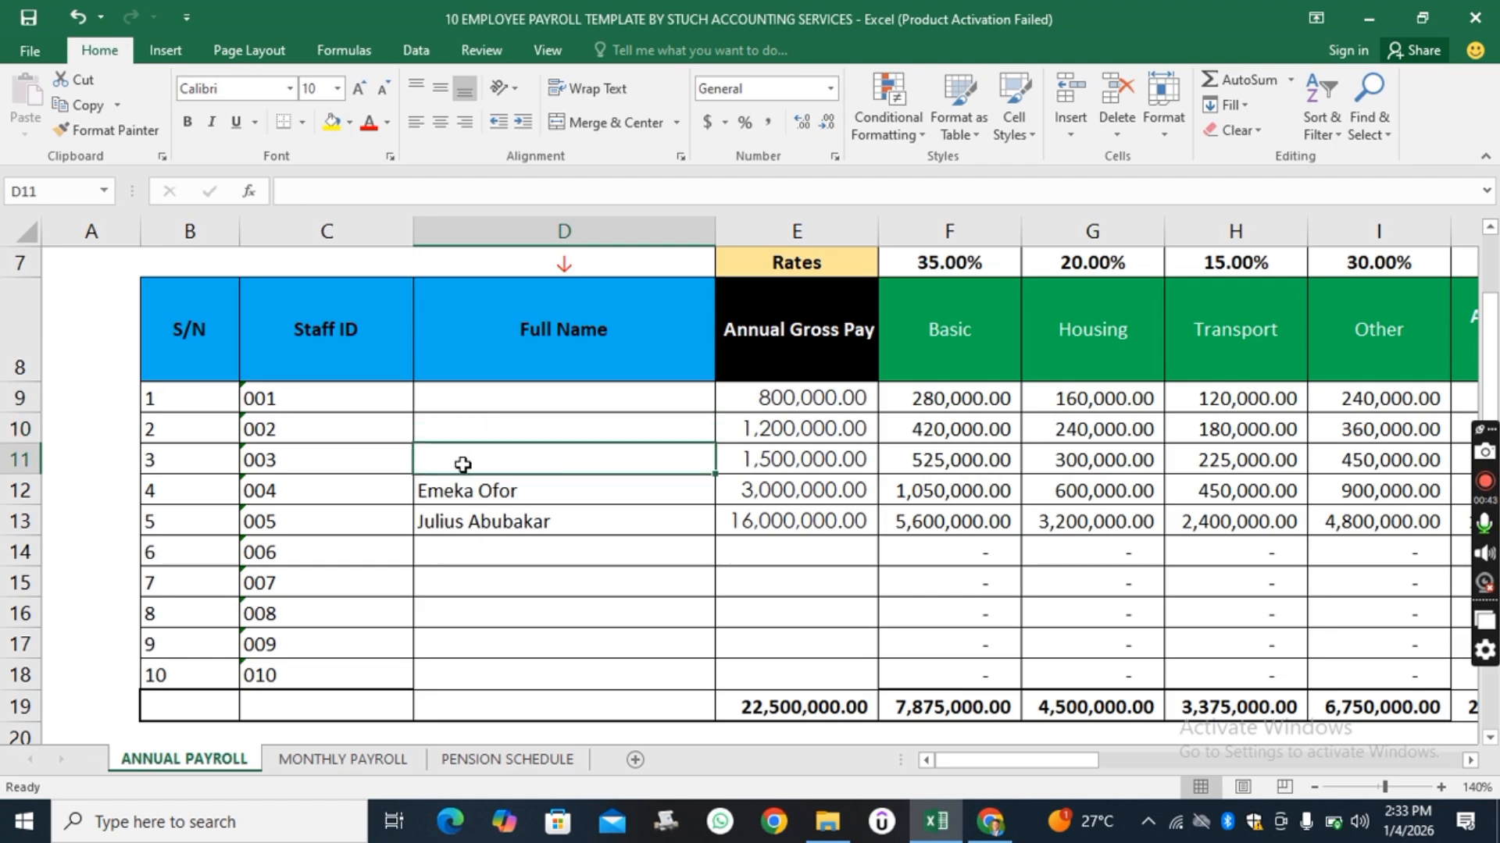
left_click(446, 494)
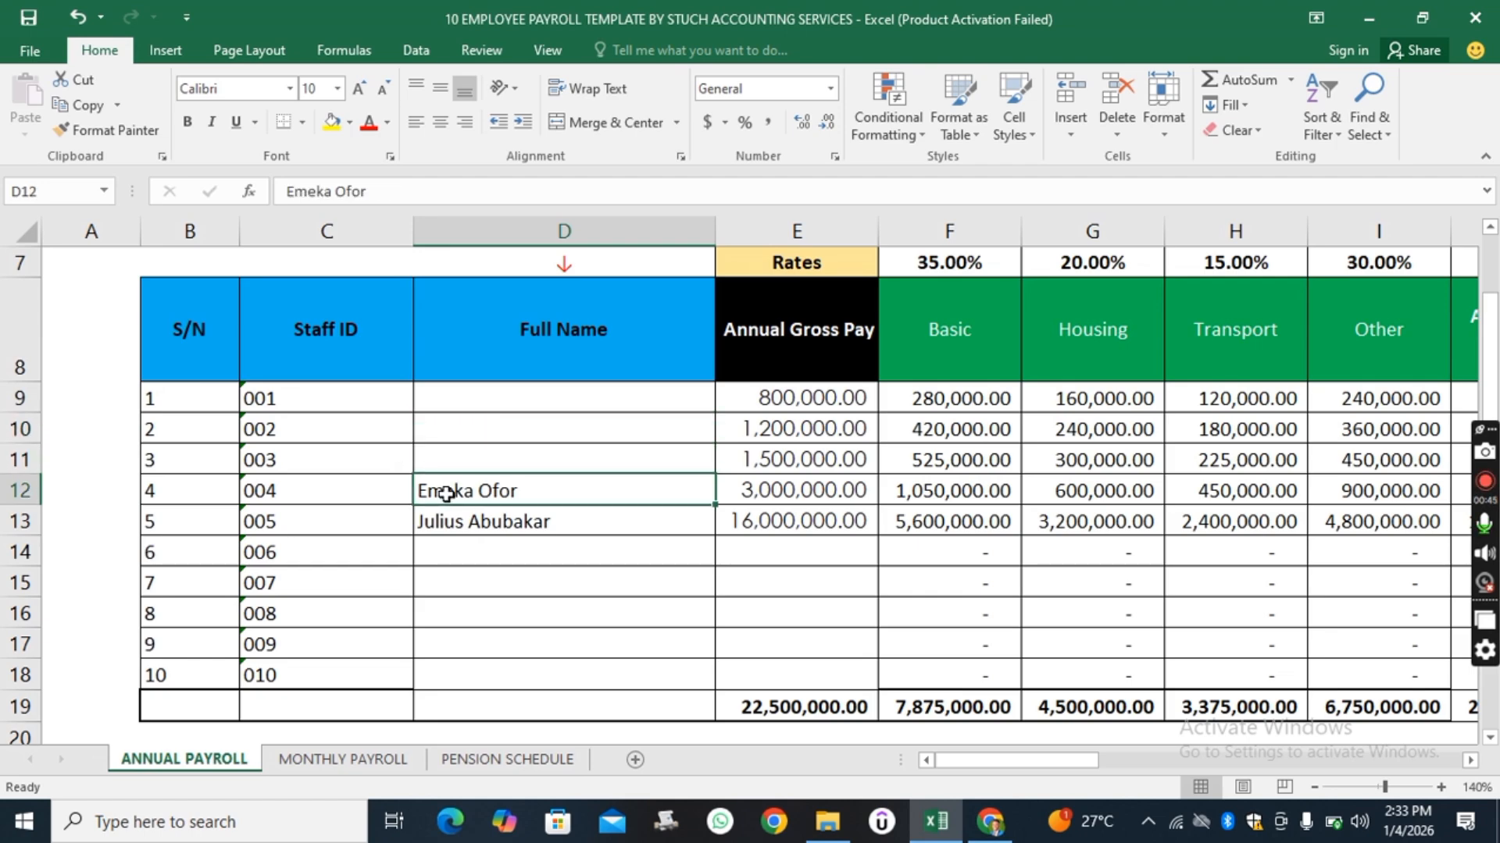
key("Delete")
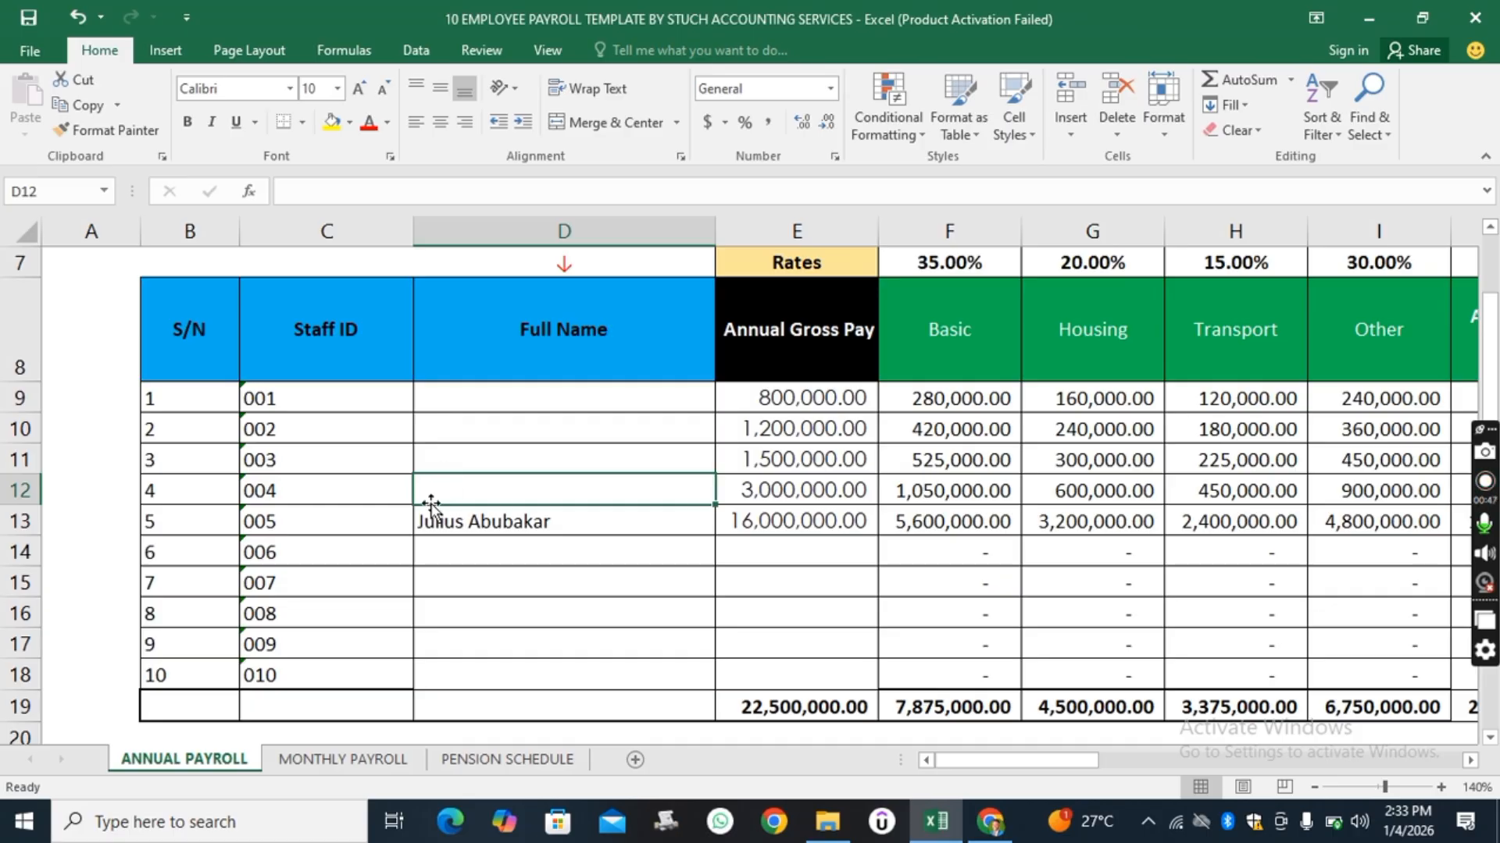
left_click(454, 525)
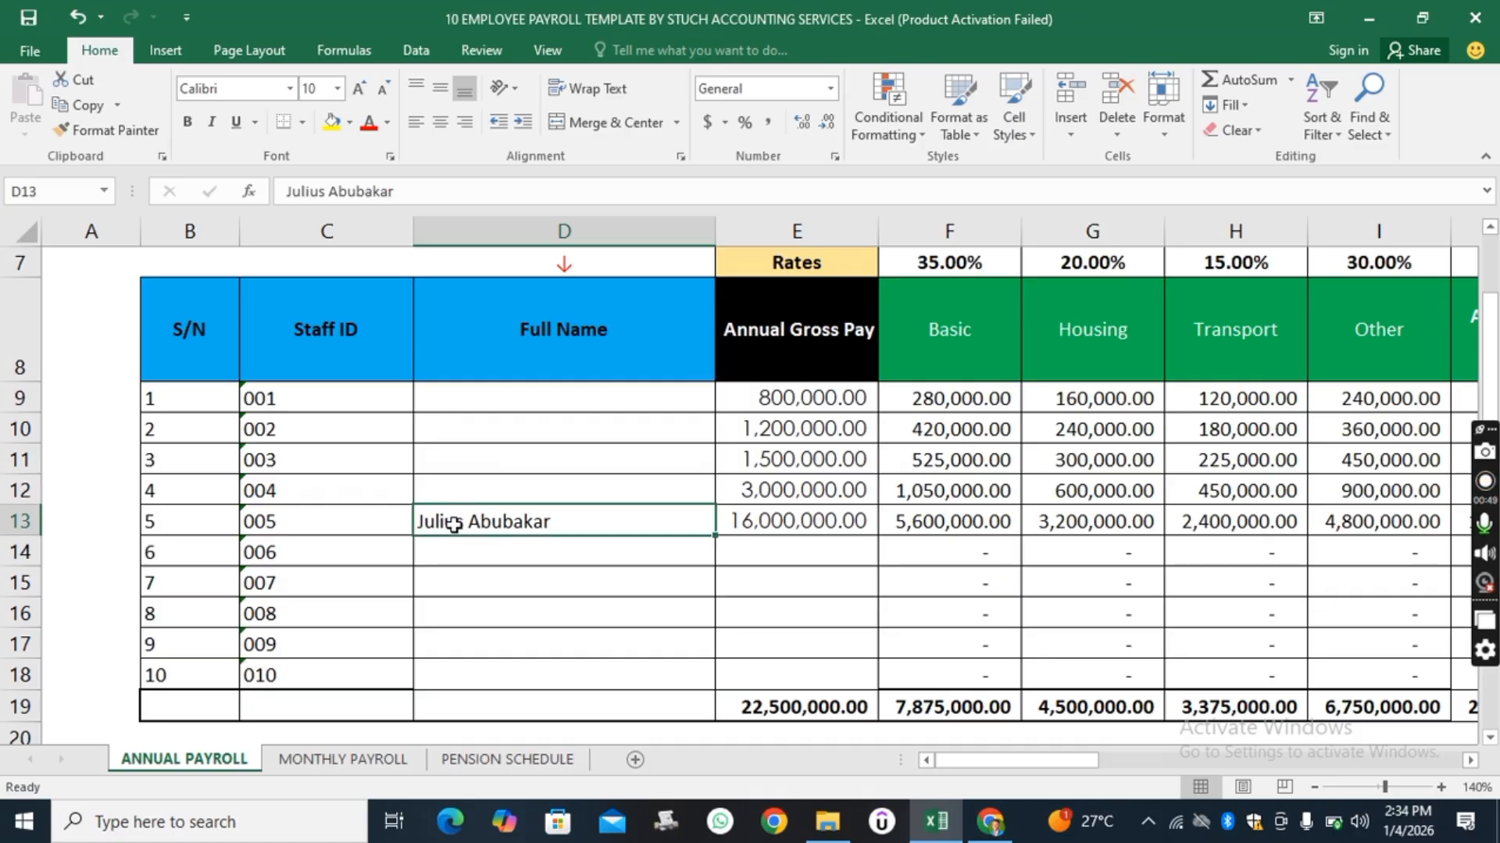
key("Delete")
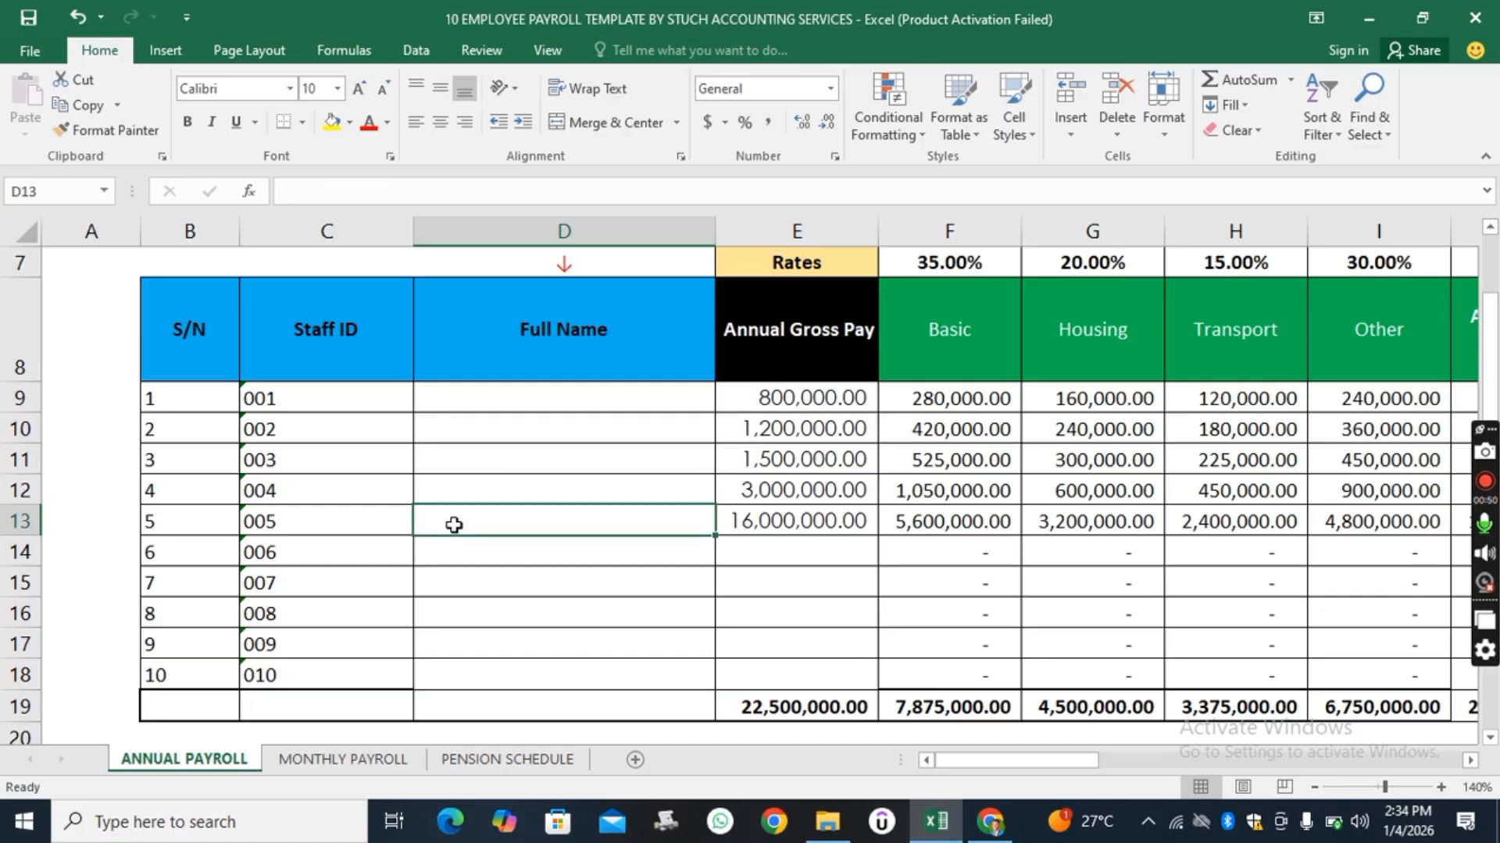
Clear the five sample amounts from the Annual Gross Pay column, checking the Basic and Housing formulas along the way.
left_click(793, 400)
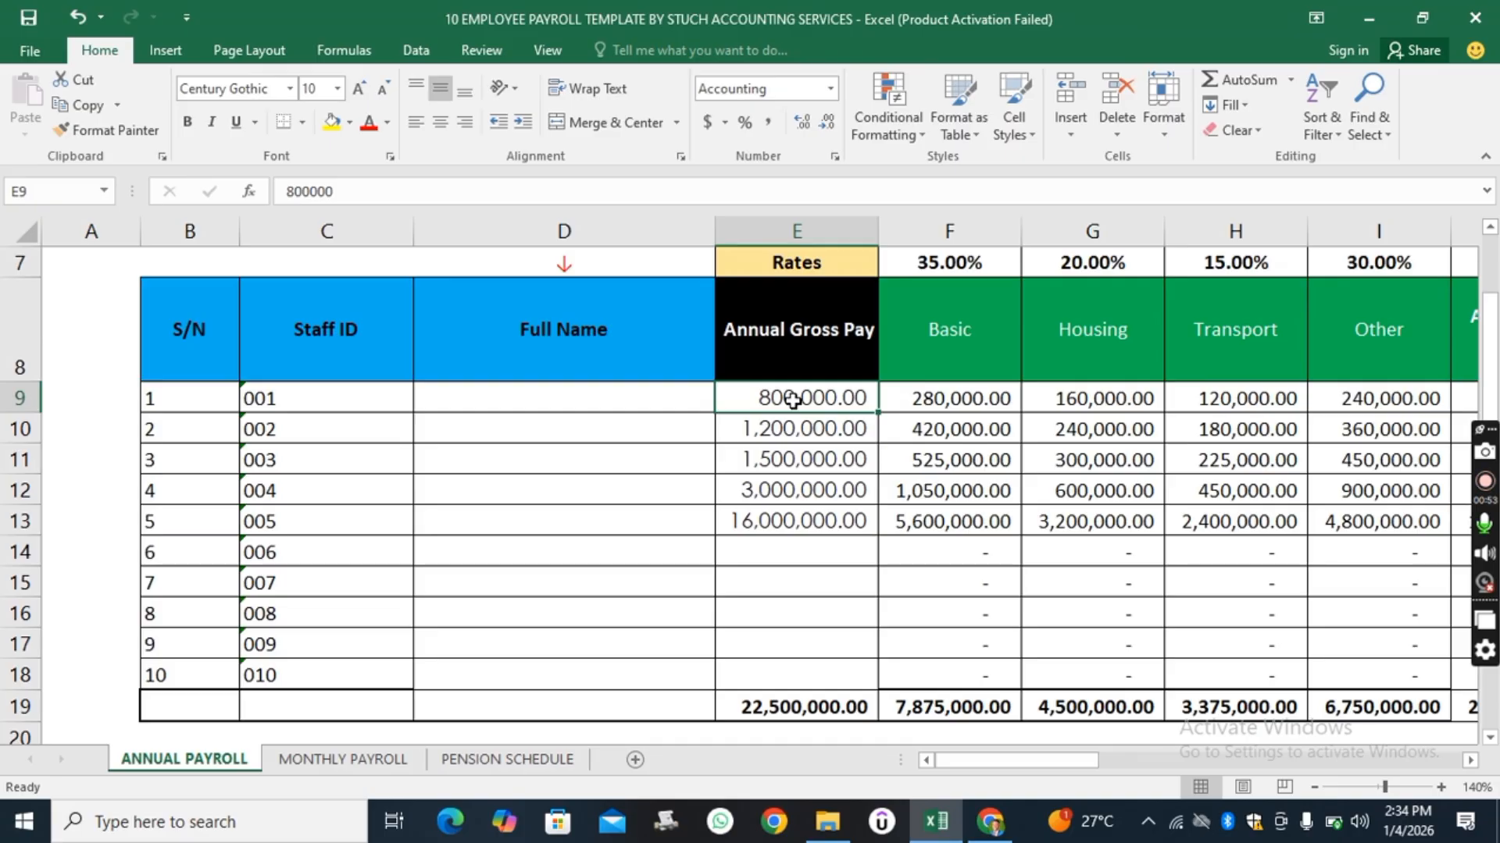
key("Delete")
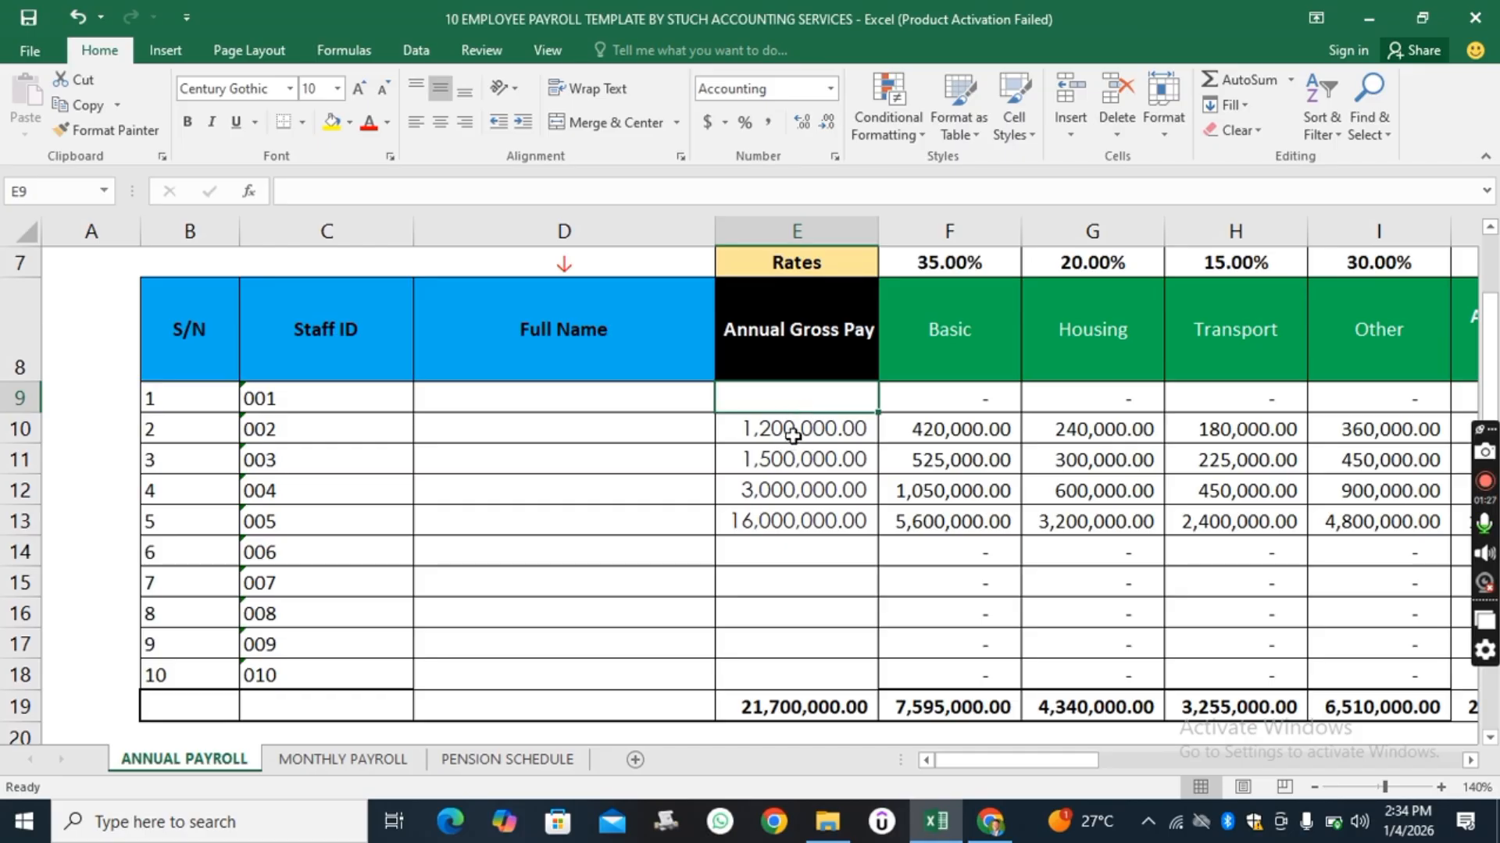
left_click(792, 435)
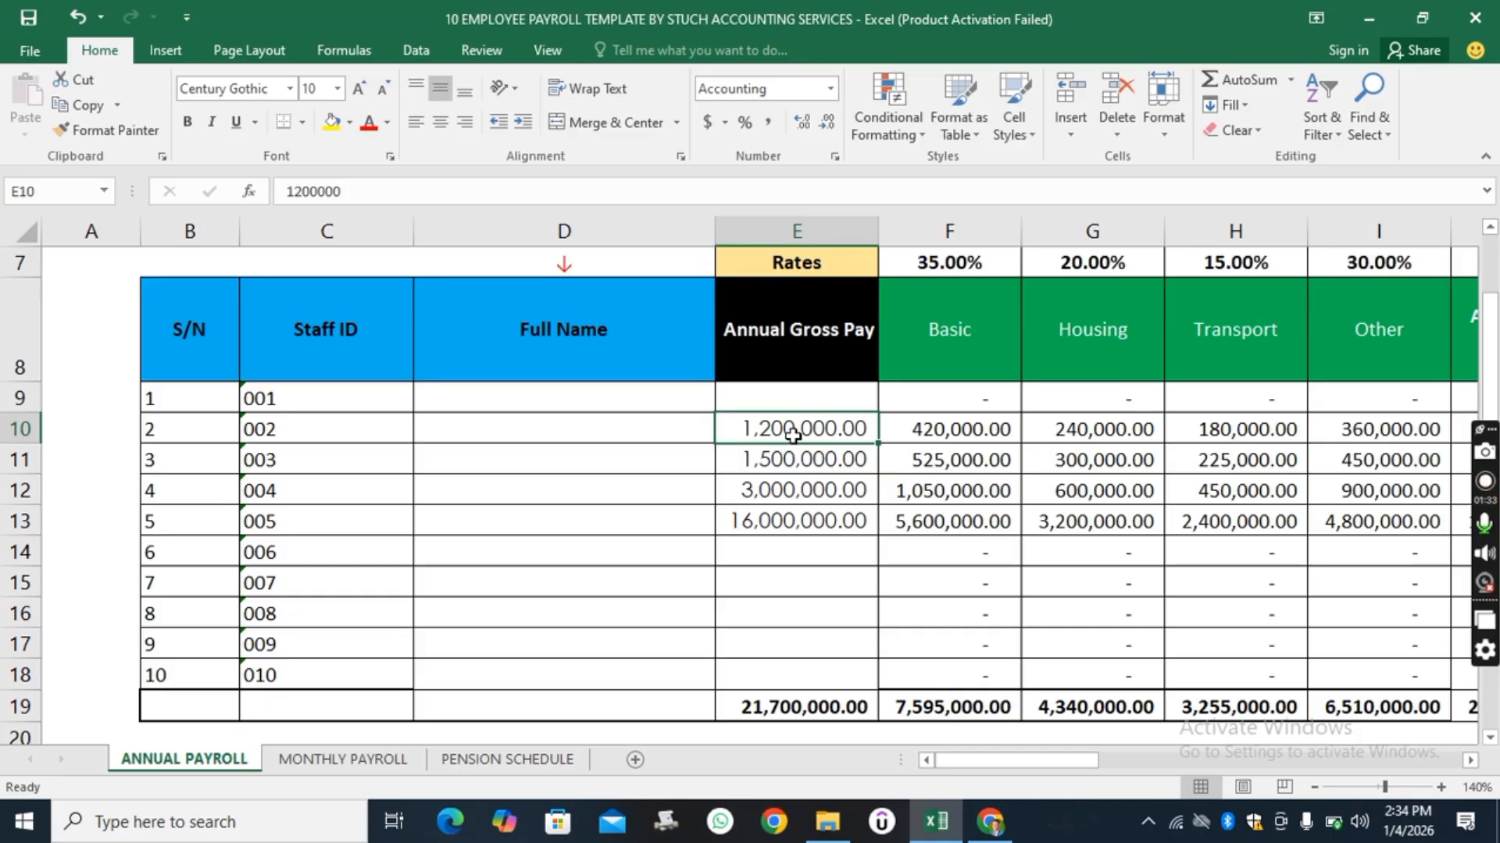
key("Delete")
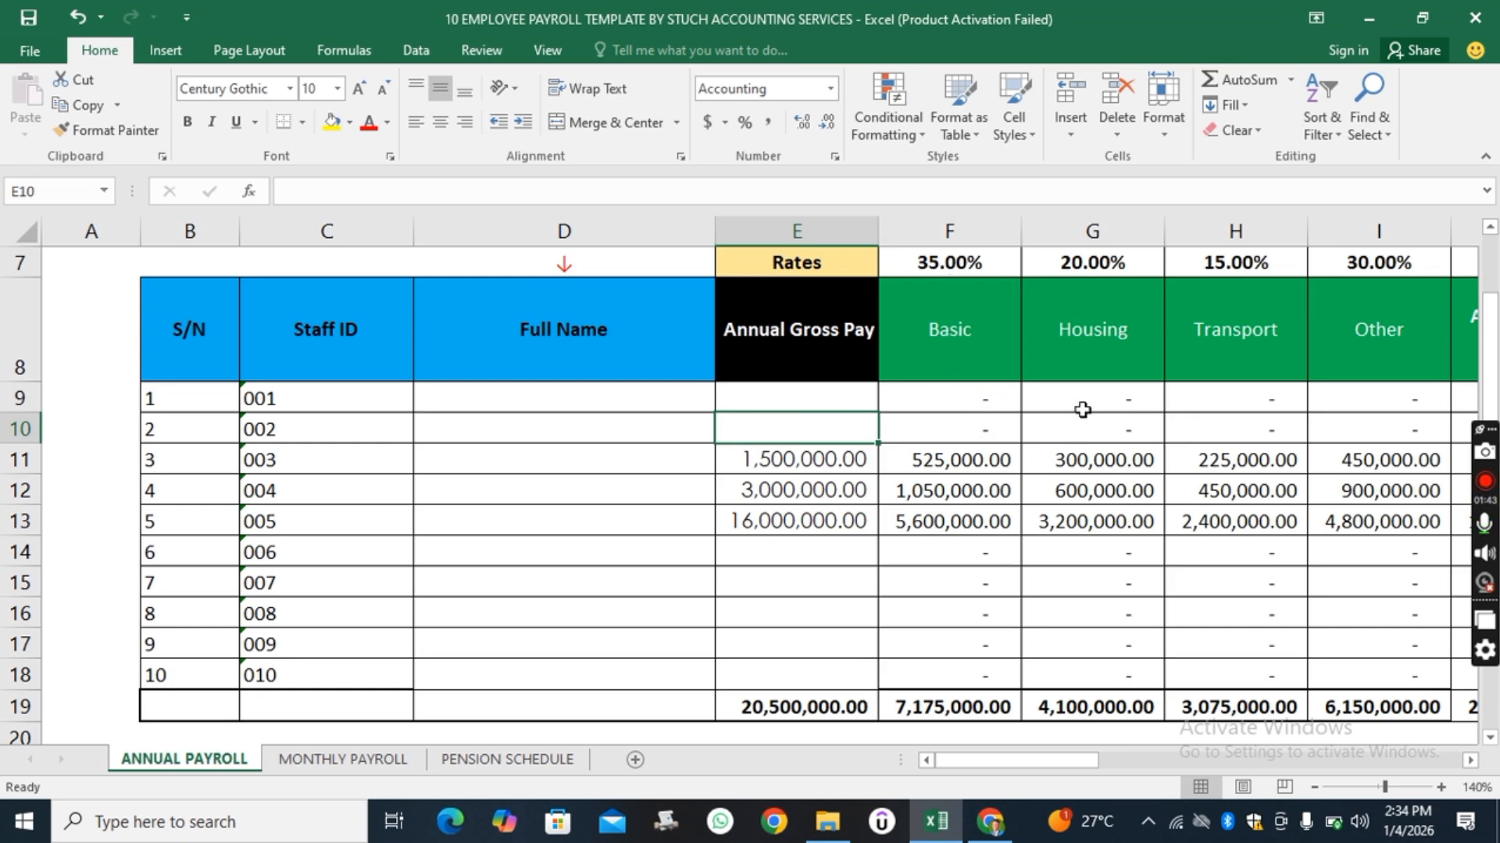
left_click(988, 406)
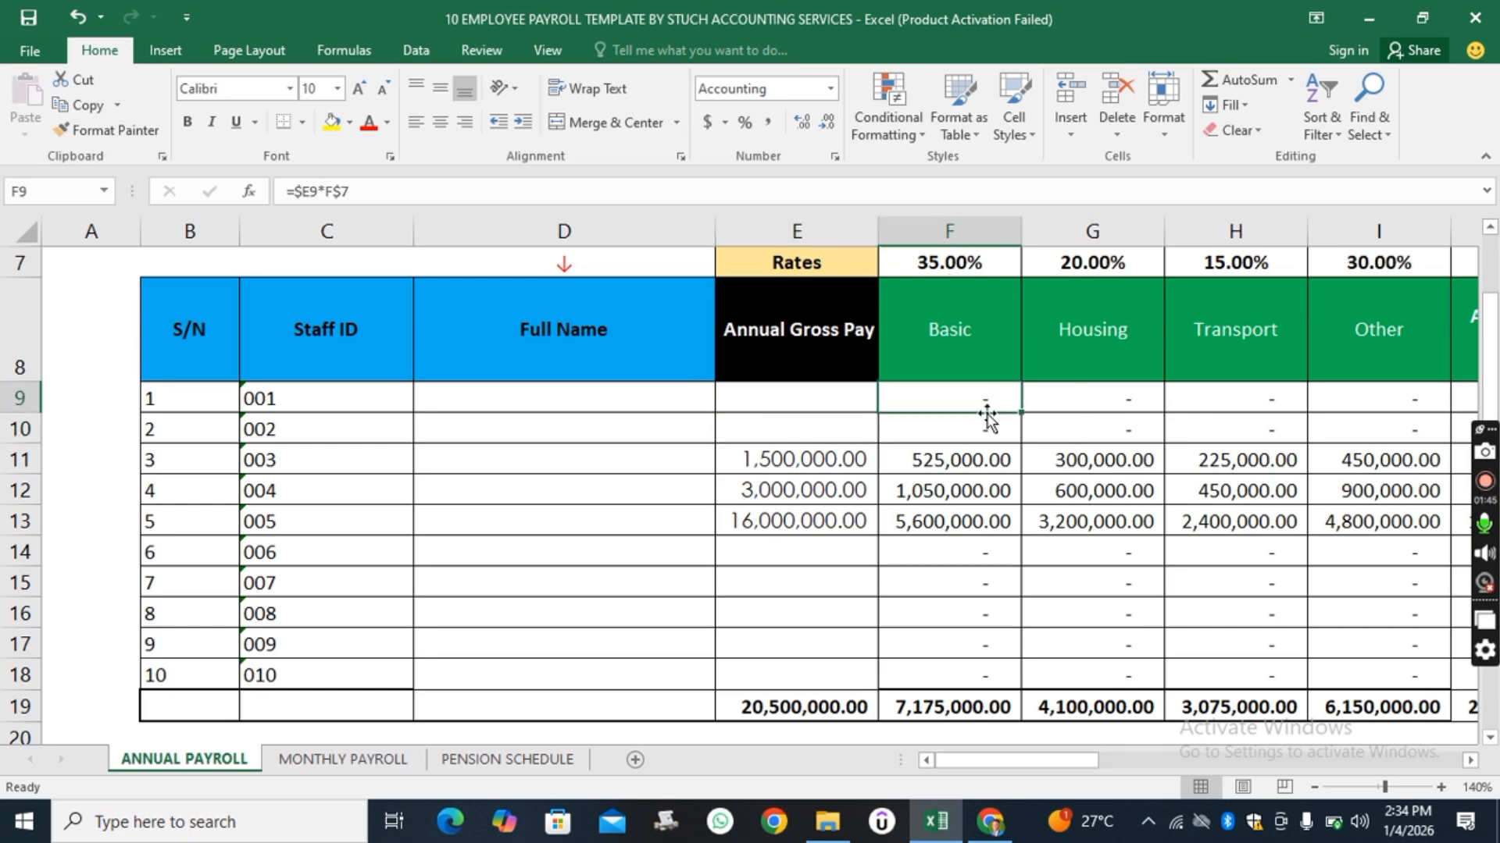
left_click(1091, 399)
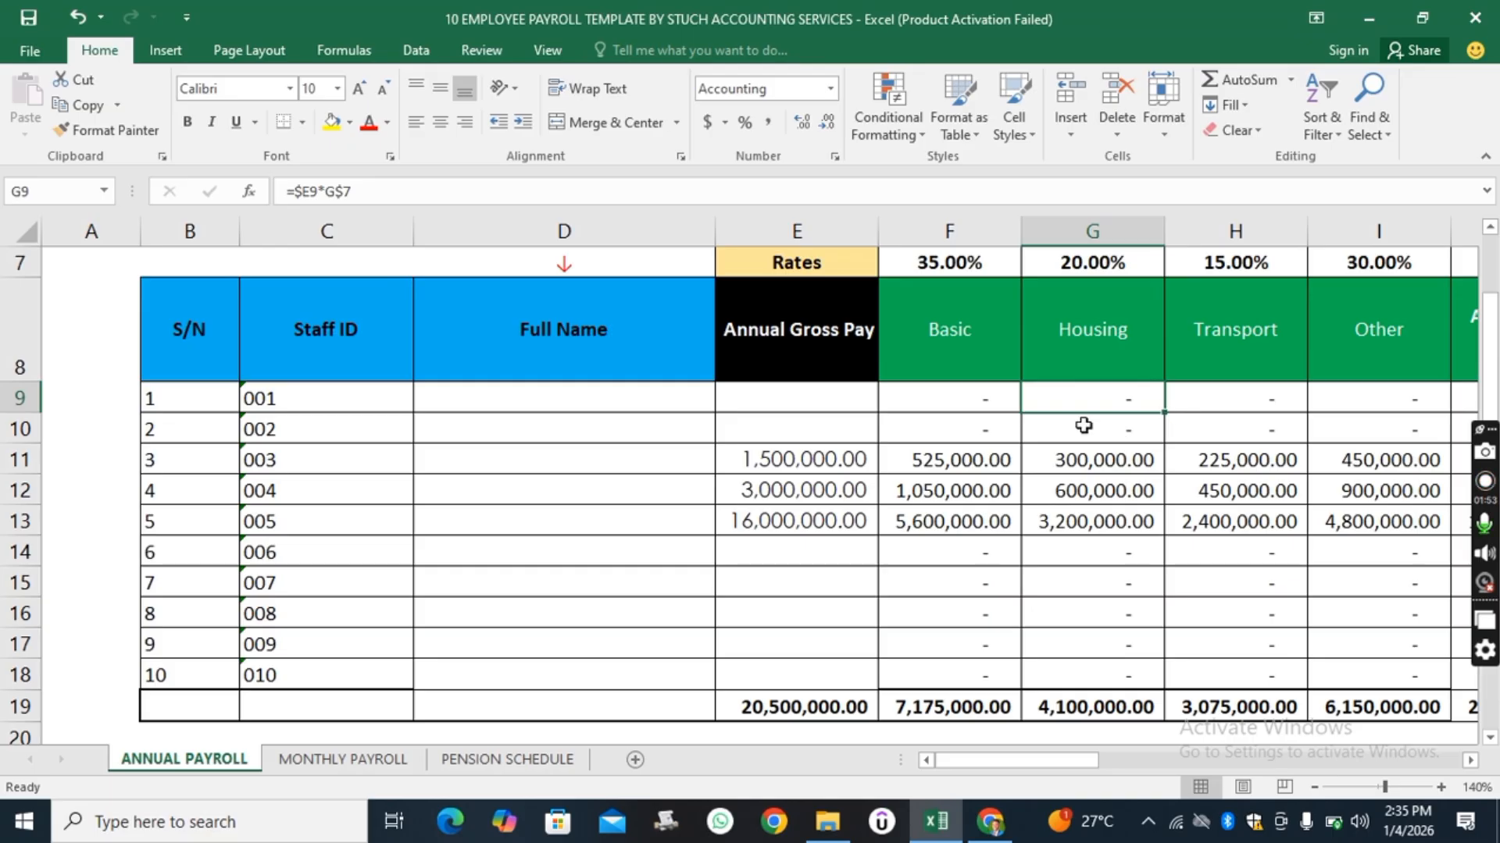
left_click(790, 457)
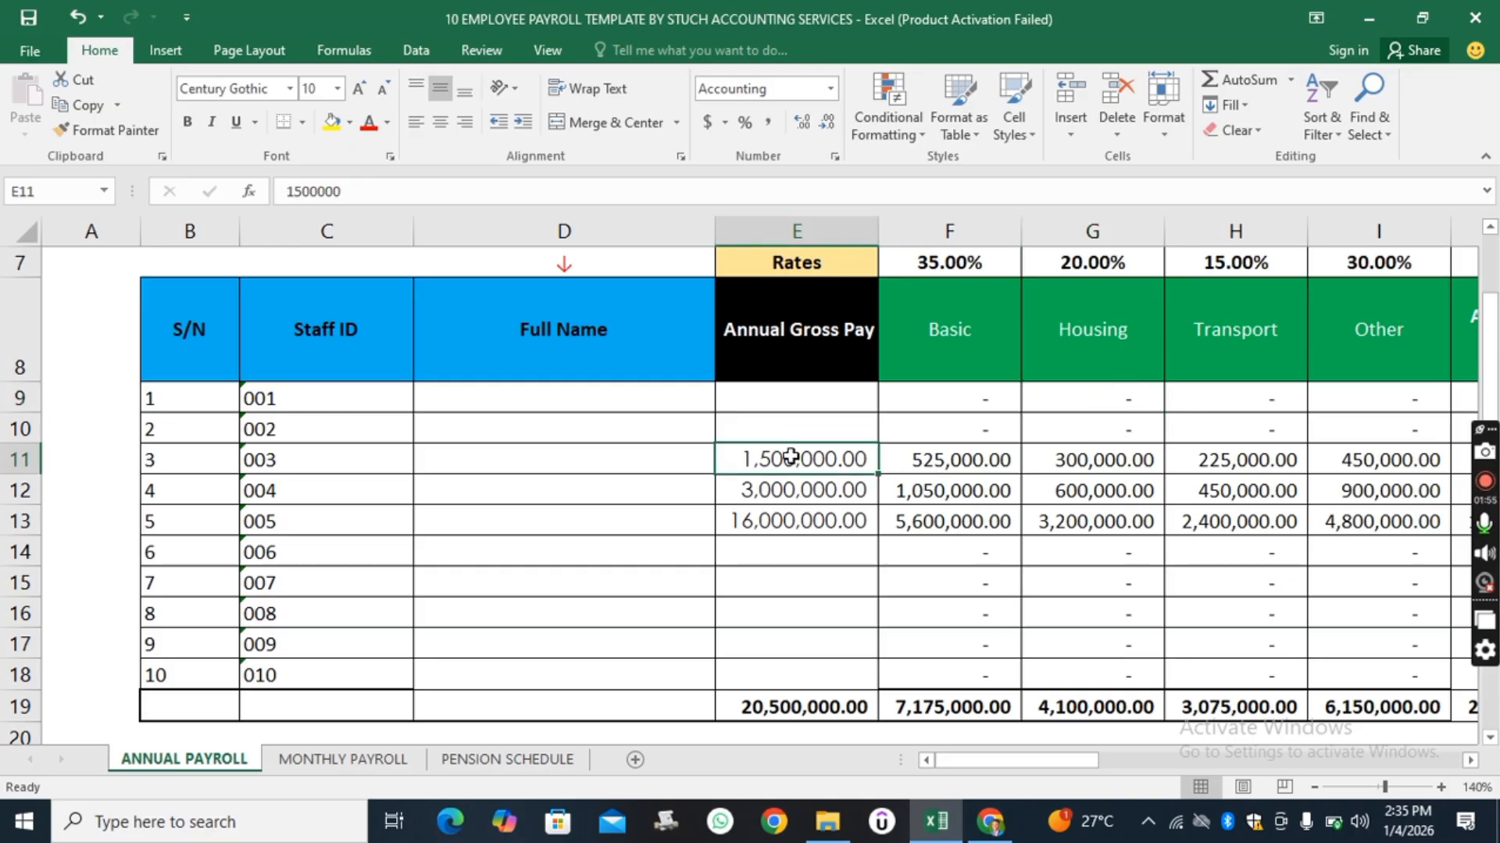
key("Delete")
left_click(795, 492)
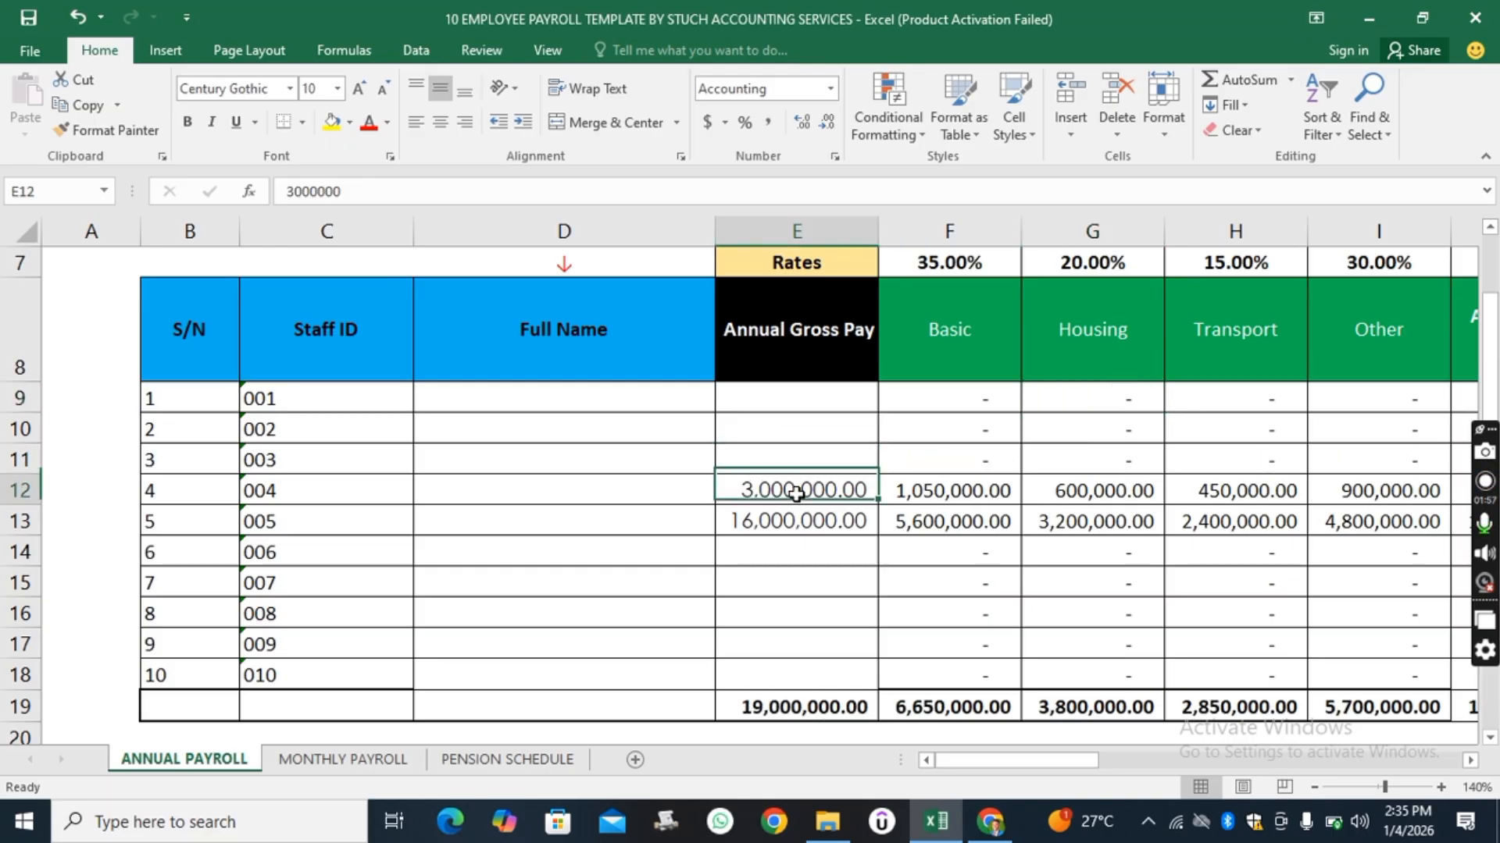
key("Delete")
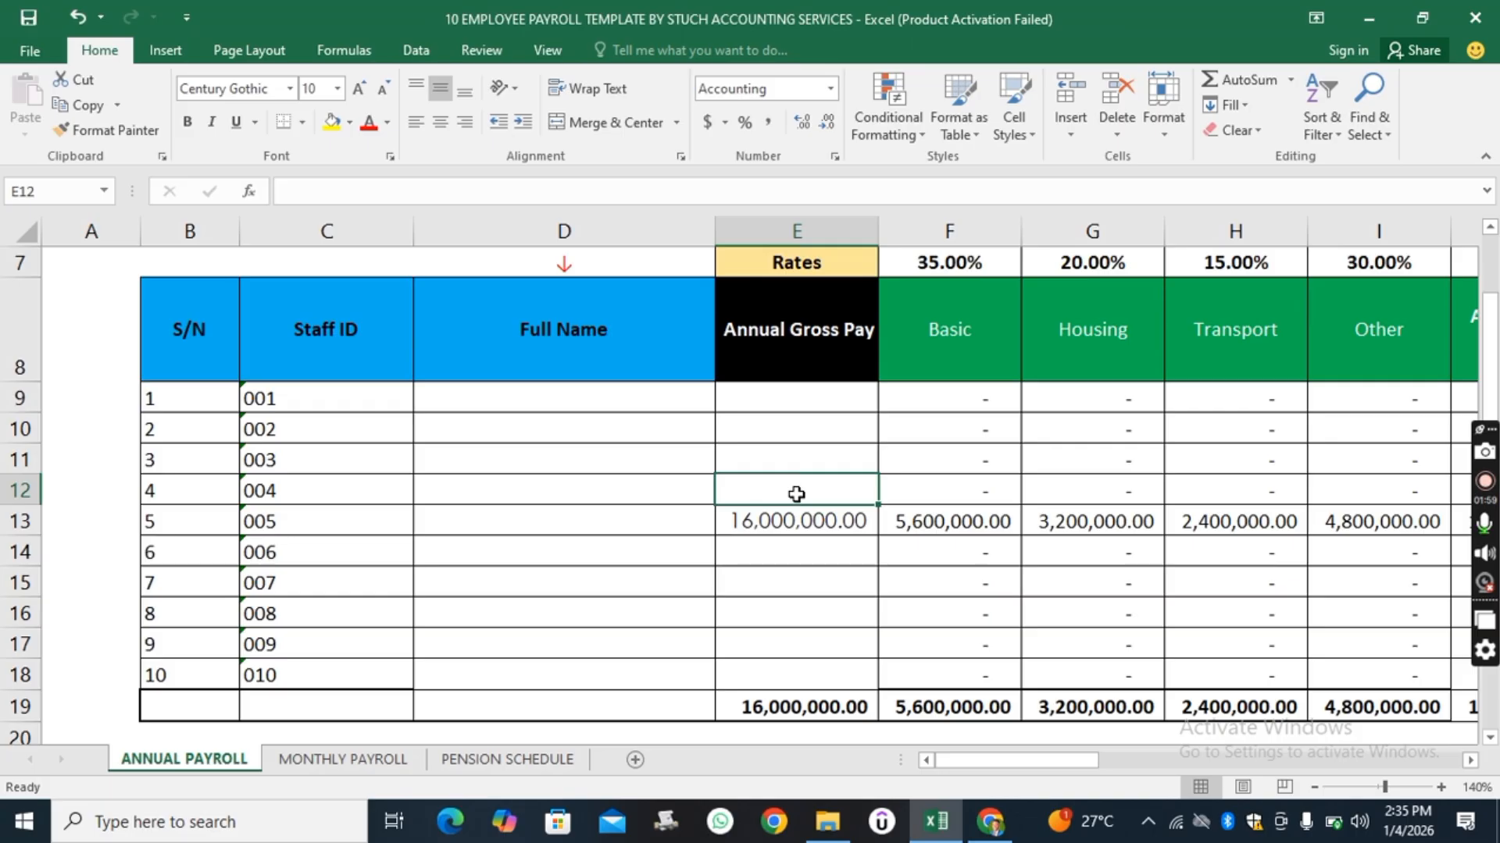
left_click(800, 523)
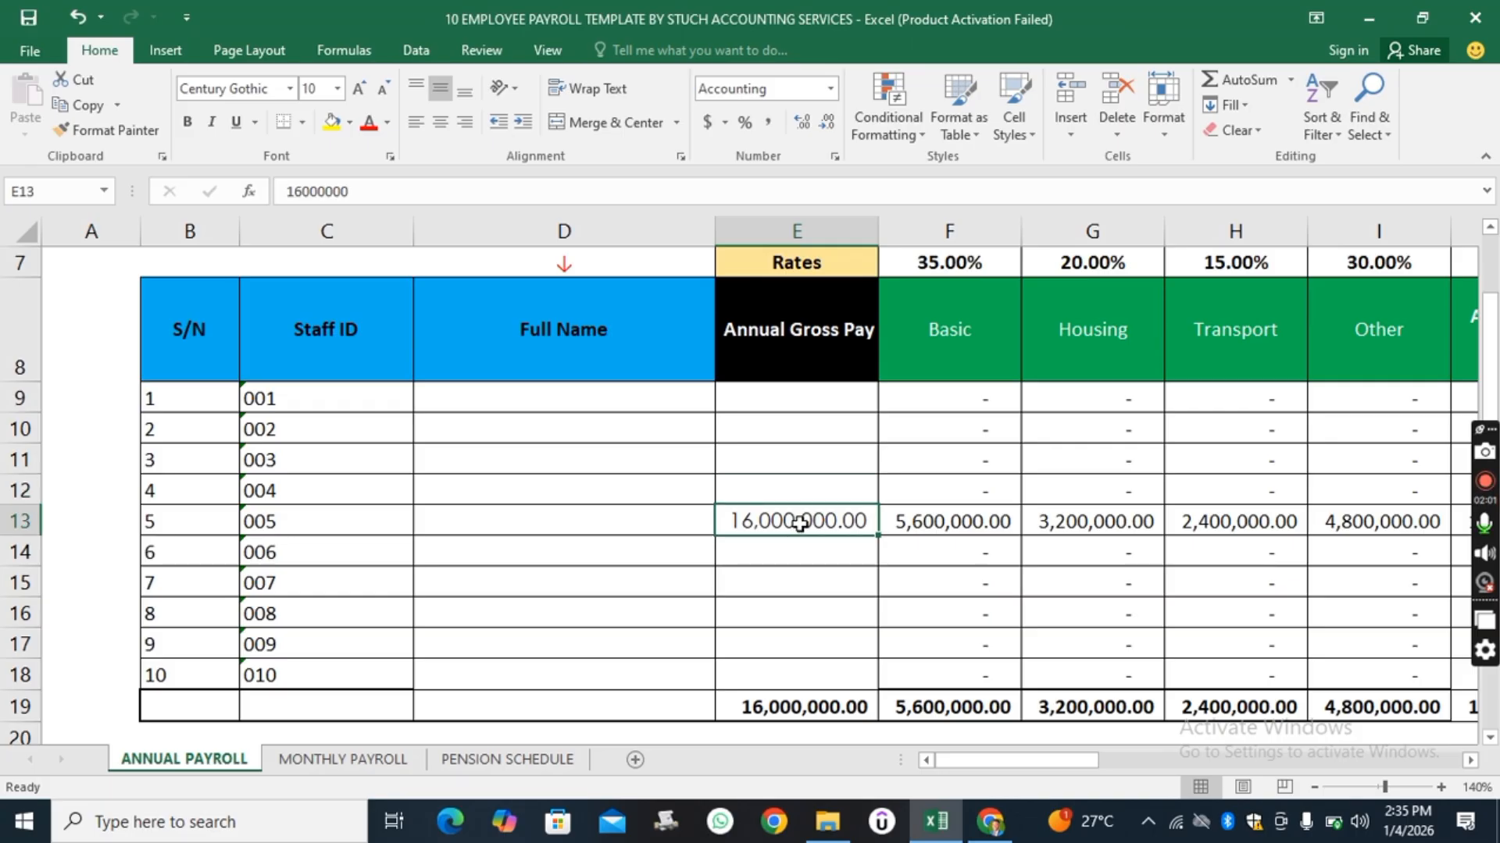
key("Delete")
Clear all ten staff IDs, 001 to 010, from the Staff ID column.
scroll(1117, 589, "up", 3)
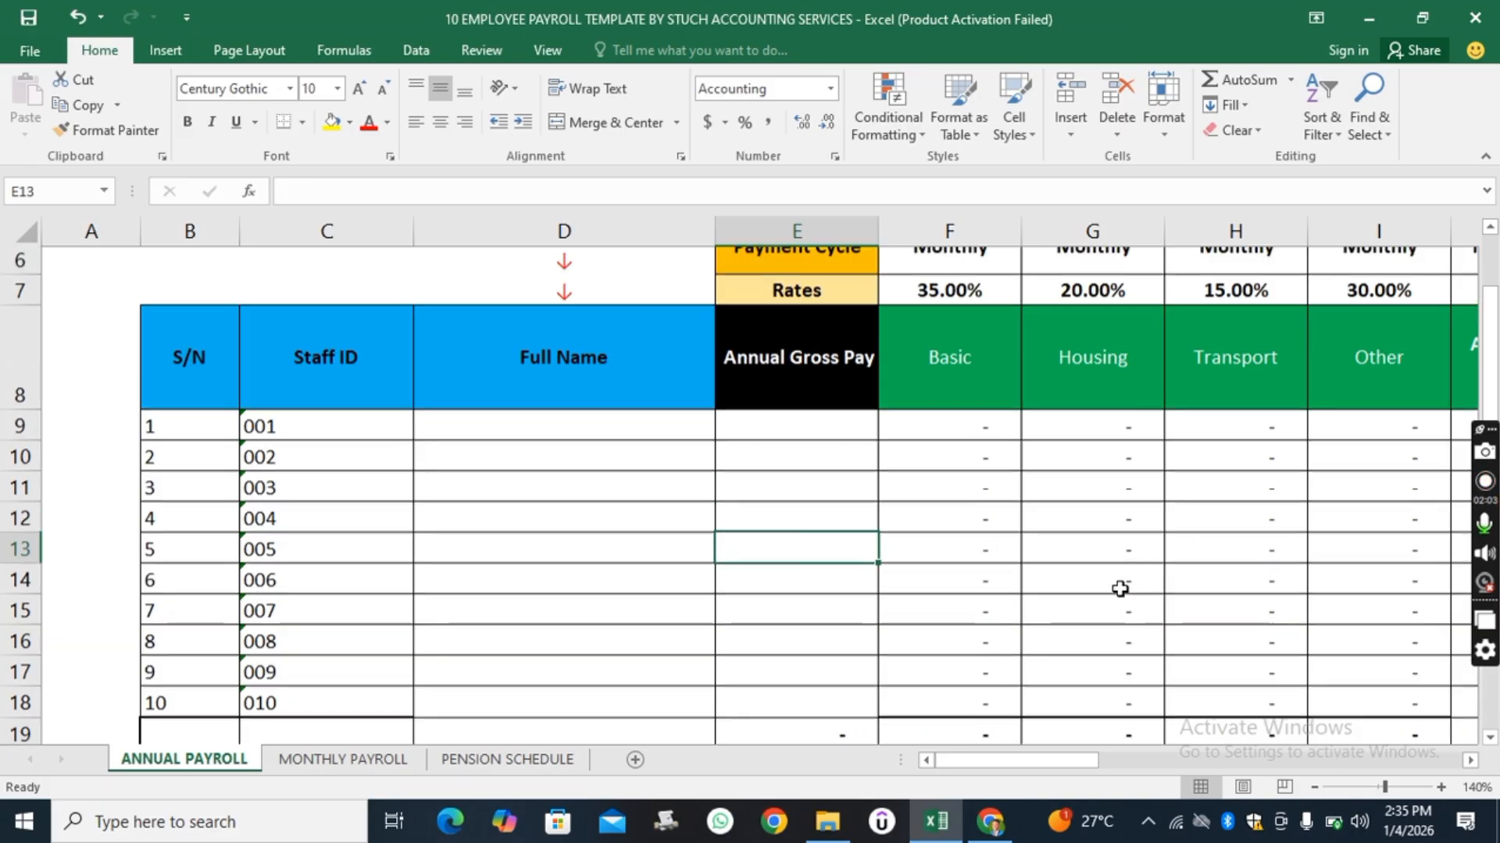
scroll(1112, 592, "down", 5)
scroll(1113, 589, "up", 3)
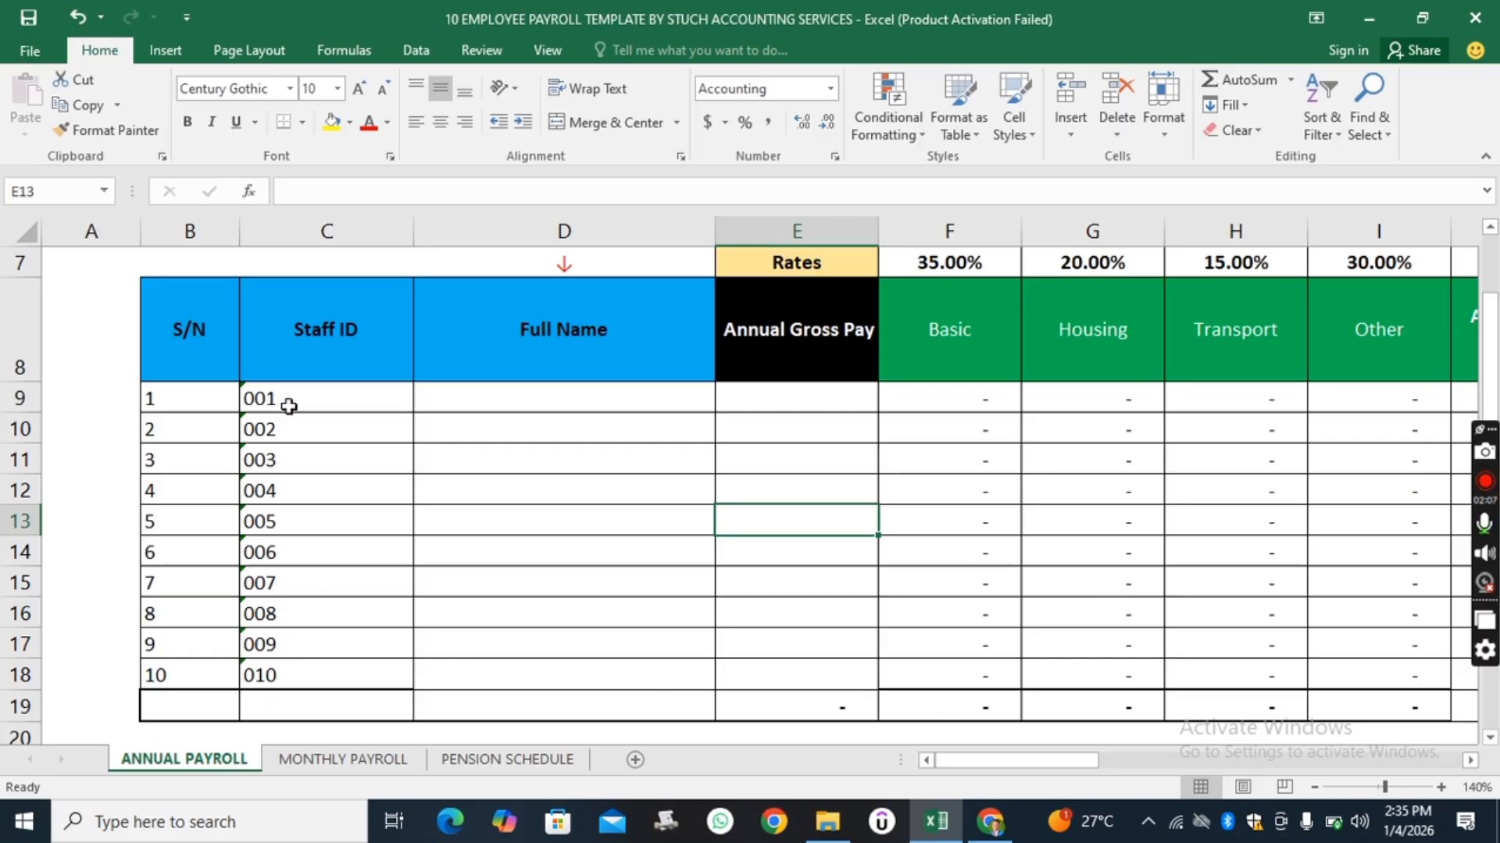
left_click(288, 406)
key("Delete")
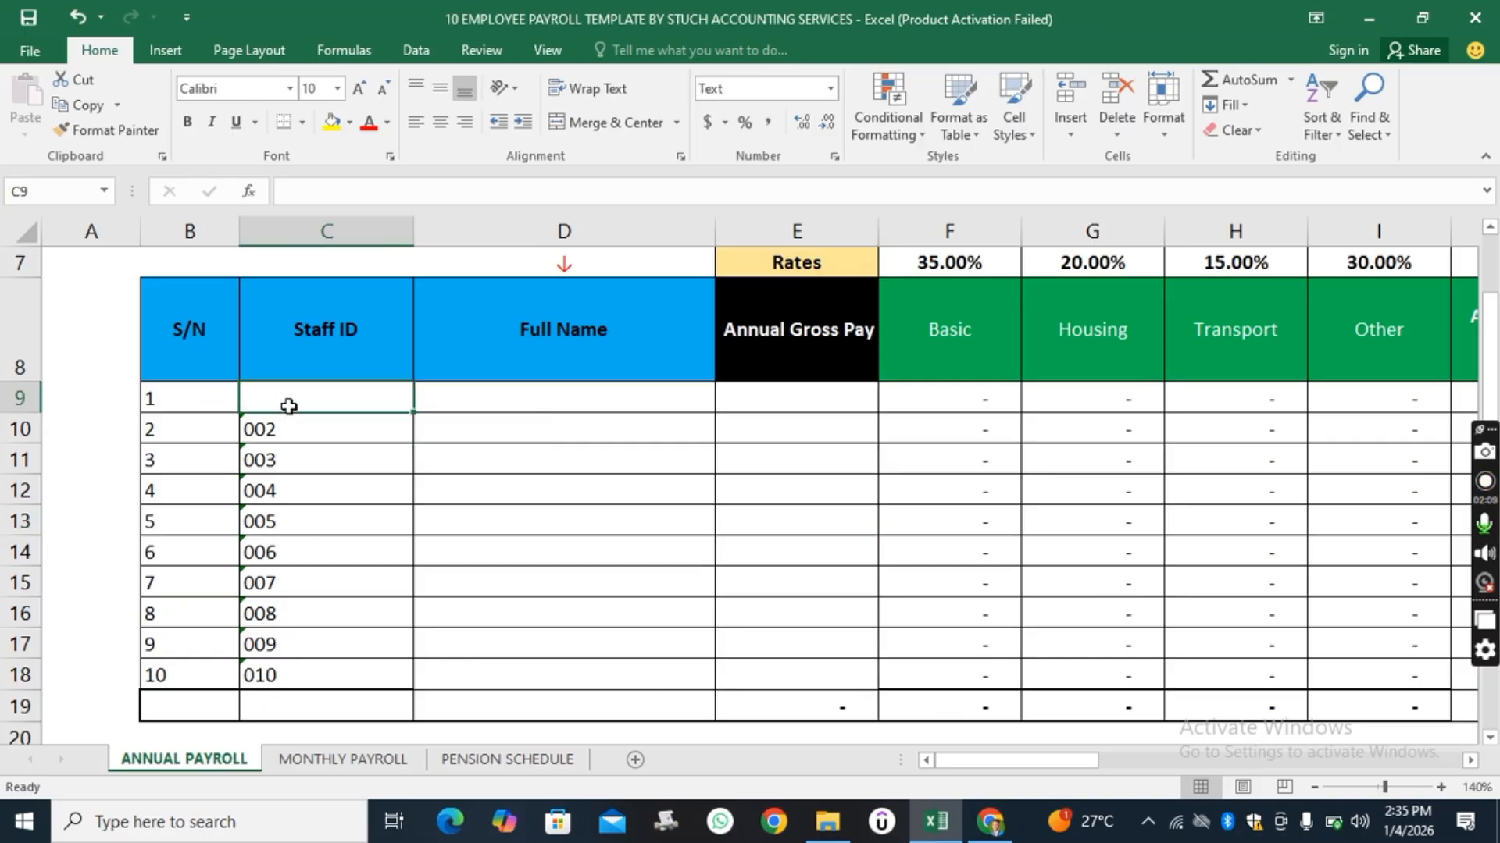
left_click(289, 442)
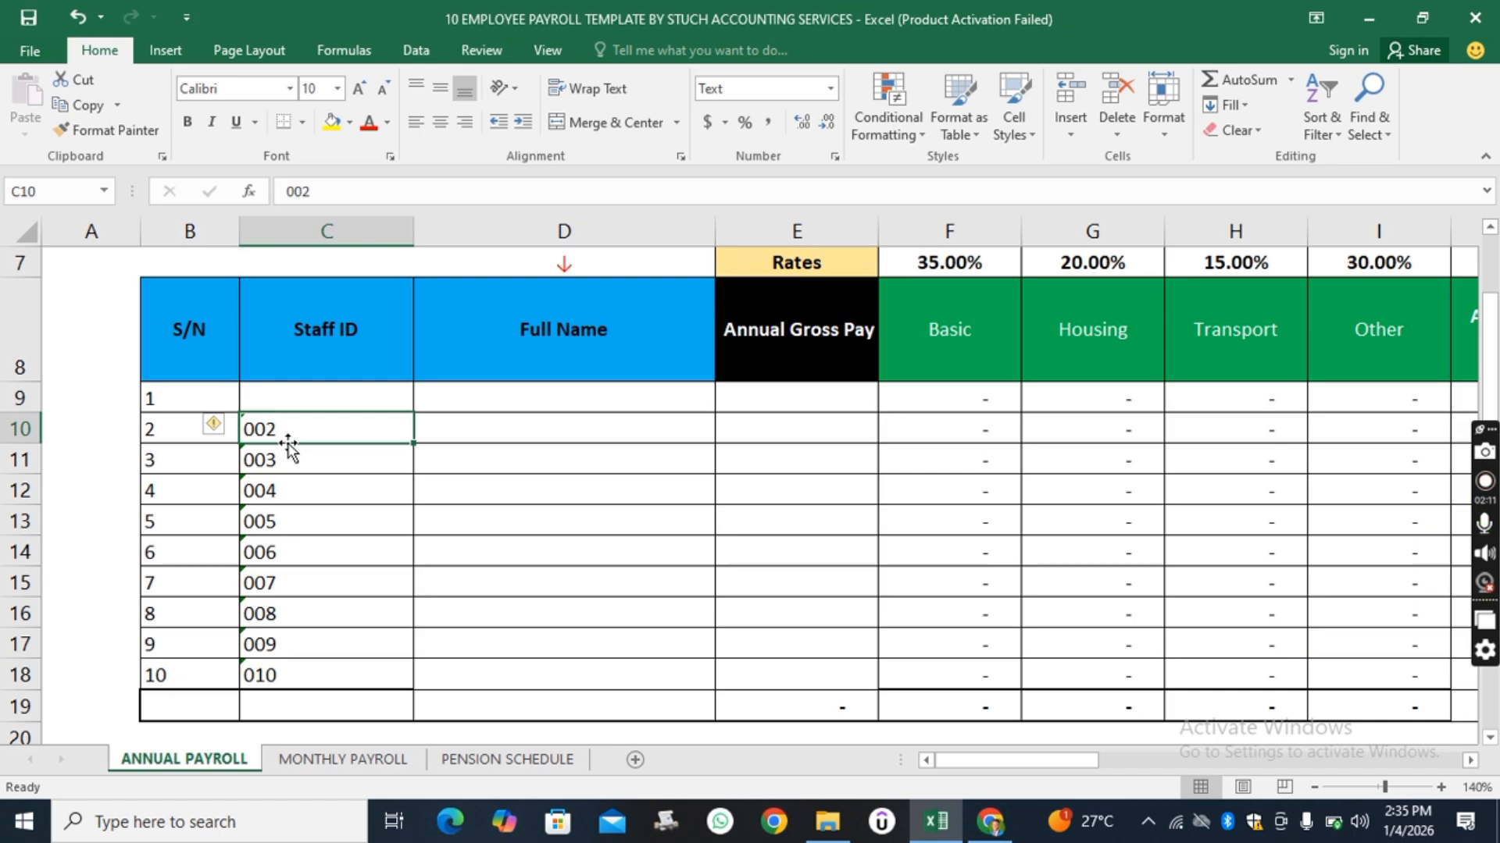
key("Delete")
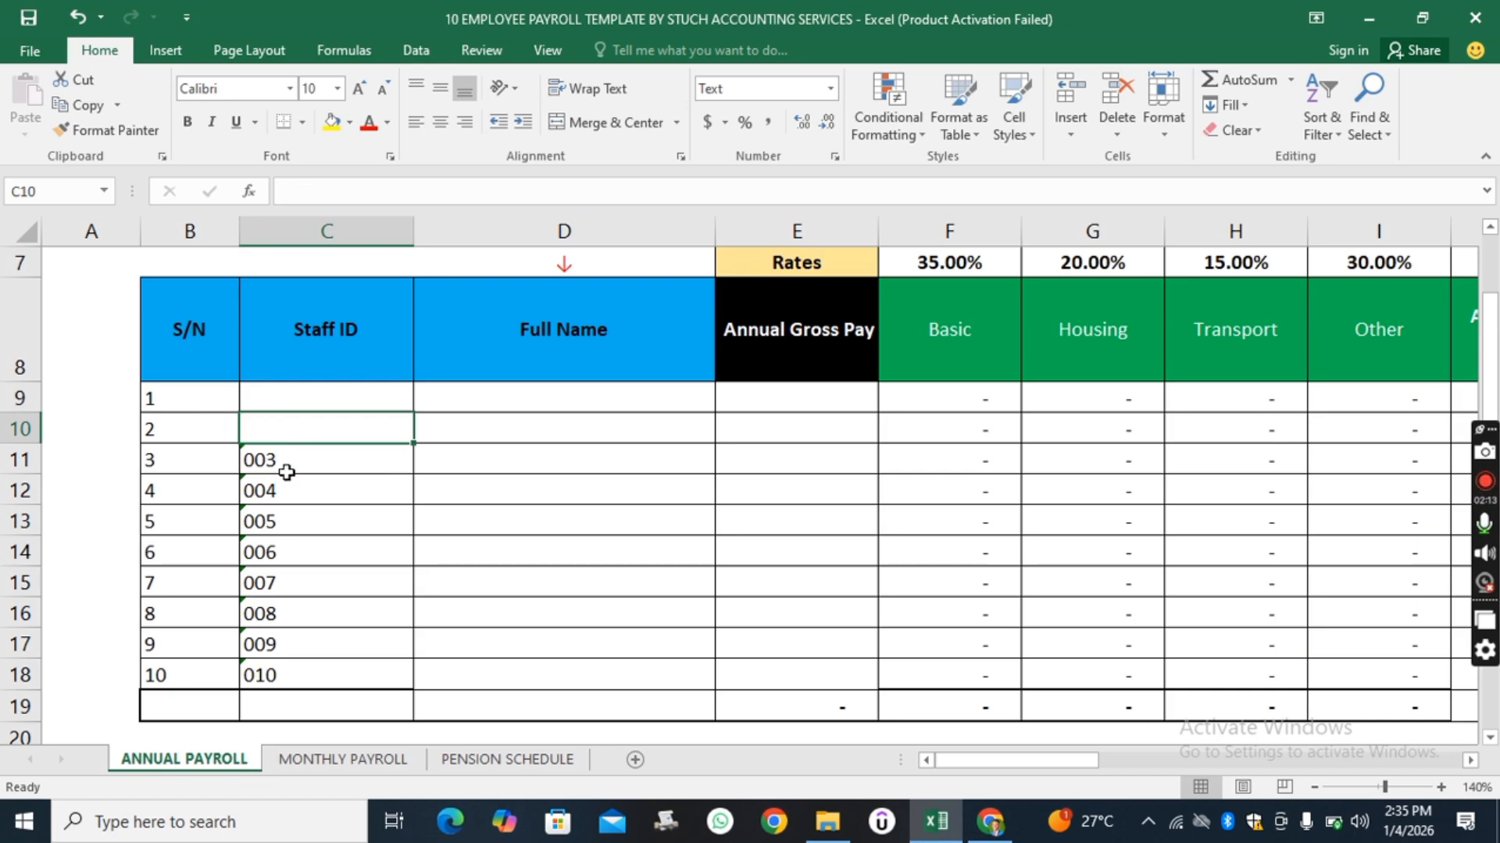
left_click(289, 462)
key("Delete")
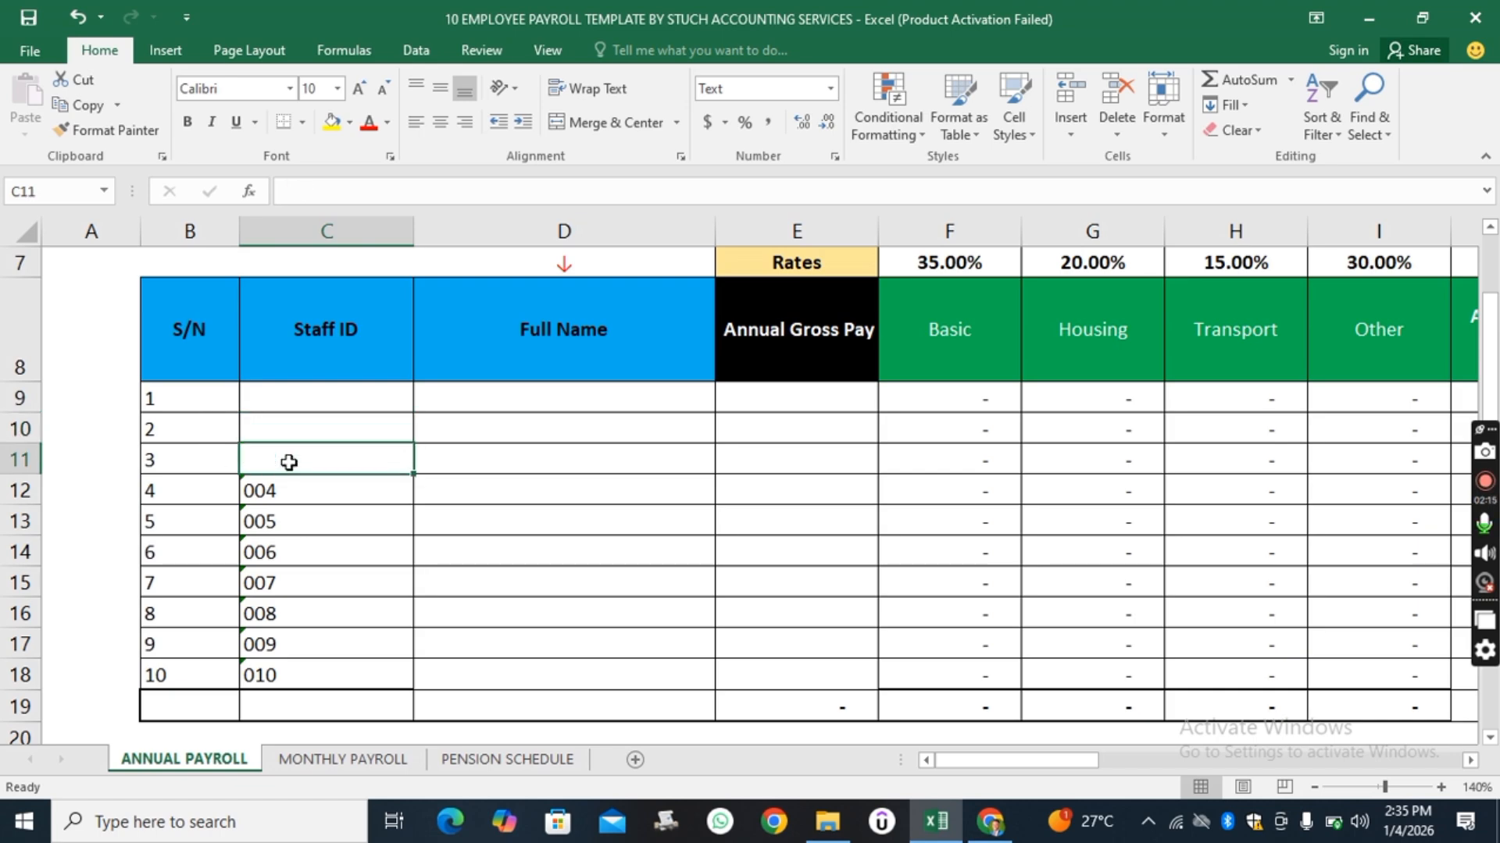
left_click(299, 489)
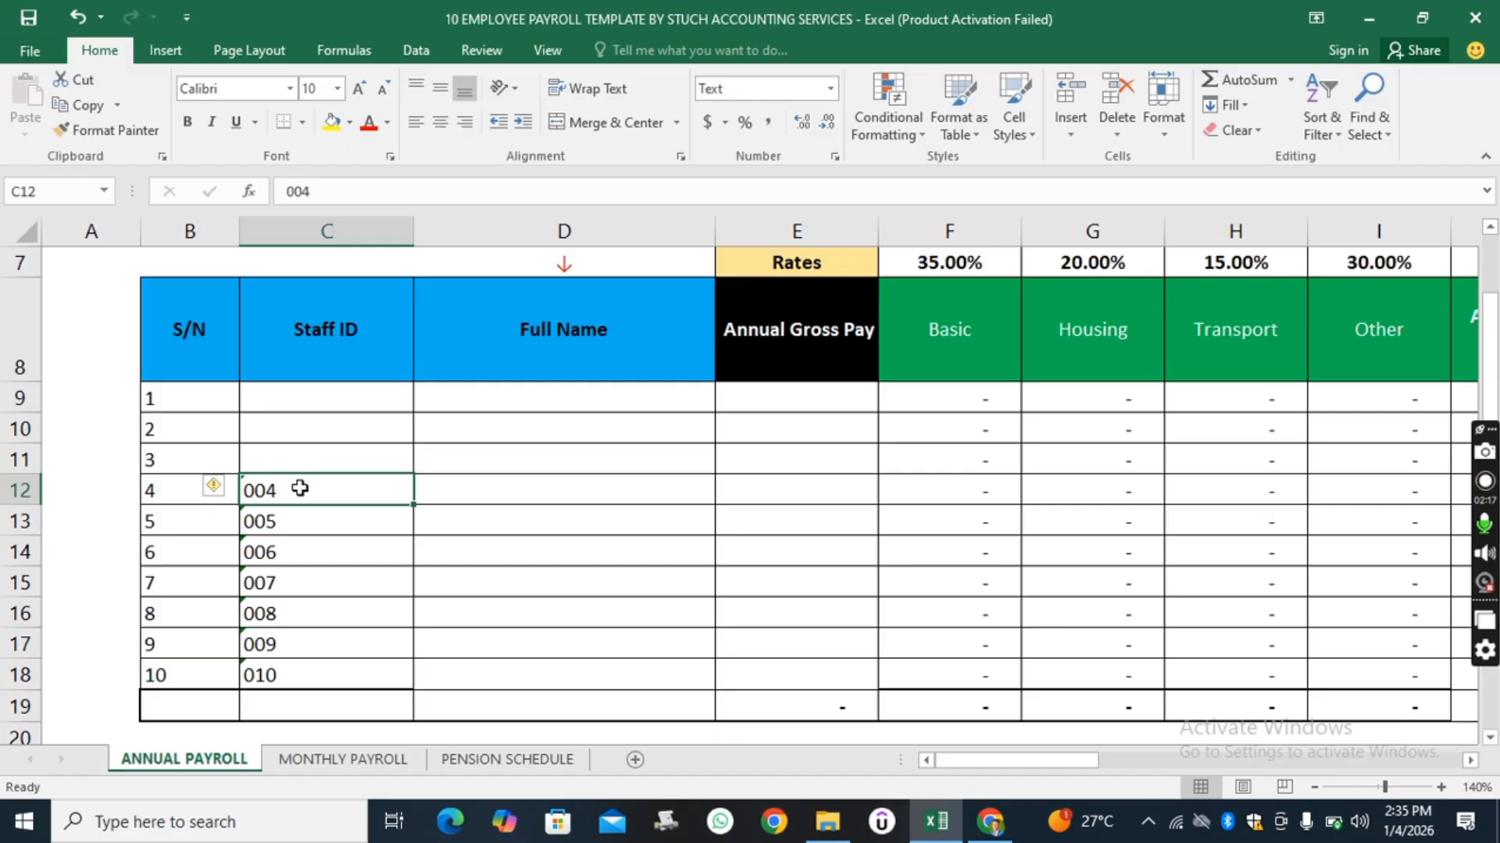
key("Delete")
left_click(297, 527)
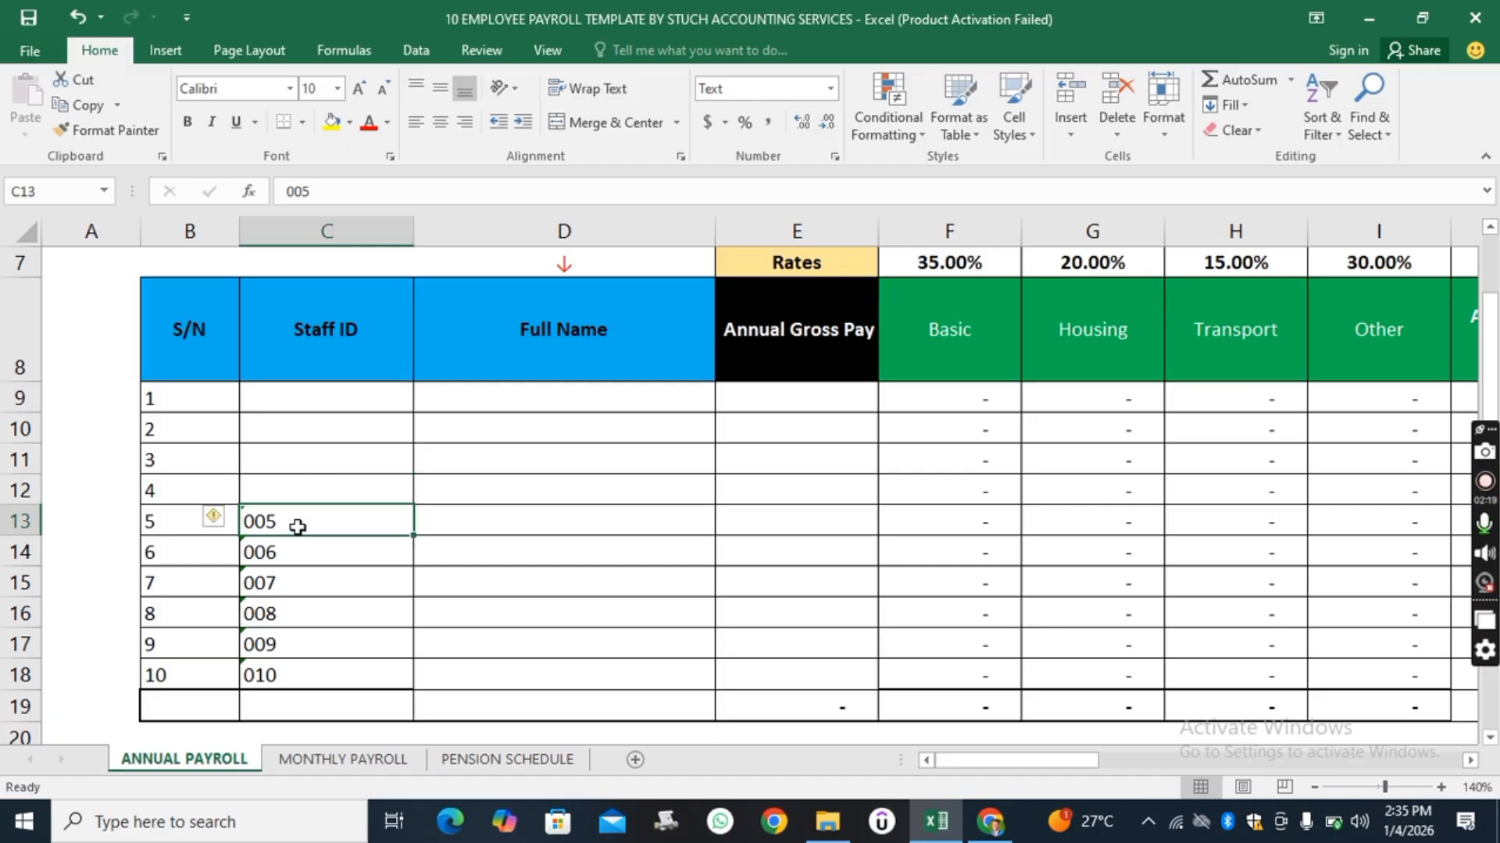
key("Delete")
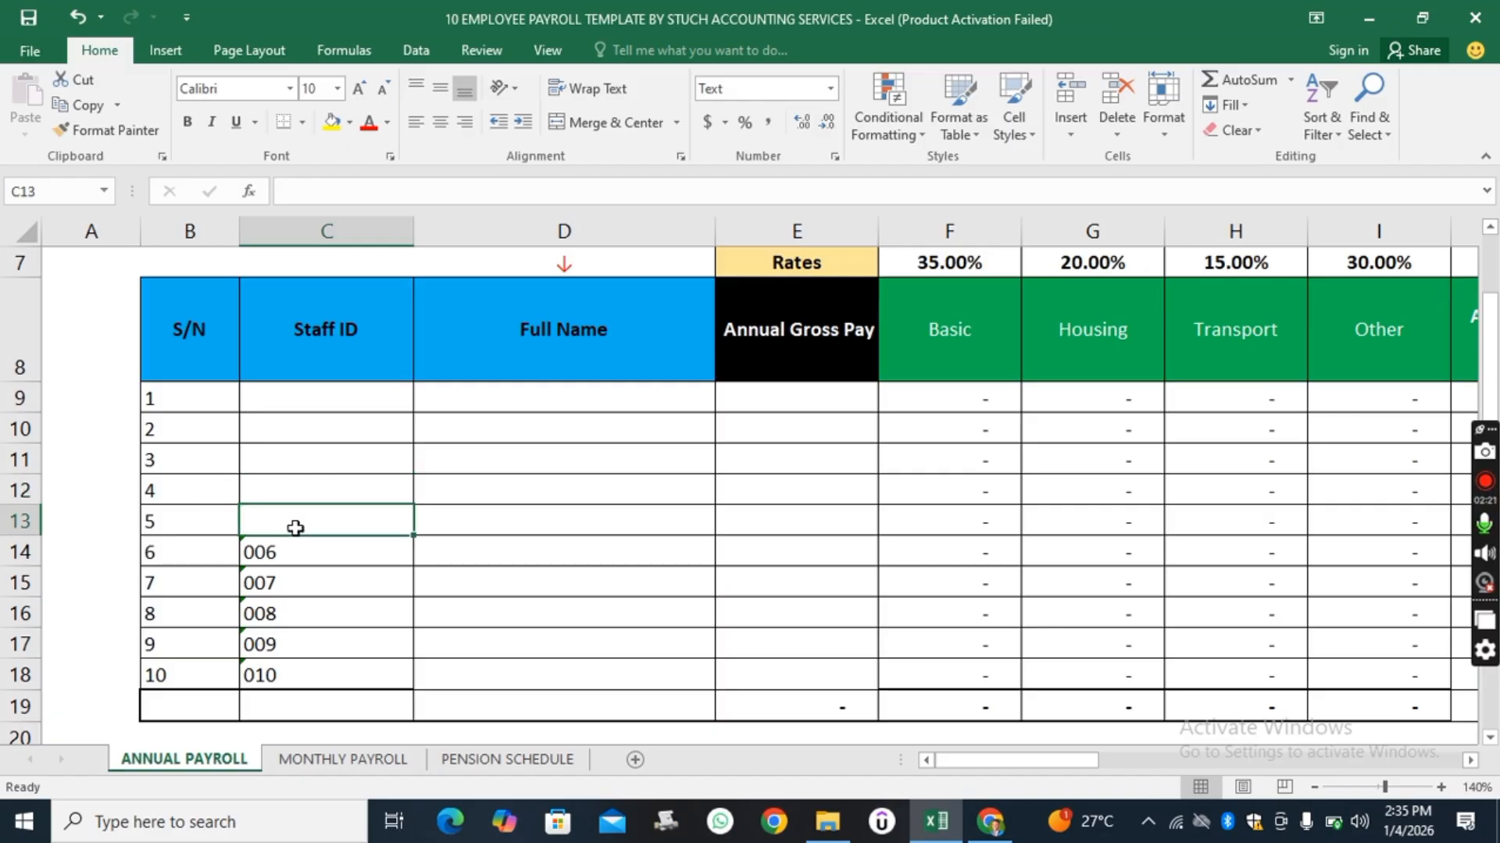
left_click(291, 556)
key("Delete")
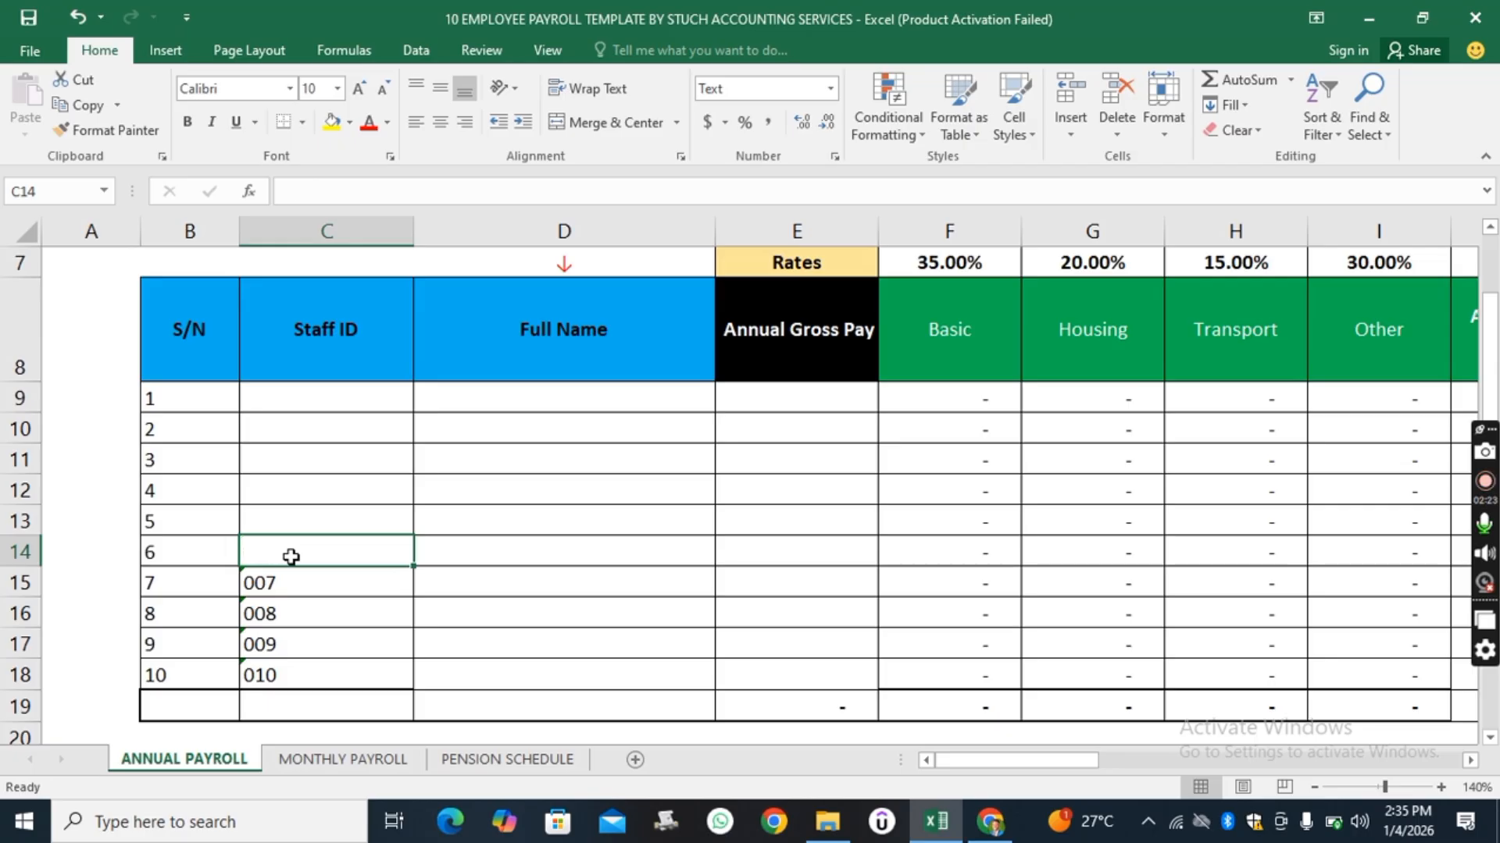
left_click(280, 580)
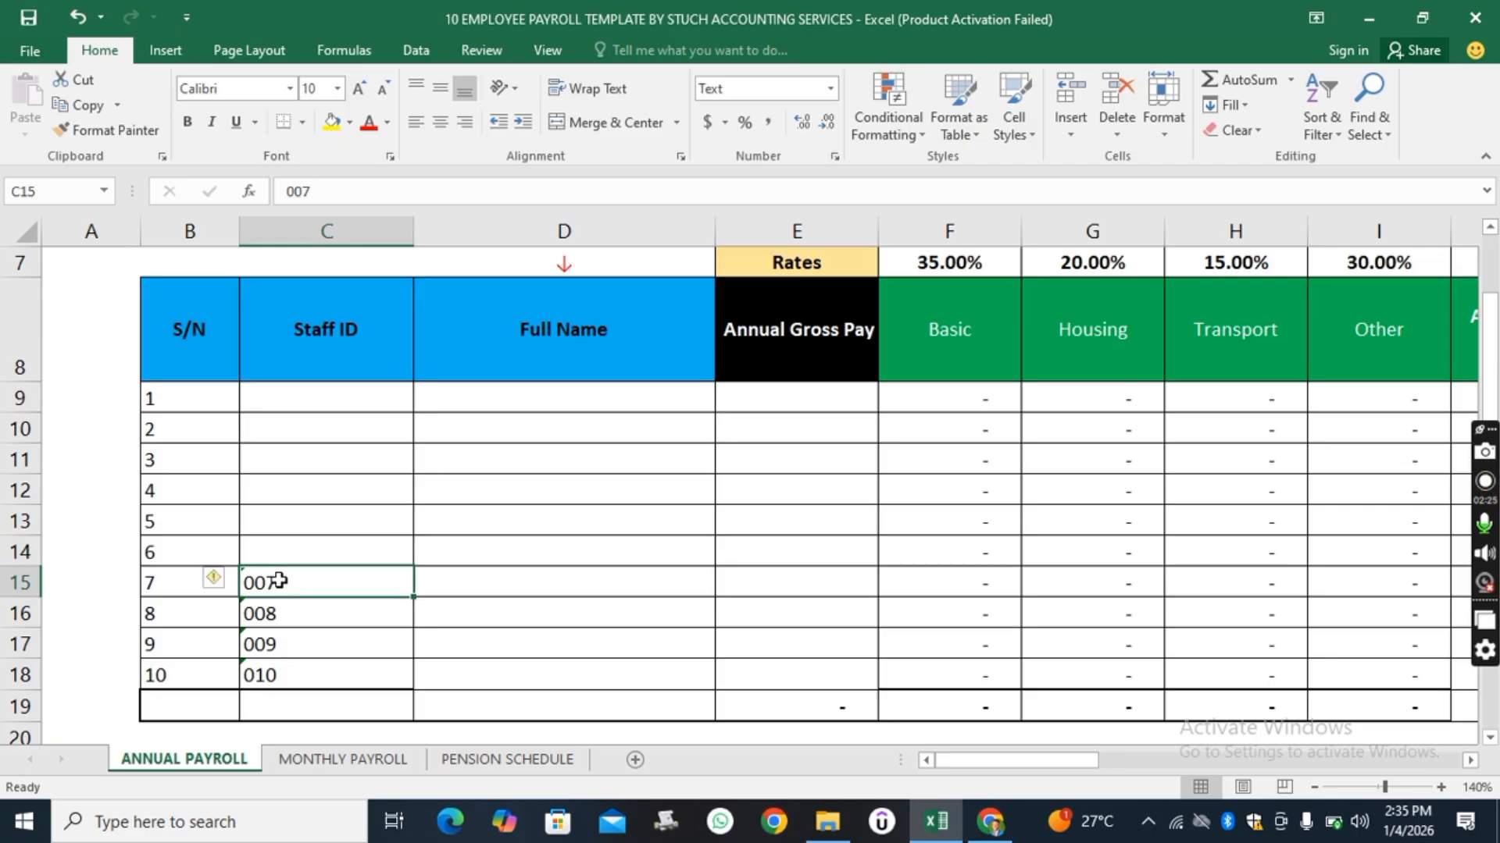
key("Delete")
left_click(271, 617)
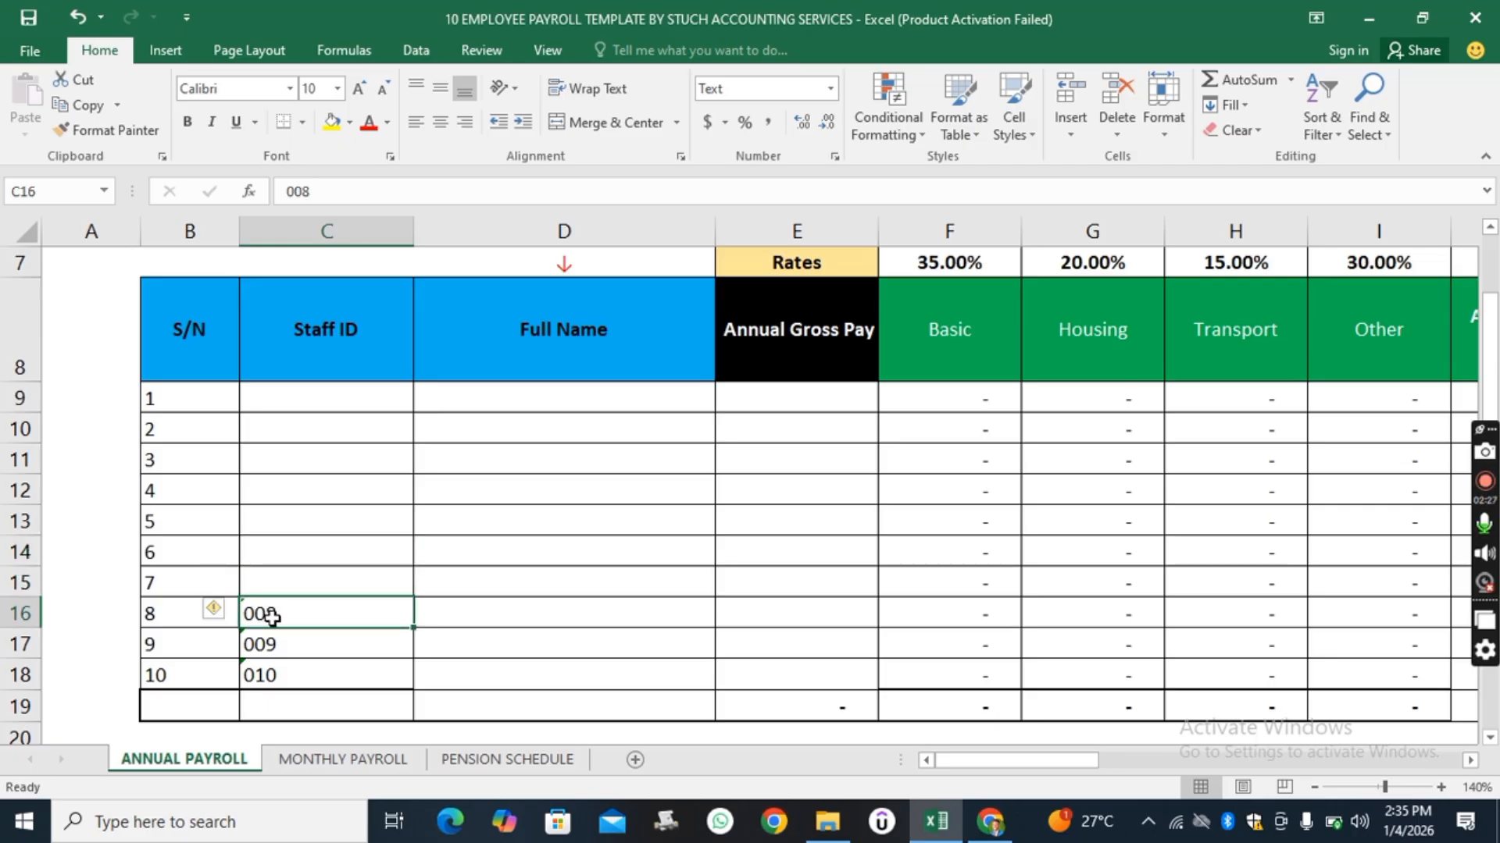
key("Delete")
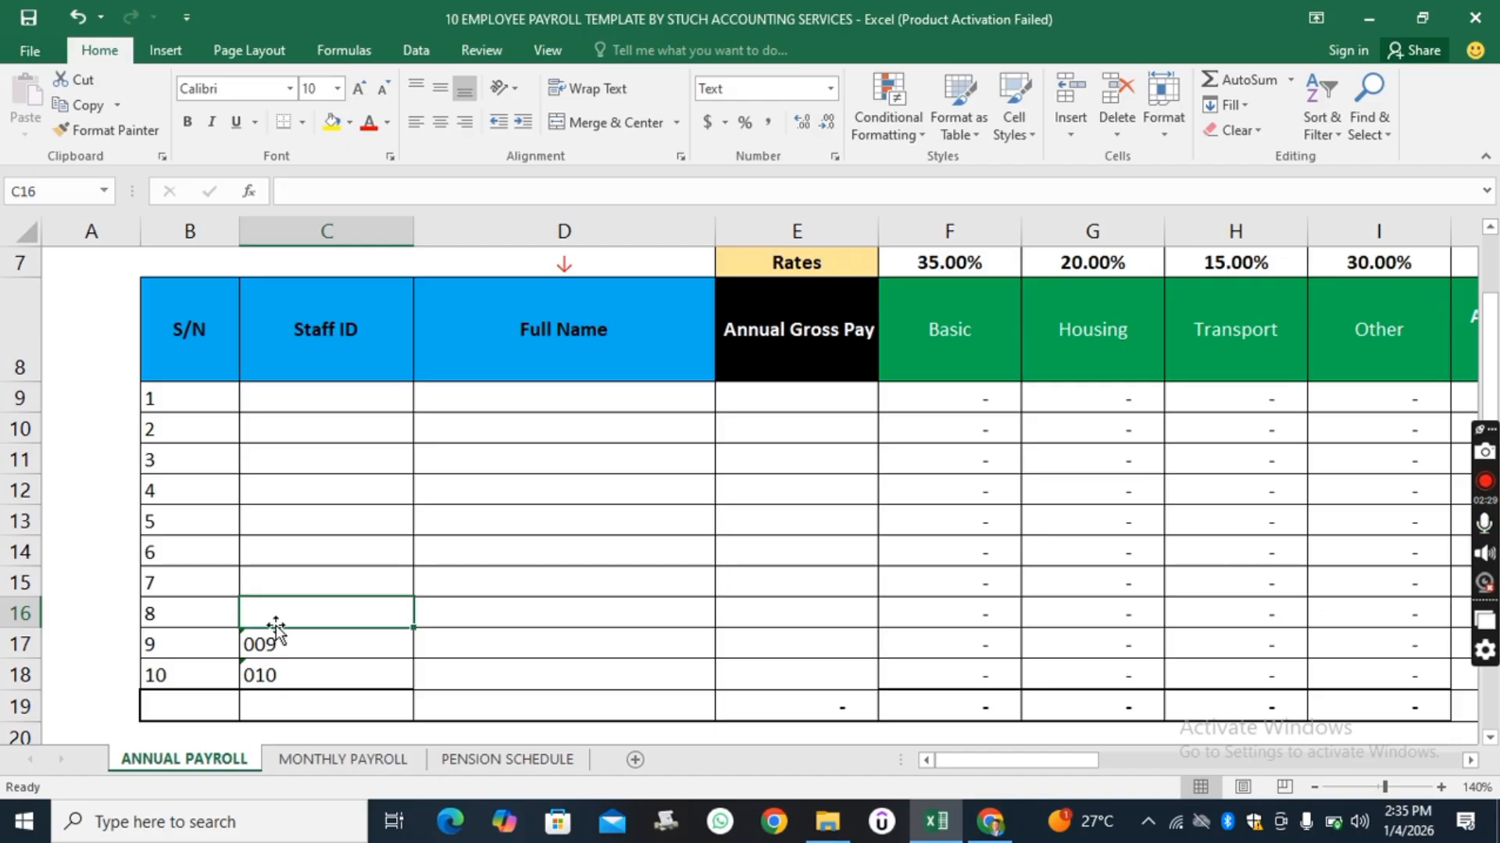
left_click(278, 640)
key("Delete")
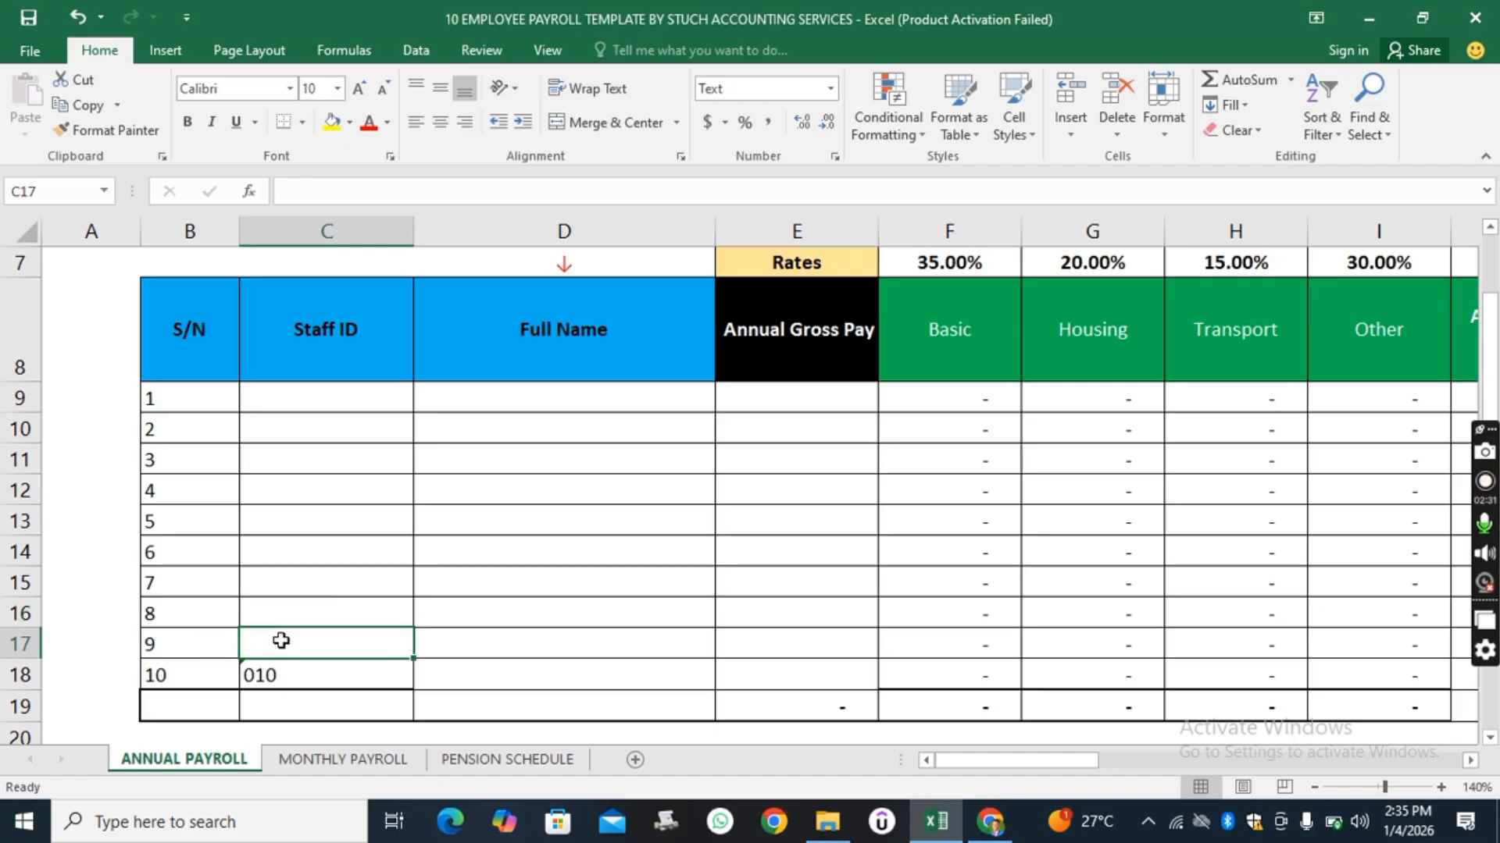
left_click(277, 679)
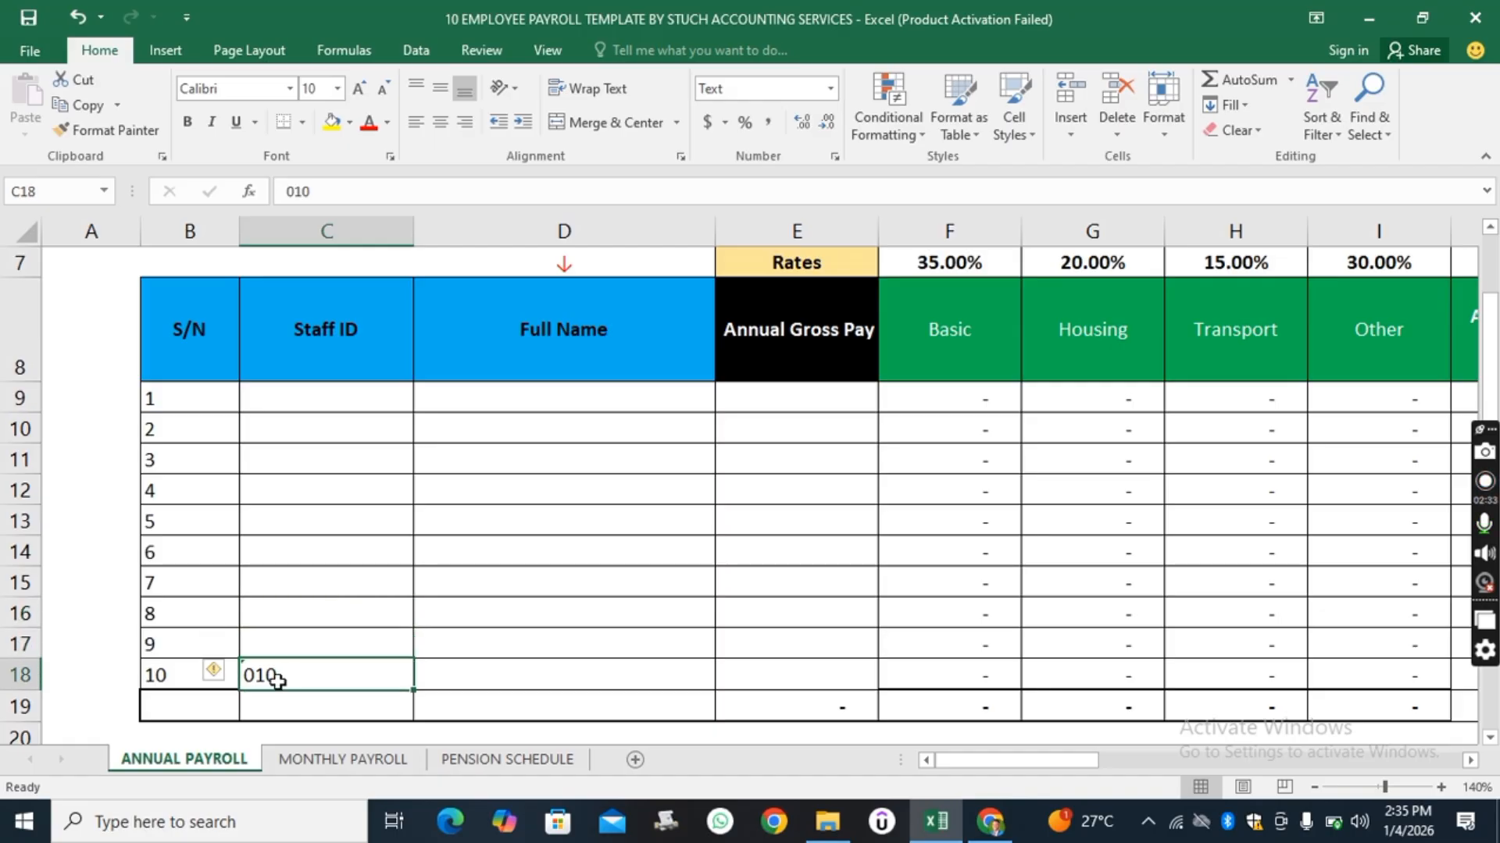
key("Delete")
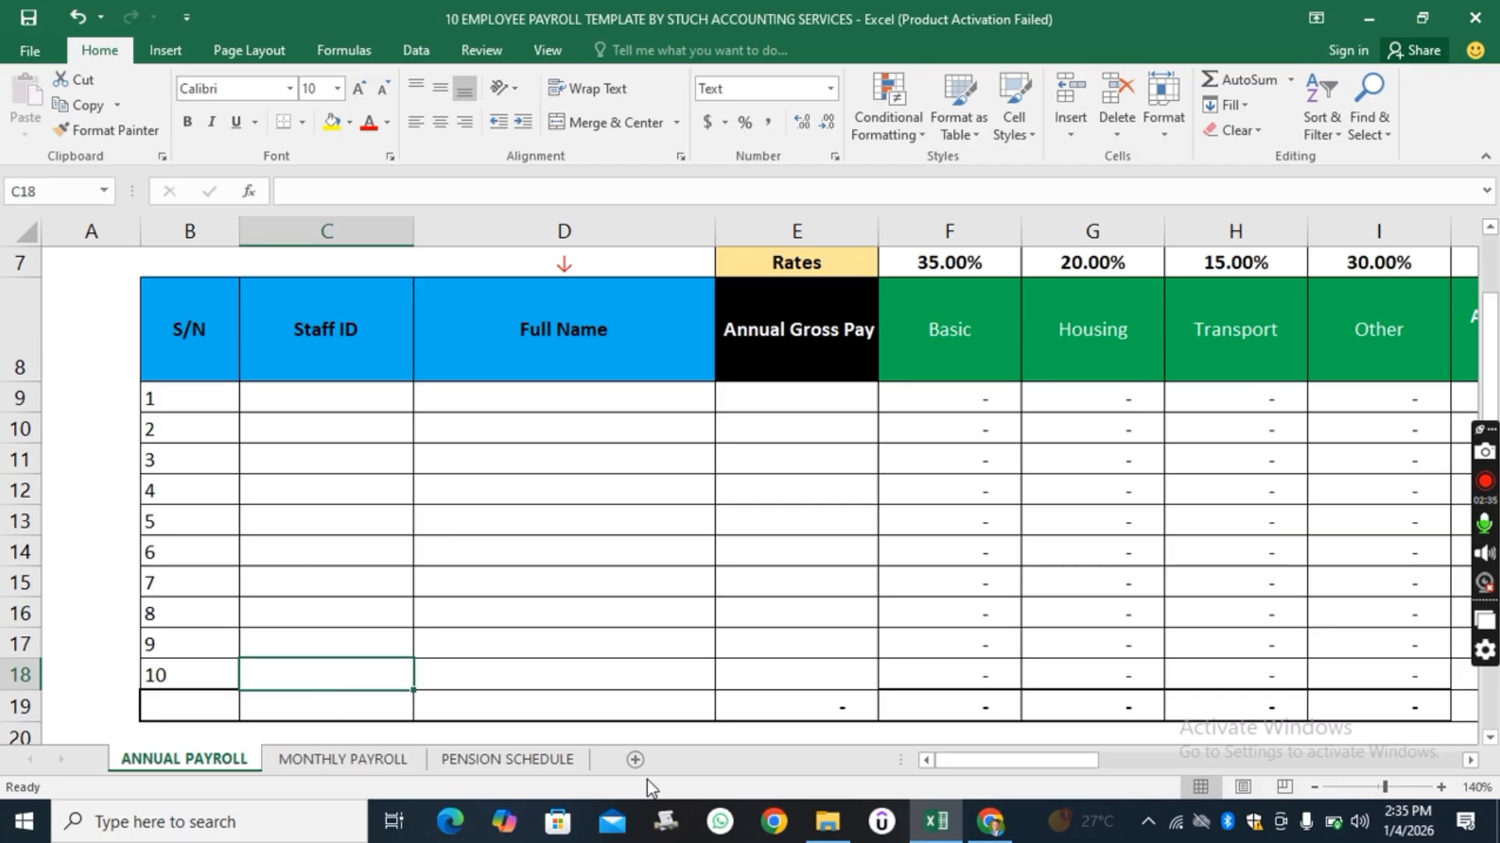
Check the Monthly Payroll and Pension Schedule sheets, returning to the Annual Payroll sheet.
left_click_drag(963, 760, 672, 703)
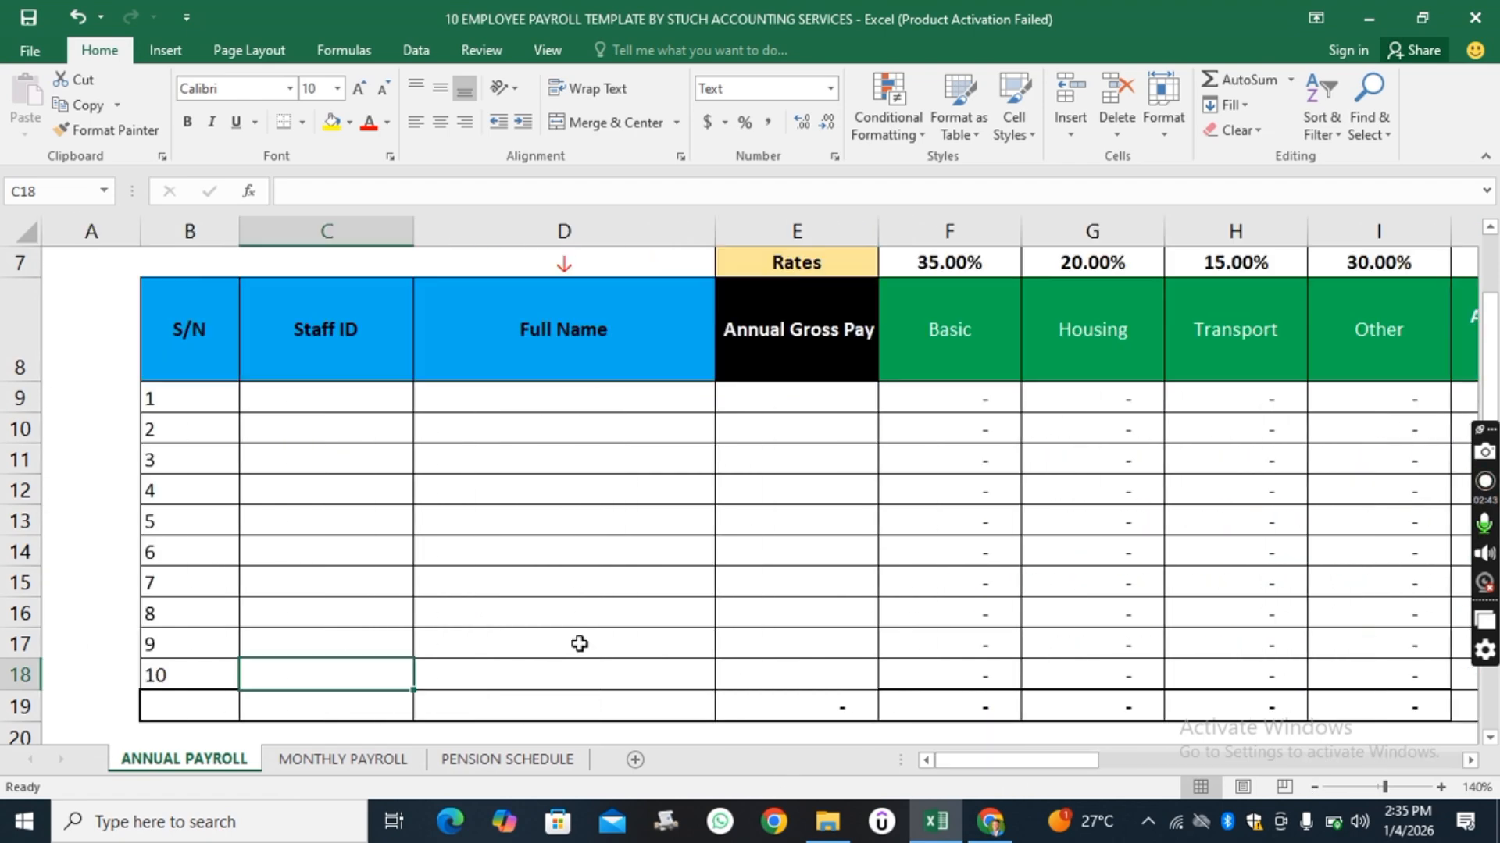
left_click(295, 764)
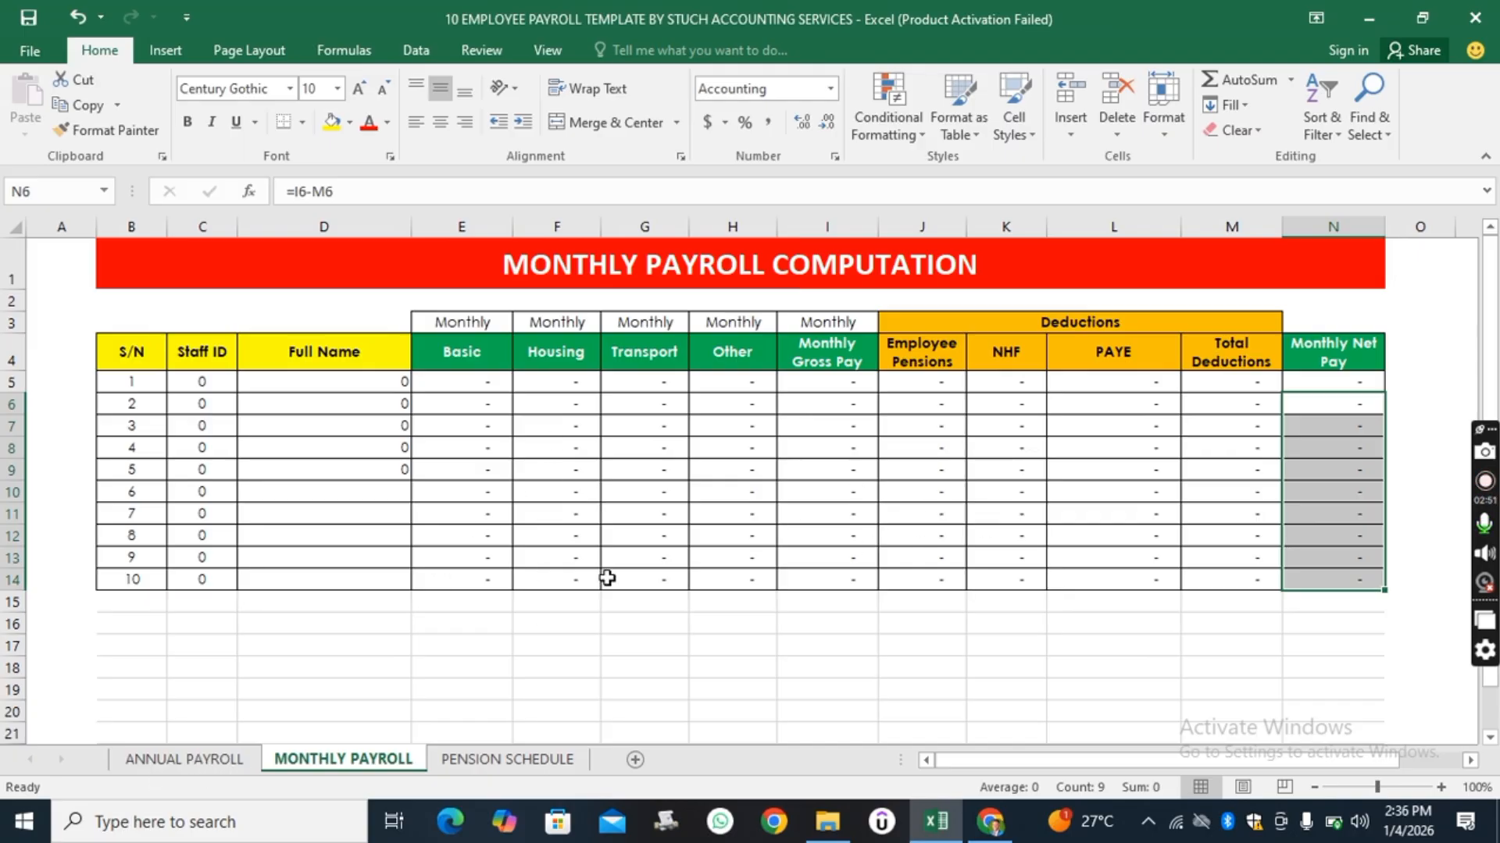
left_click(504, 760)
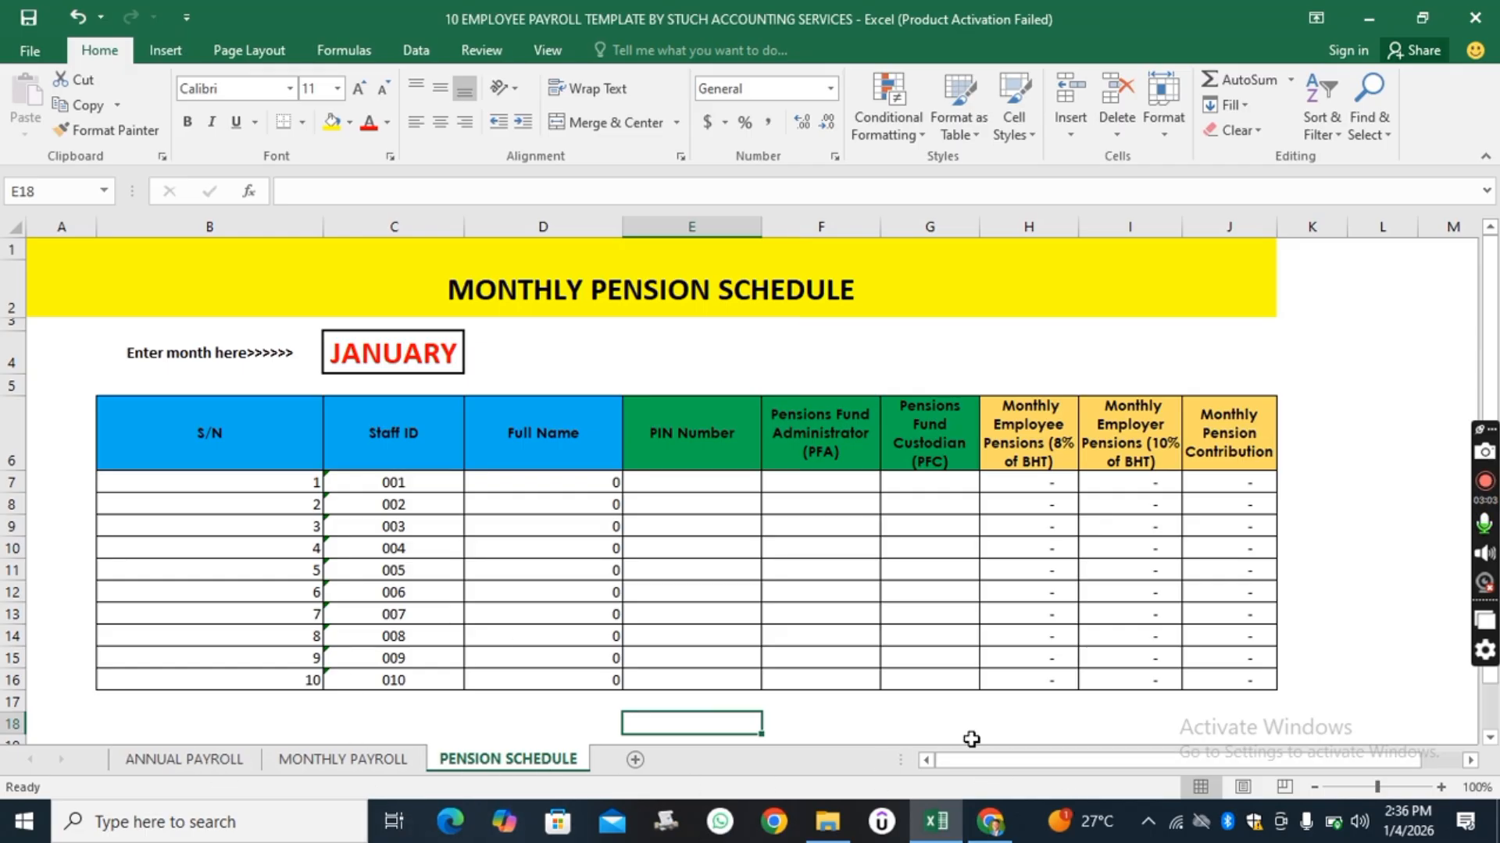
left_click(164, 764)
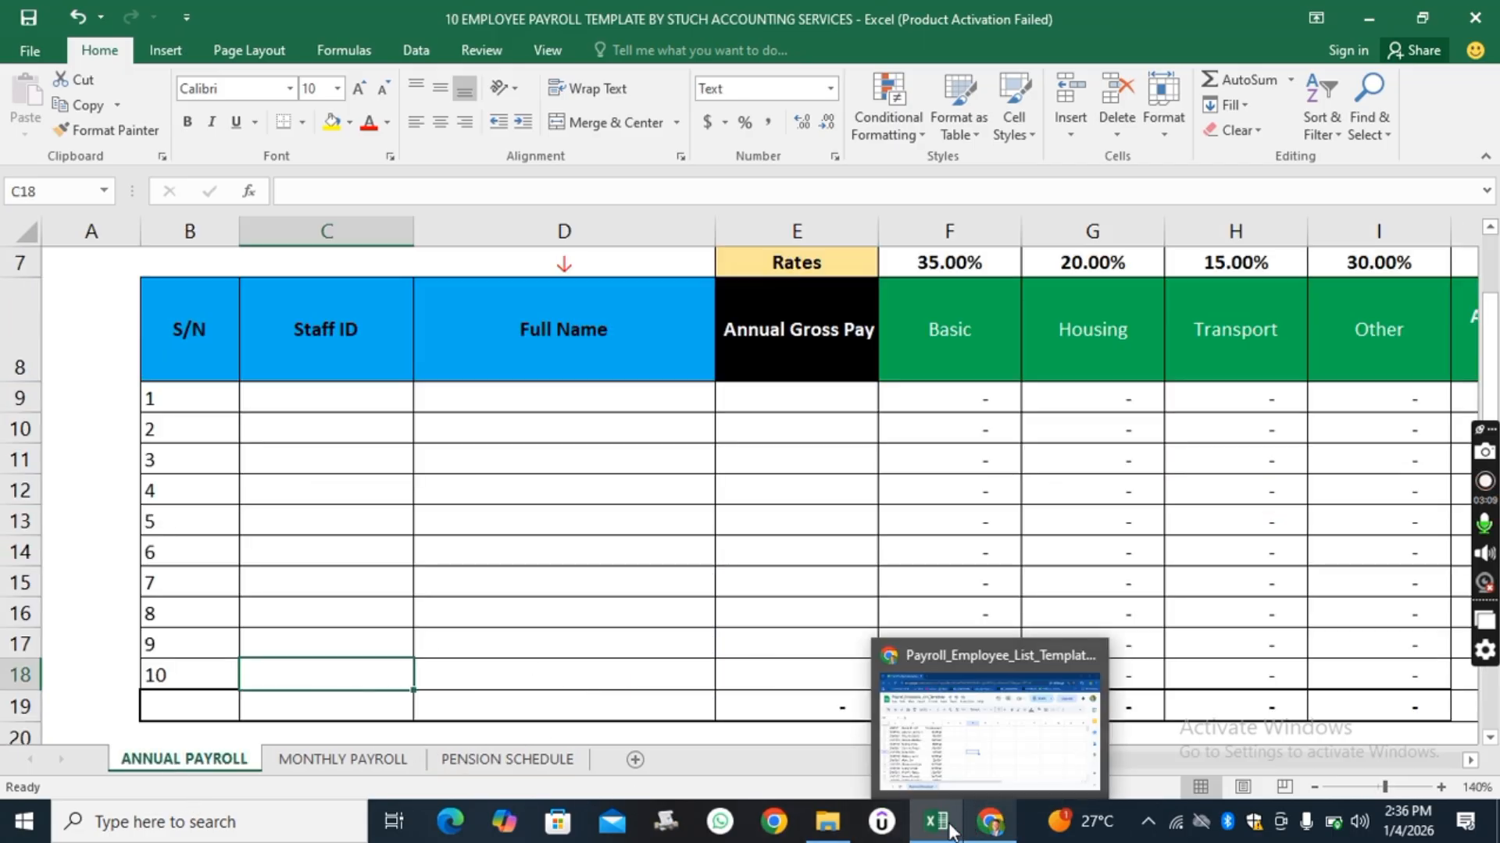
Switch to the Payroll_Employee_List_Template spreadsheet in the browser and review its staff IDs, names and annual salaries.
mouse_move(996, 830)
left_click(1011, 746)
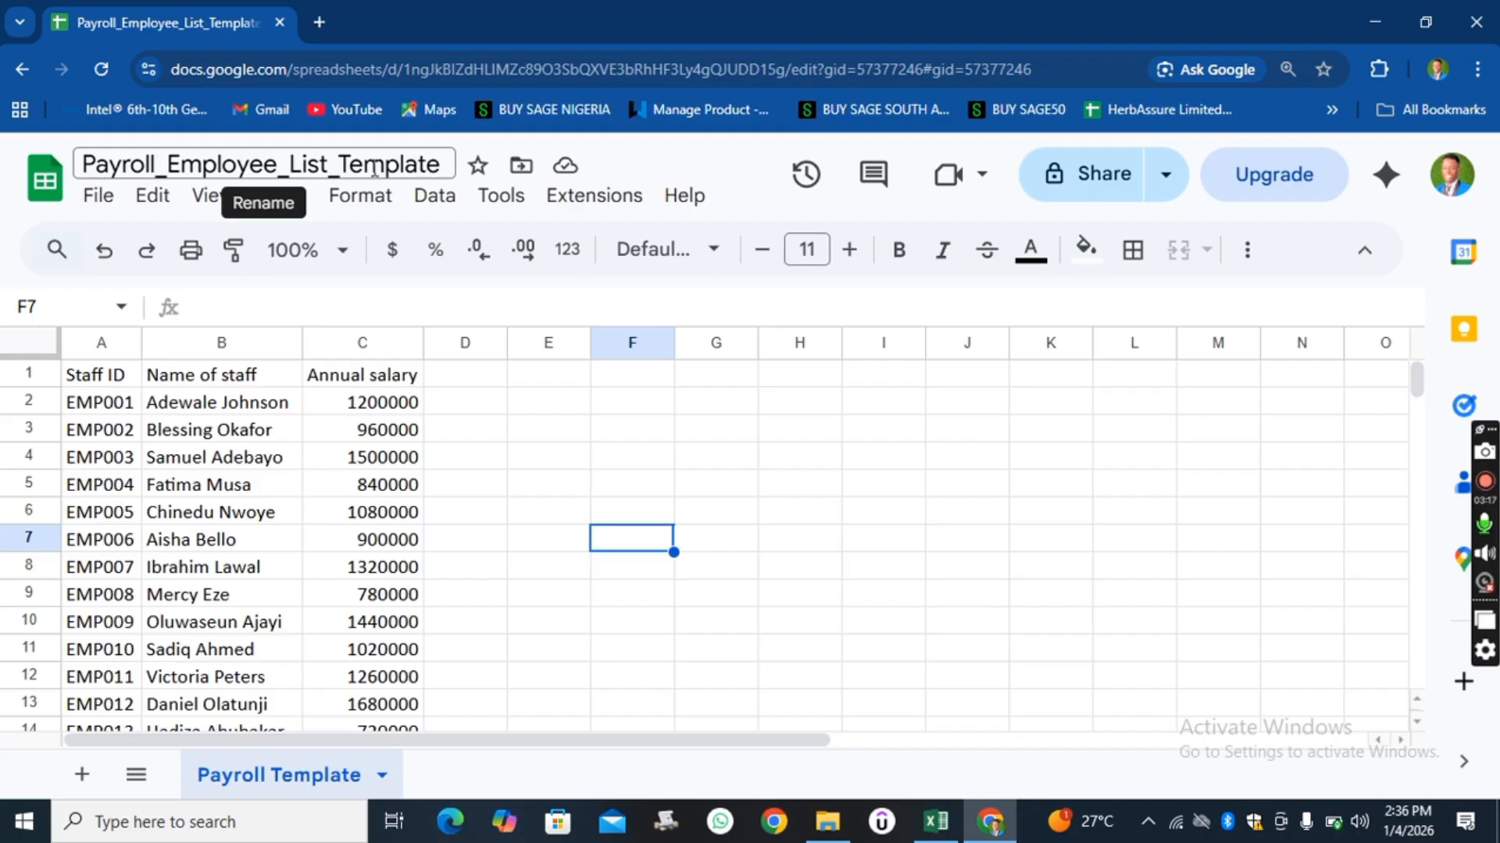
scroll(301, 458, "down", 7)
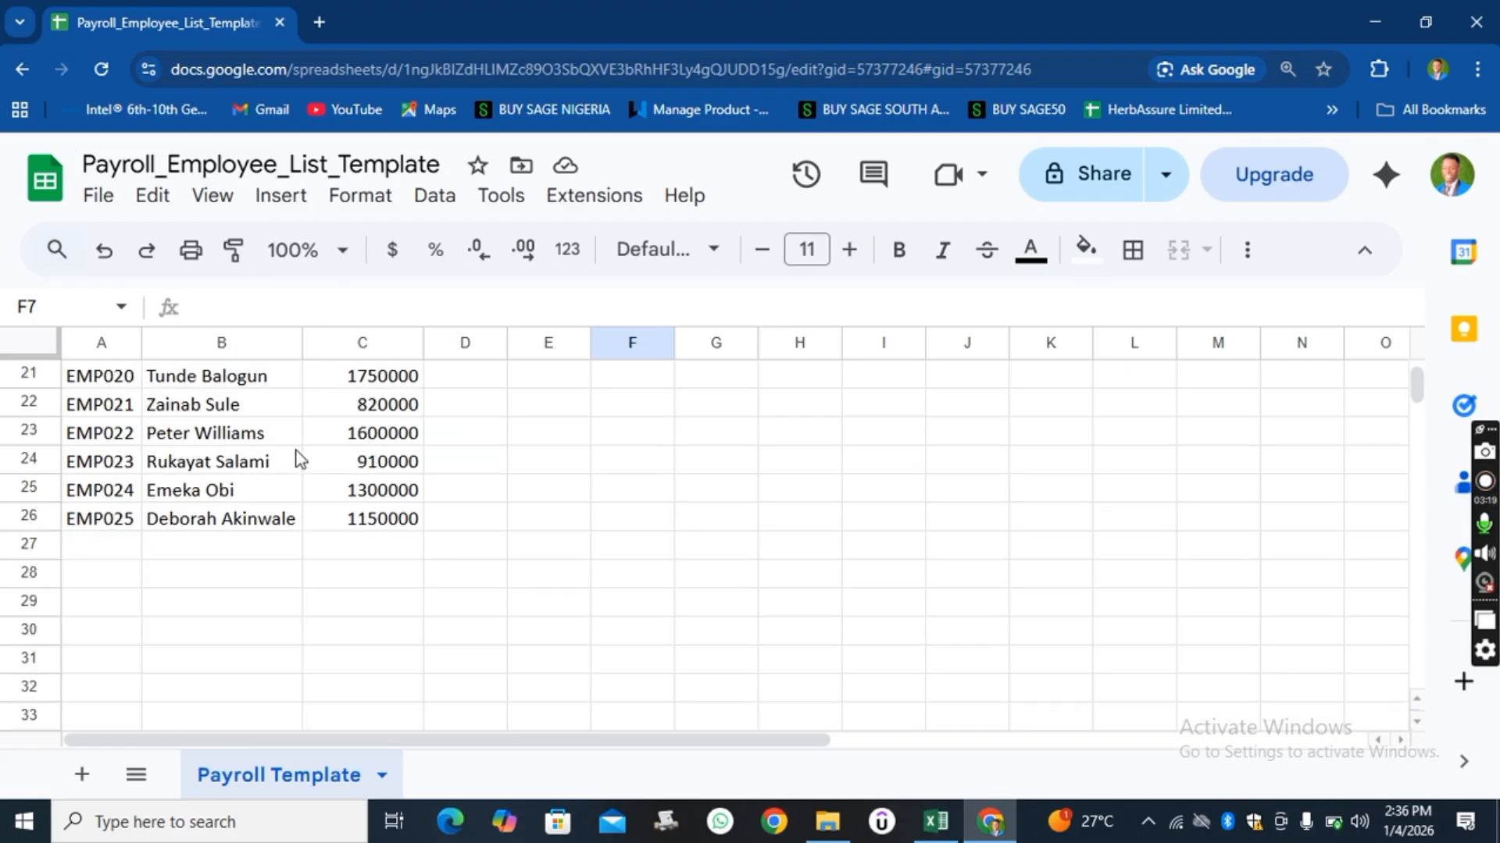
scroll(300, 457, "up", 7)
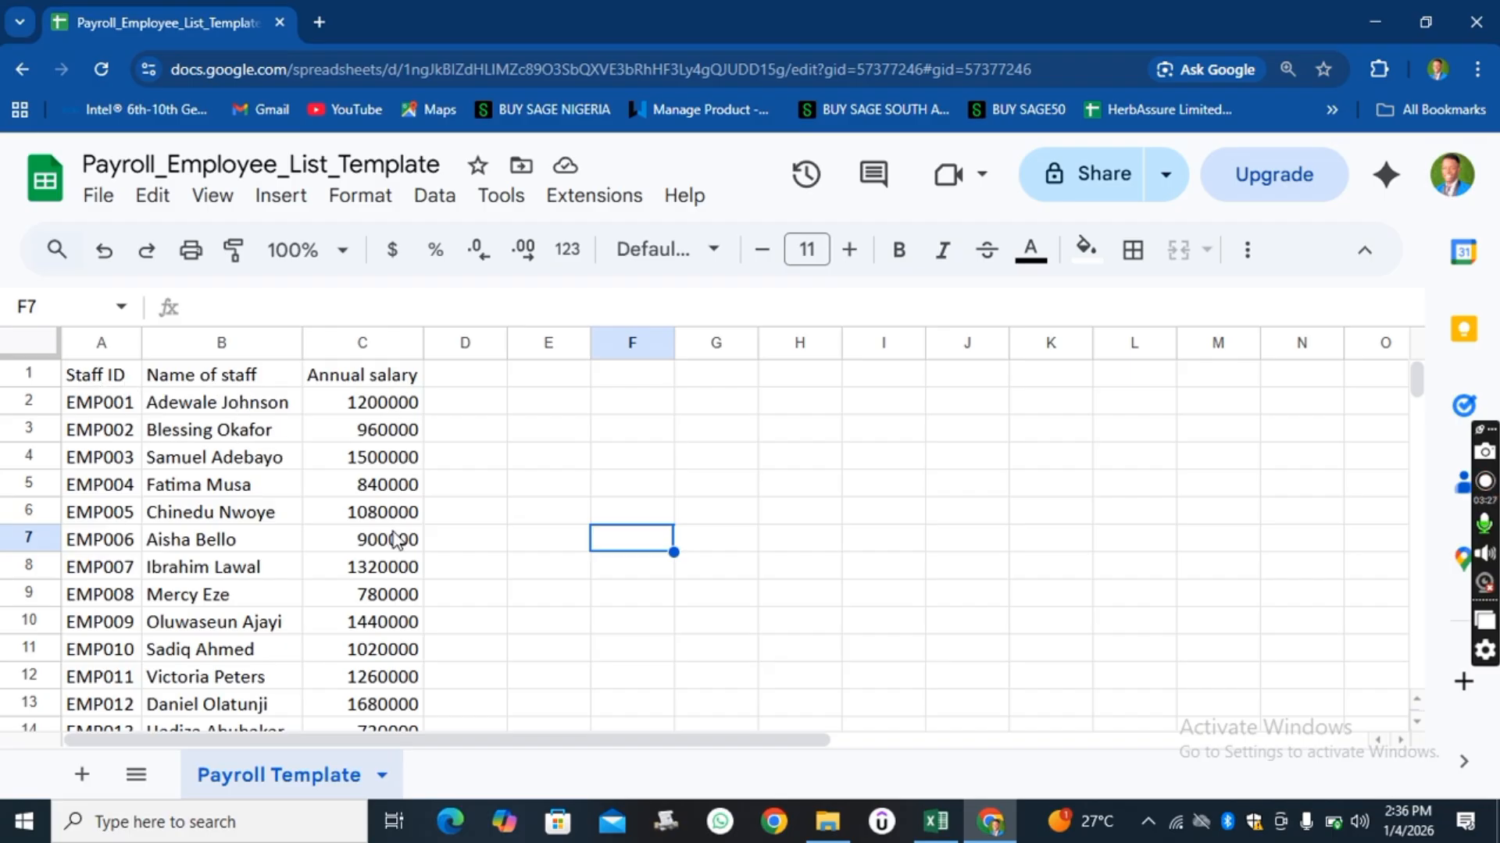
scroll(393, 538, "down", 7)
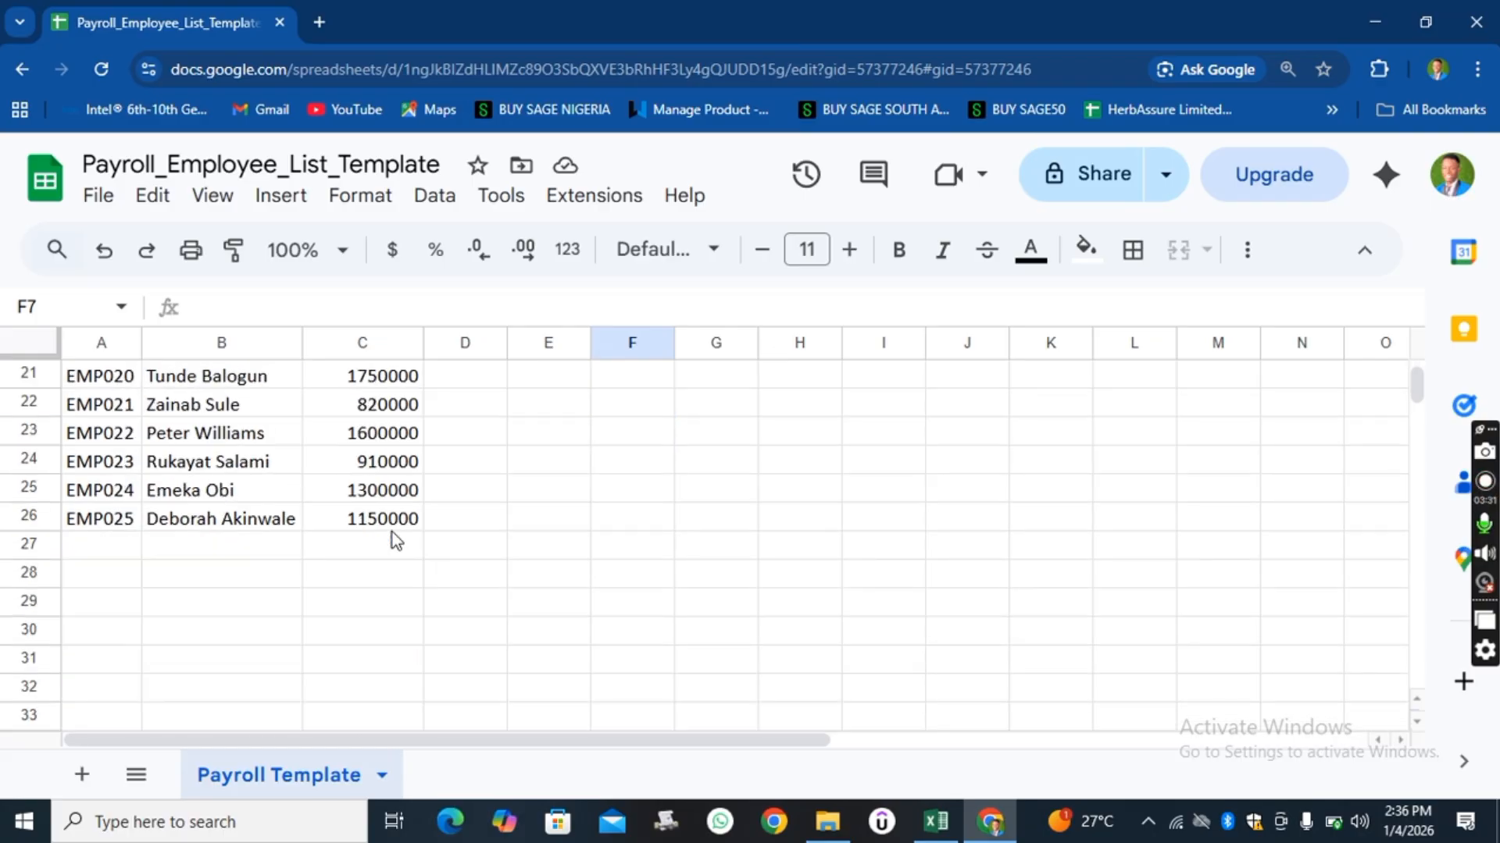
scroll(395, 538, "up", 7)
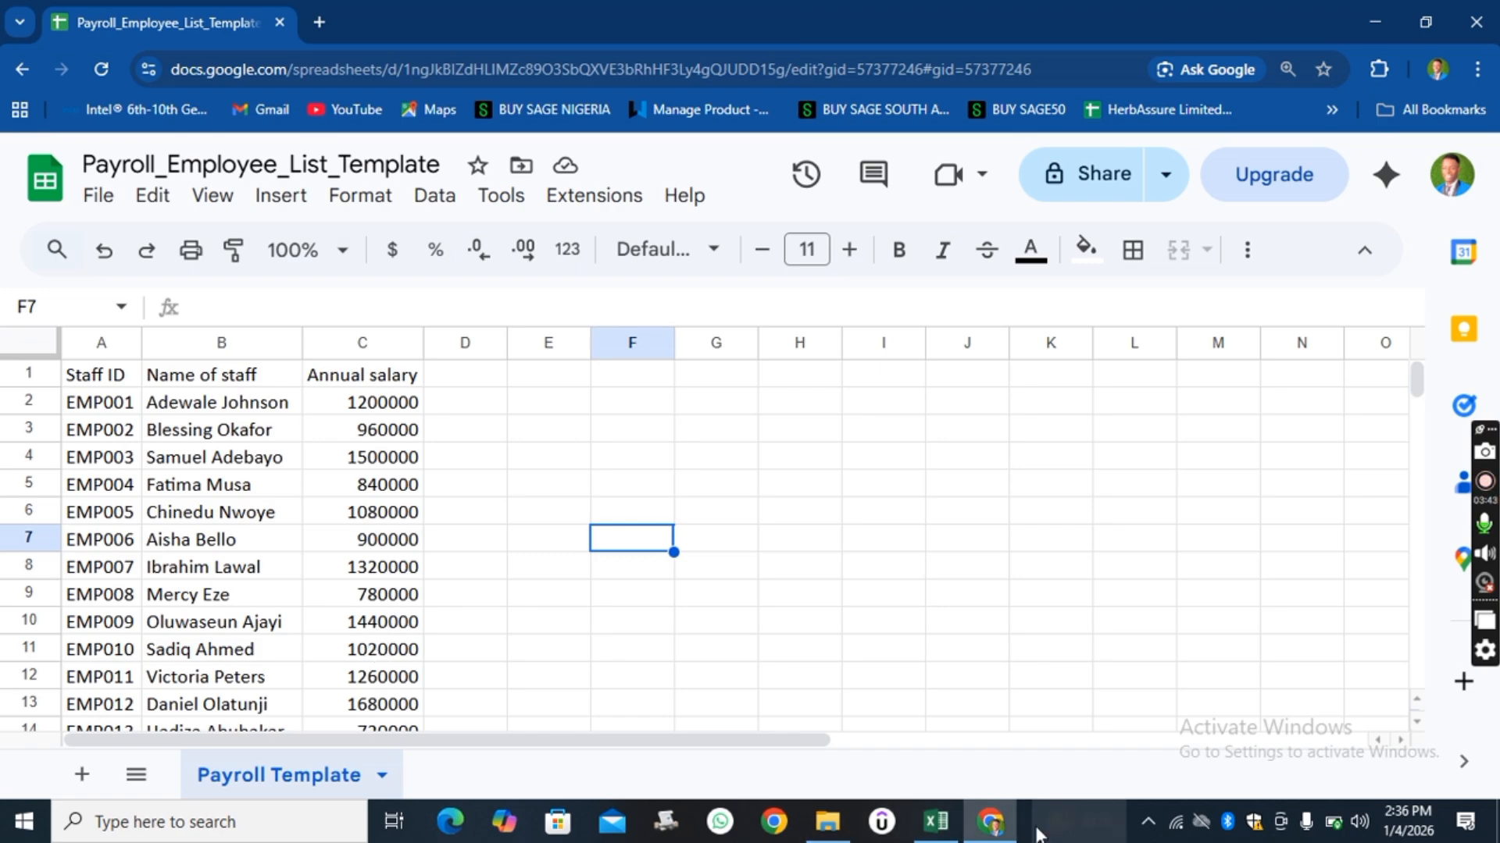
Compare the empty staff rows of the Annual Payroll sheet in Excel with the employee list in the browser.
left_click(937, 822)
scroll(552, 427, "up", 2)
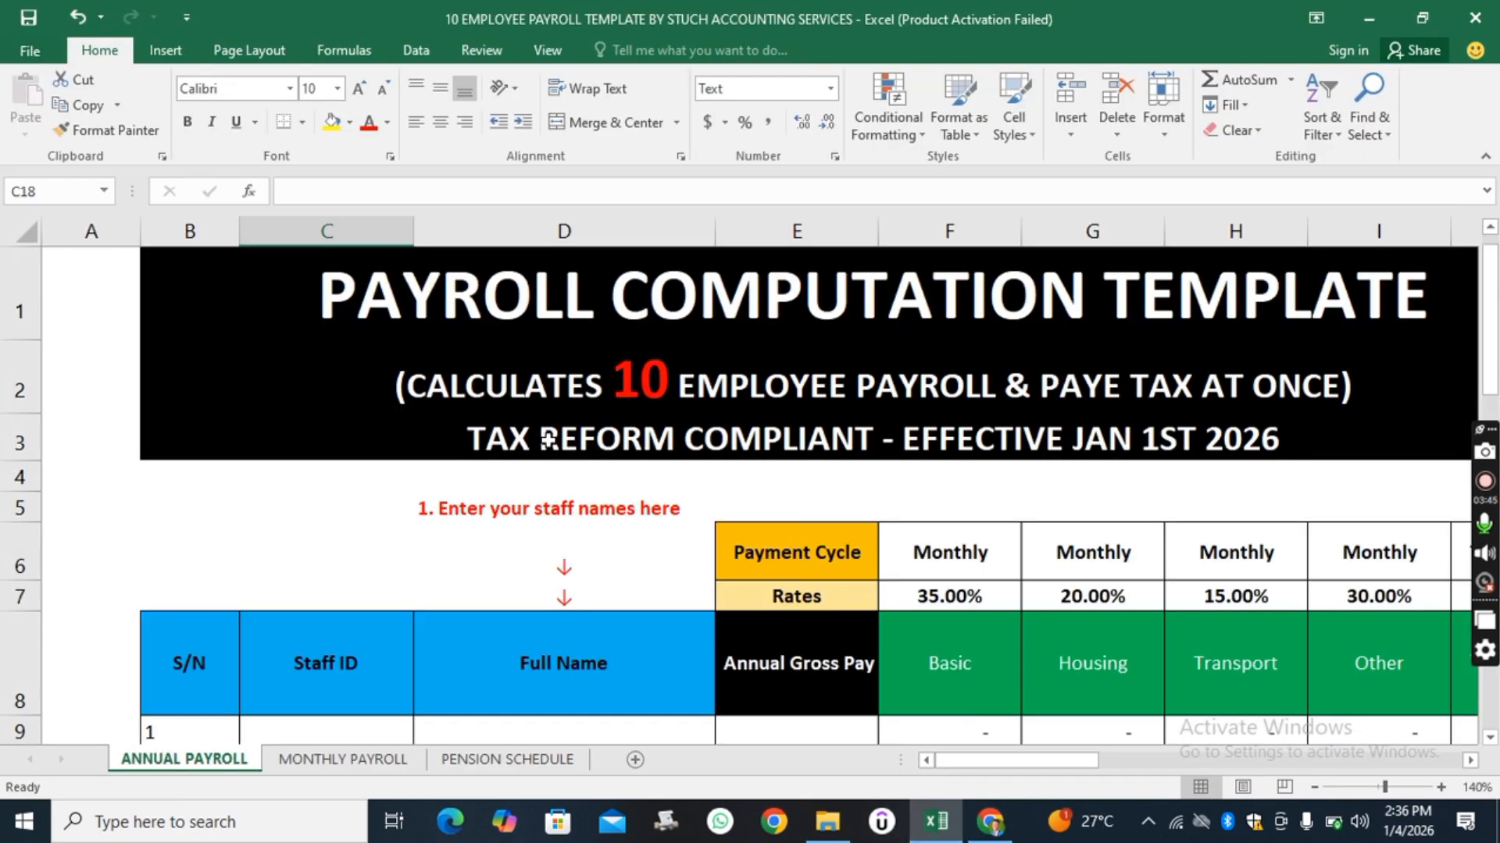
scroll(547, 437, "down", 3)
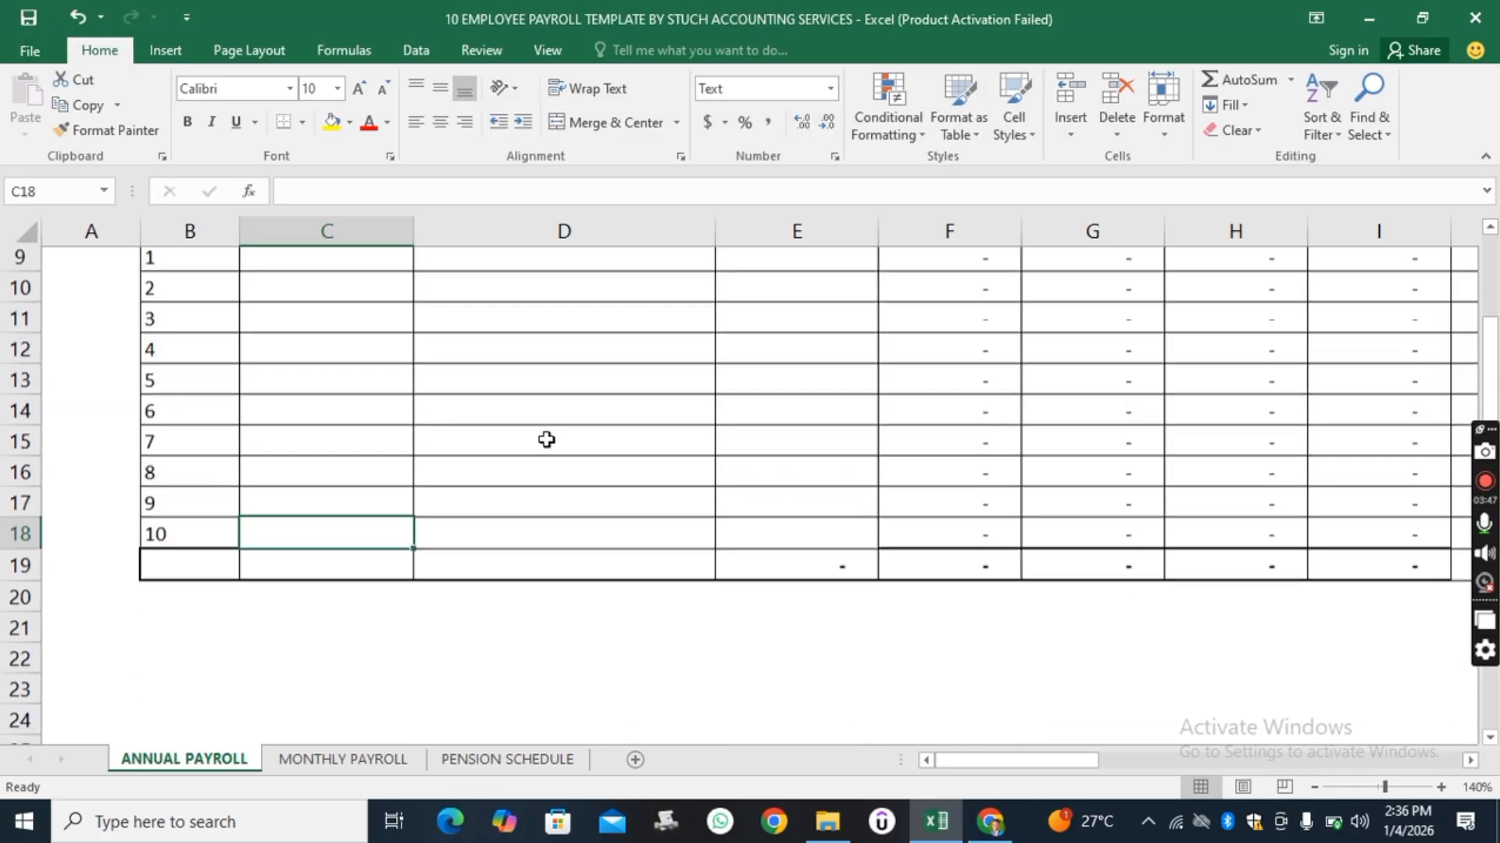
scroll(579, 483, "up", 2)
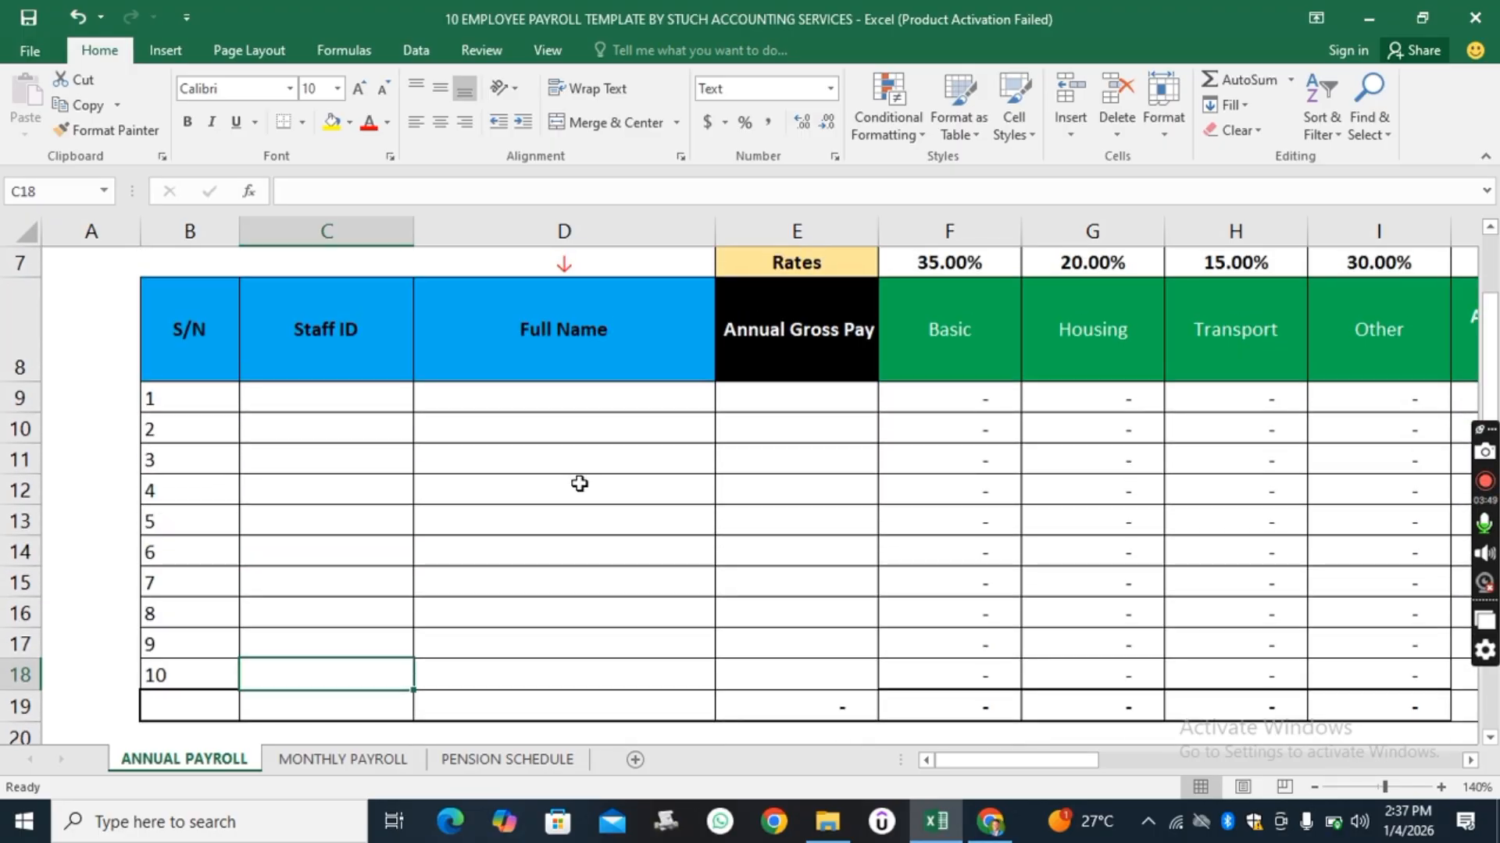
scroll(579, 483, "down", 1)
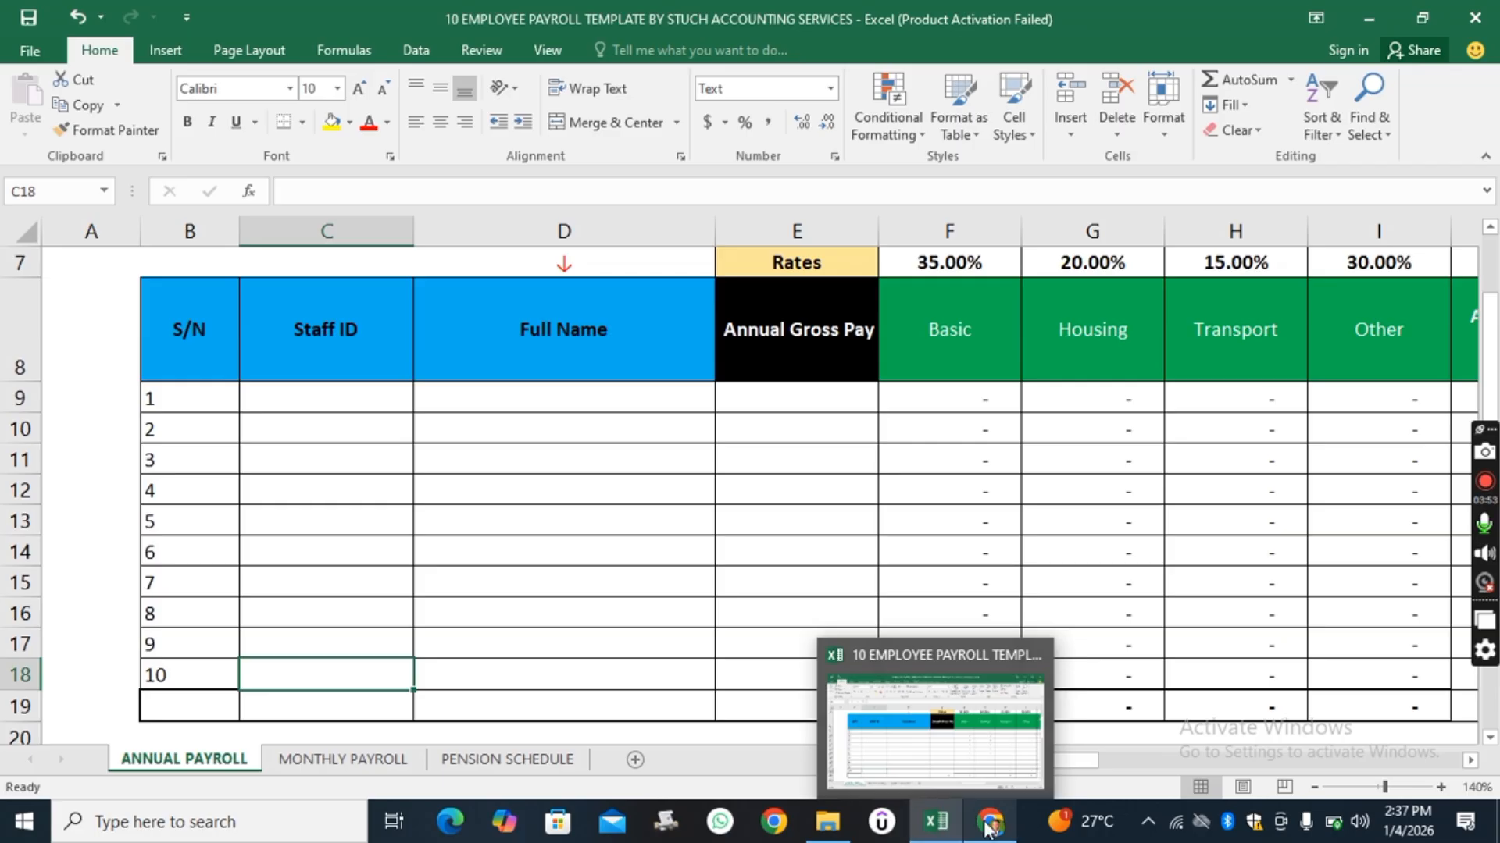
mouse_move(990, 821)
left_click(992, 738)
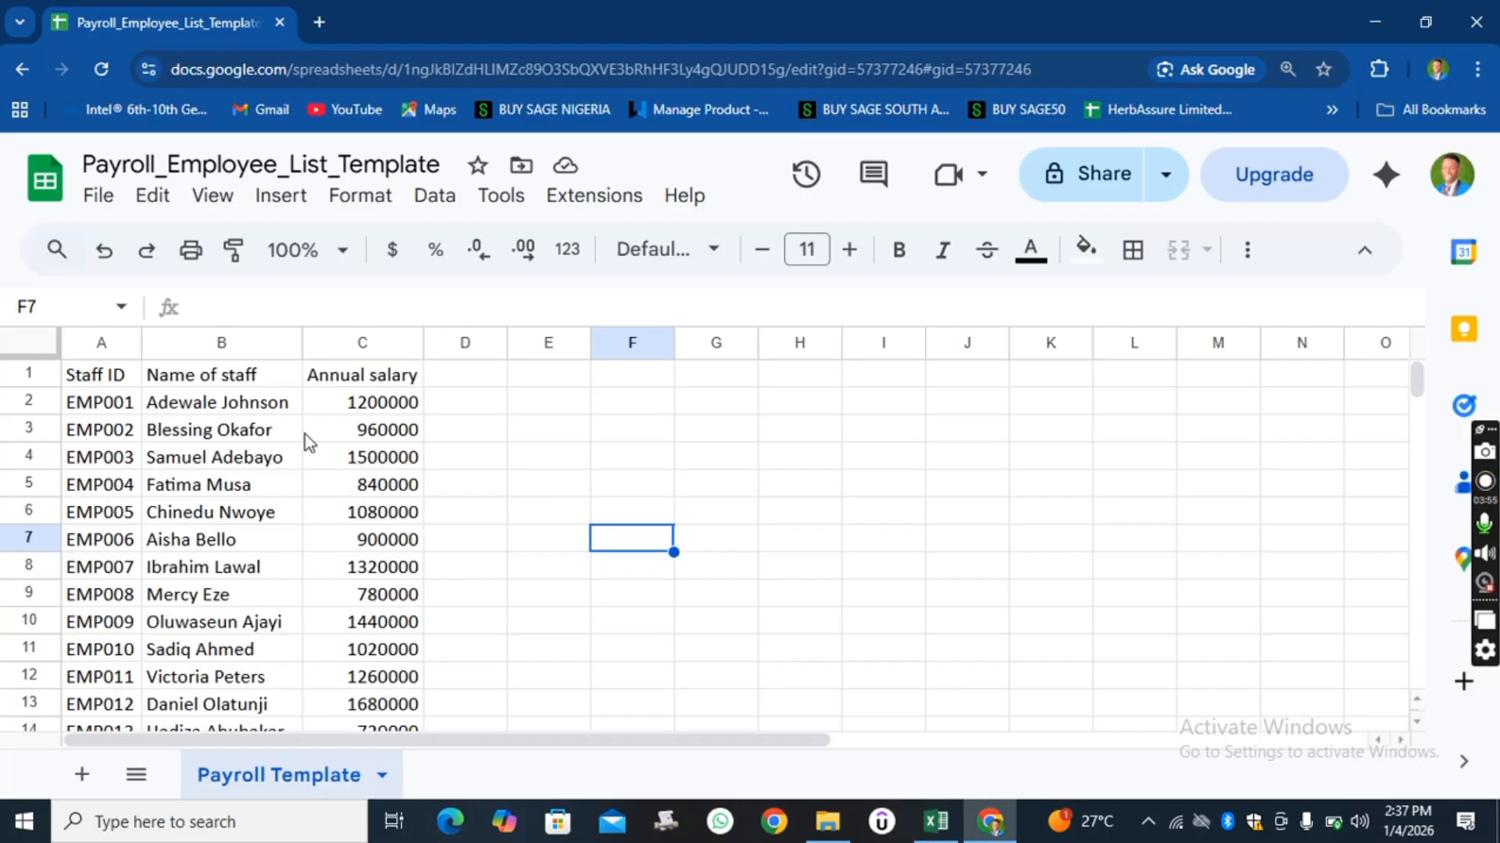
Copy the ten employees' staff IDs, names and annual salaries from the Google Sheets list into the Annual Payroll table.
scroll(547, 488, "down", 1)
scroll(540, 485, "up", 1)
left_click_drag(111, 405, 352, 472)
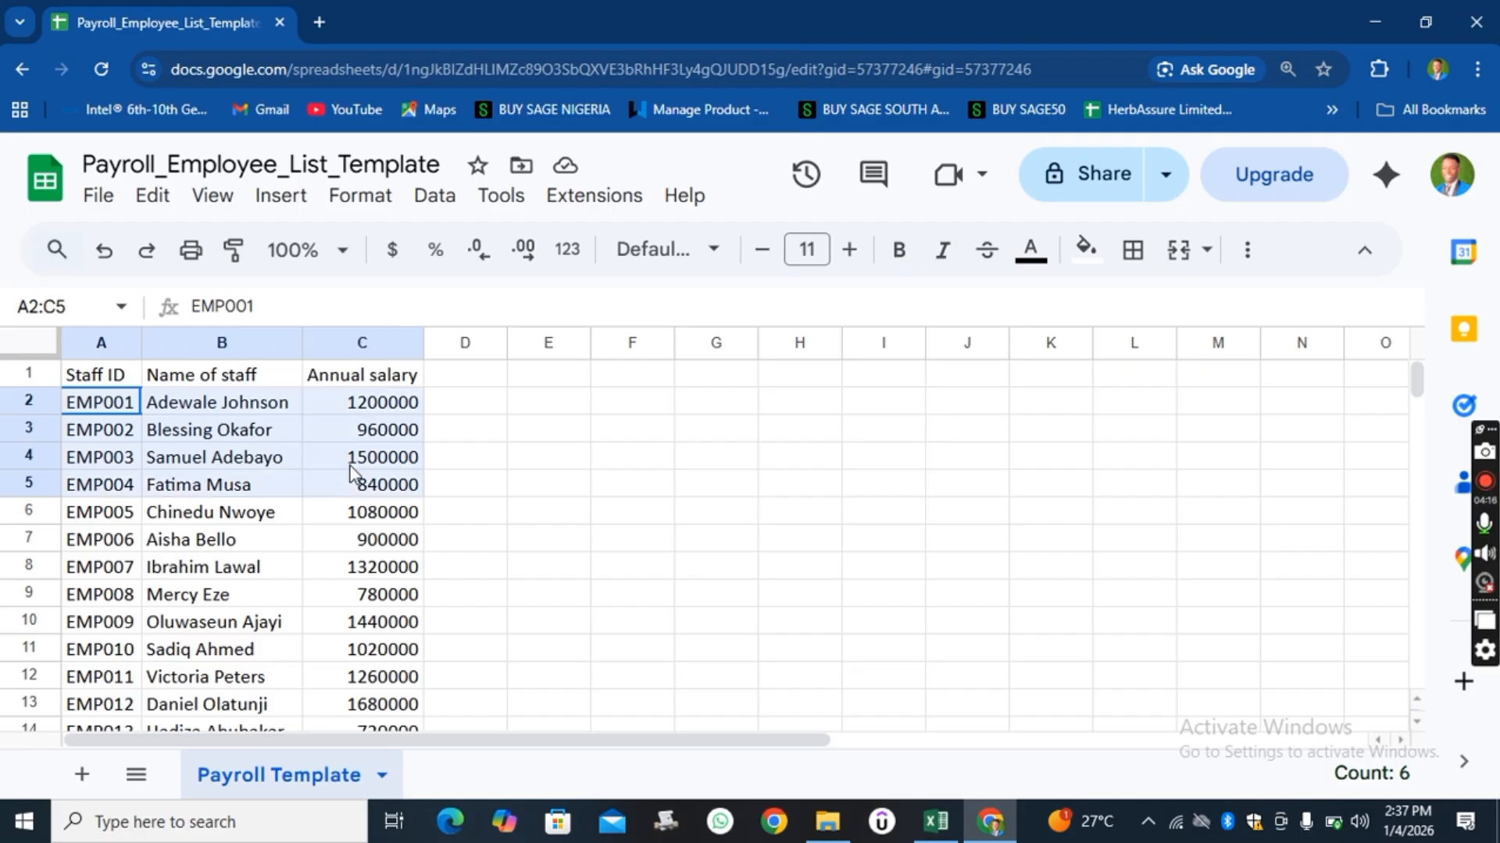
left_click_drag(378, 579, 402, 628)
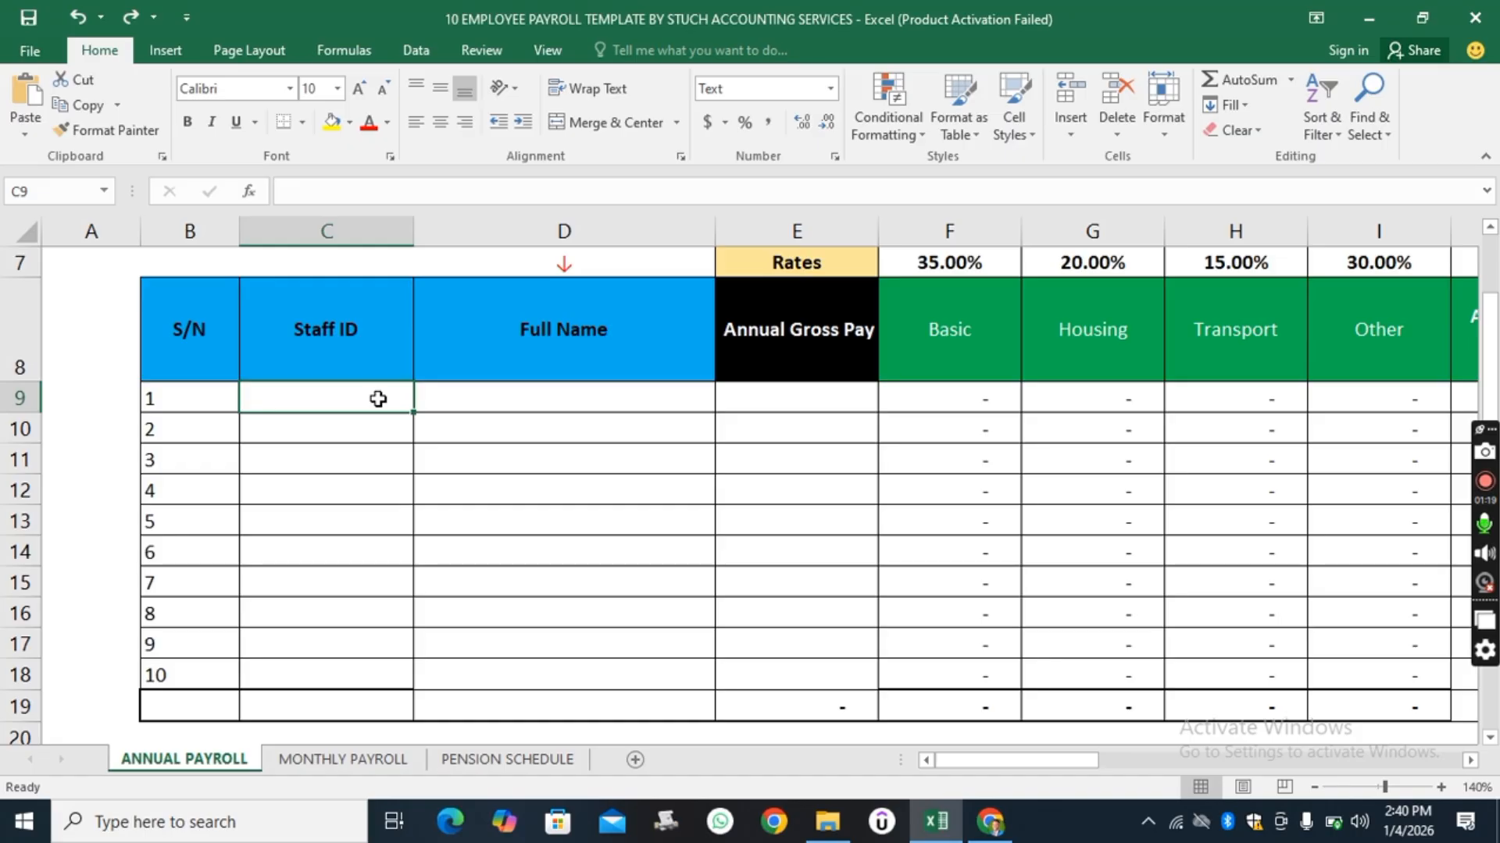
left_click(1314, 789)
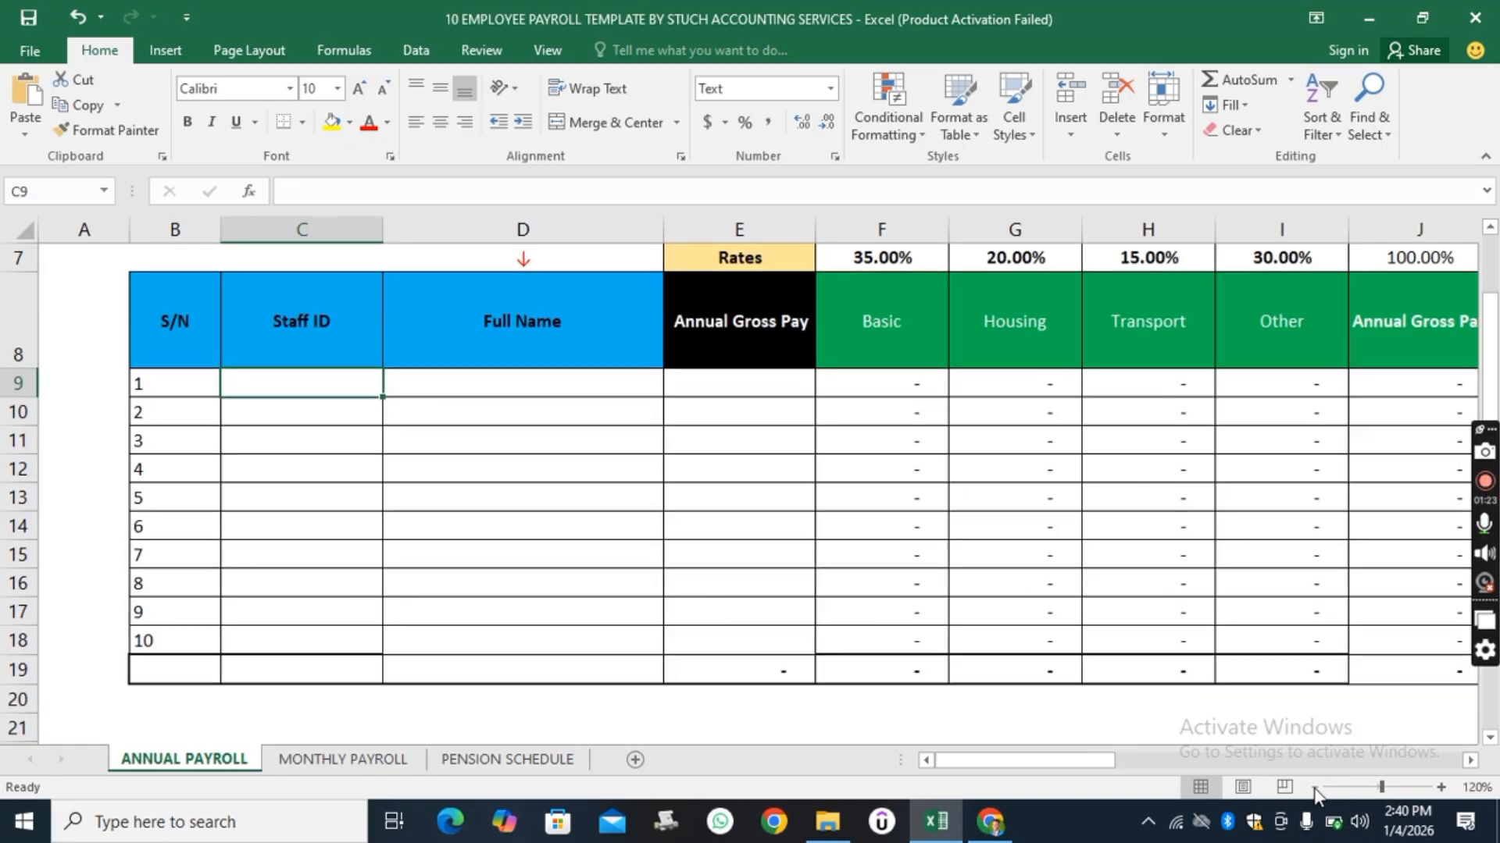
left_click(1313, 789)
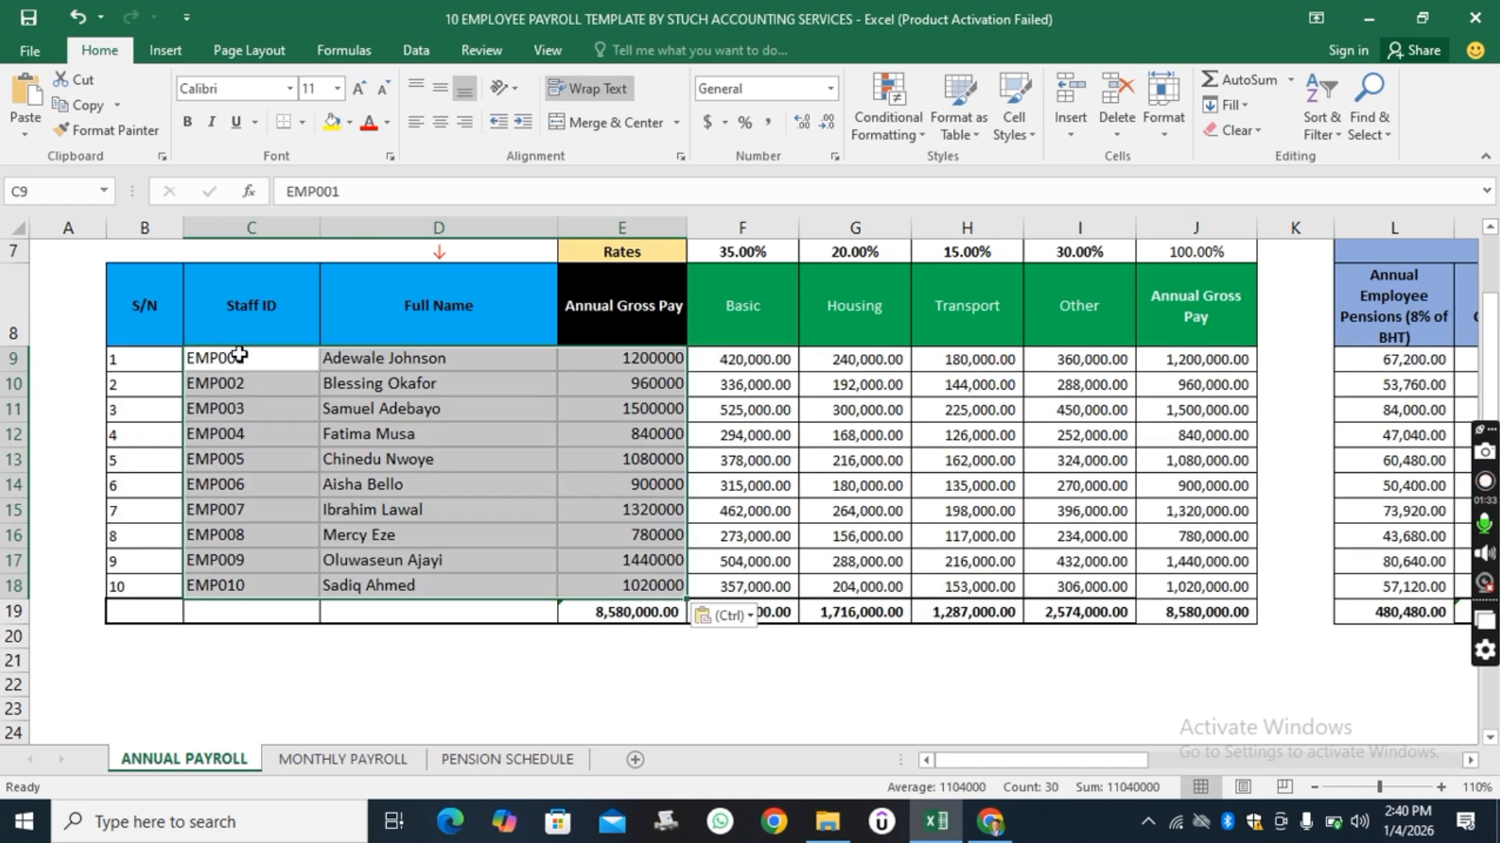
Apply All Borders to the pasted staff rows from S/N through Annual Gross Pay.
left_click(556, 652)
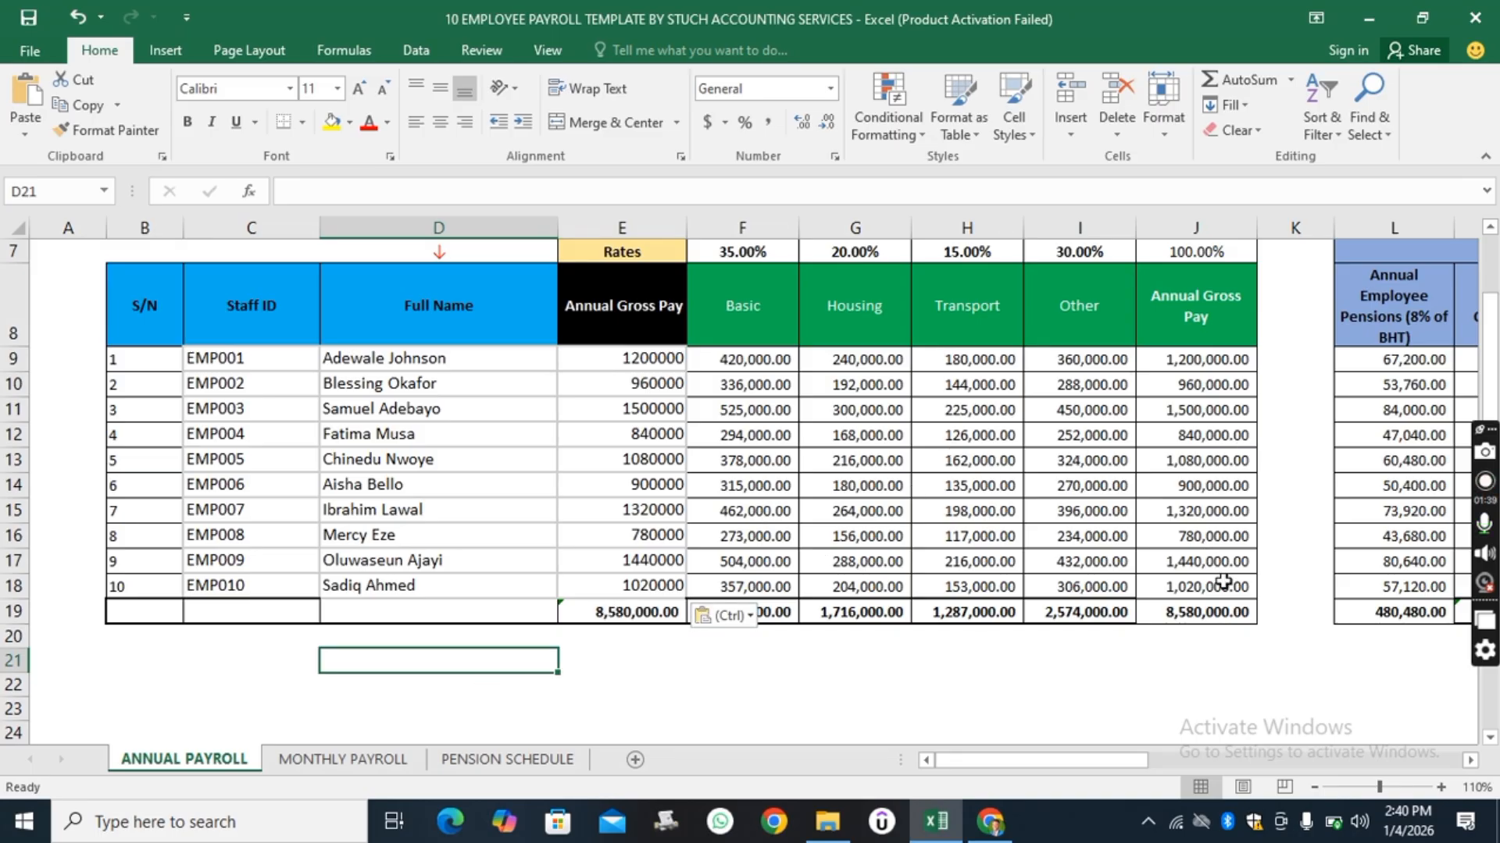
left_click_drag(981, 764, 672, 707)
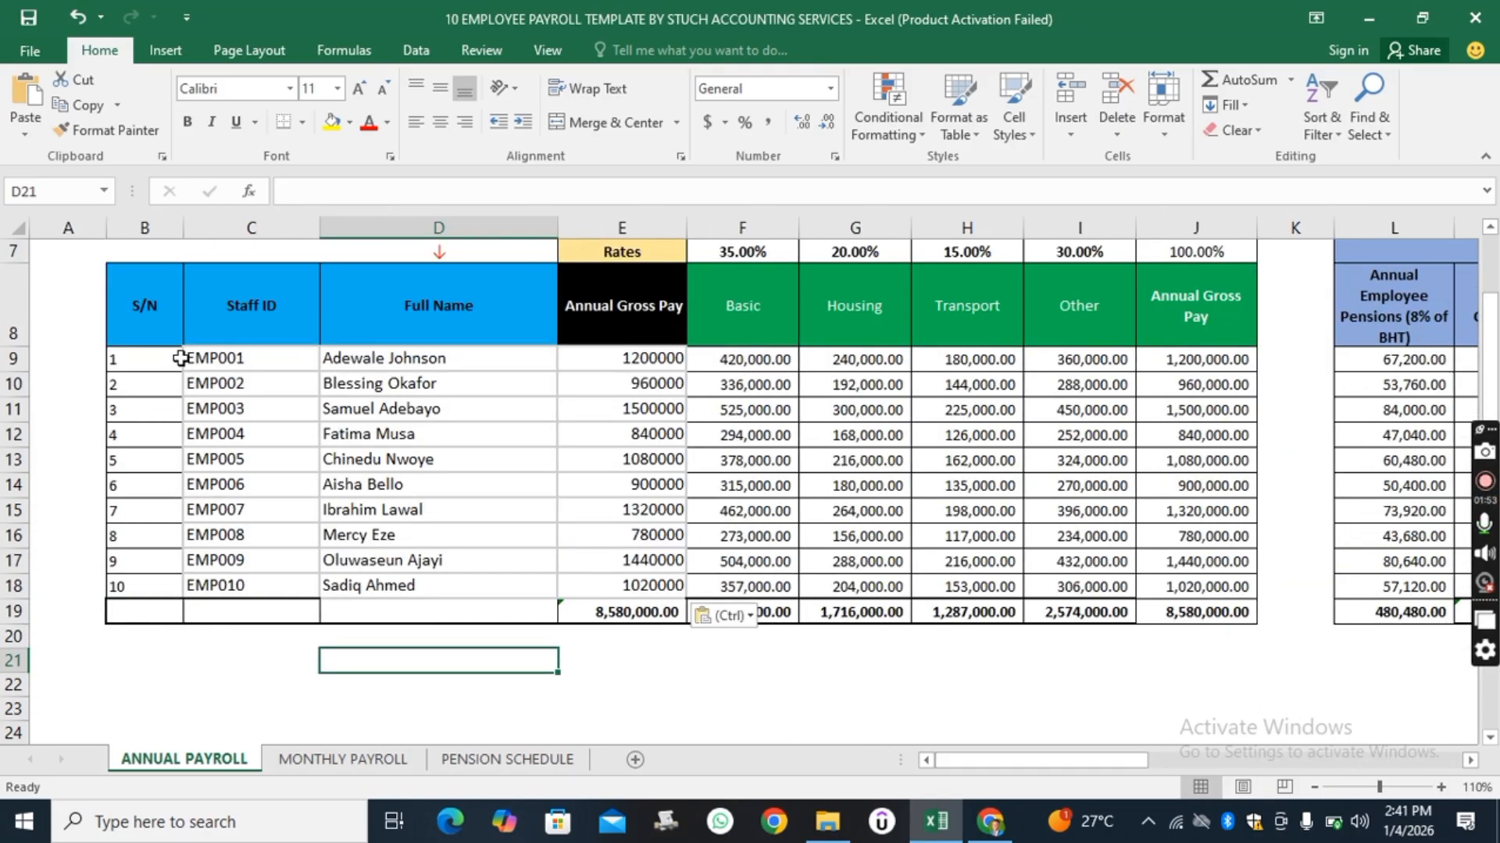
left_click_drag(181, 357, 634, 588)
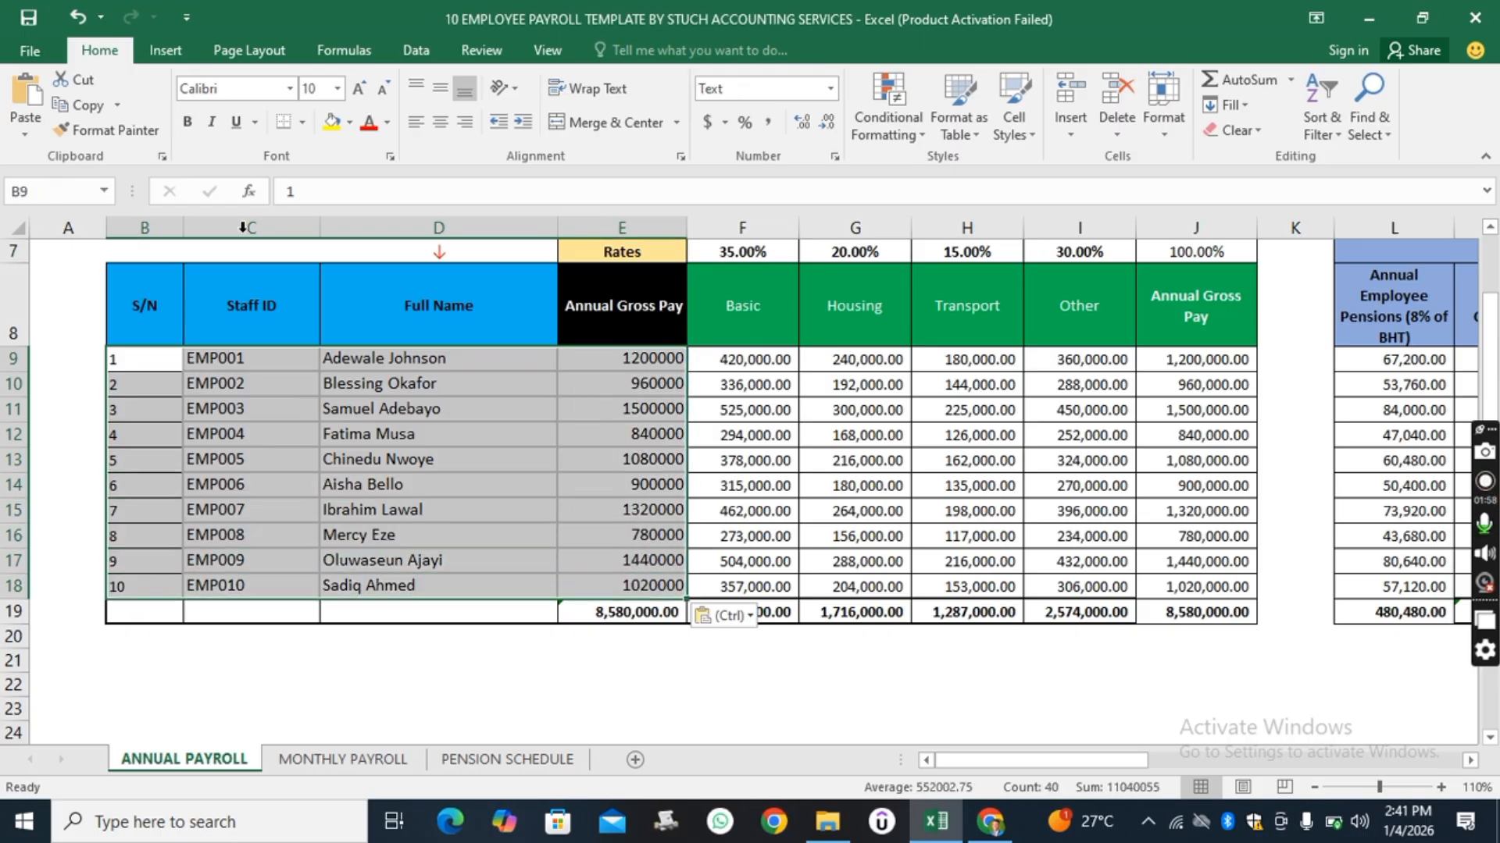
left_click(302, 125)
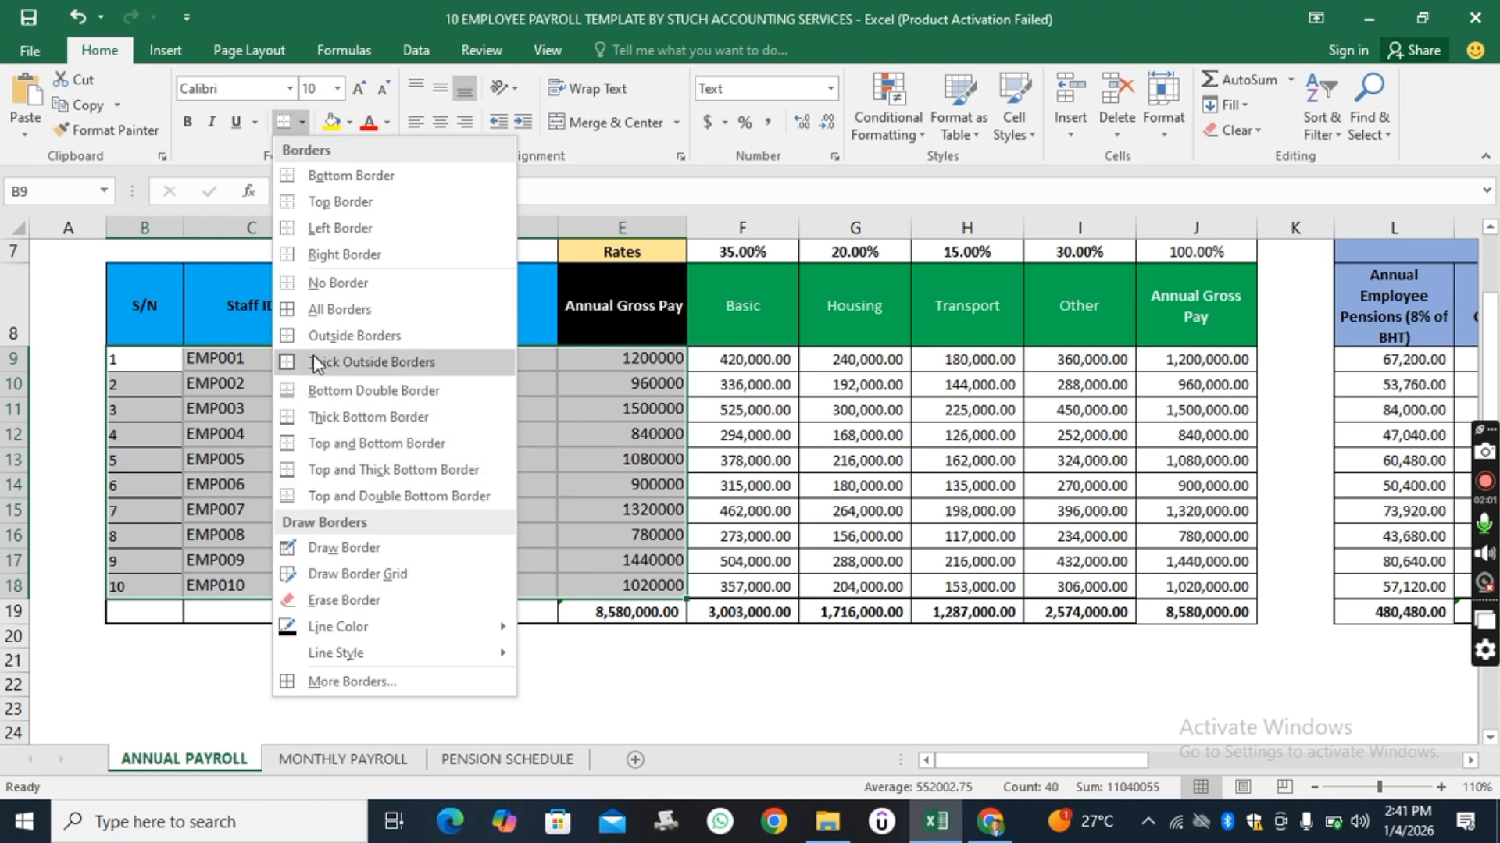
left_click(307, 311)
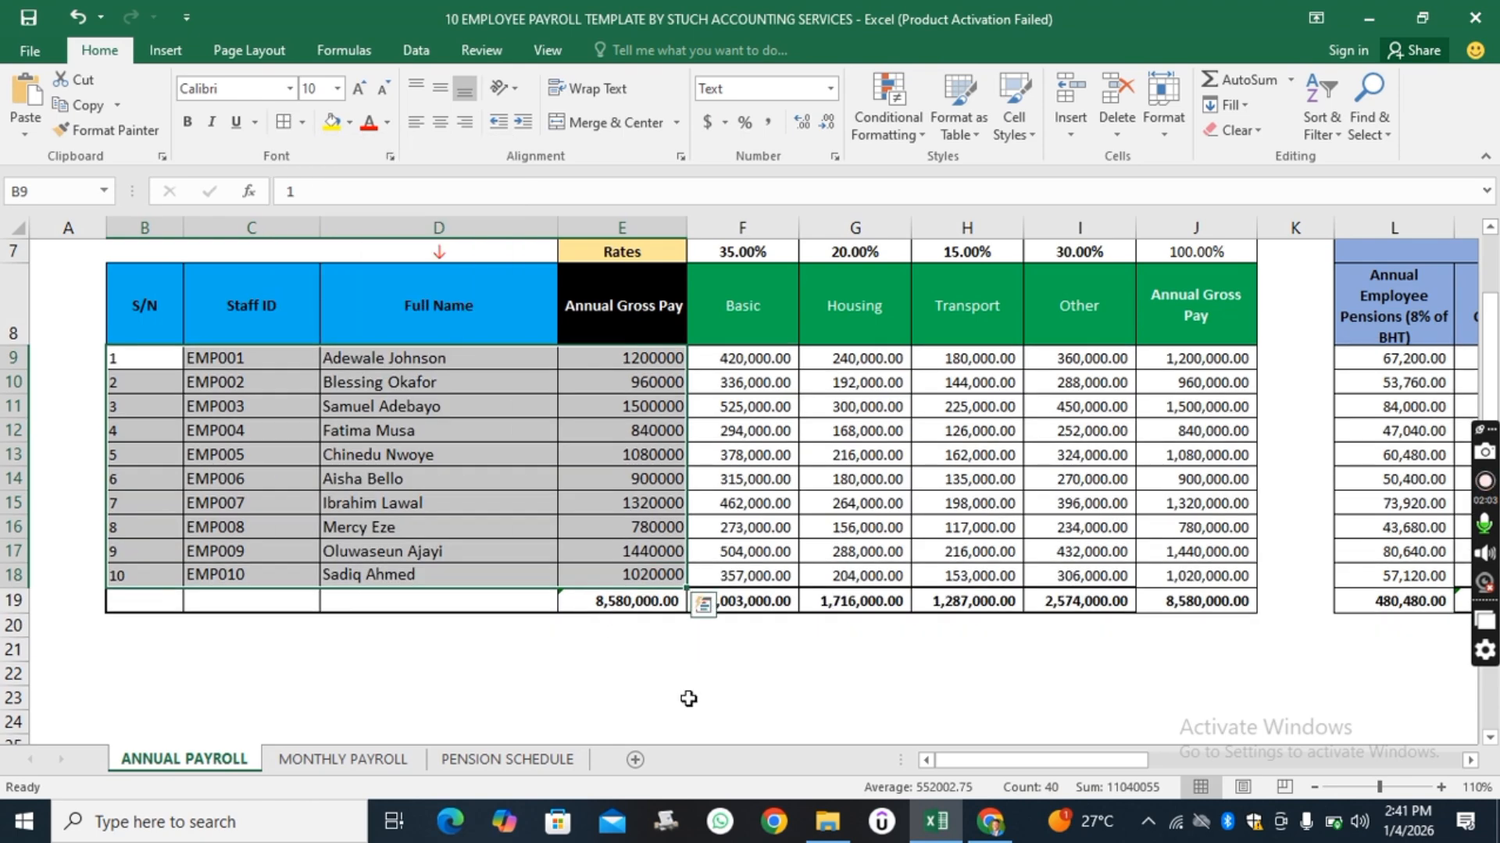
left_click(742, 702)
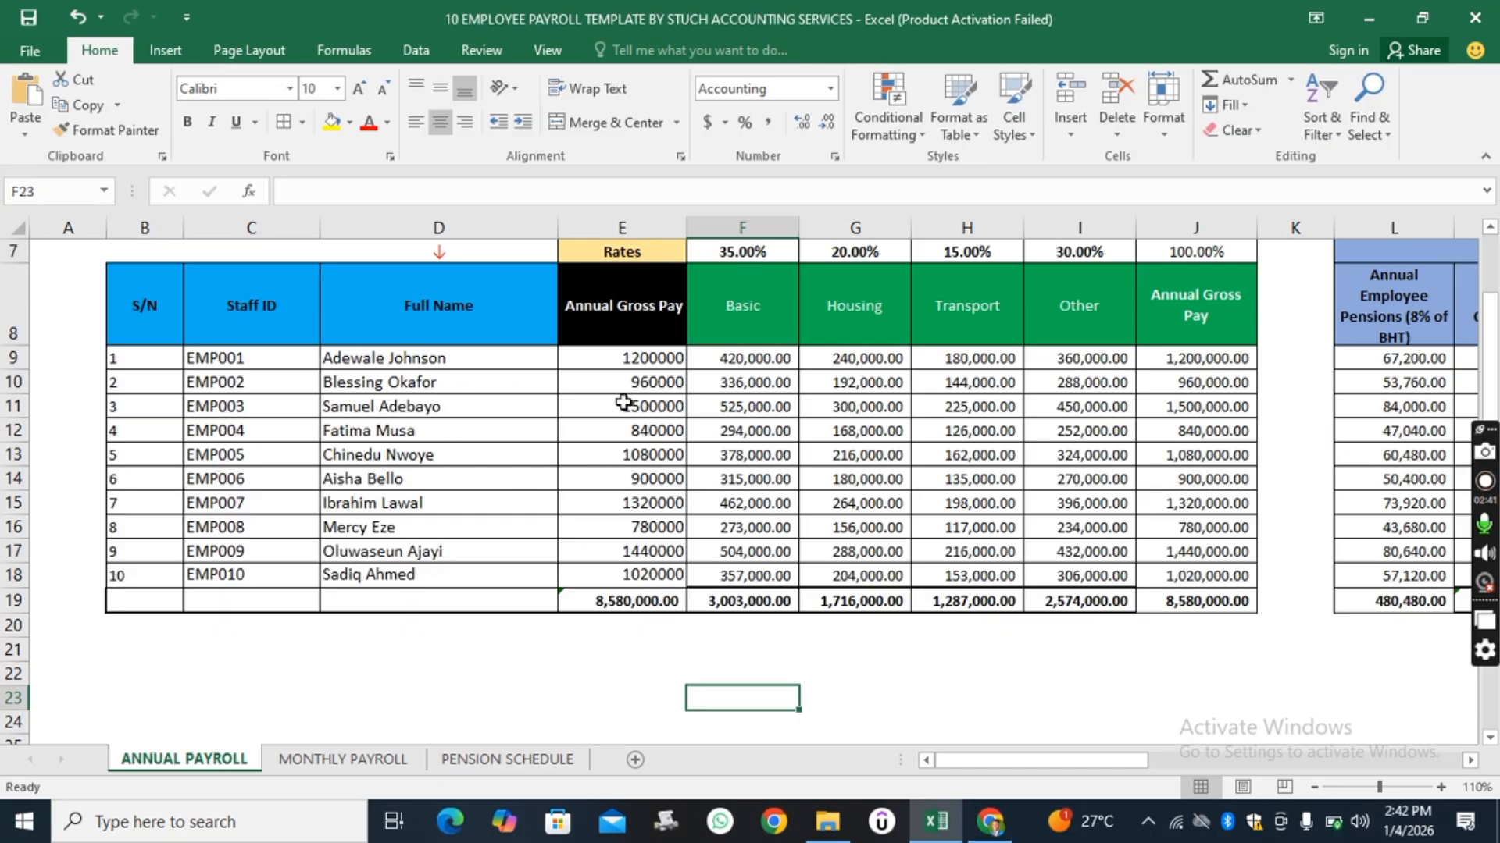
Review the calculated pay breakdown and the Annual Gross Pay formula, then scan across to the tax deduction table.
scroll(653, 371, "down", 1)
scroll(652, 649, "up", 2)
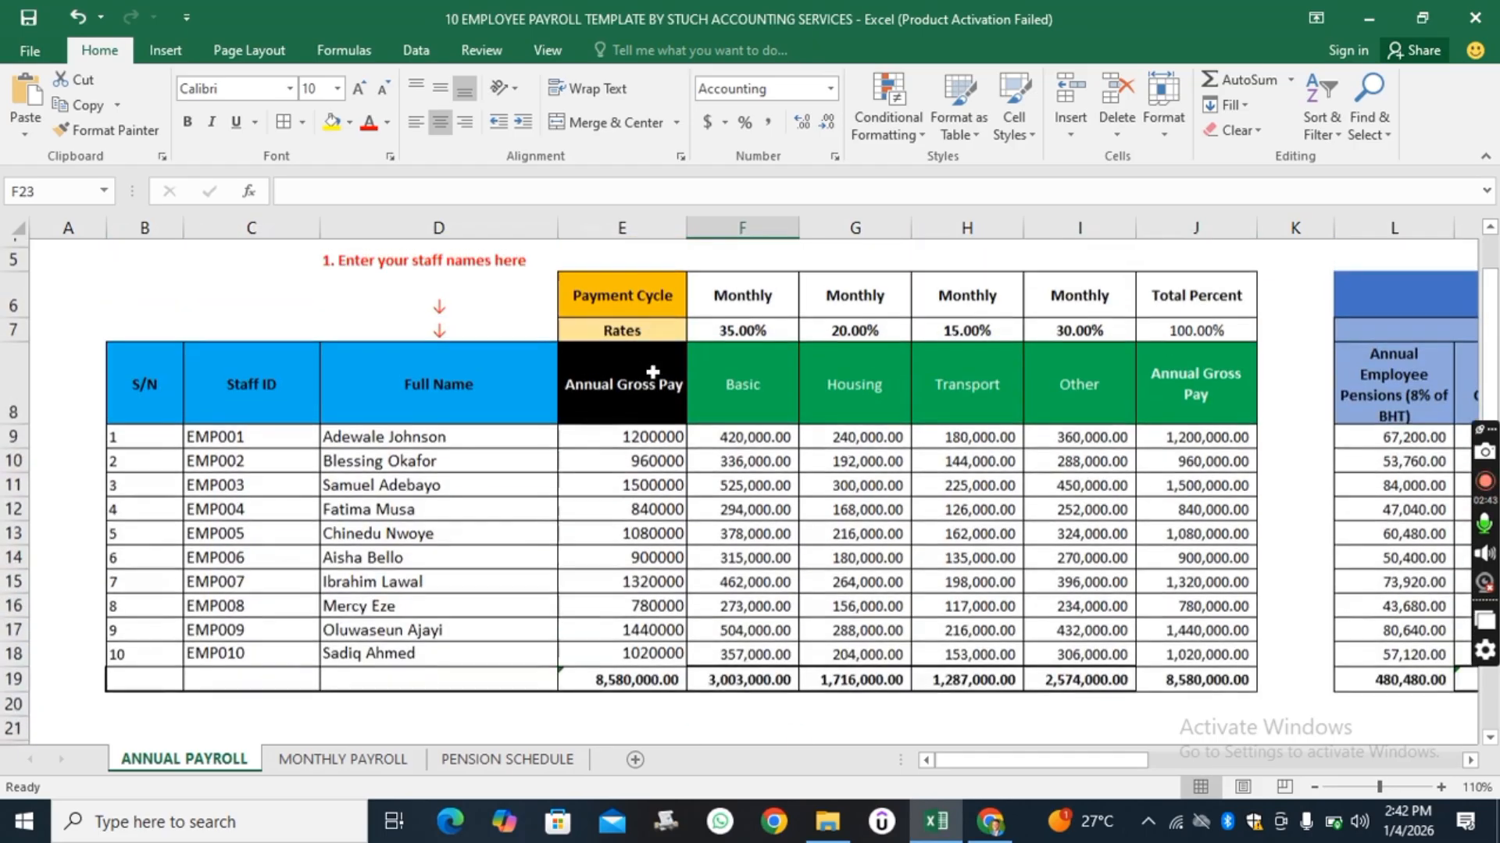
scroll(648, 421, "down", 1)
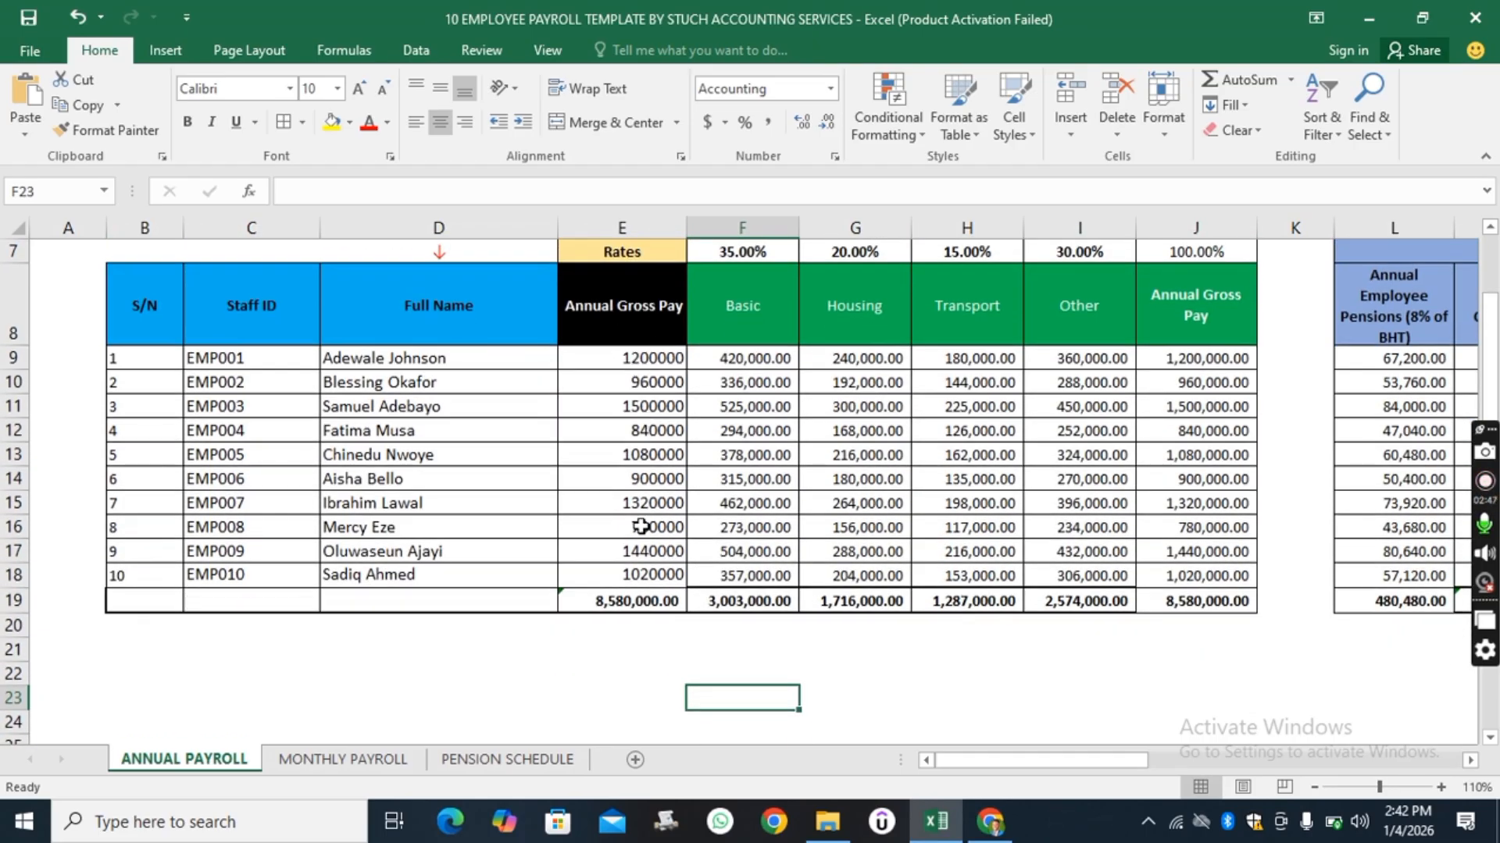
scroll(640, 518, "up", 1)
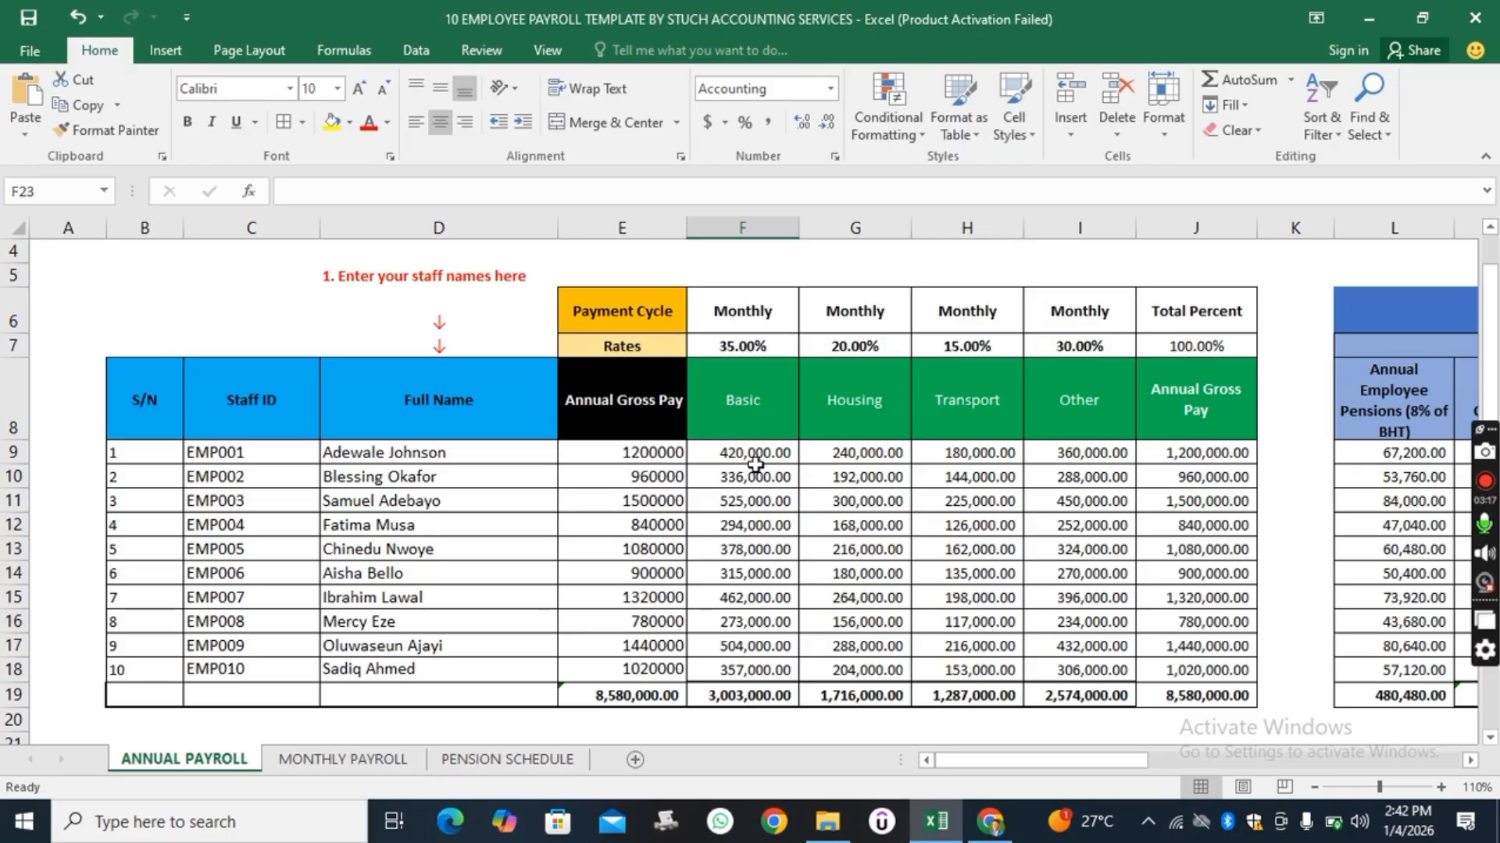
left_click(1228, 452)
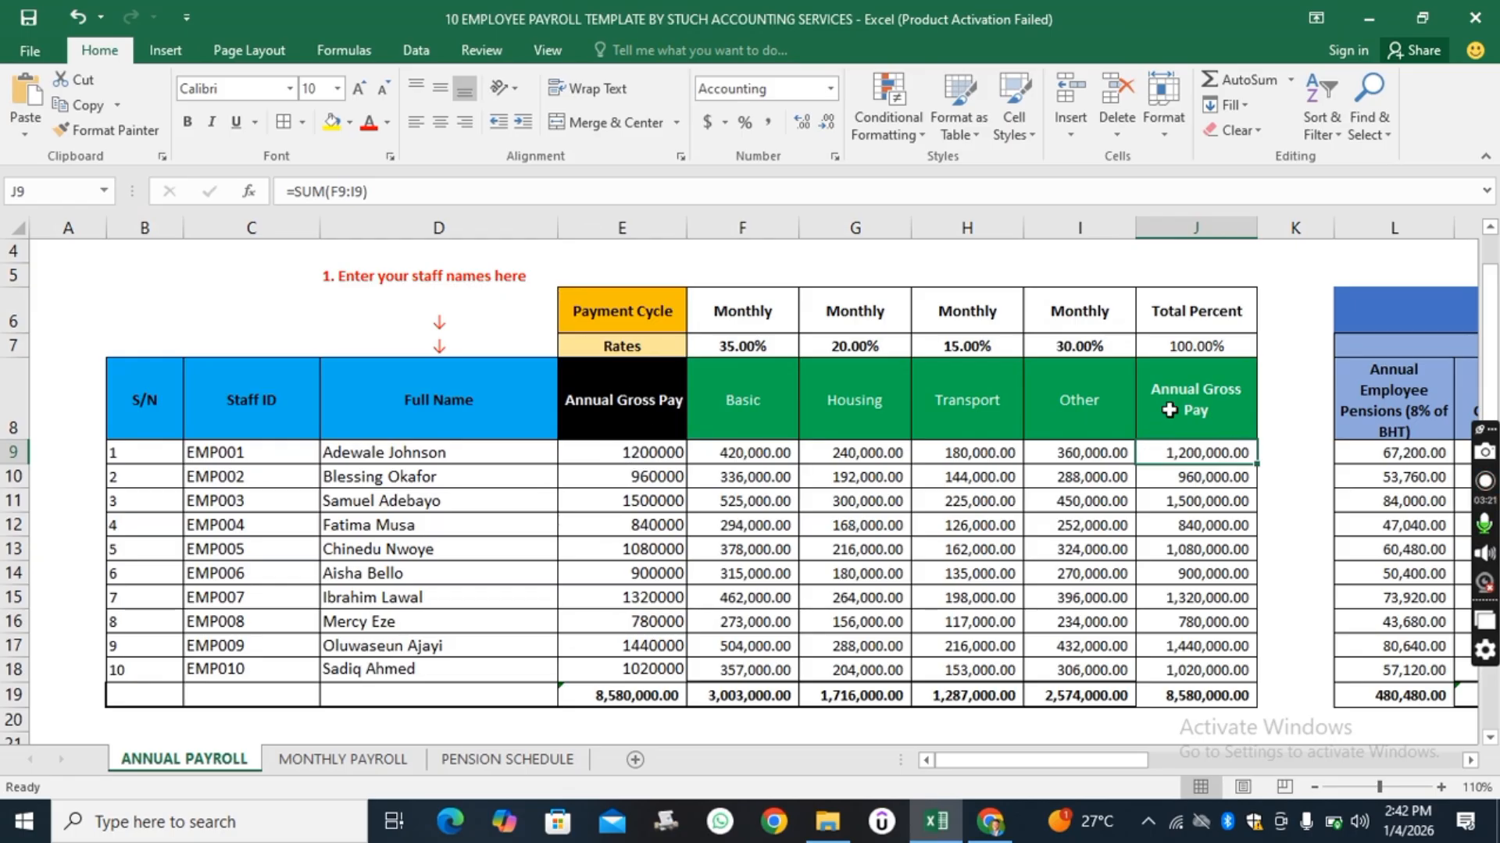
left_click_drag(1123, 762, 1237, 759)
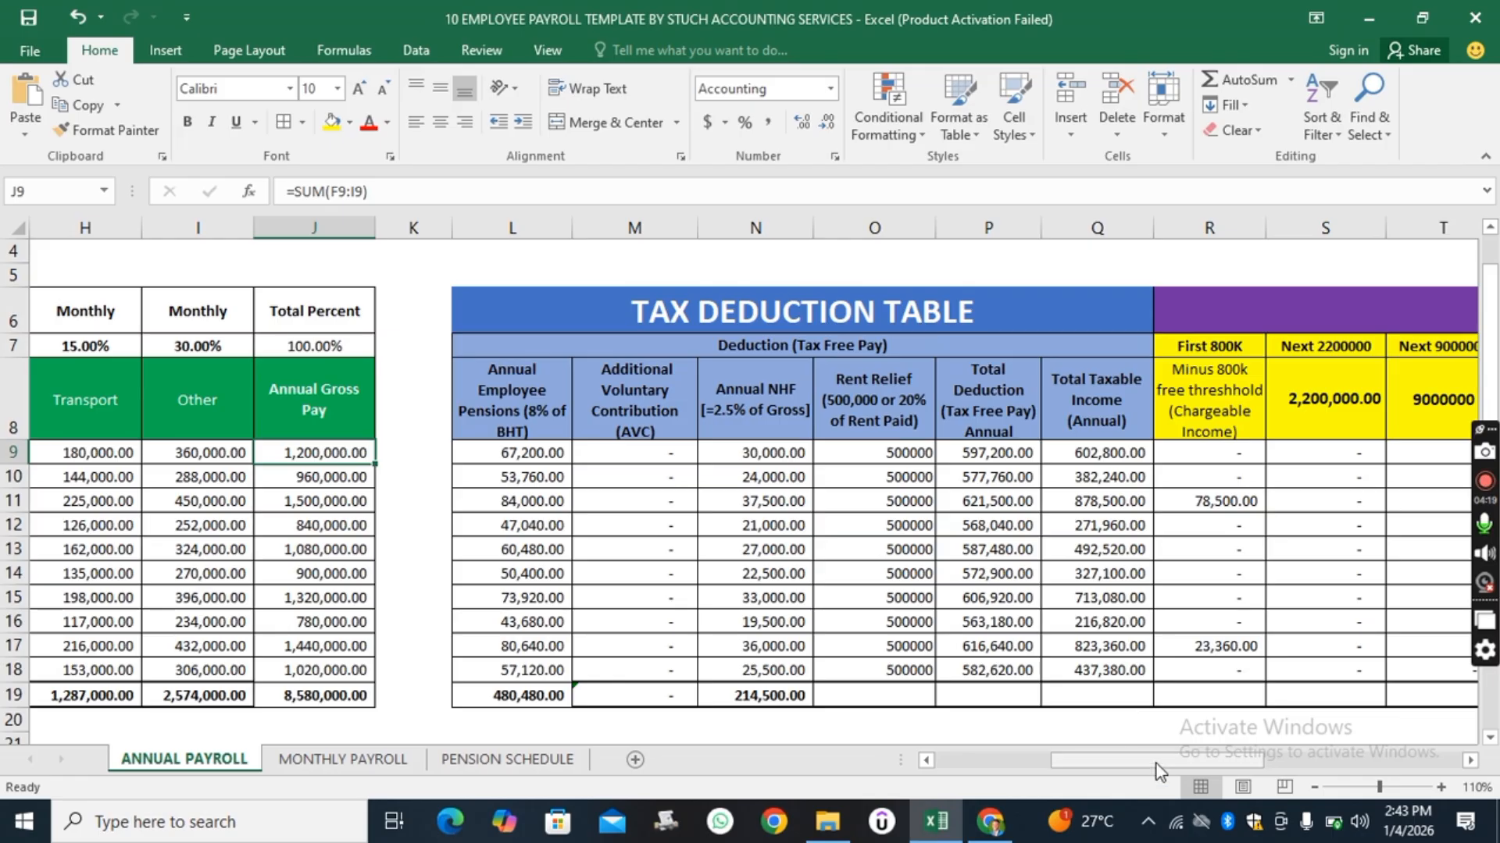
left_click_drag(1183, 764, 1241, 766)
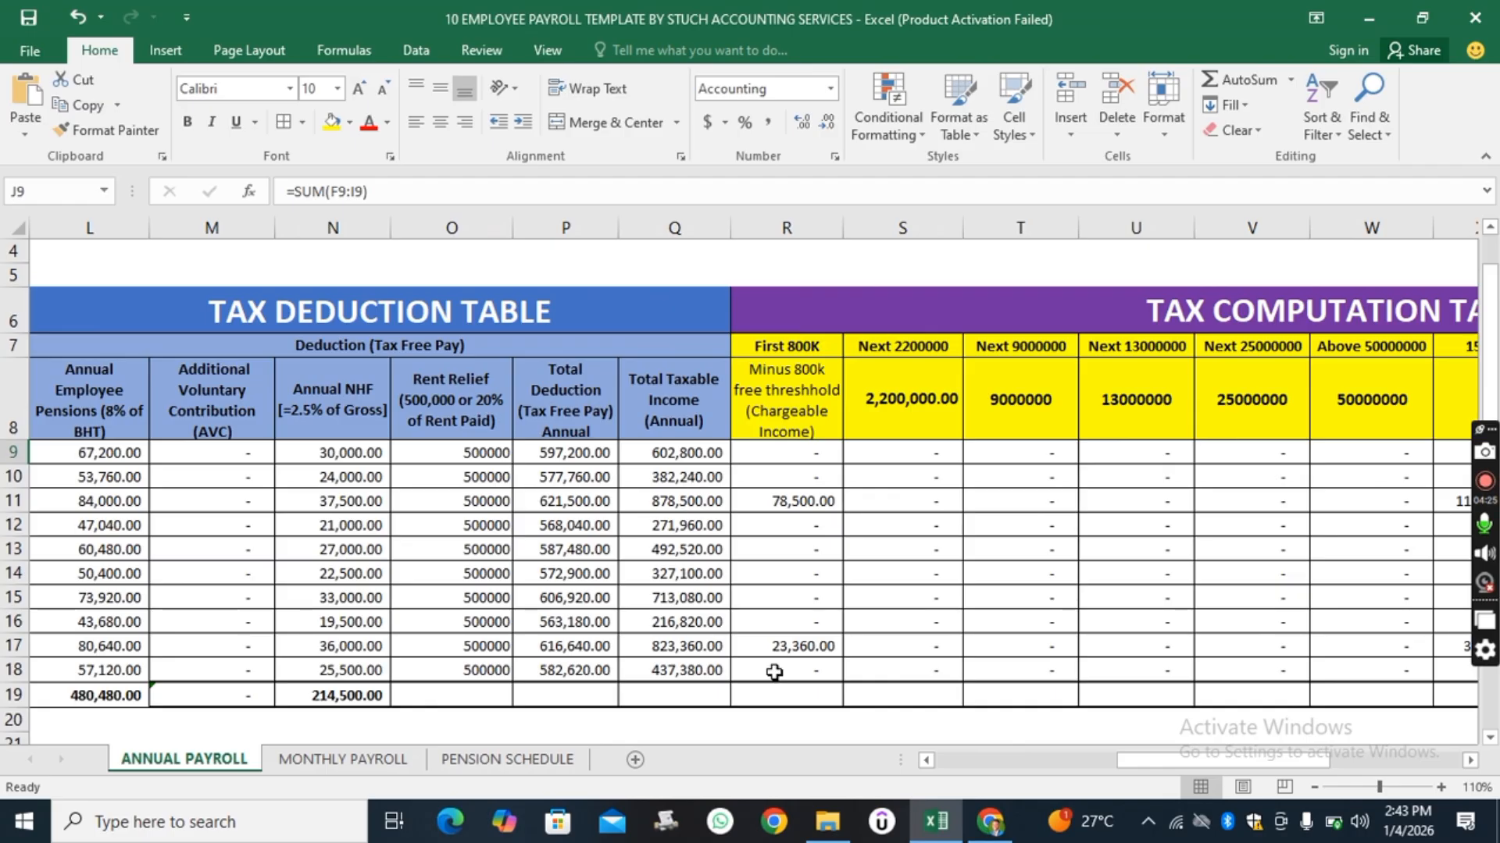
left_click_drag(1184, 763, 1069, 762)
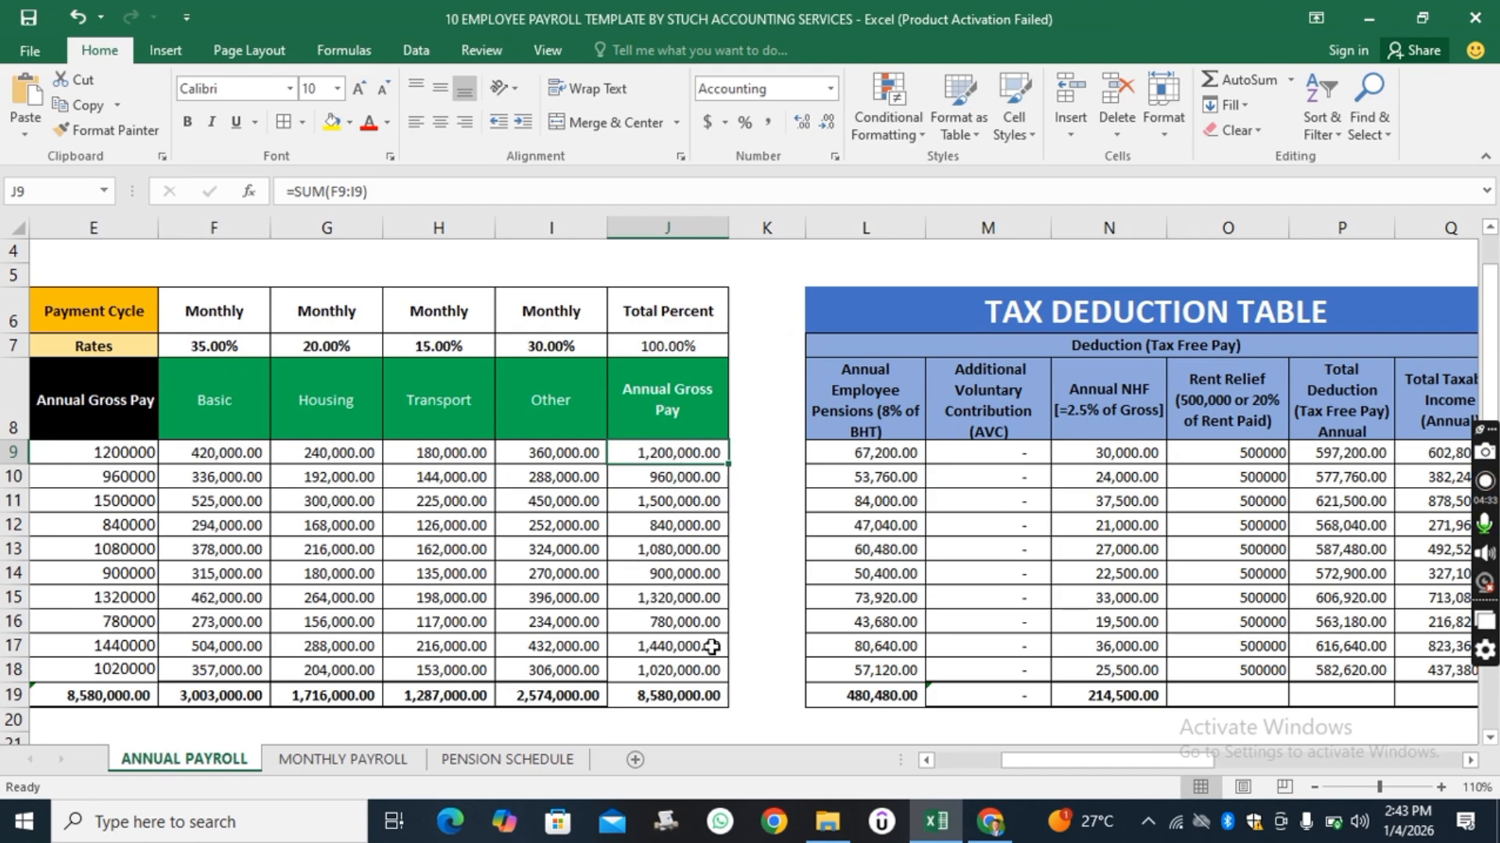
left_click_drag(1119, 764, 1234, 761)
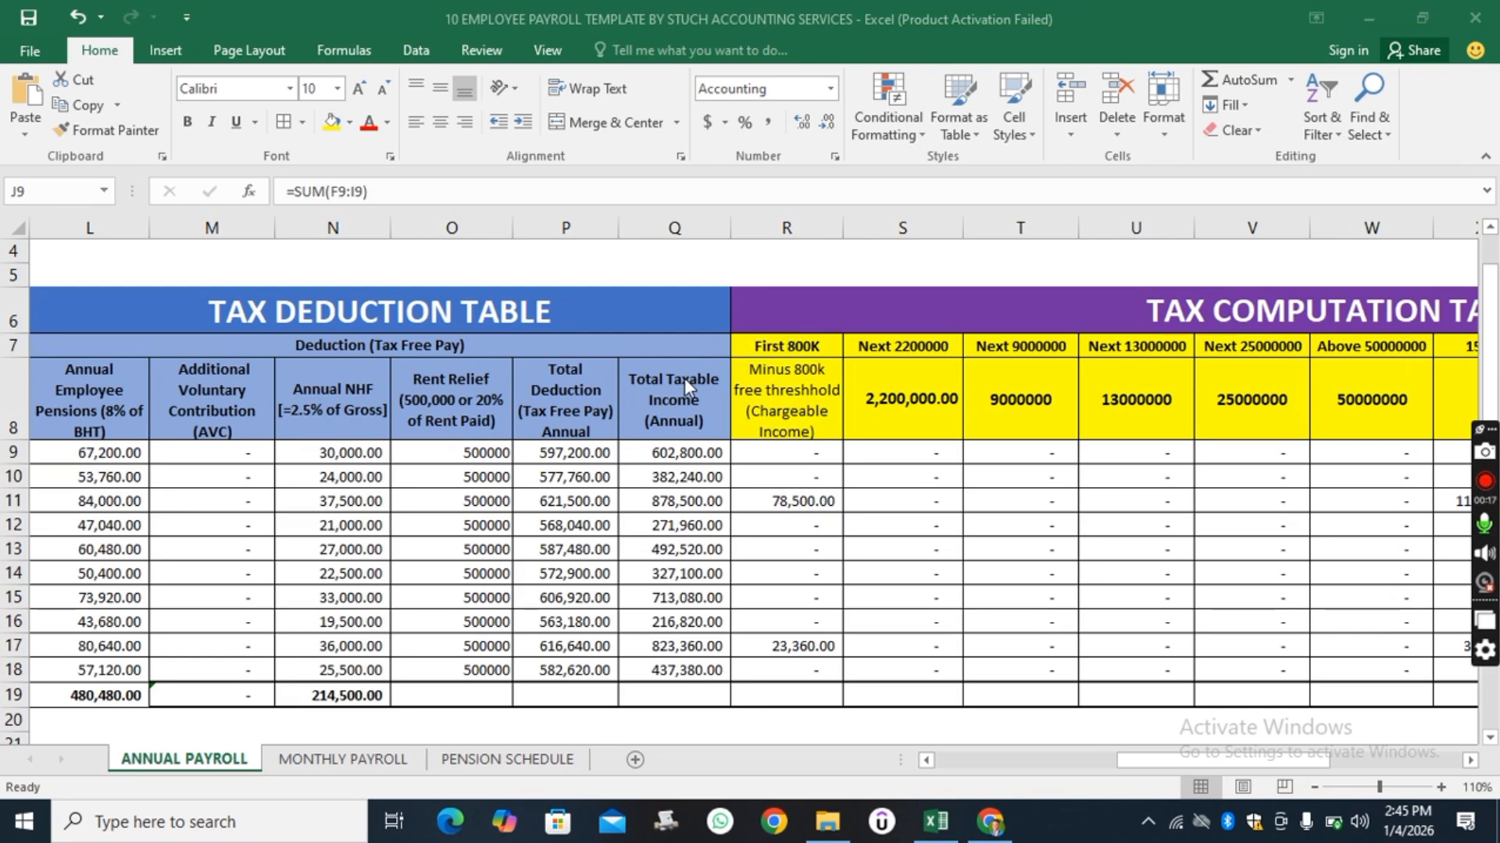
Inspect the Total Taxable Income formulas for the first staff rows in the tax deduction table.
left_click(678, 453)
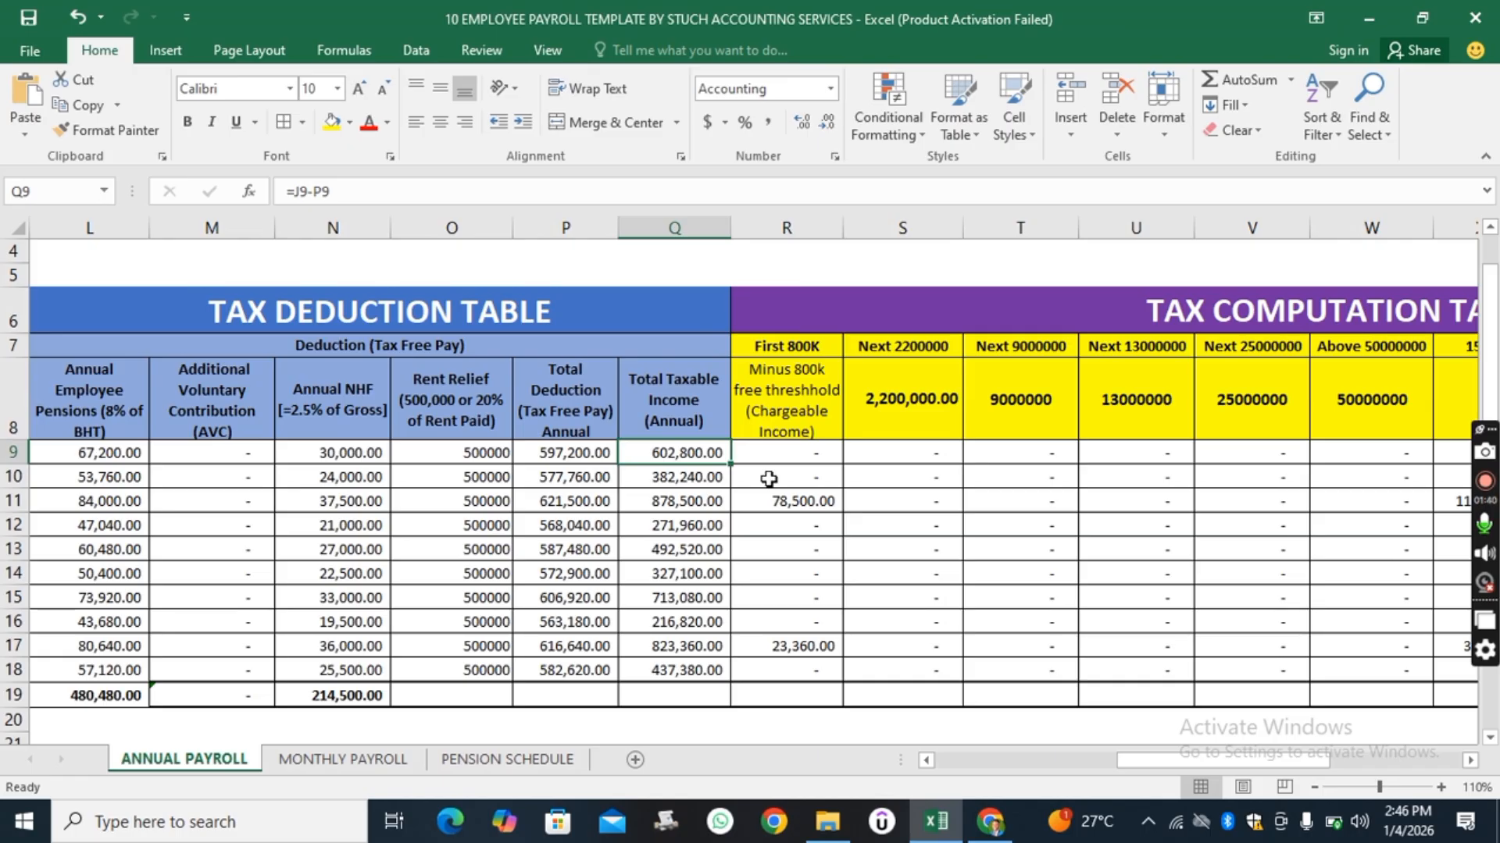
scroll(769, 479, "down", 1)
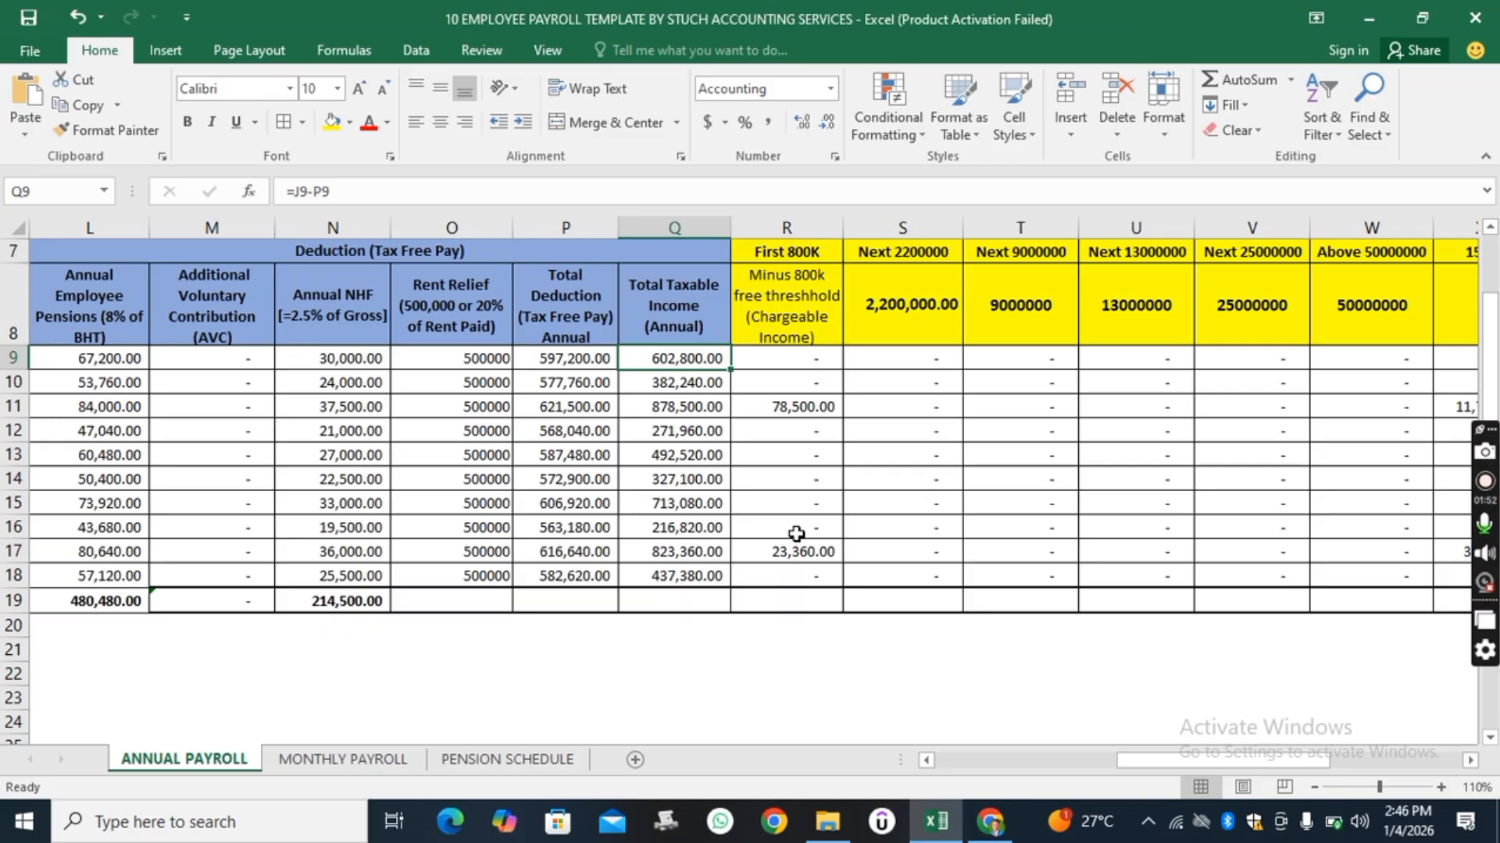
scroll(807, 505, "up", 1)
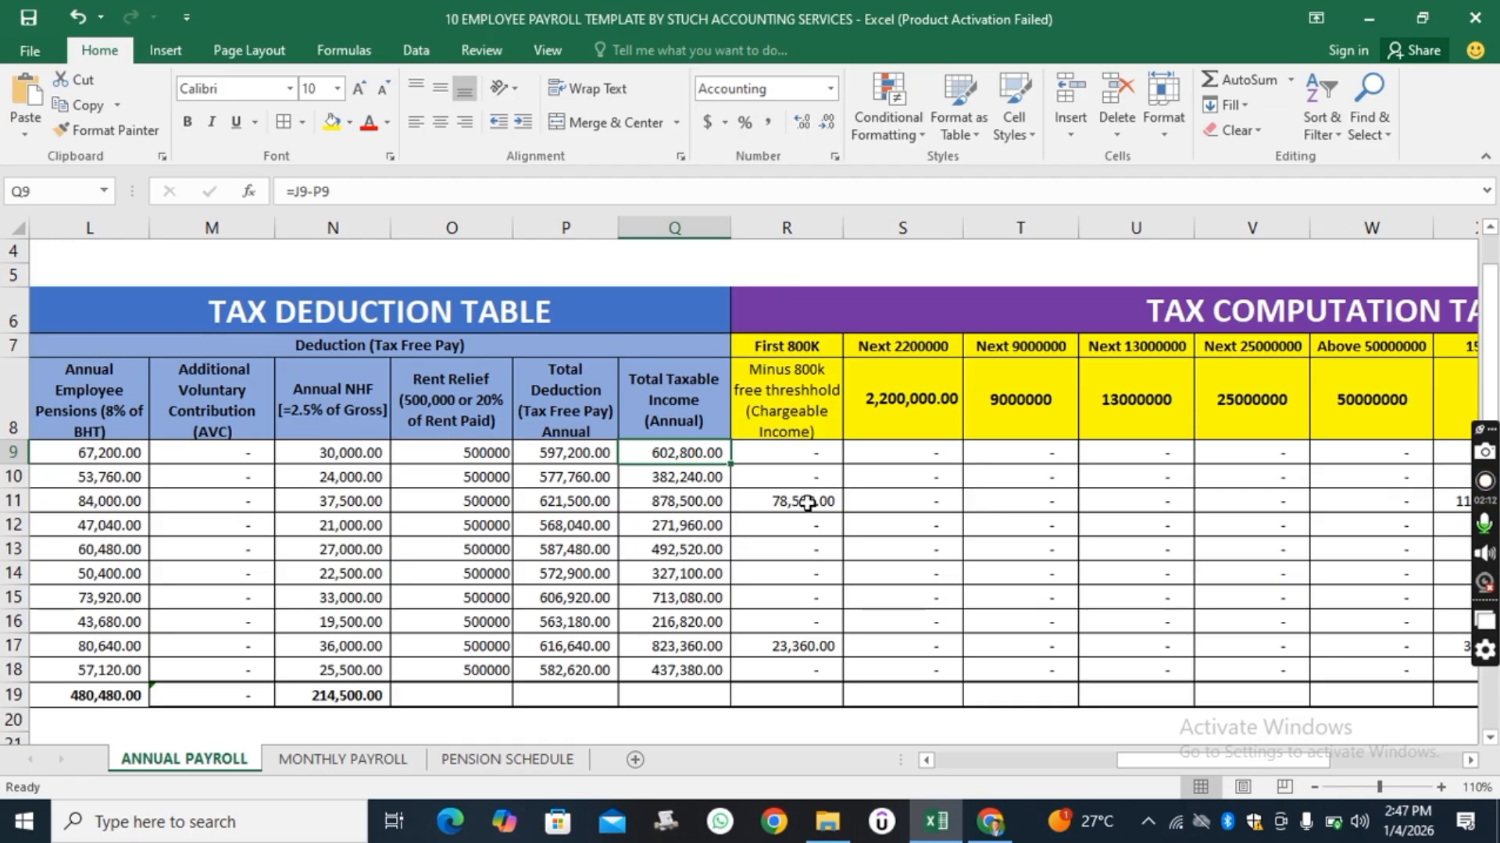
left_click(692, 485)
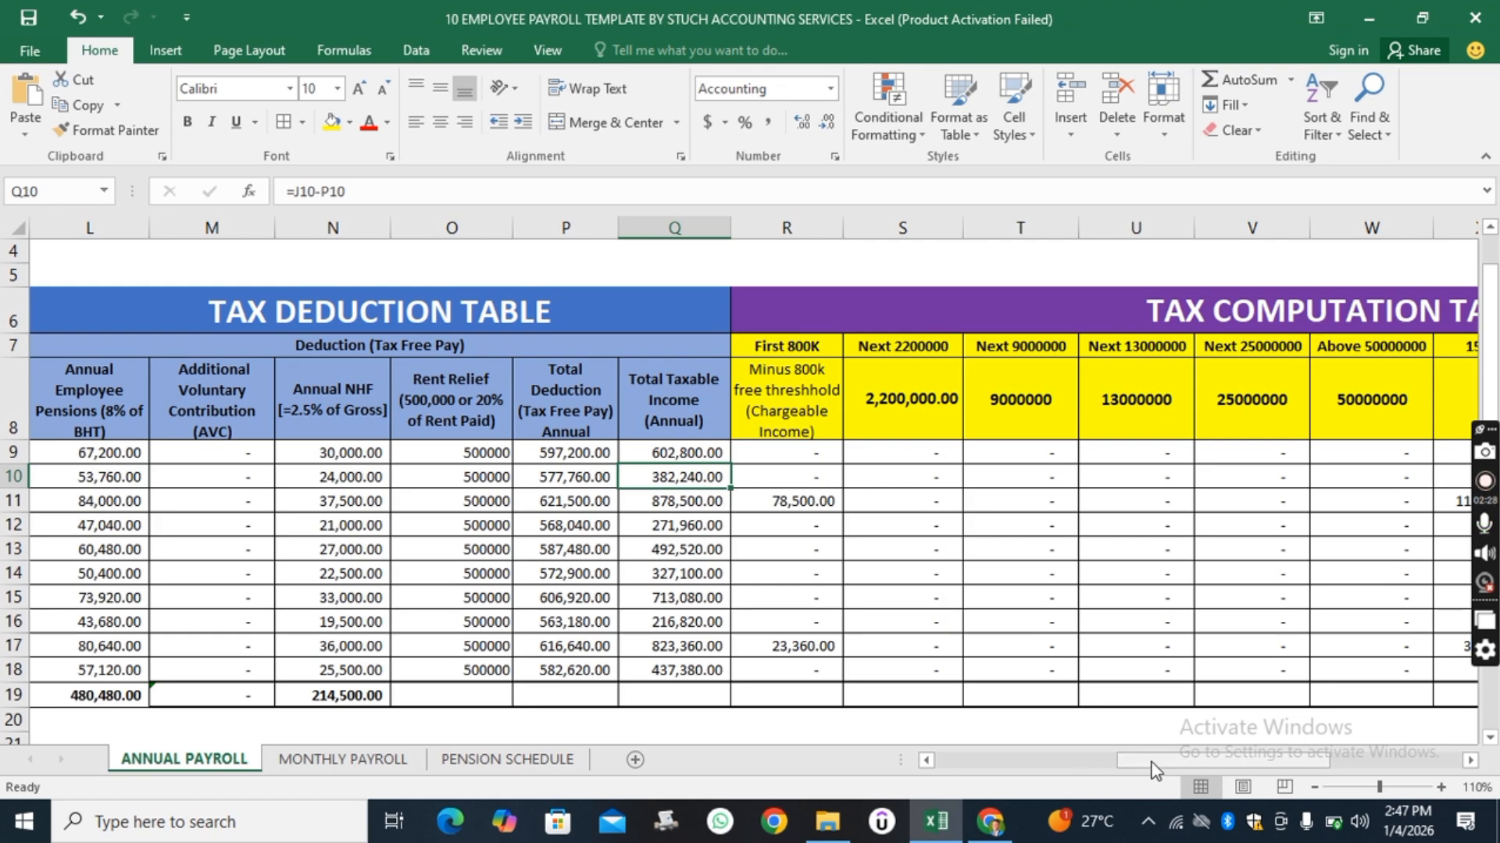
left_click(684, 501)
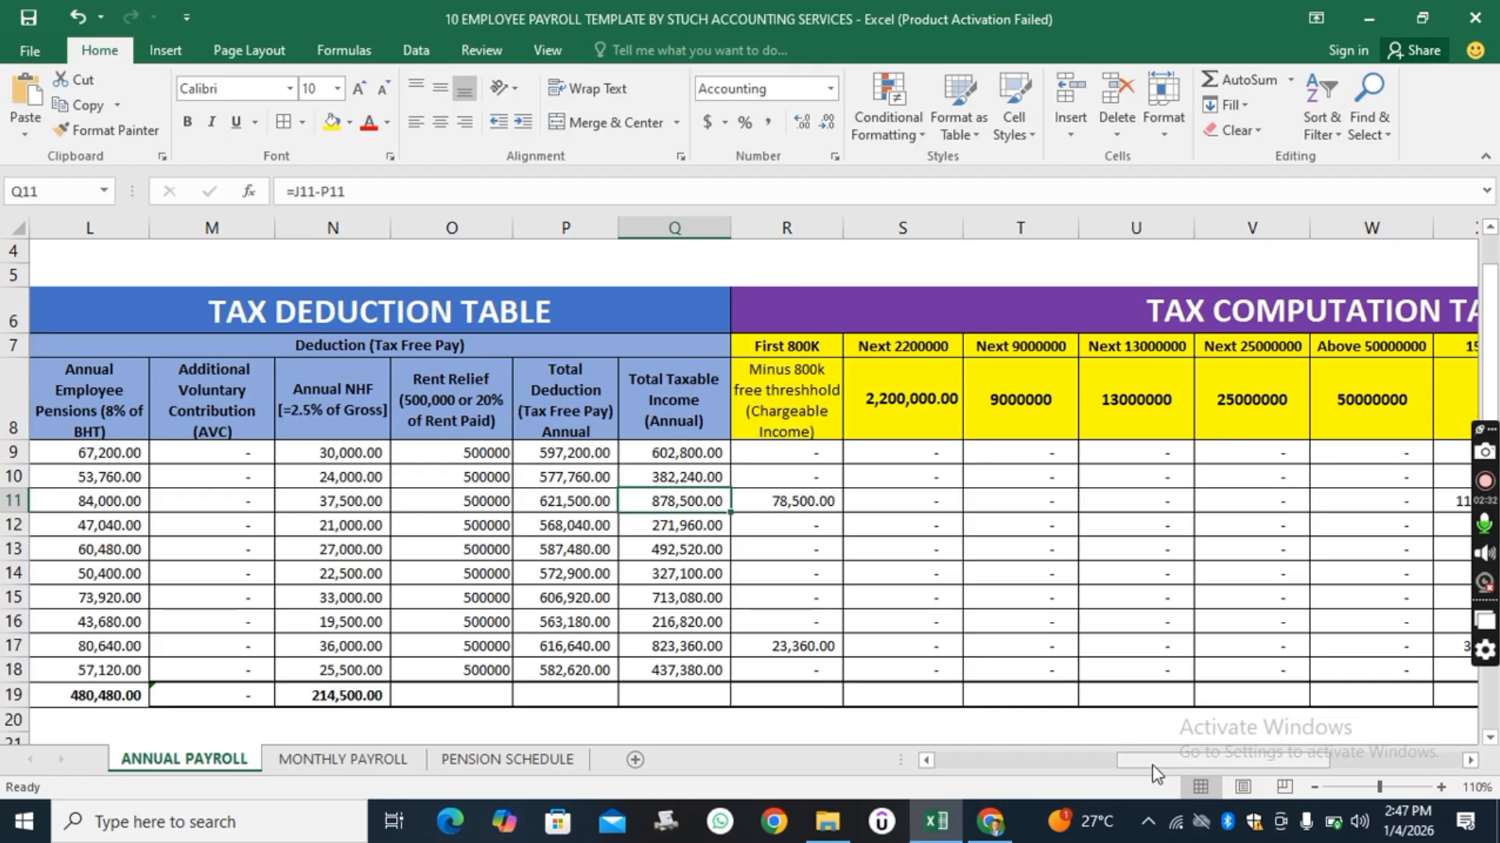
left_click_drag(1153, 767, 949, 793)
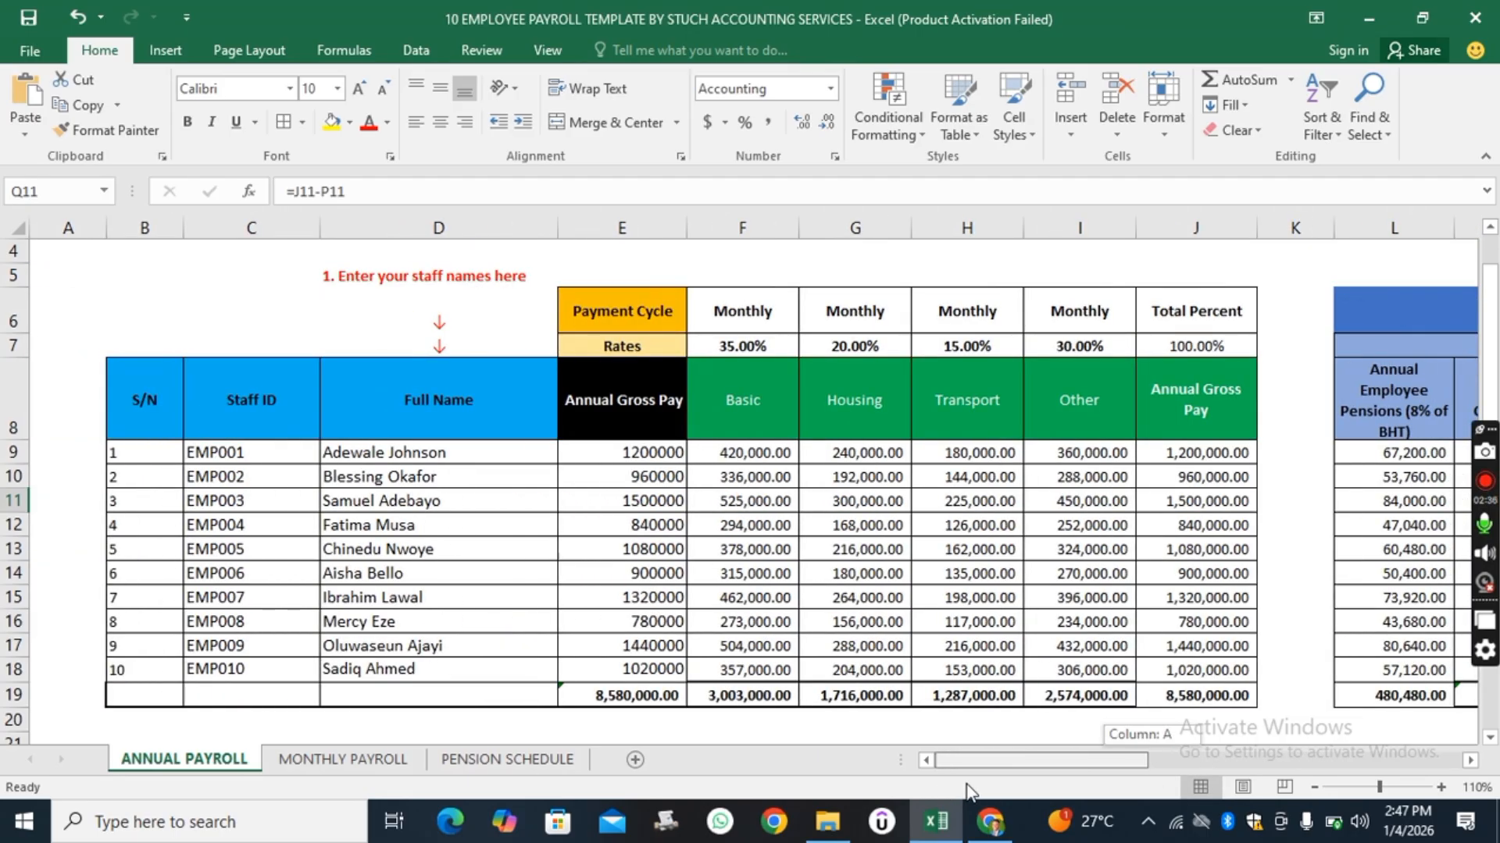
left_click_drag(972, 790, 1113, 754)
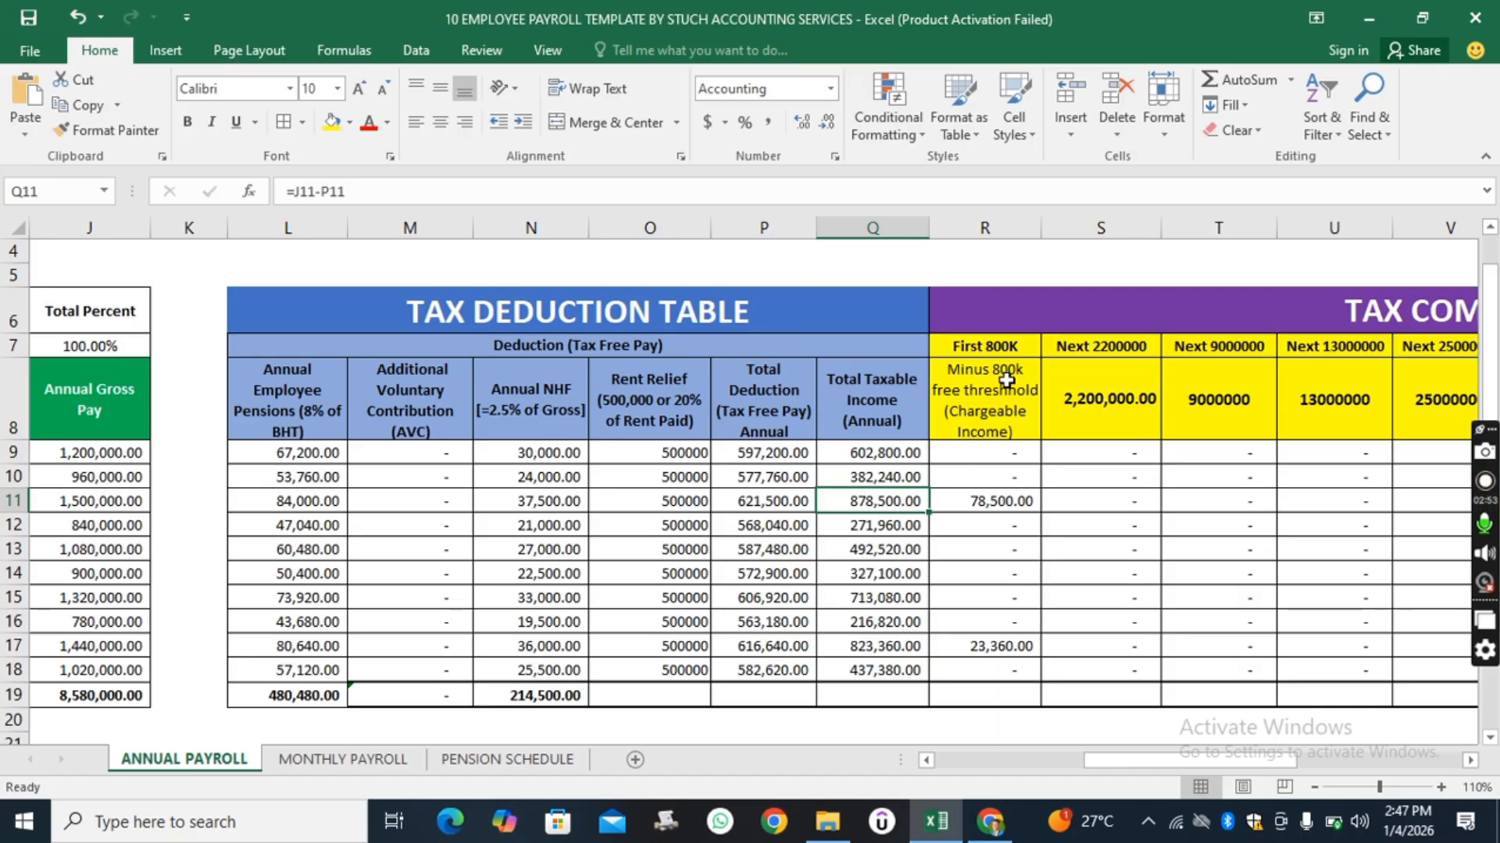
Inspect the chargeable income, 15% band tax and Annual PAYE Tax formulas for the third employee's row.
left_click(993, 510)
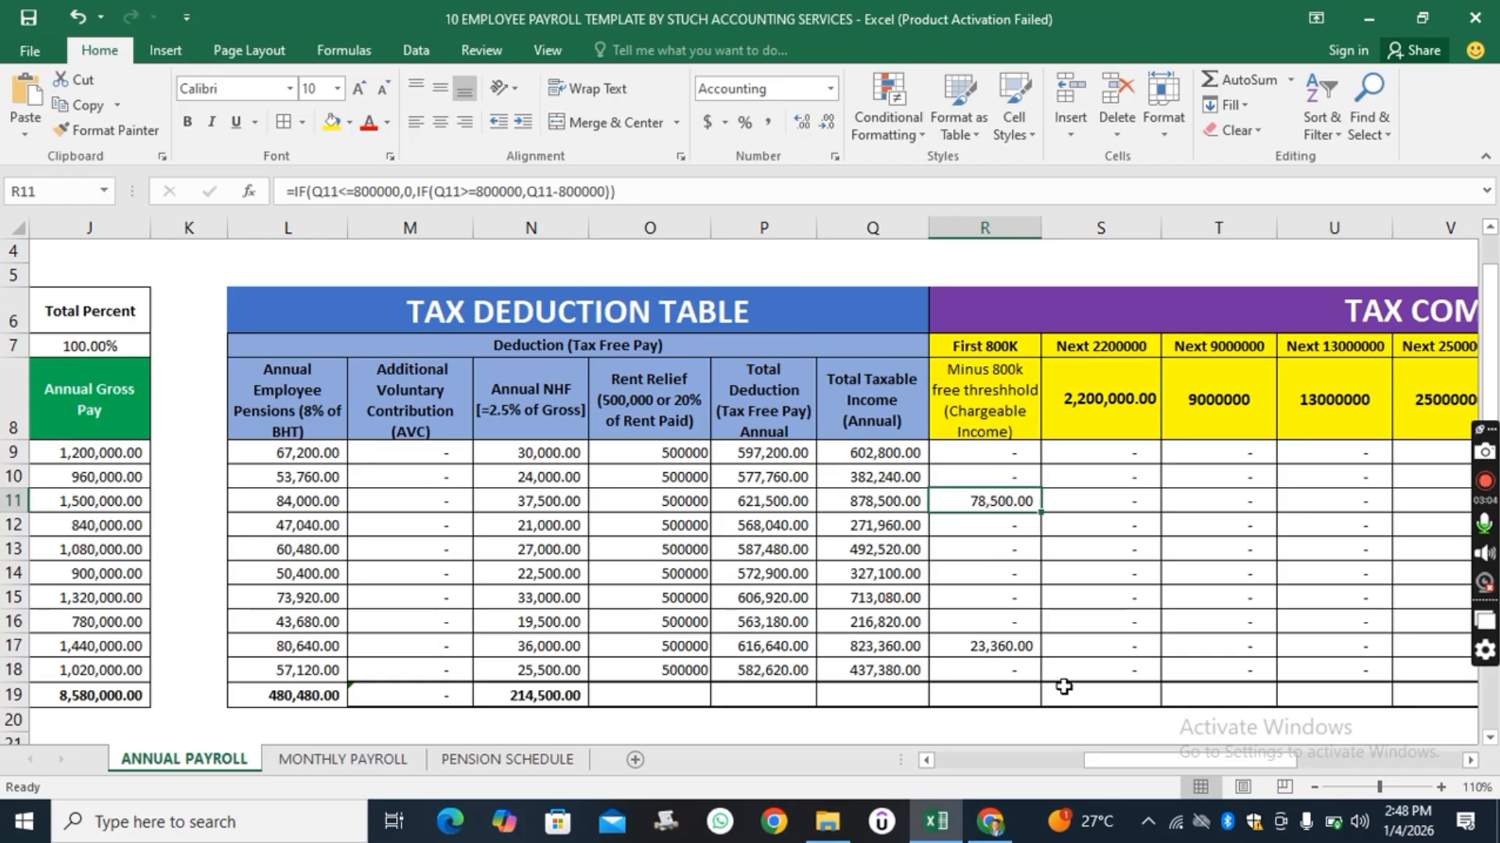
left_click_drag(1132, 761, 1203, 762)
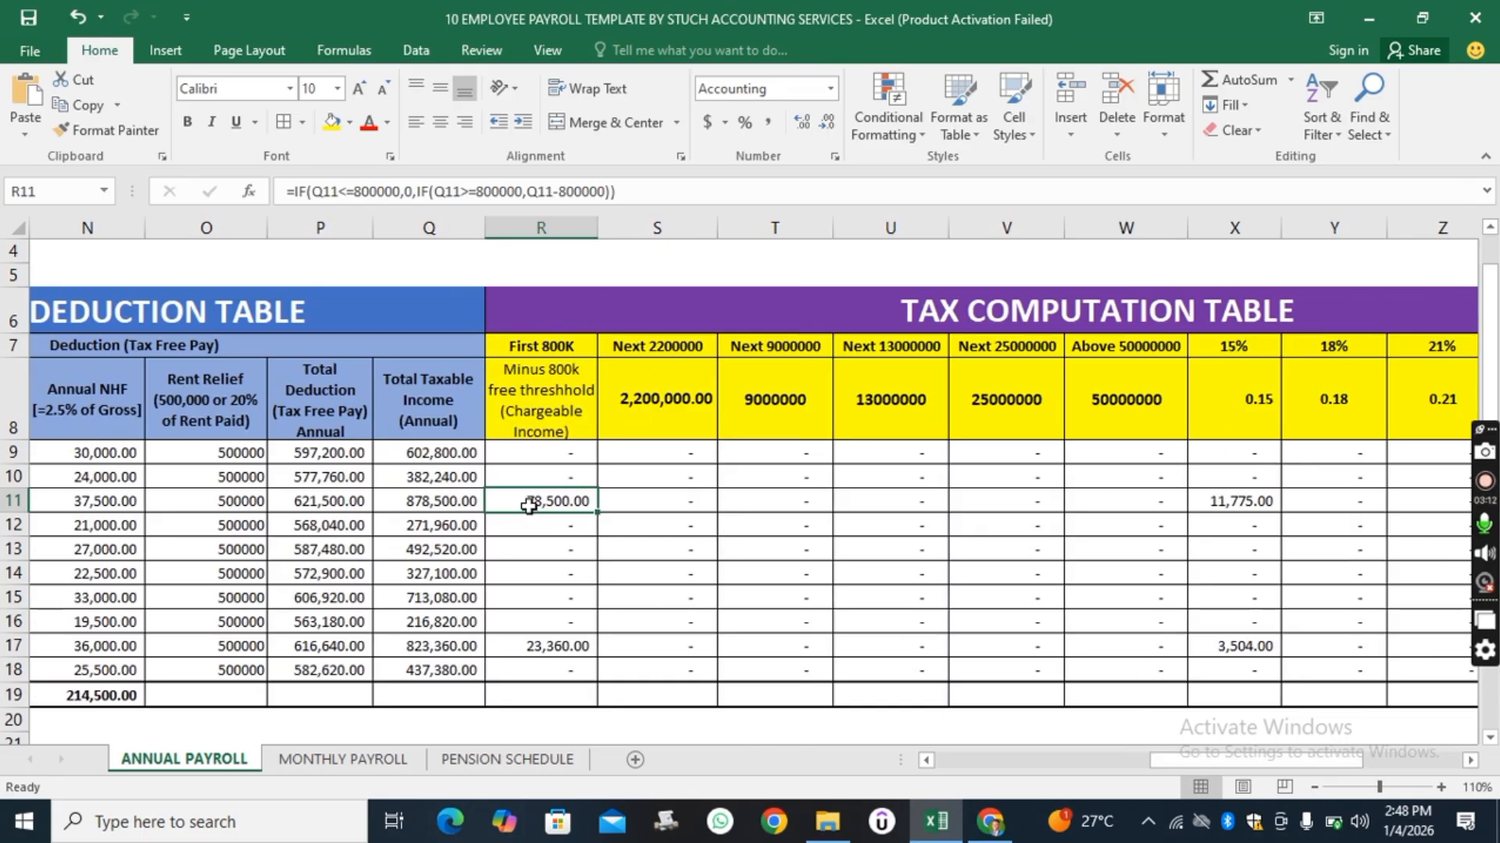
left_click(1243, 508)
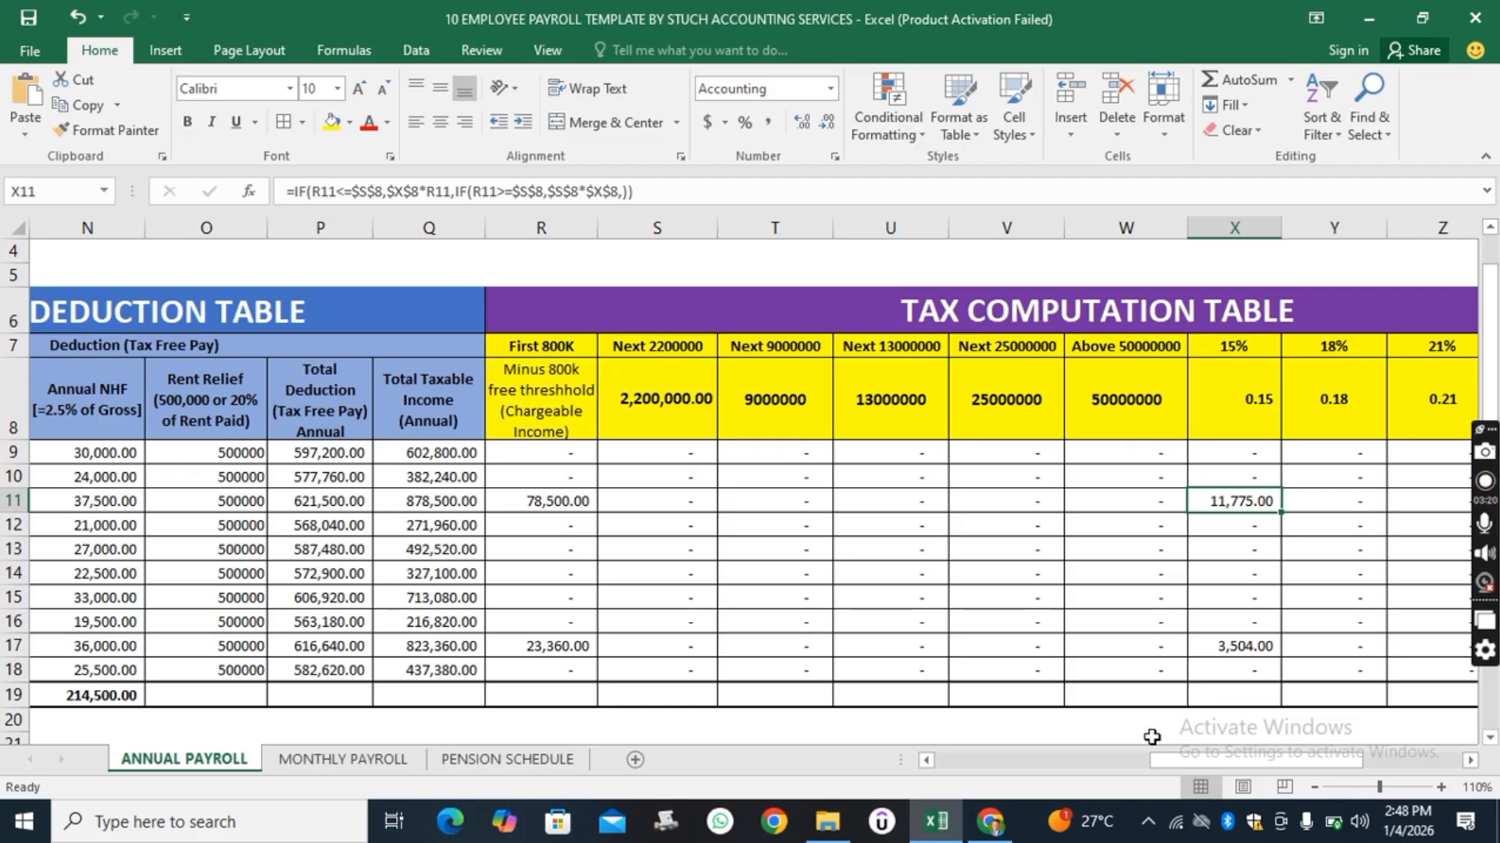
left_click_drag(1169, 753, 1335, 756)
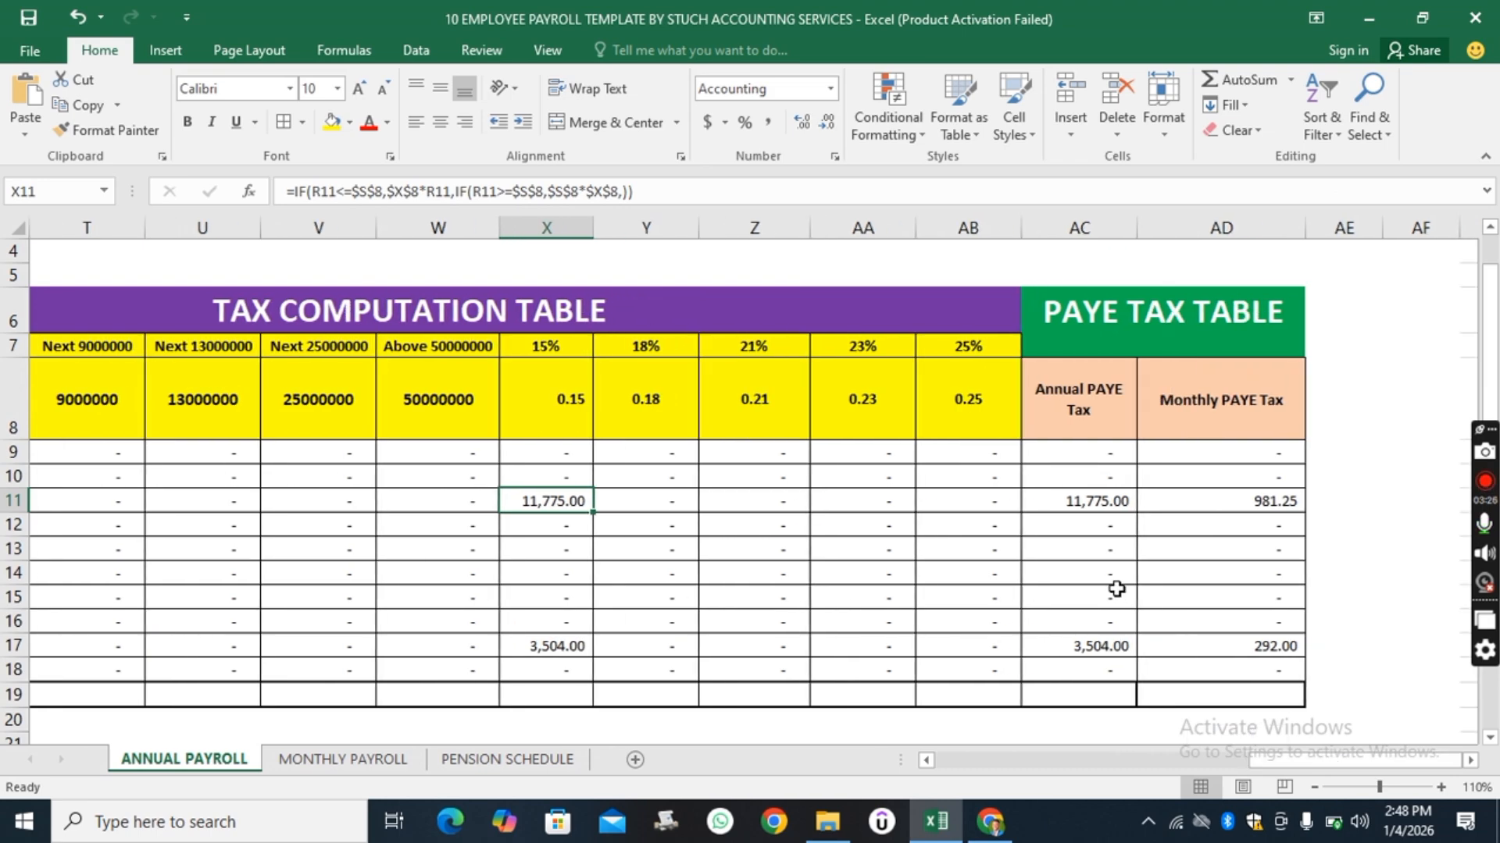
left_click(1096, 506)
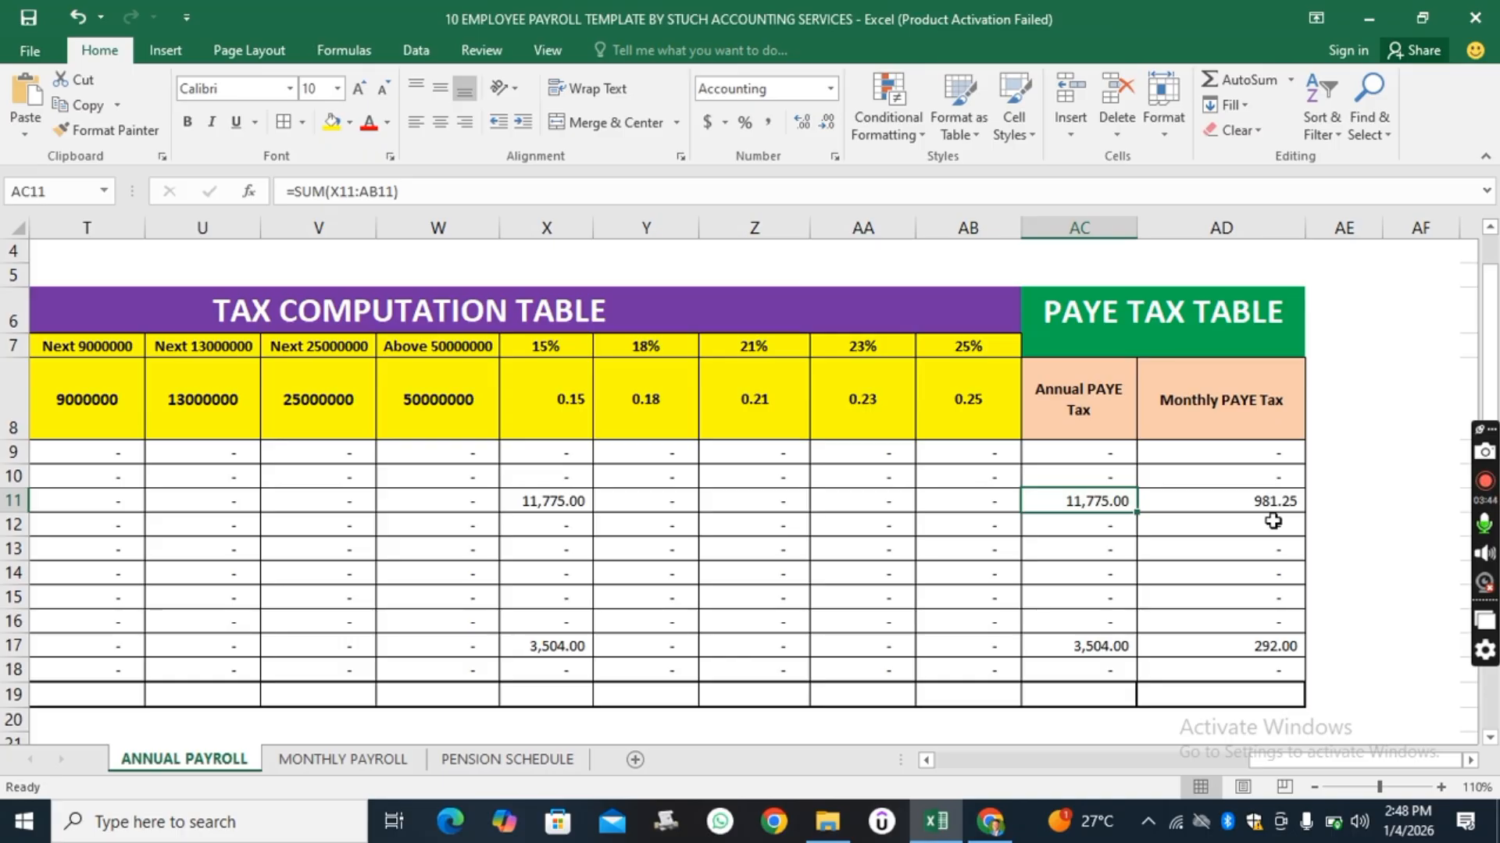
Inspect the Annual and Monthly PAYE Tax formulas for the third employee, then the ninth employee's 15% band and PAYE formulas.
left_click(1259, 501)
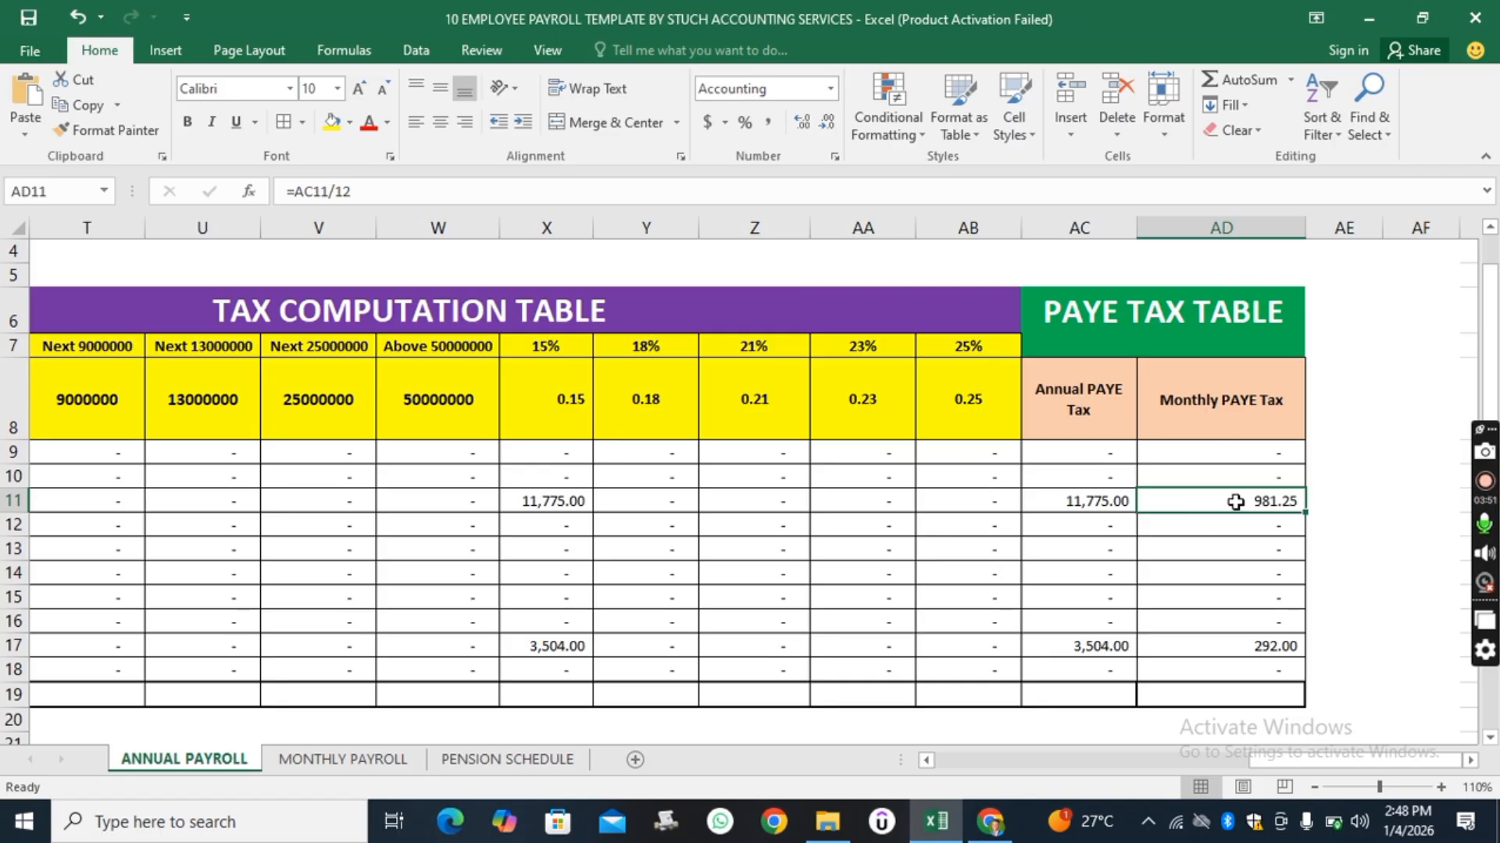
left_click(1081, 506)
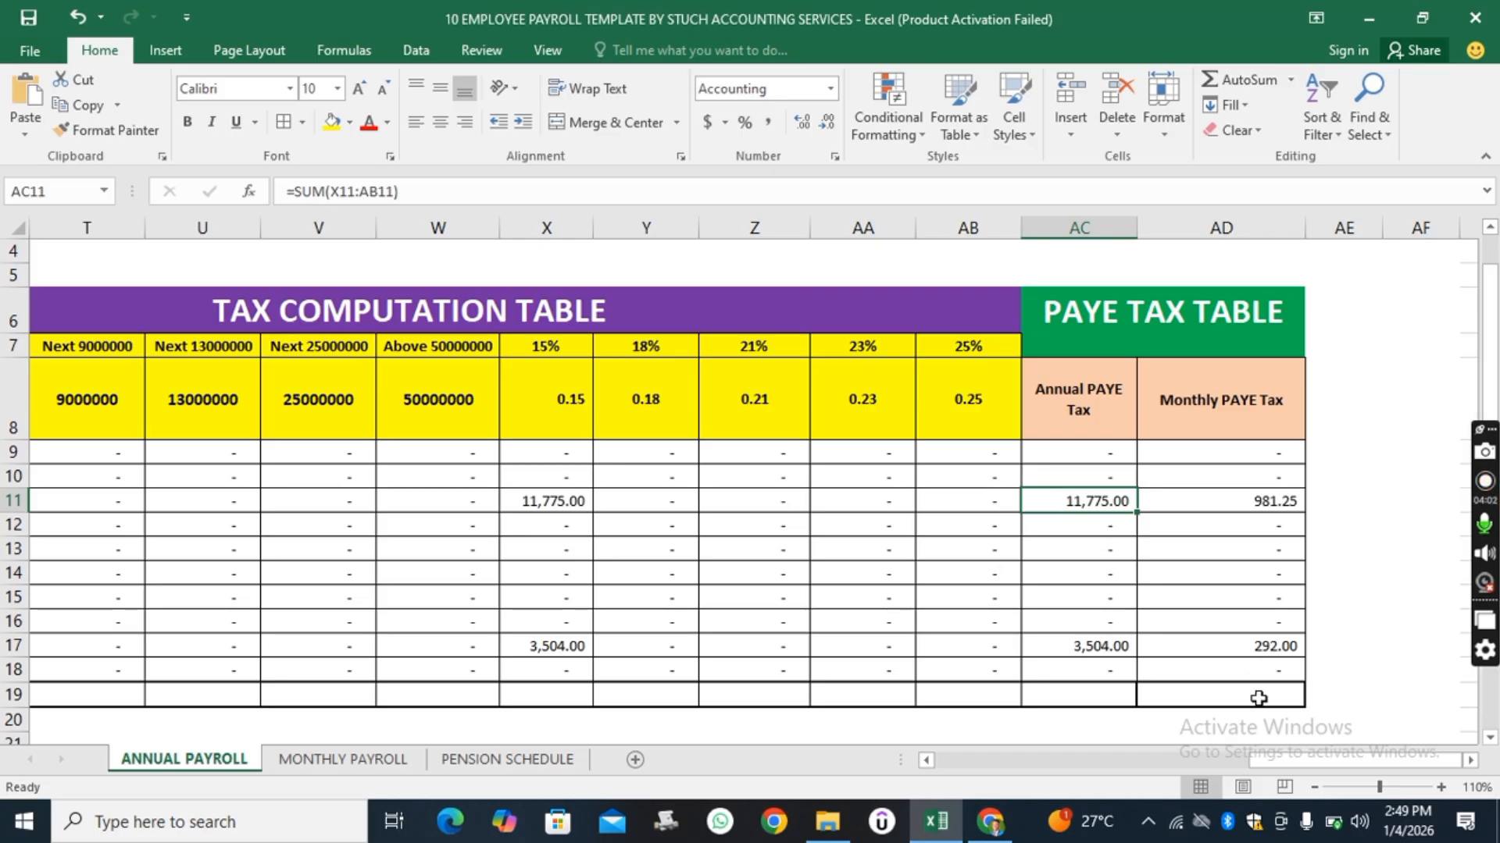
left_click_drag(1270, 762, 1130, 769)
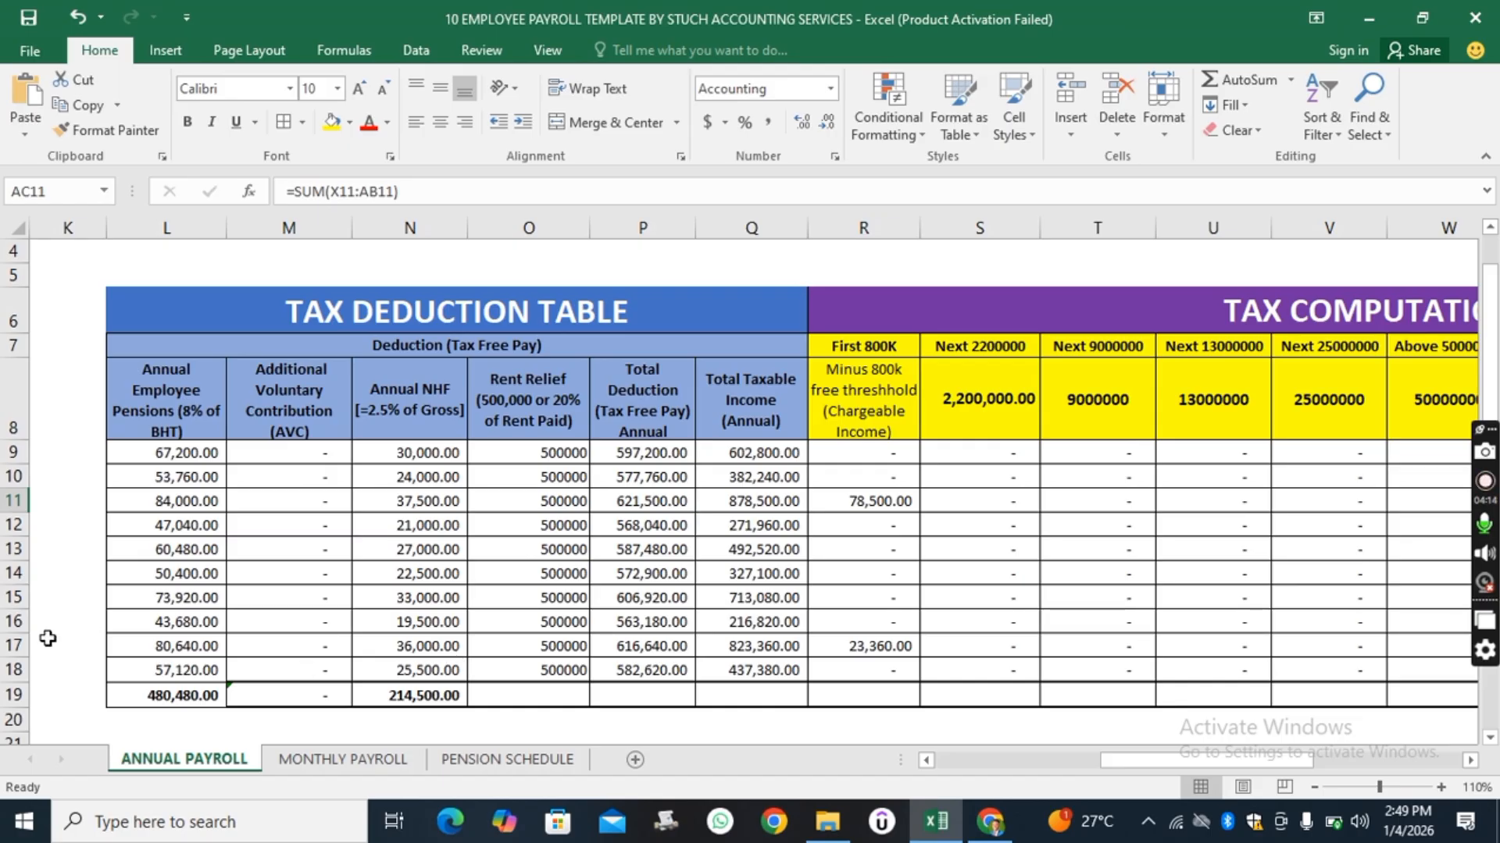
left_click(14, 646)
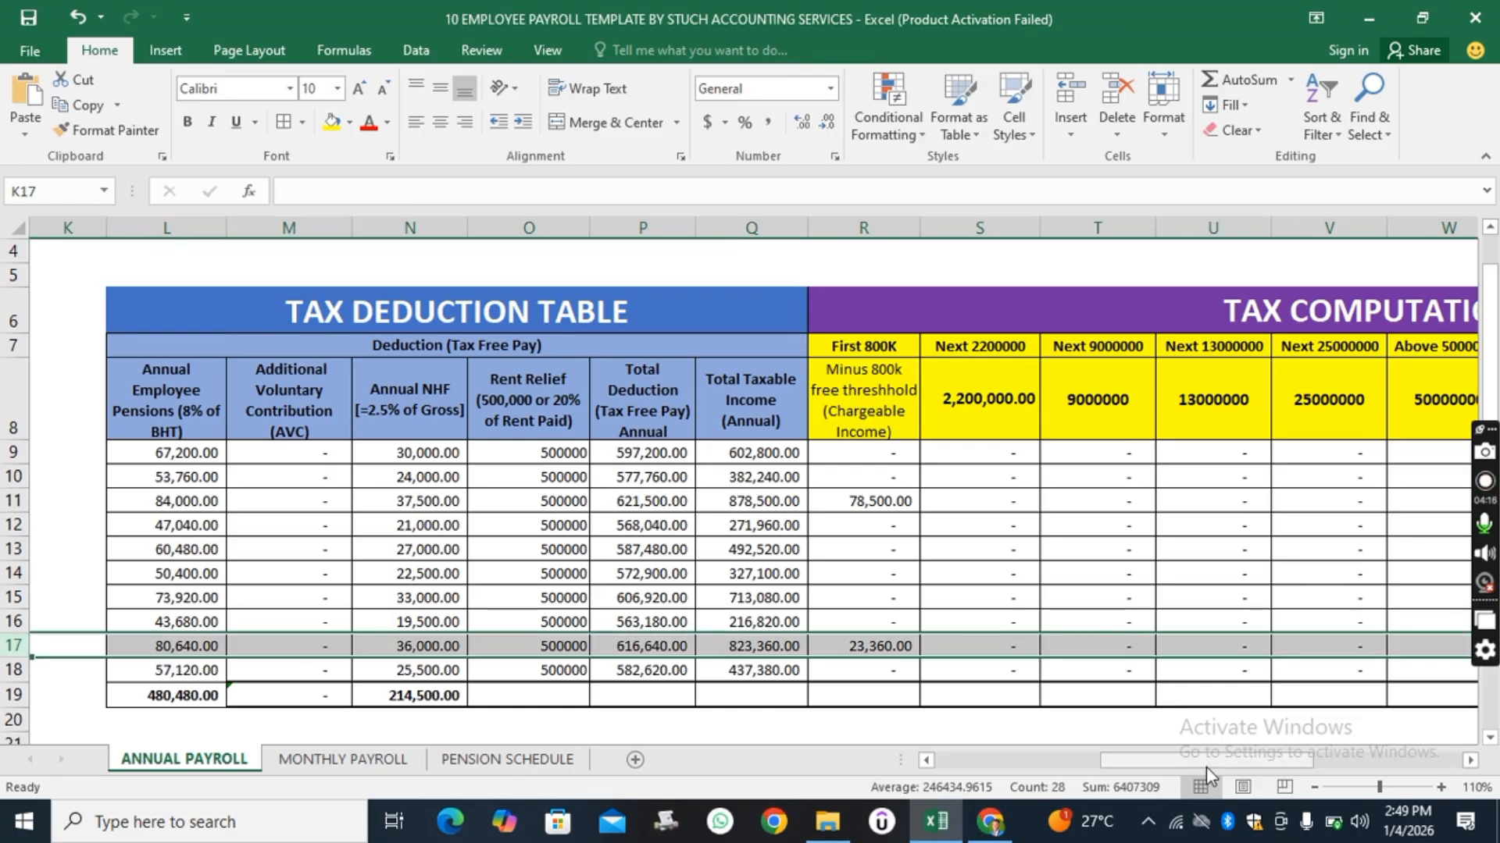
left_click_drag(1206, 767, 996, 792)
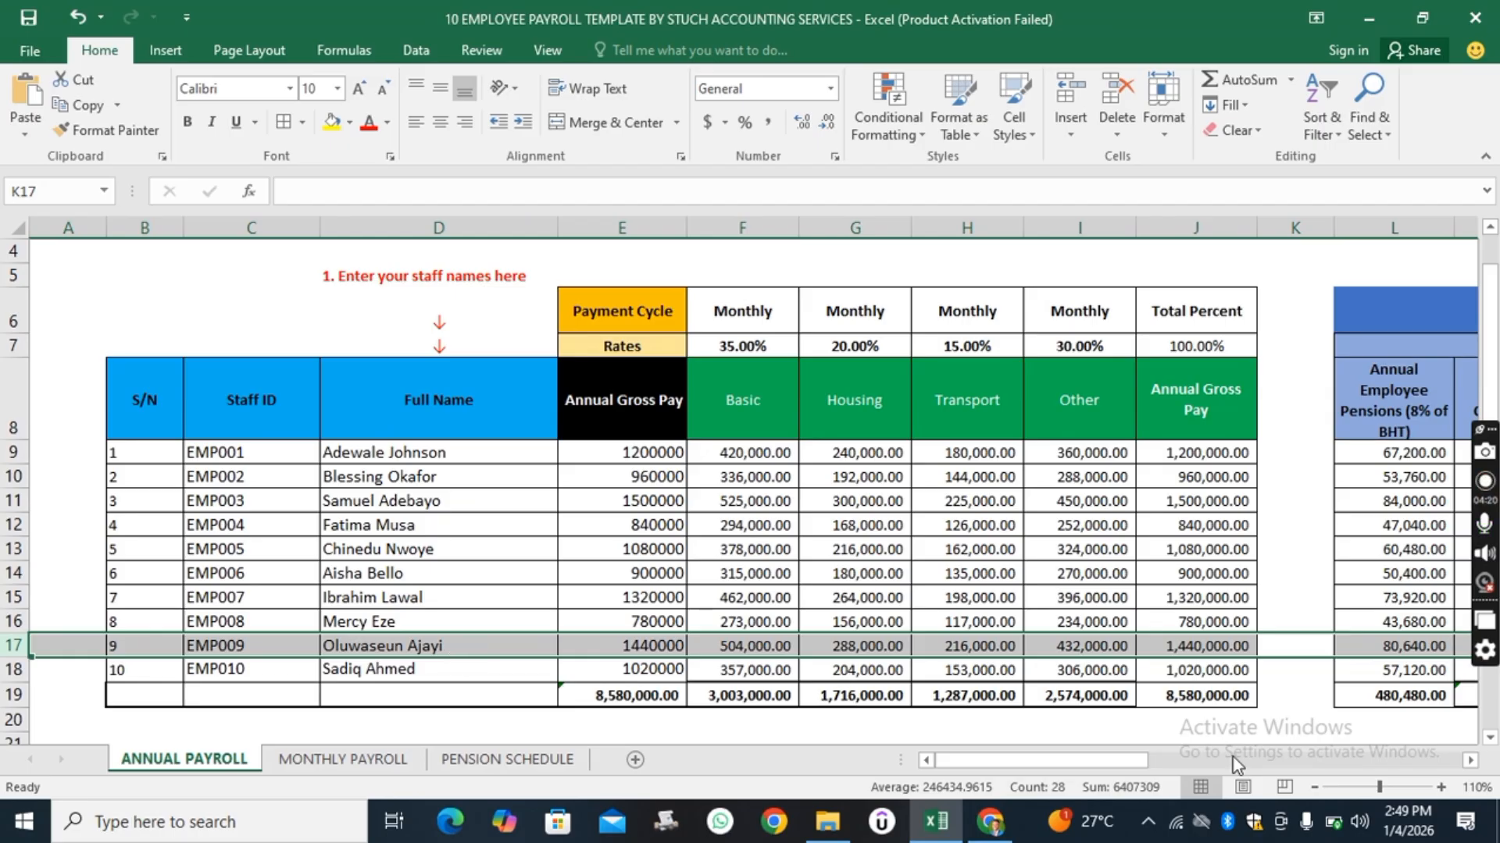
left_click_drag(1132, 759, 1305, 761)
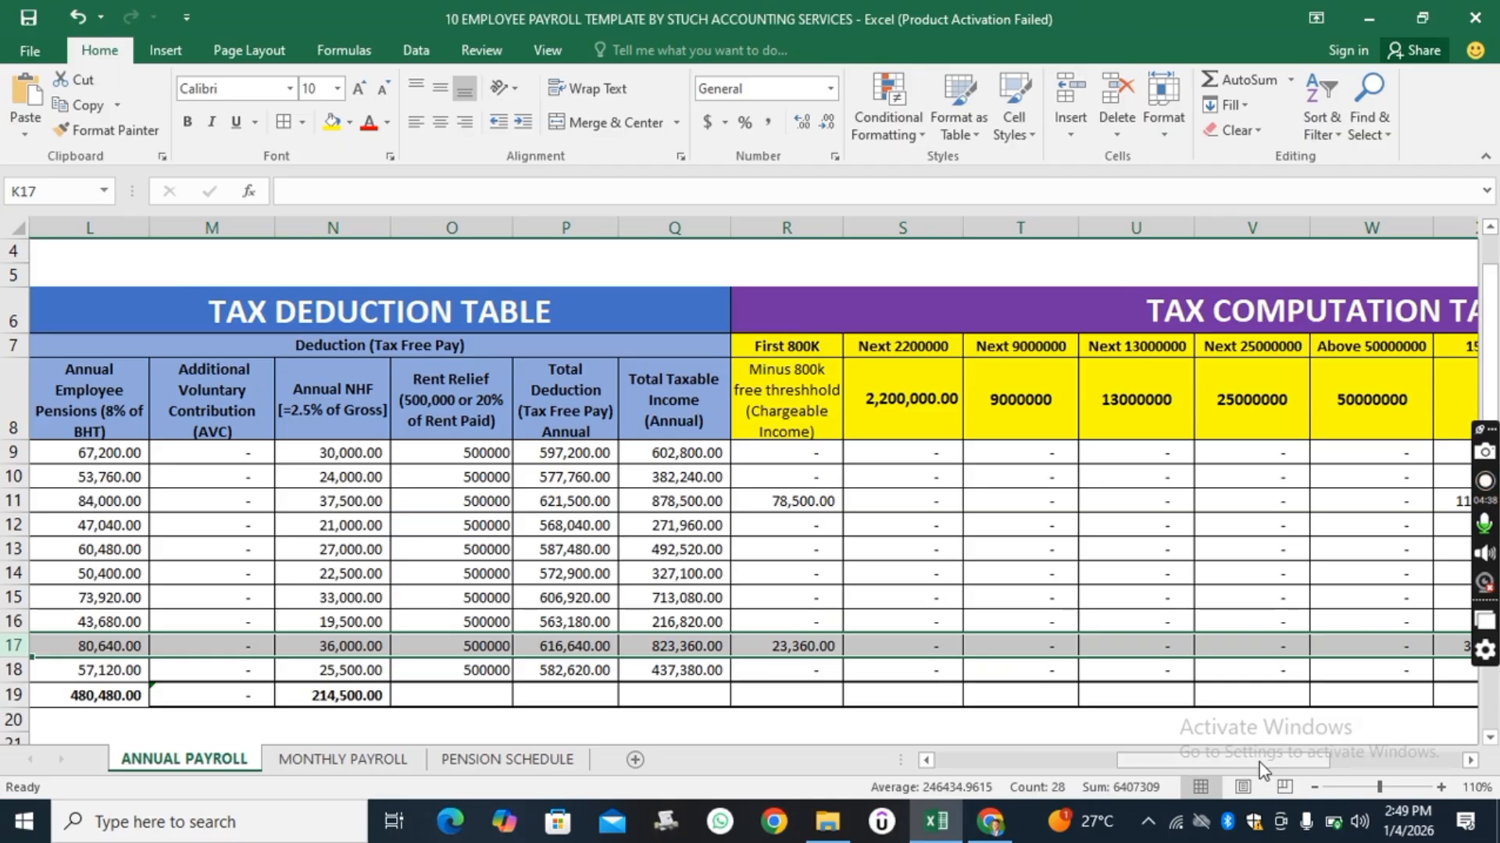
scroll(1259, 763, "right", 3)
left_click(791, 648)
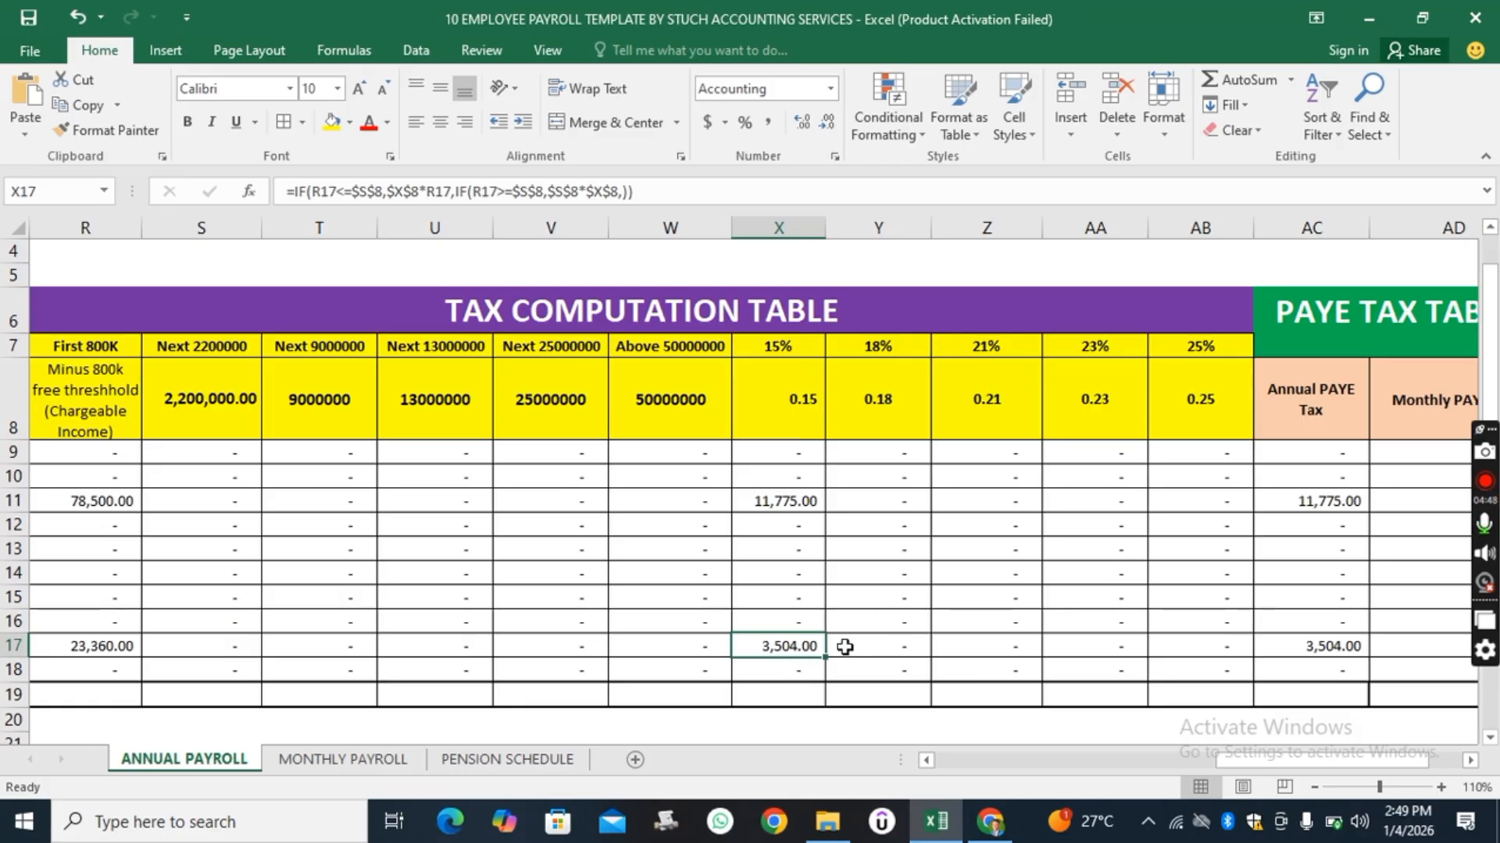
left_click_drag(1305, 766, 1383, 759)
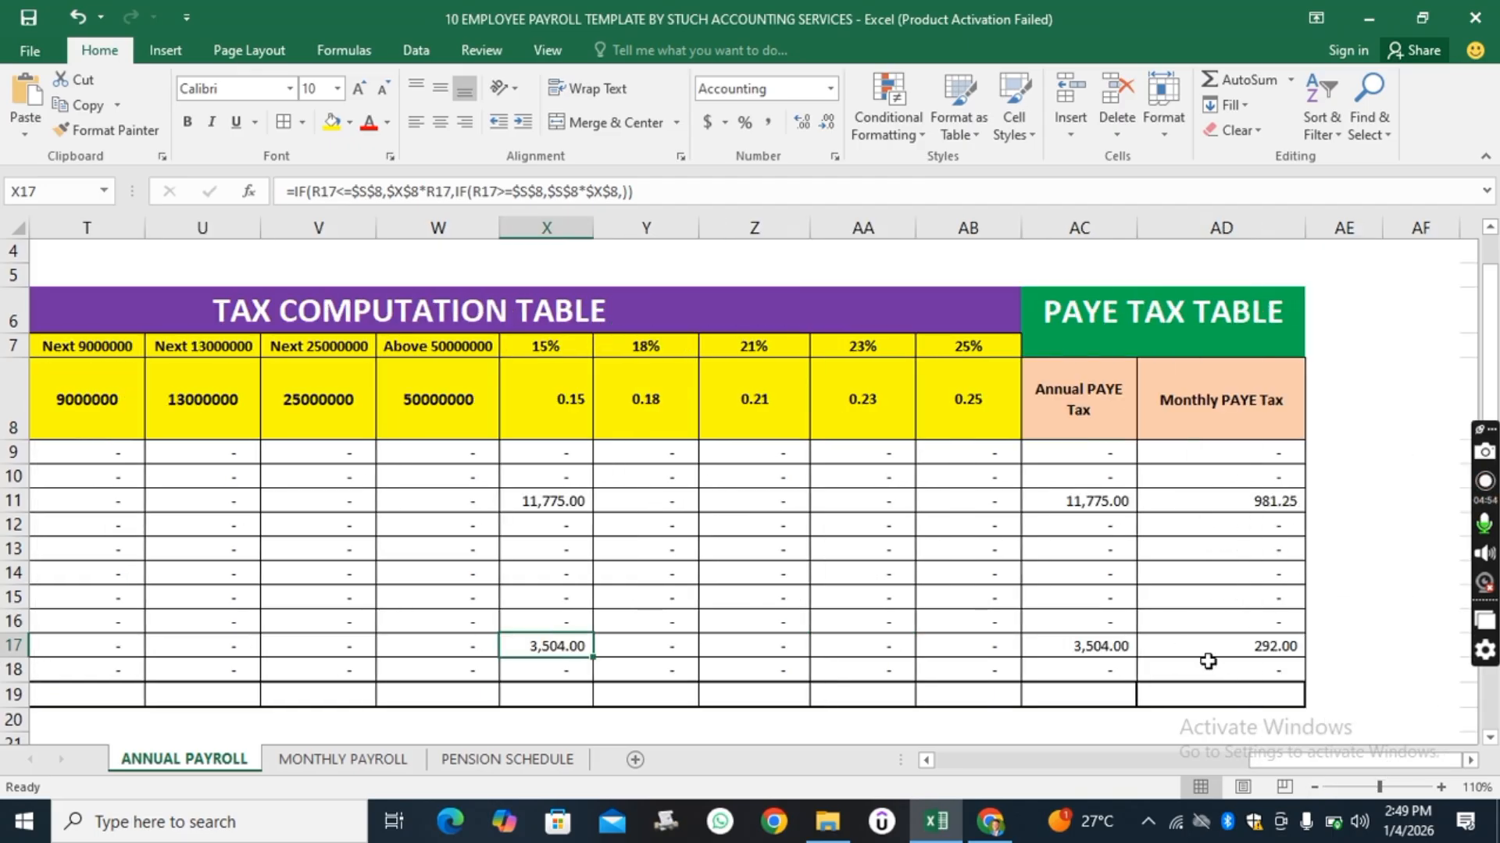
left_click(1278, 652)
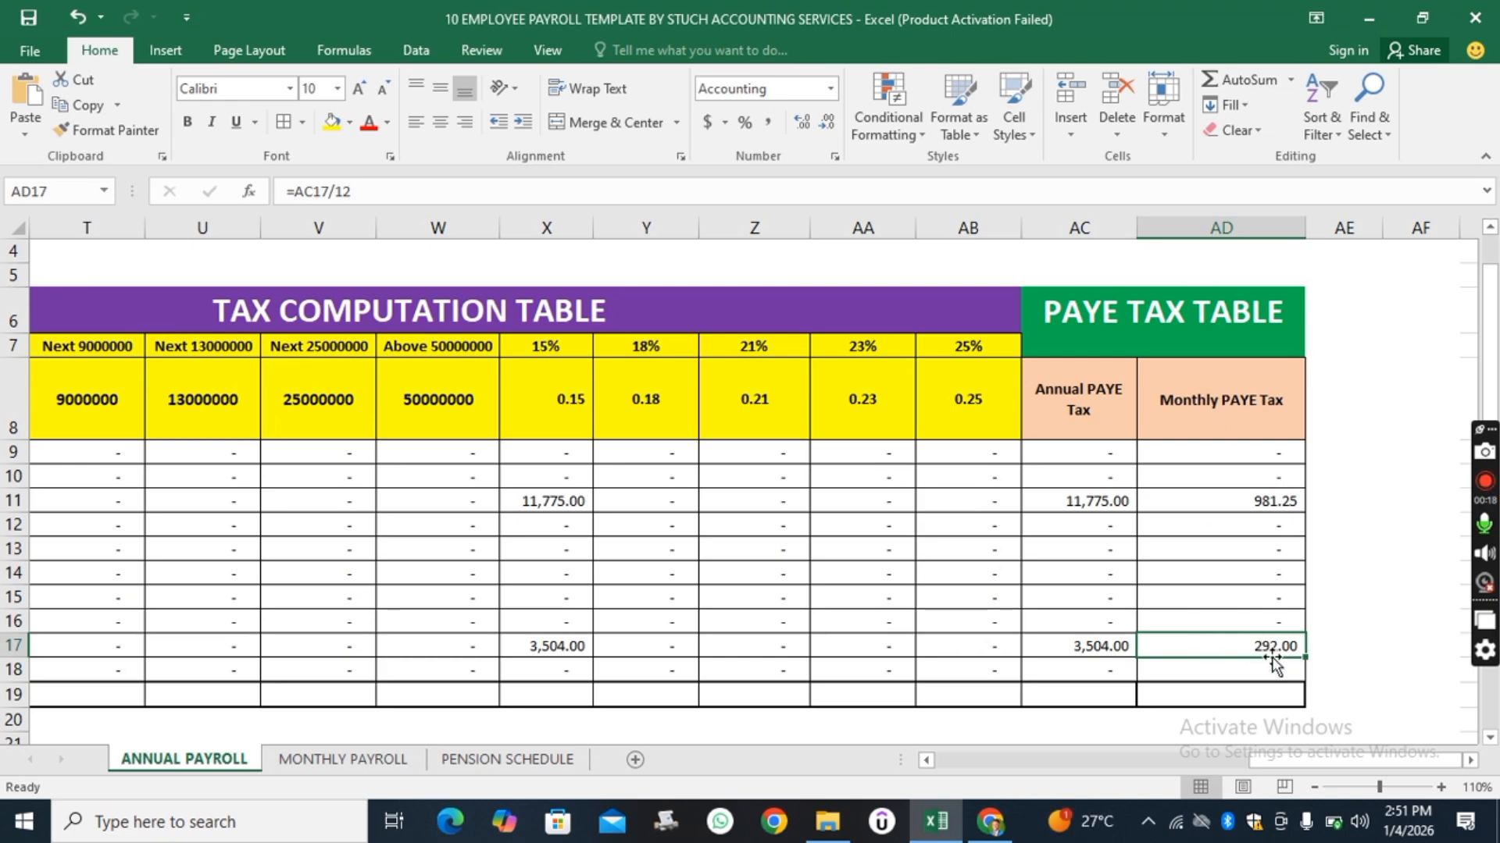
left_click(1076, 647)
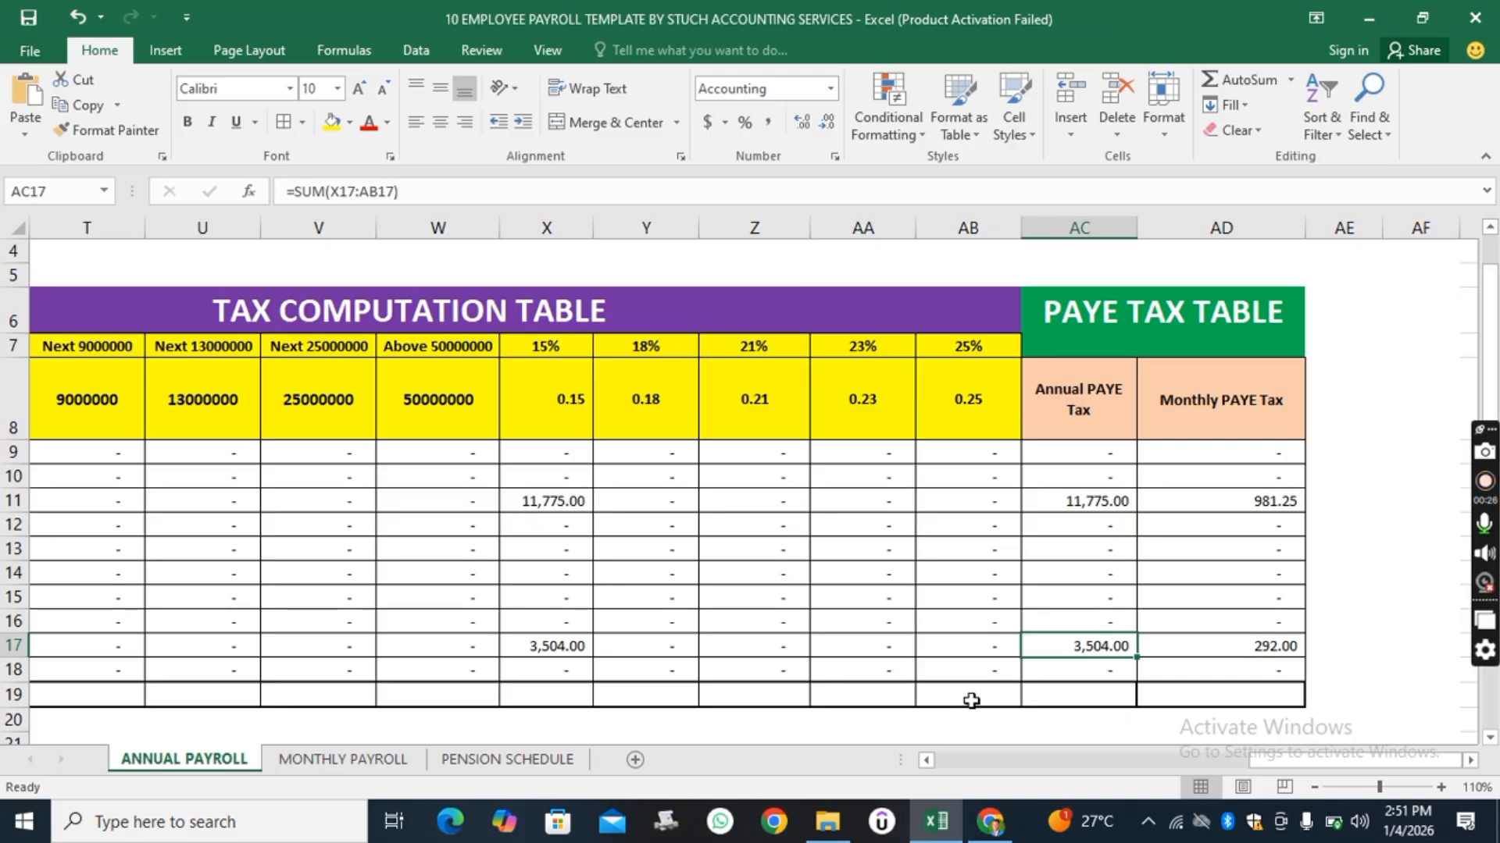
Scroll back and review the Annual Payroll staff table from the title down to the totals row.
left_click_drag(1253, 761, 1086, 761)
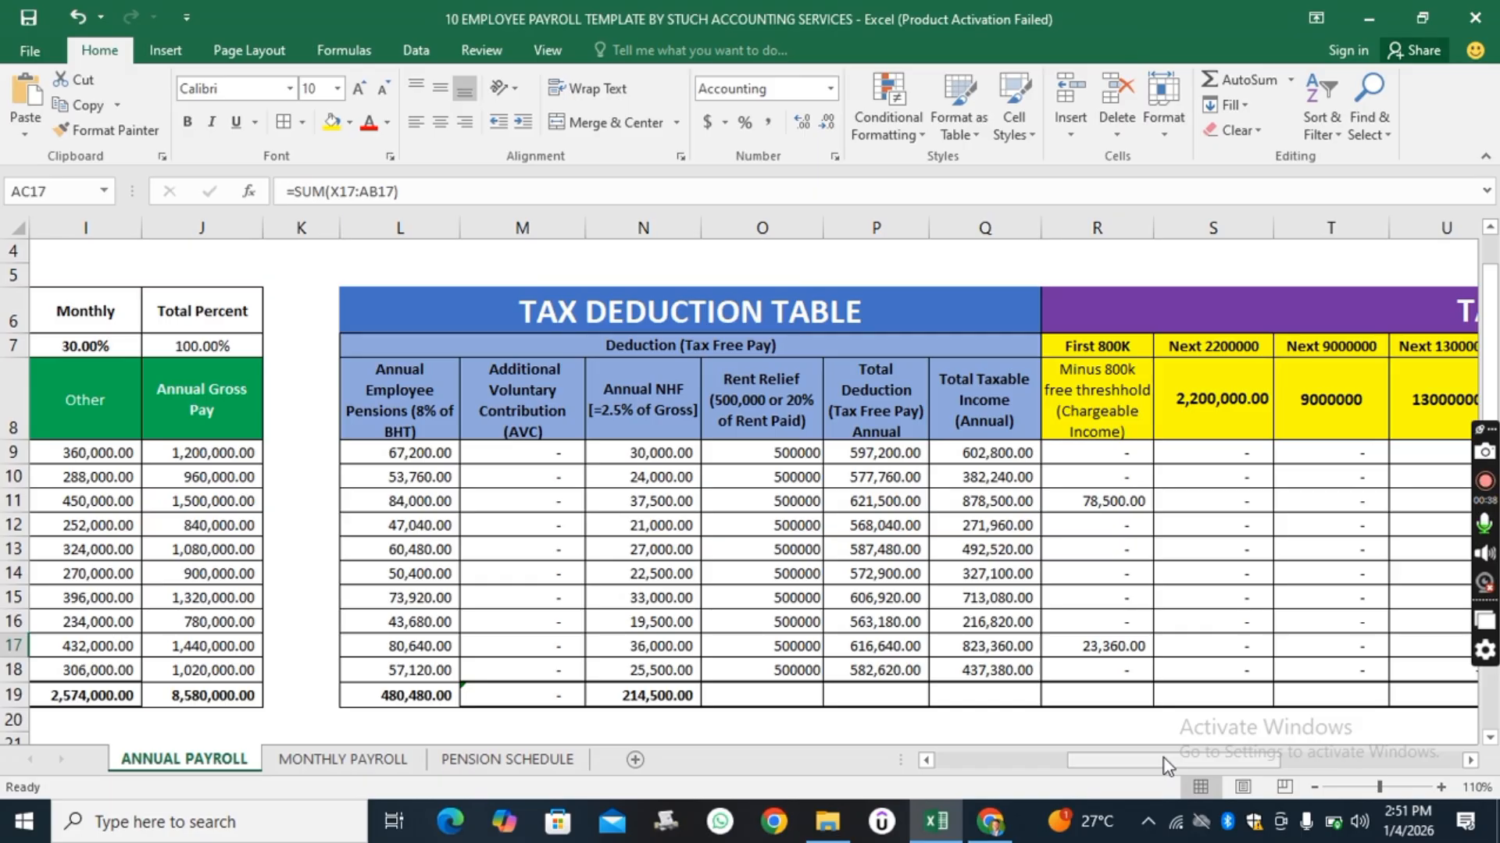
left_click_drag(1150, 770, 987, 775)
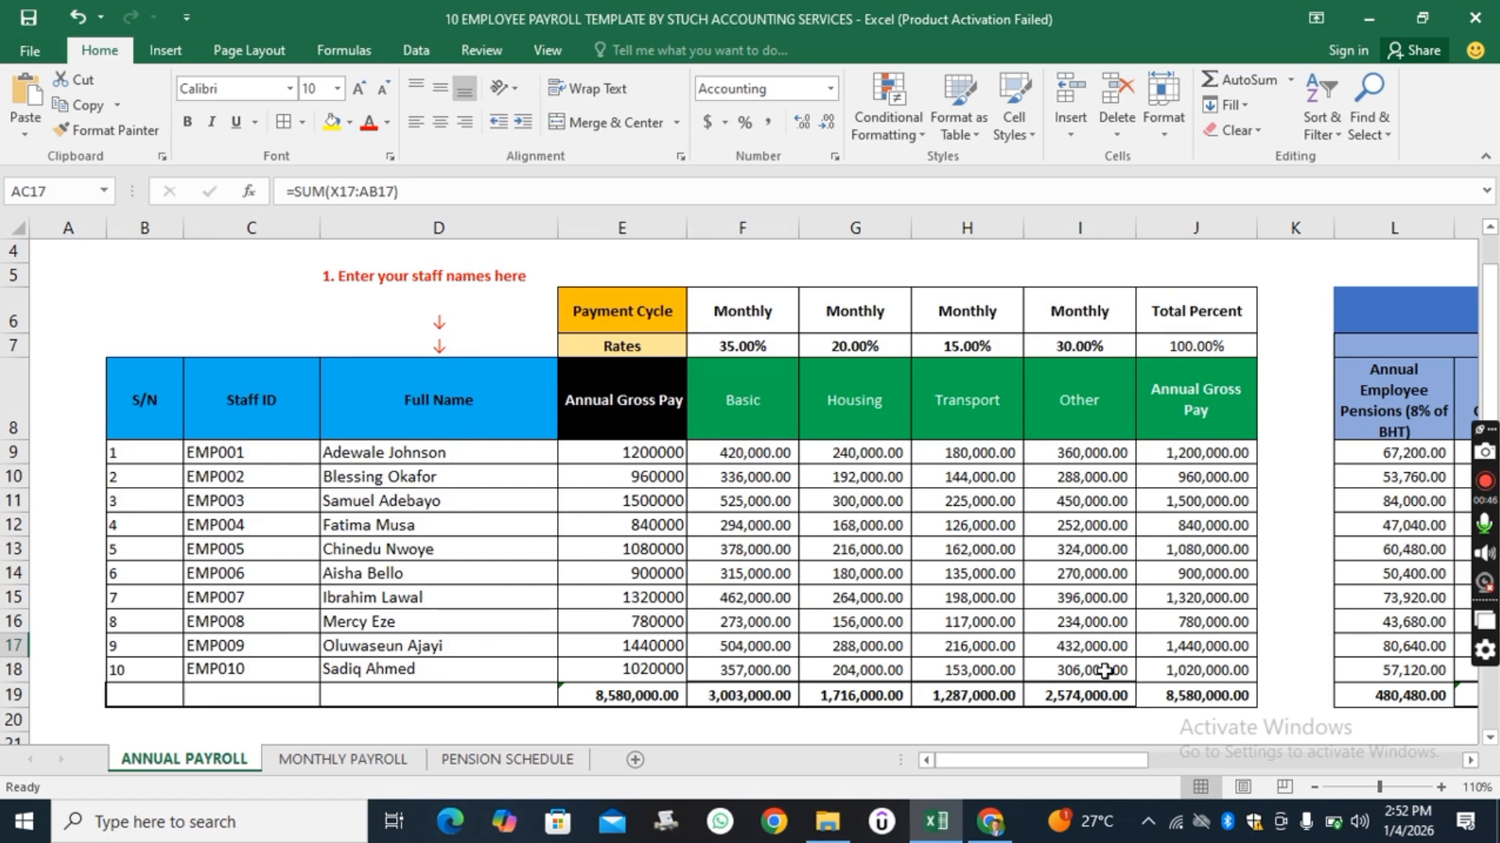
scroll(1103, 670, "up", 1)
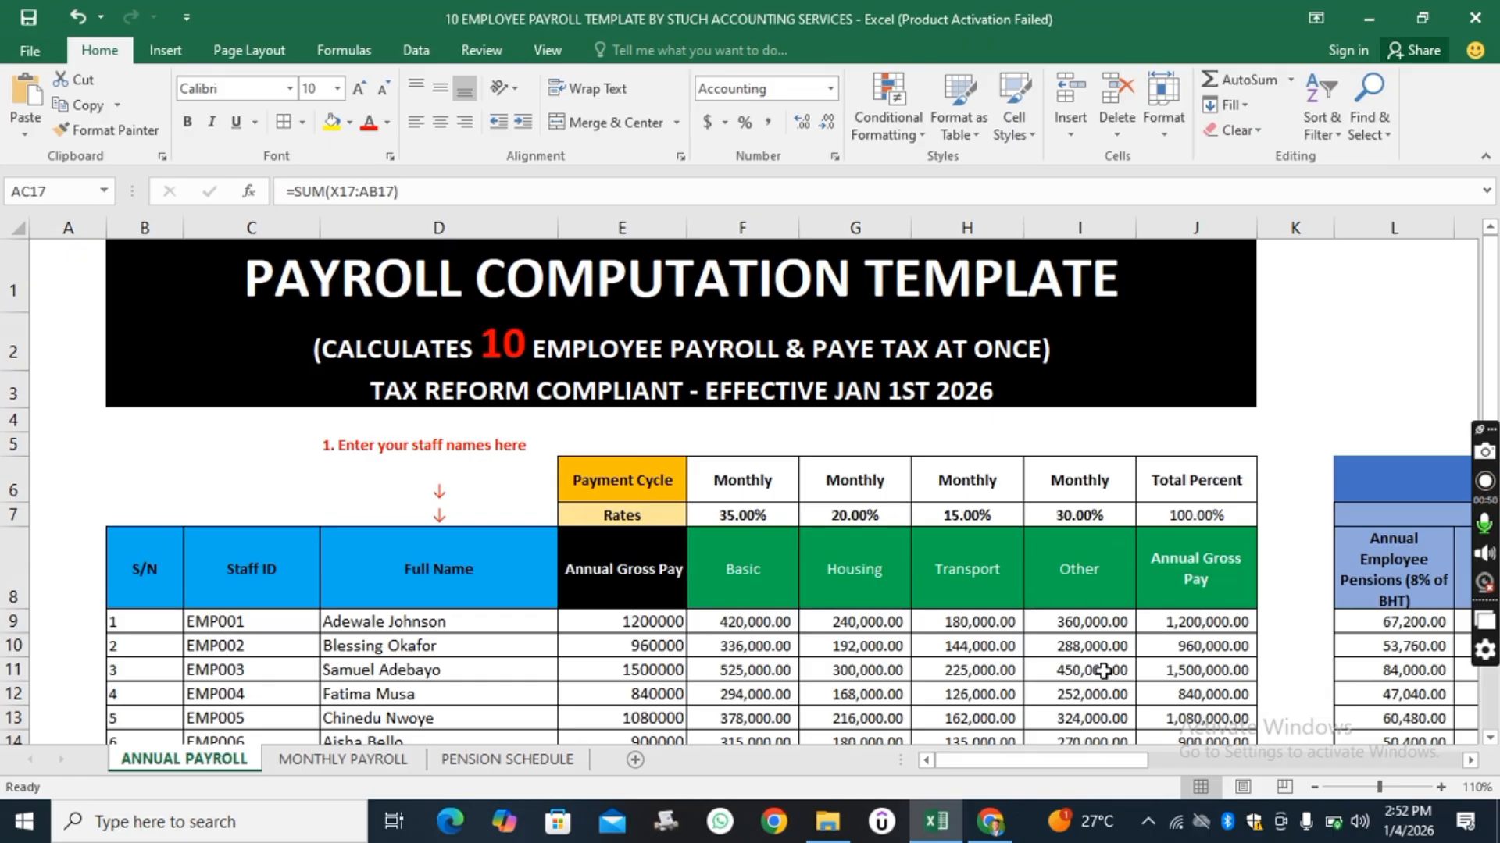
scroll(779, 614, "down", 1)
scroll(779, 614, "down", 1)
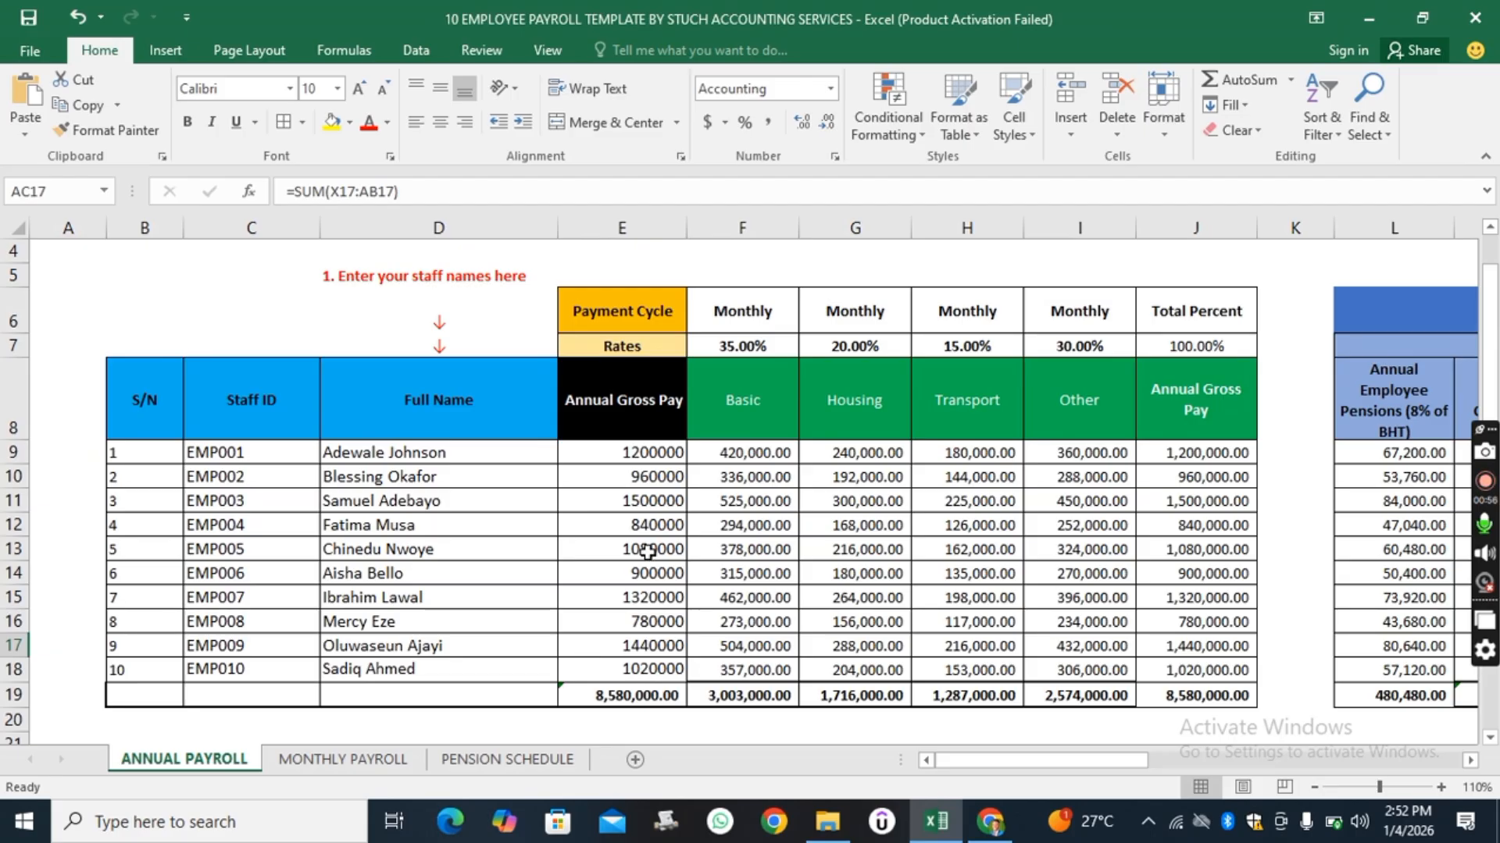
scroll(652, 561, "up", 1)
scroll(652, 561, "down", 2)
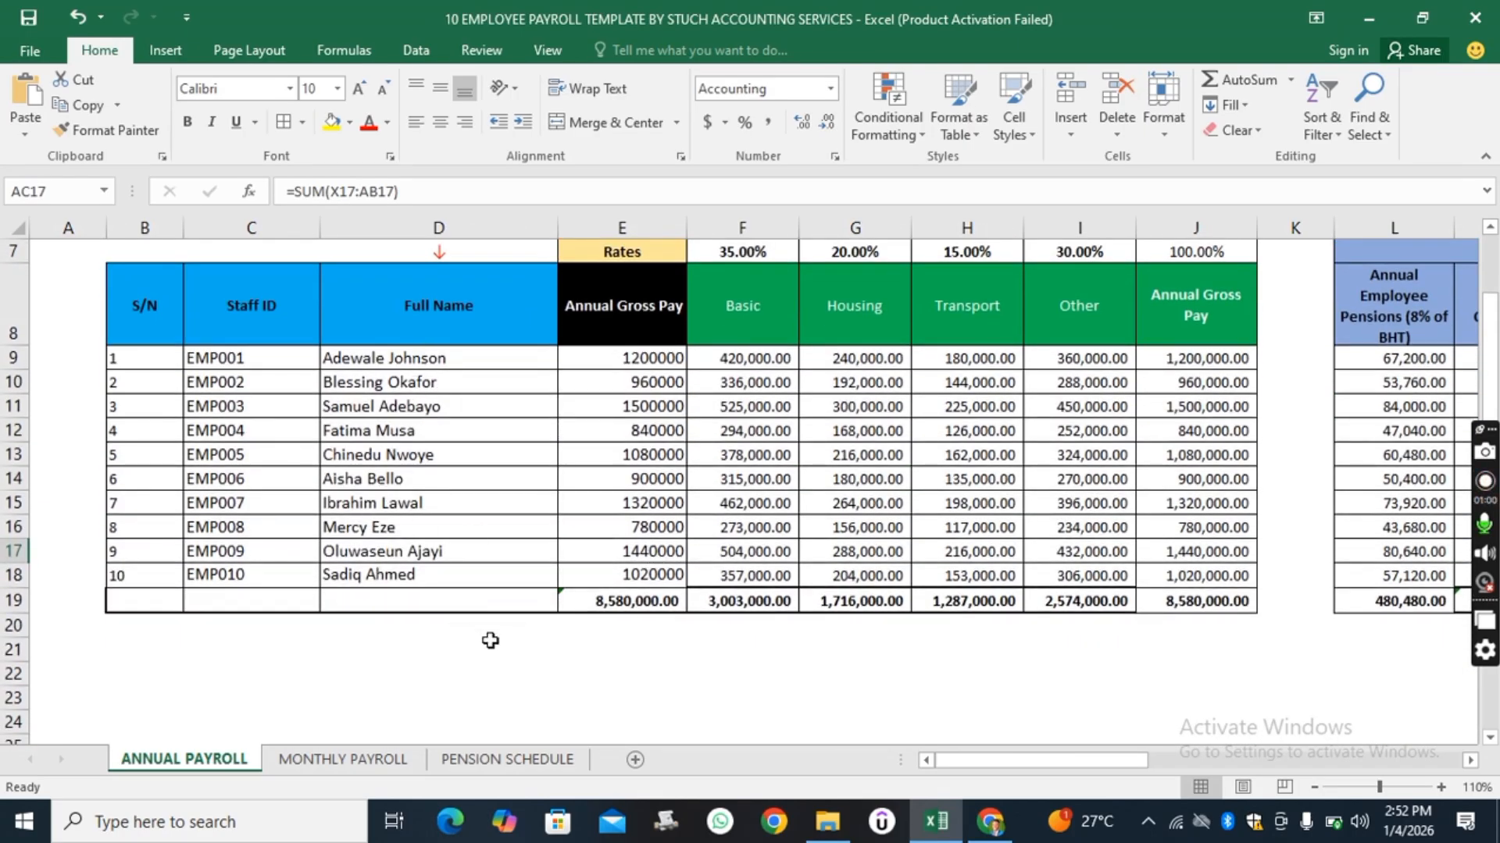
scroll(657, 544, "up", 2)
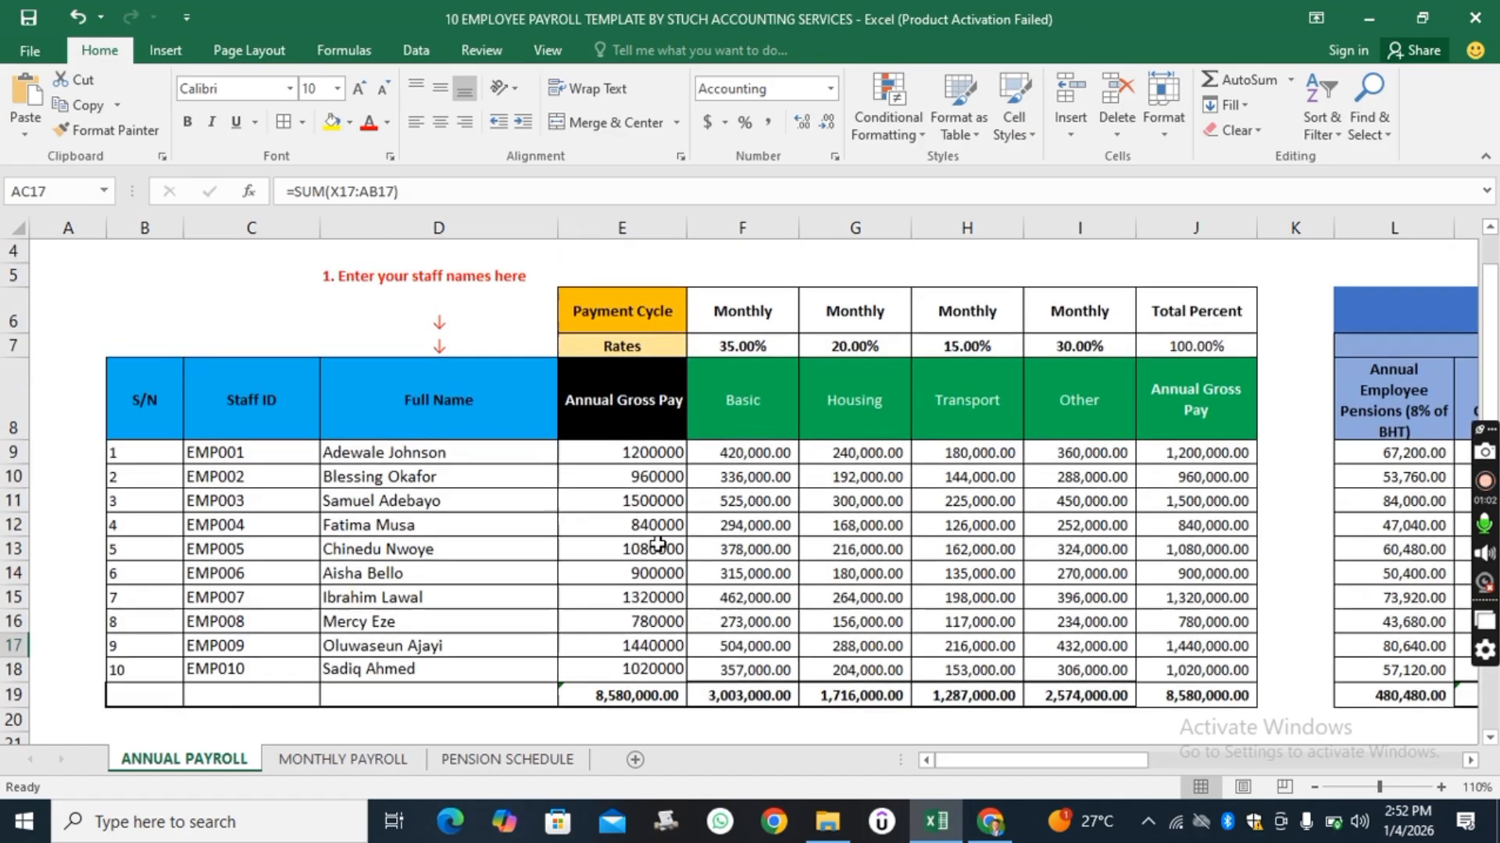
scroll(100, 521, "down", 1)
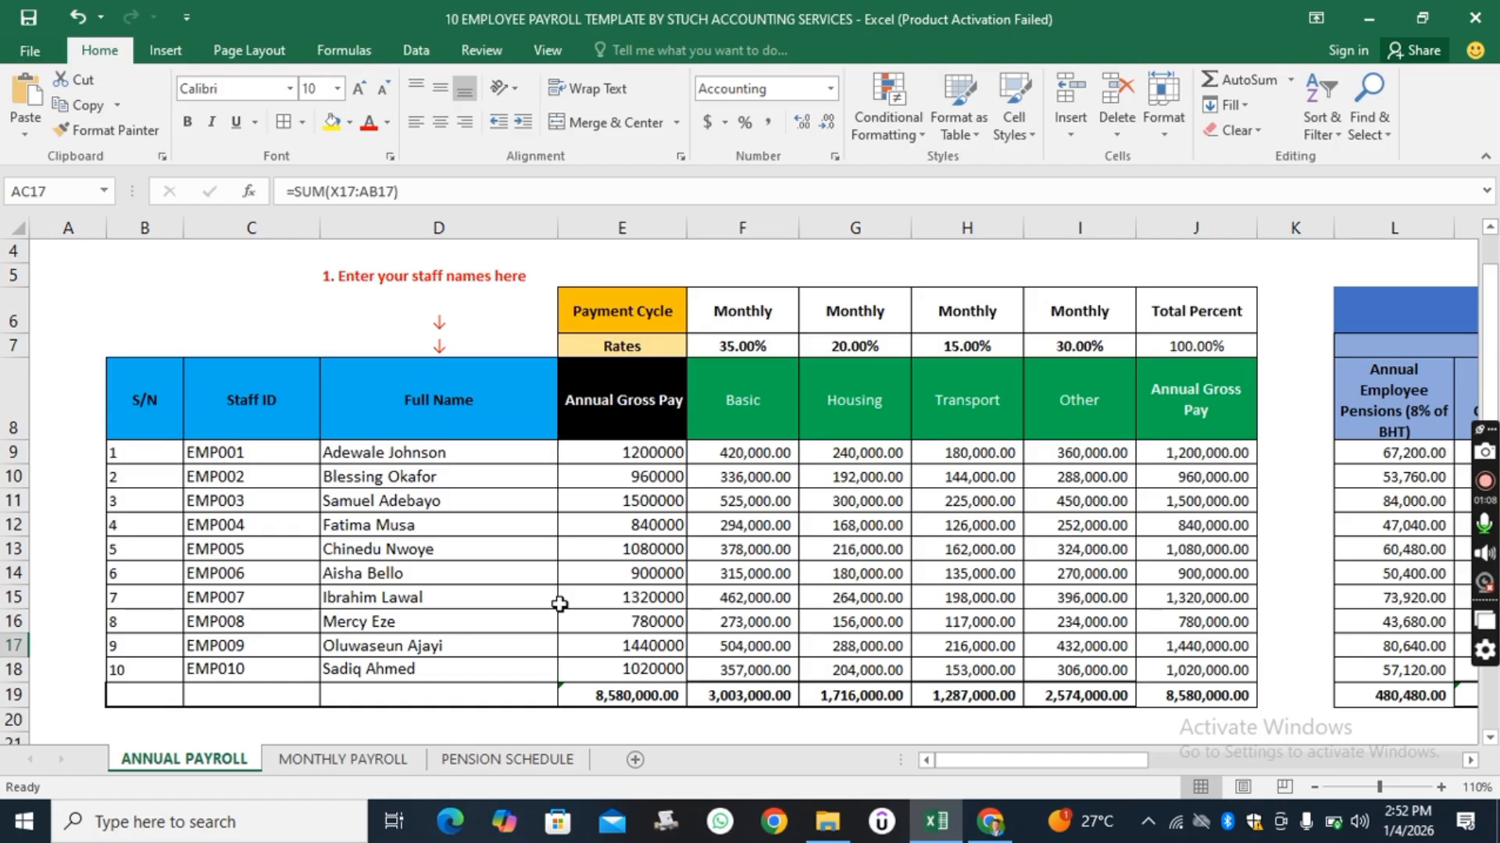
scroll(559, 604, "up", 1)
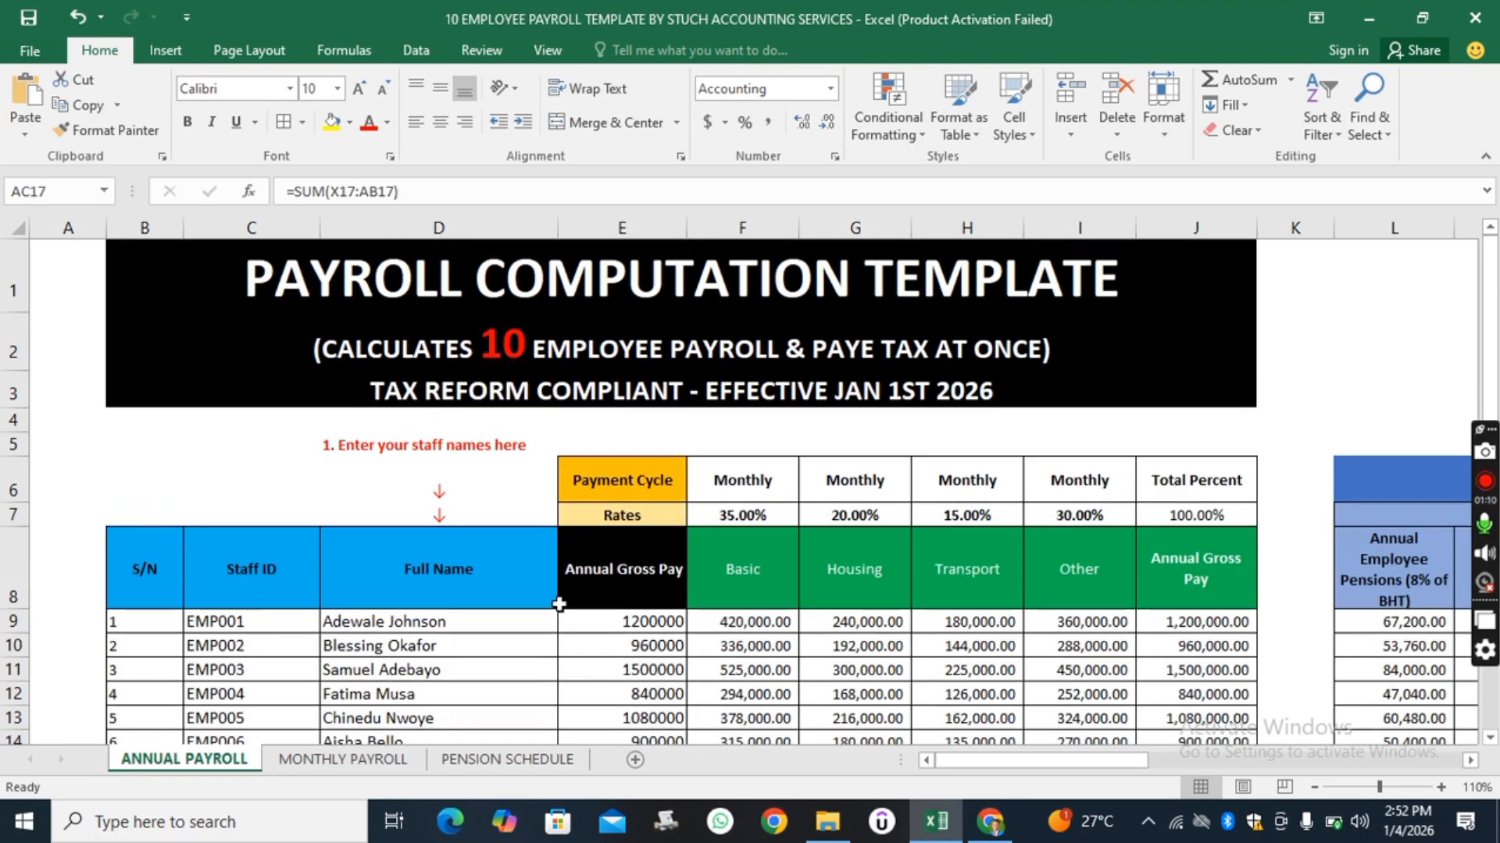
scroll(559, 604, "down", 1)
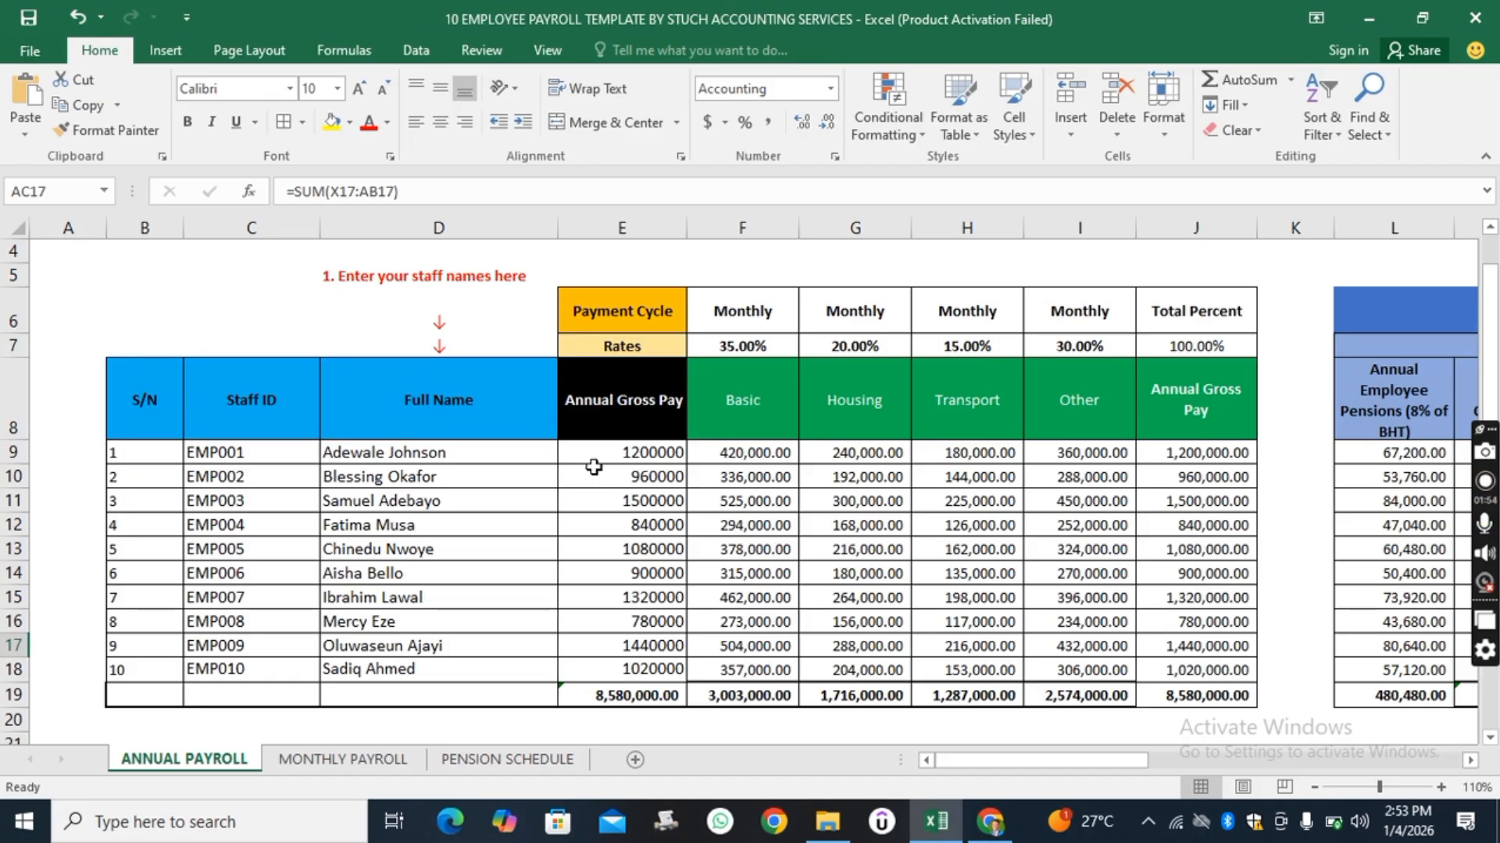
scroll(595, 467, "down", 1)
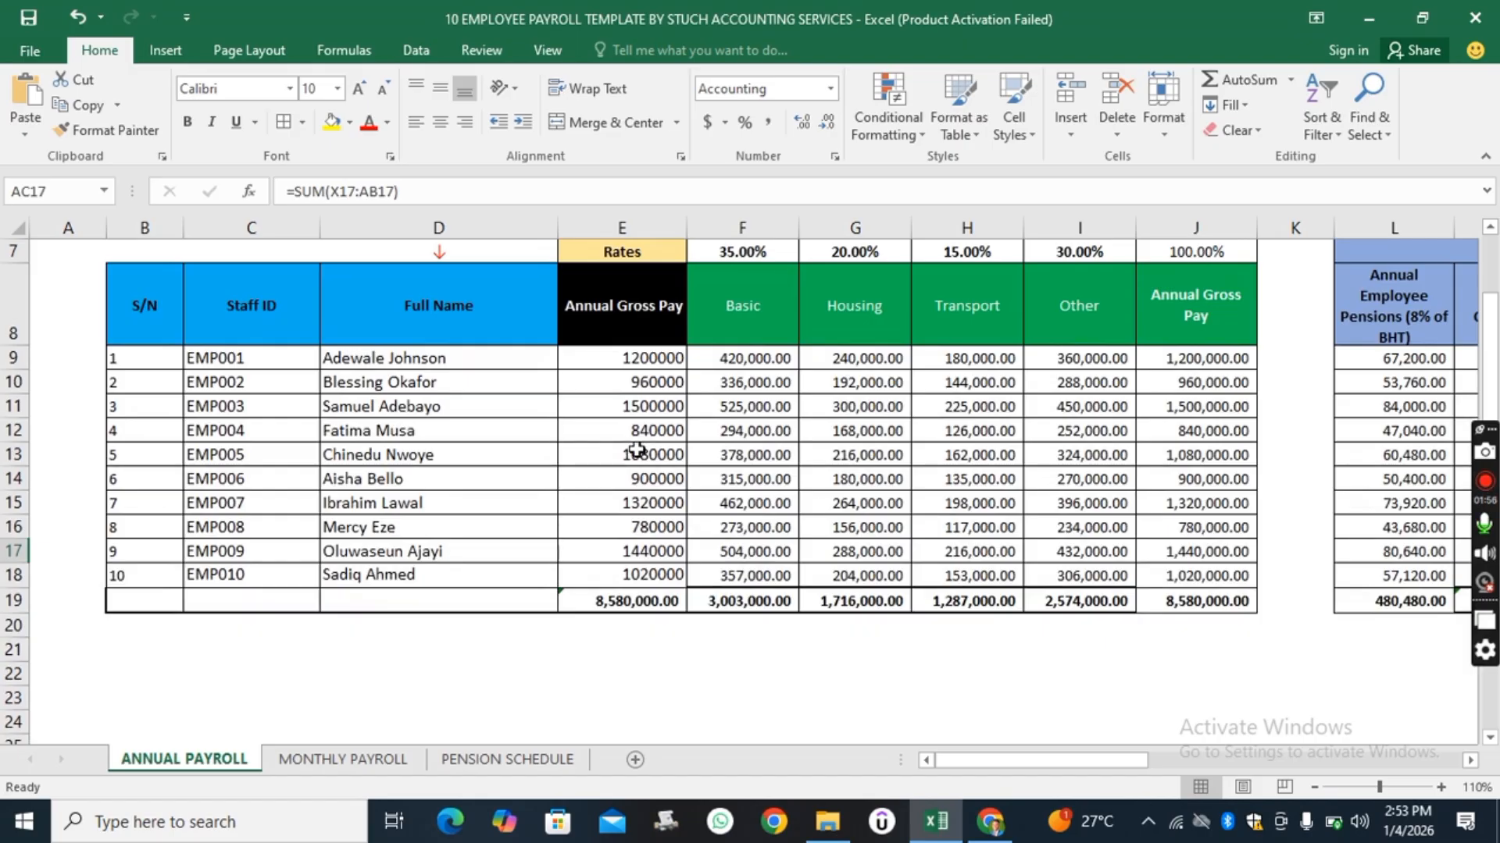
scroll(455, 458, "up", 1)
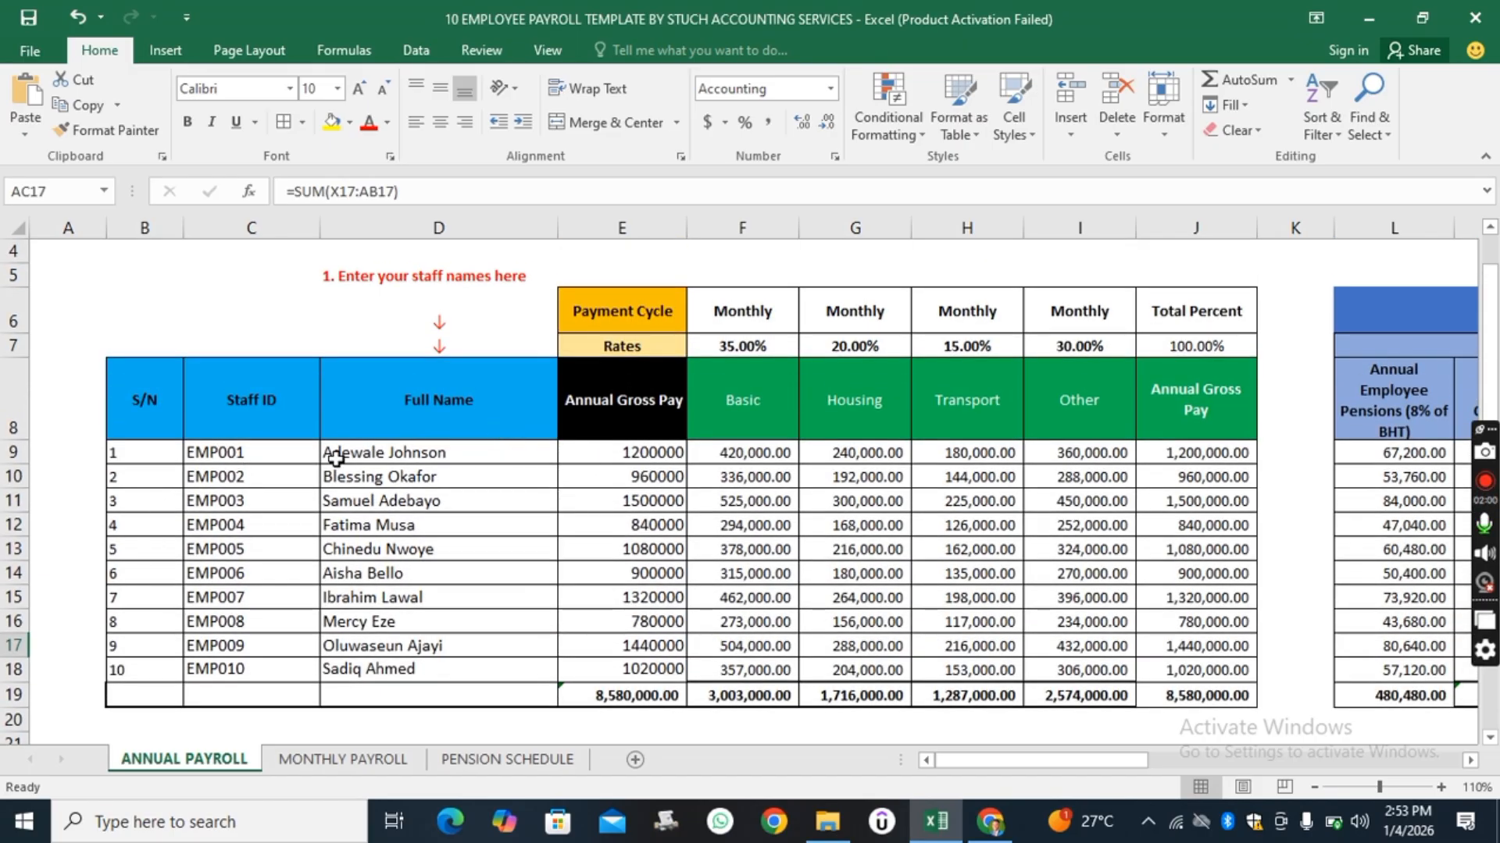
Examine the Staff ID, Full Name and Annual Gross Pay column headers of the staff table.
left_click(247, 397)
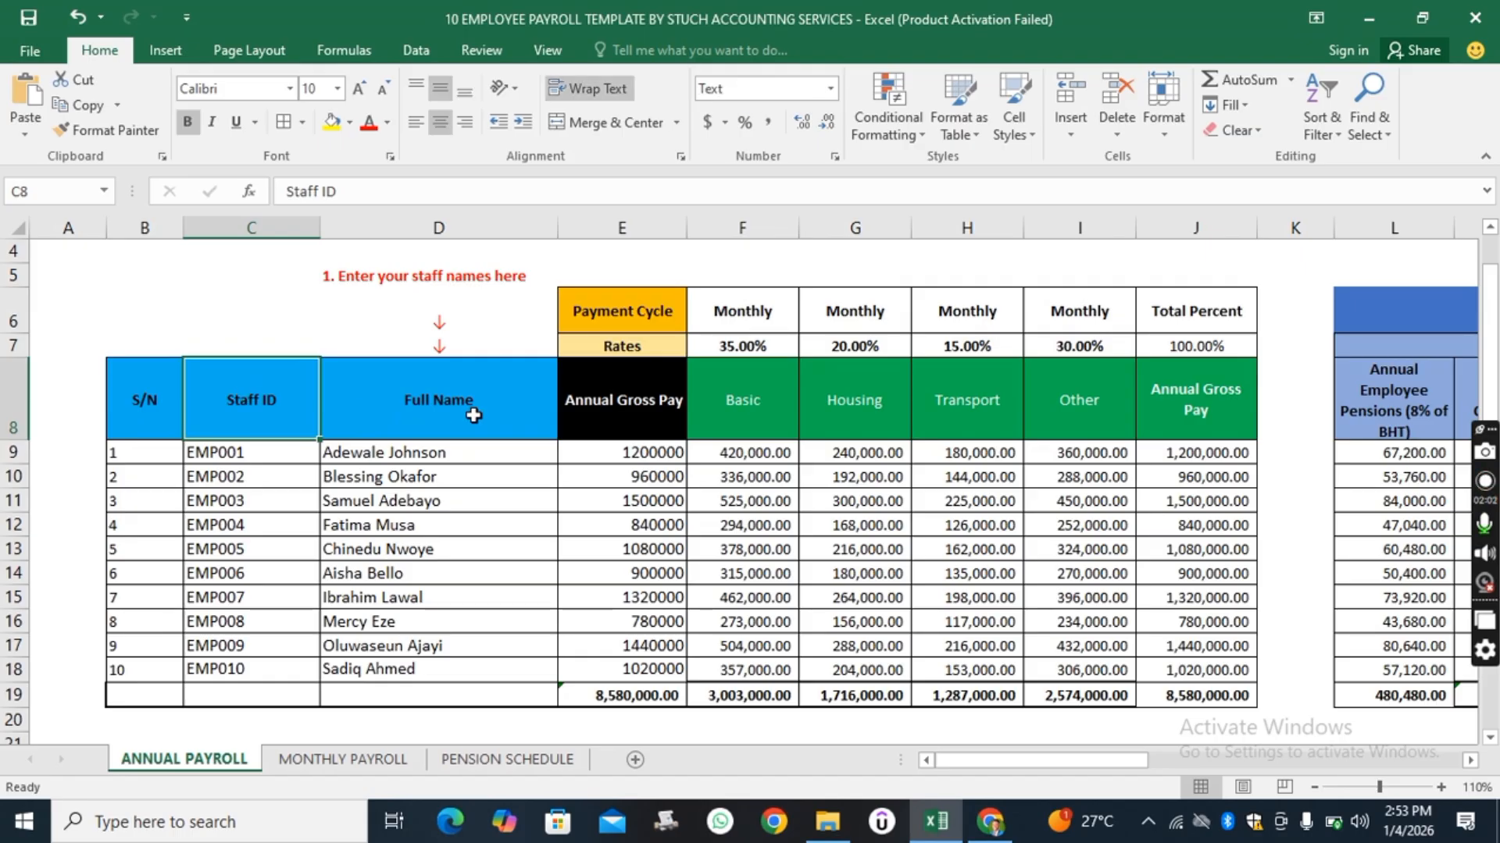
left_click(473, 414)
left_click(634, 423)
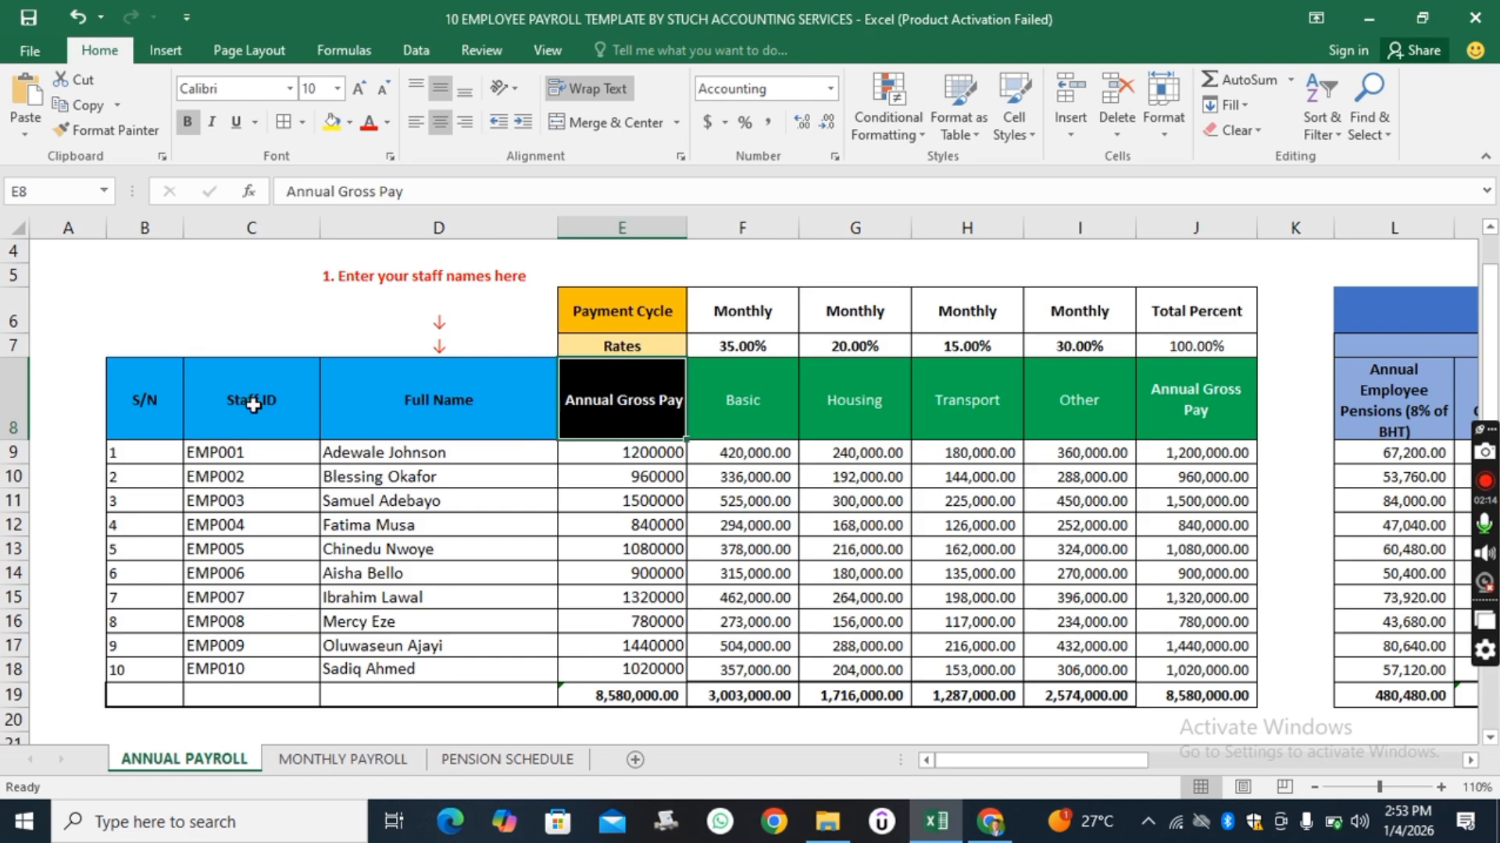
scroll(253, 405, "up", 1)
scroll(253, 405, "down", 1)
left_click(233, 400)
left_click(460, 413)
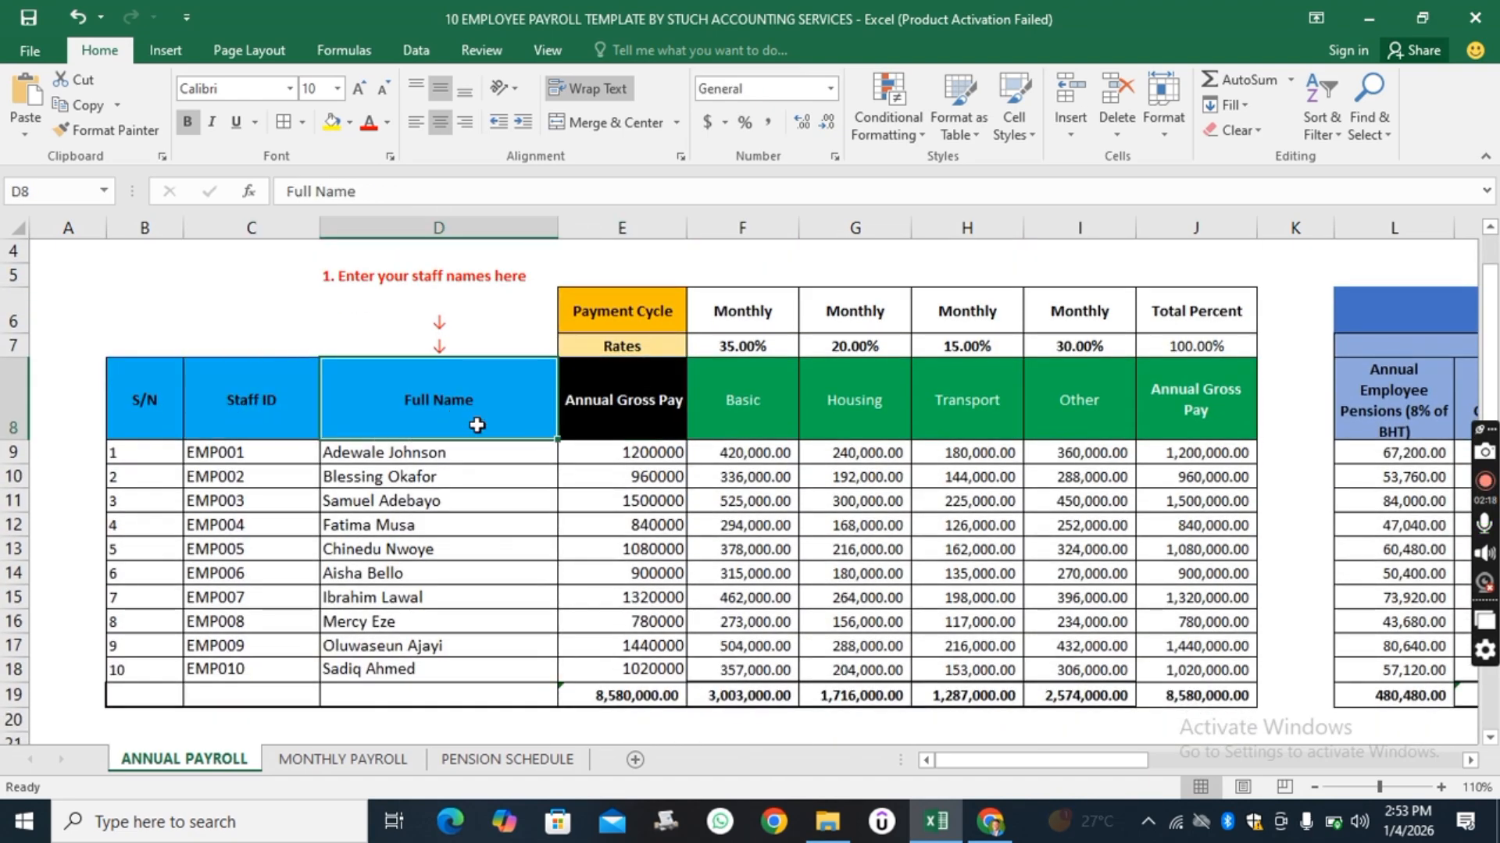
left_click(620, 404)
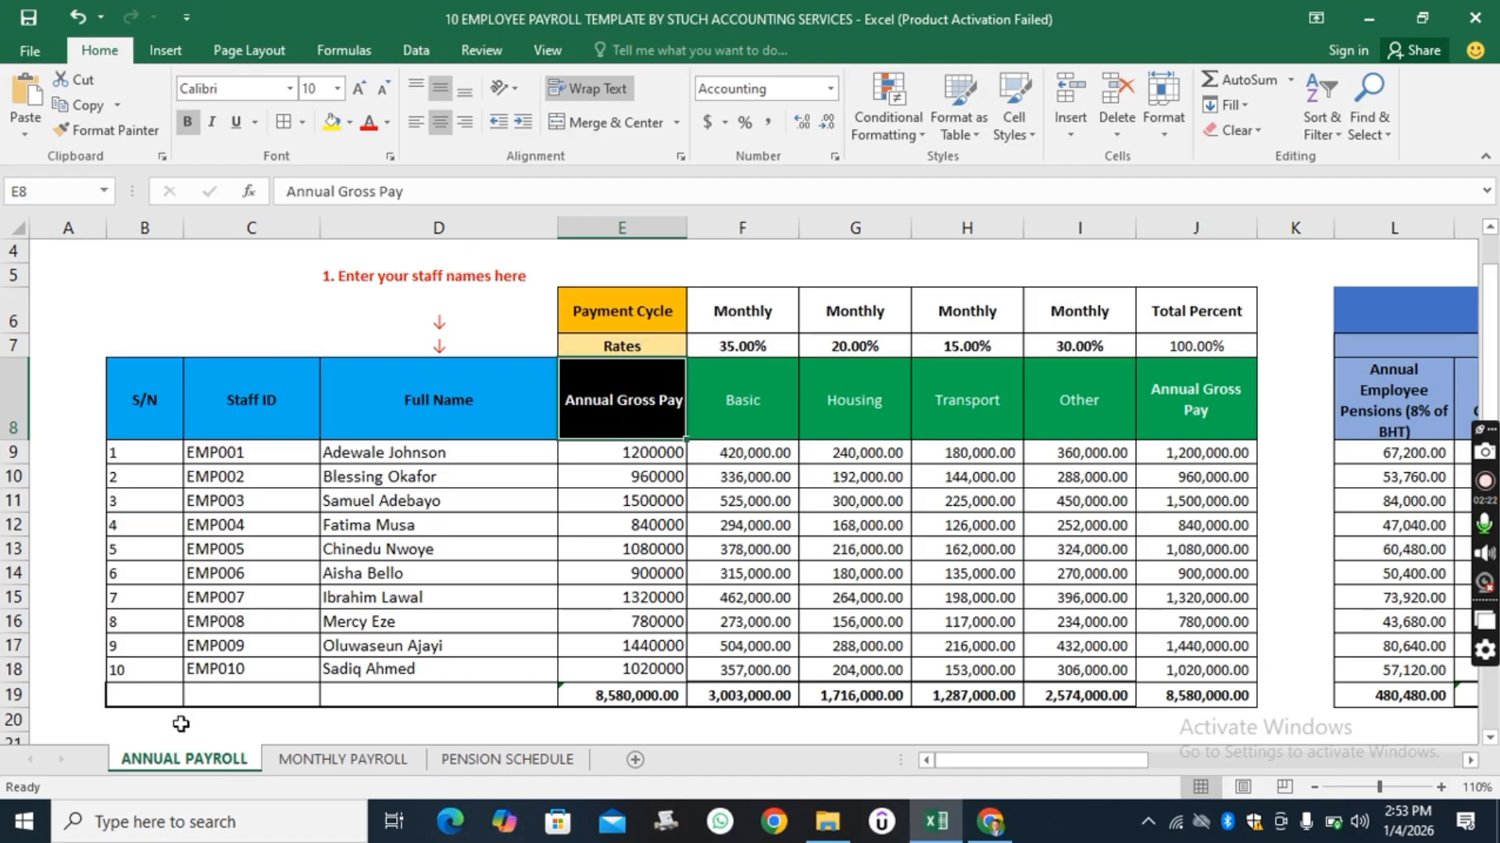
On the Monthly Payroll sheet, fill the Full Name link formula down from the second employee through the tenth employee.
left_click(311, 760)
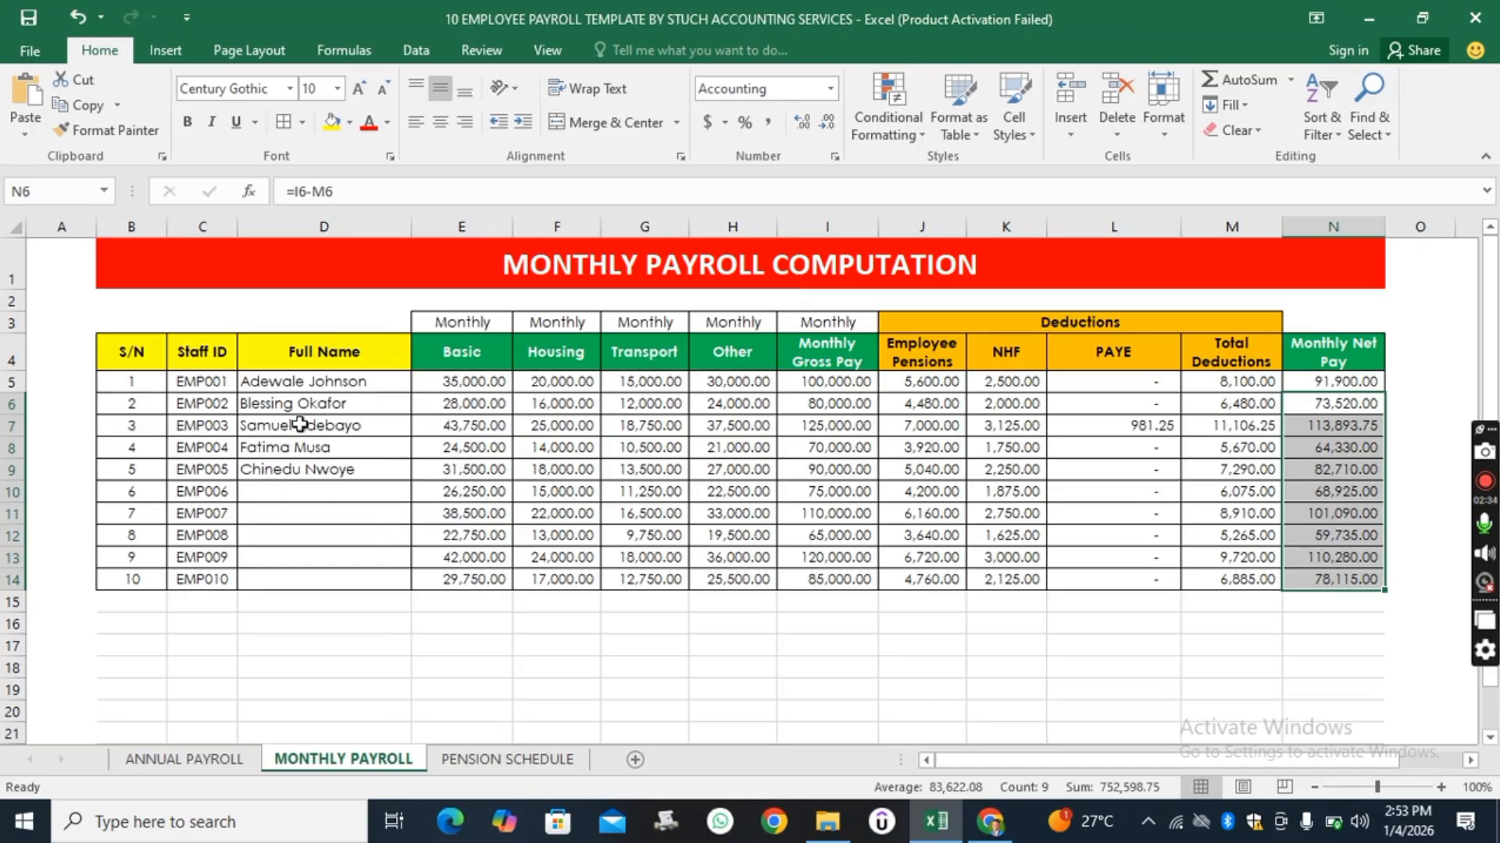
left_click(314, 381)
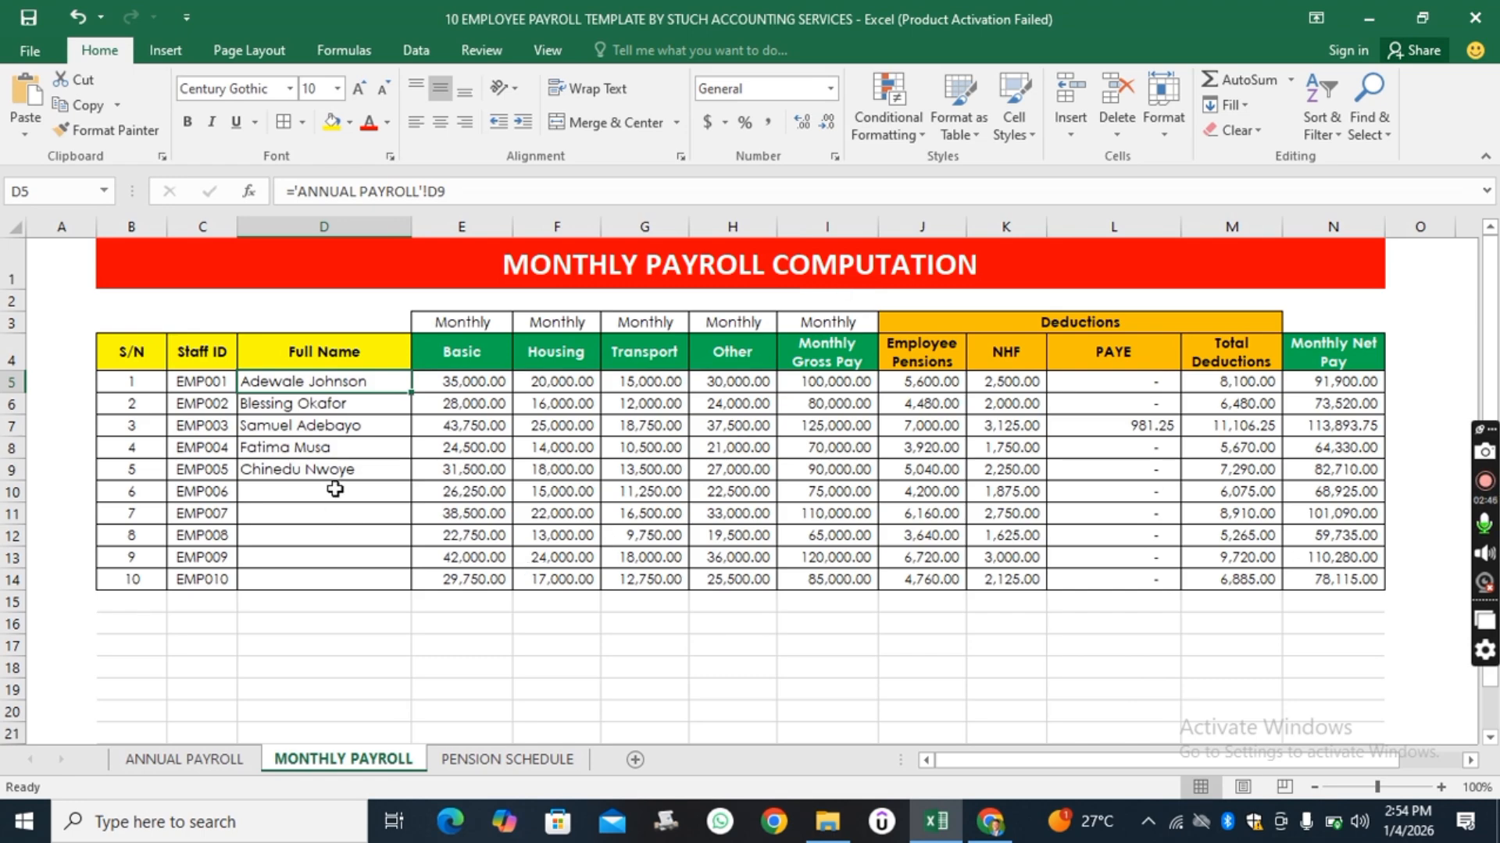
left_click(331, 403, "shift")
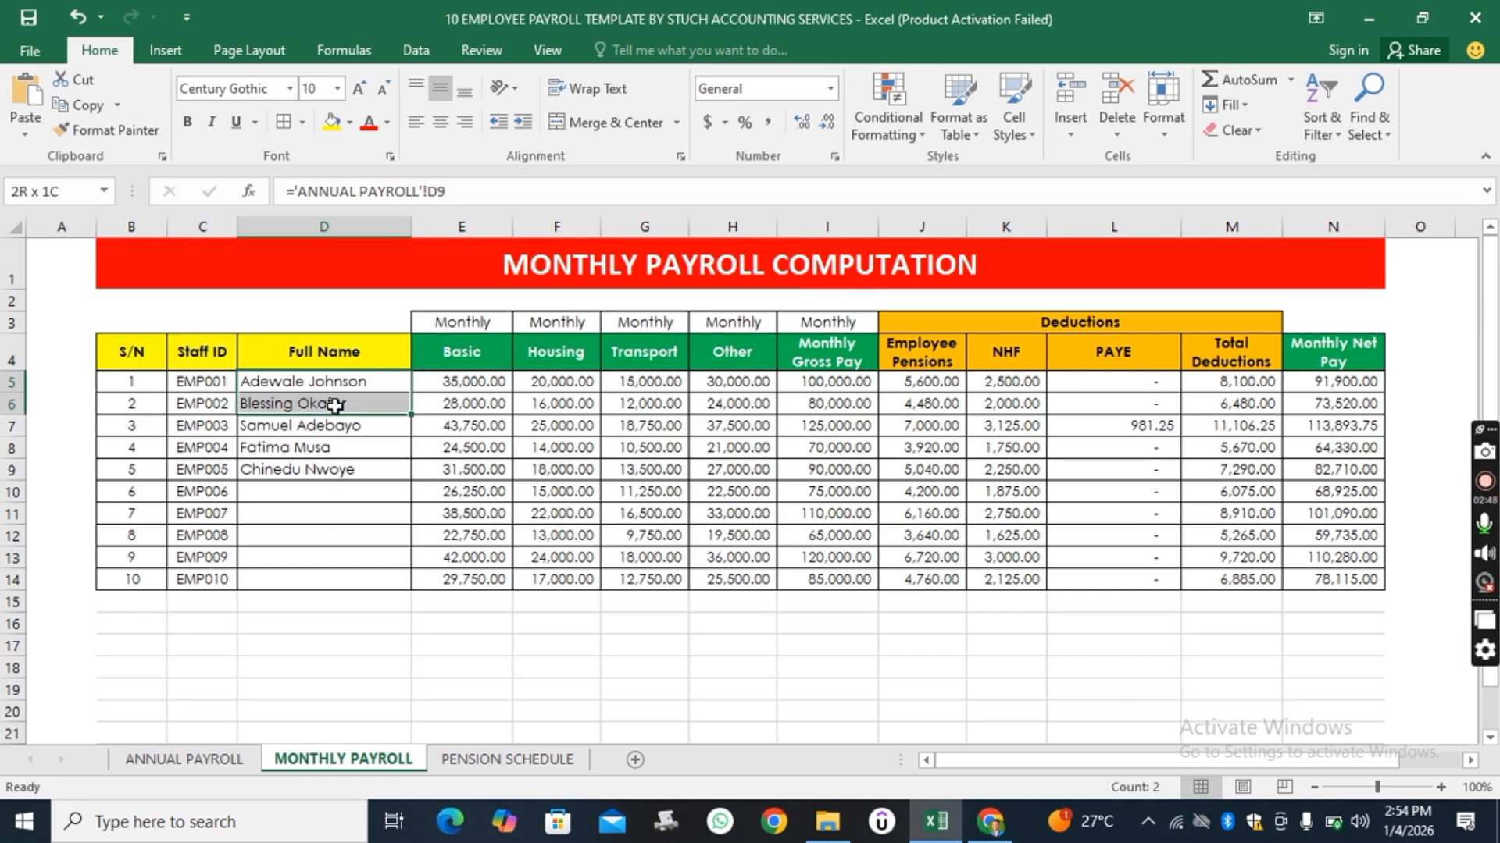
left_click_drag(414, 414, 412, 582)
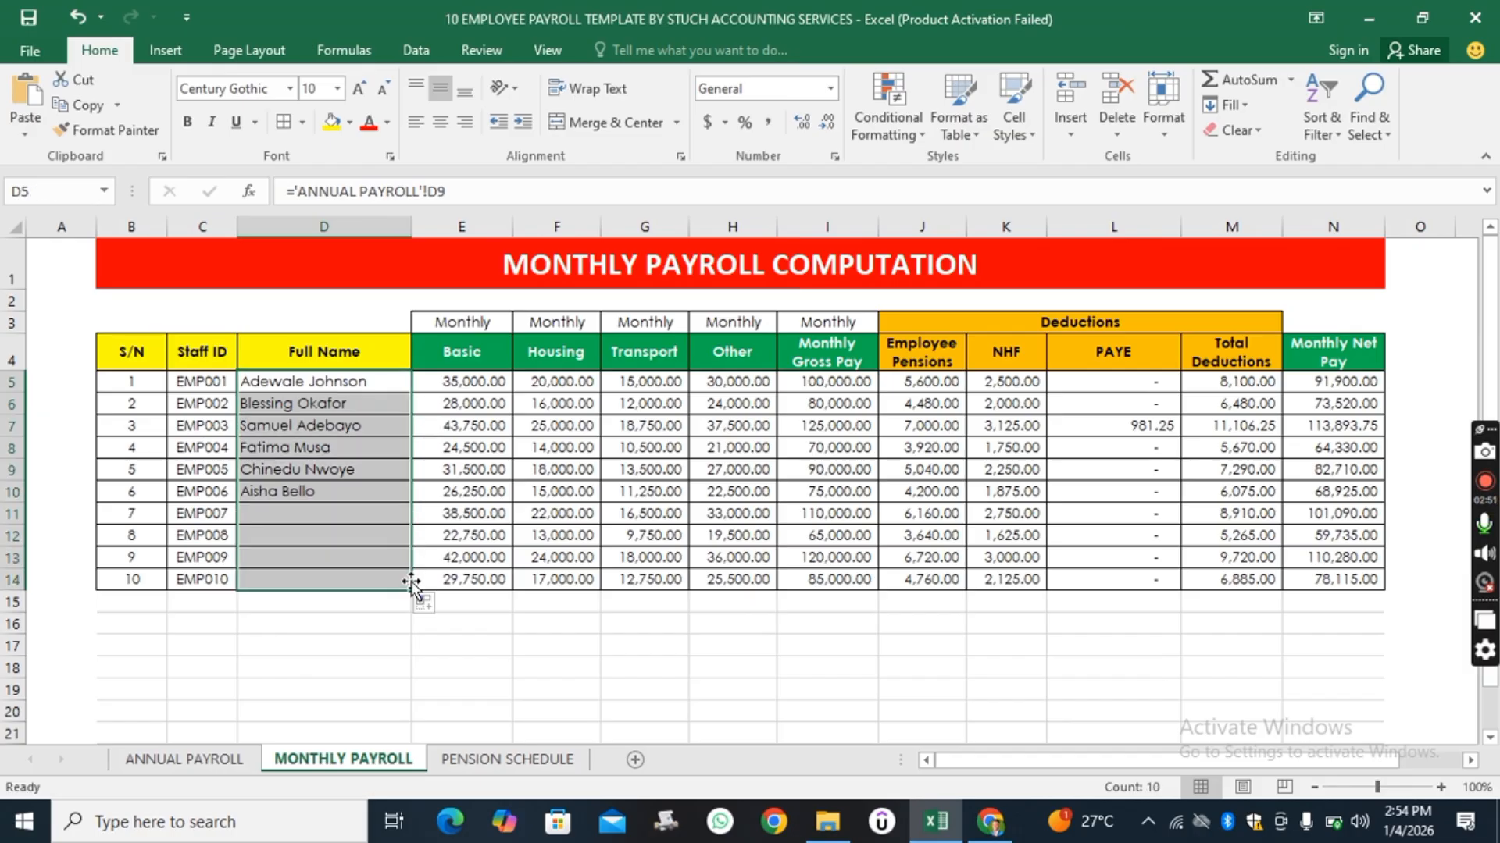
left_click(485, 645)
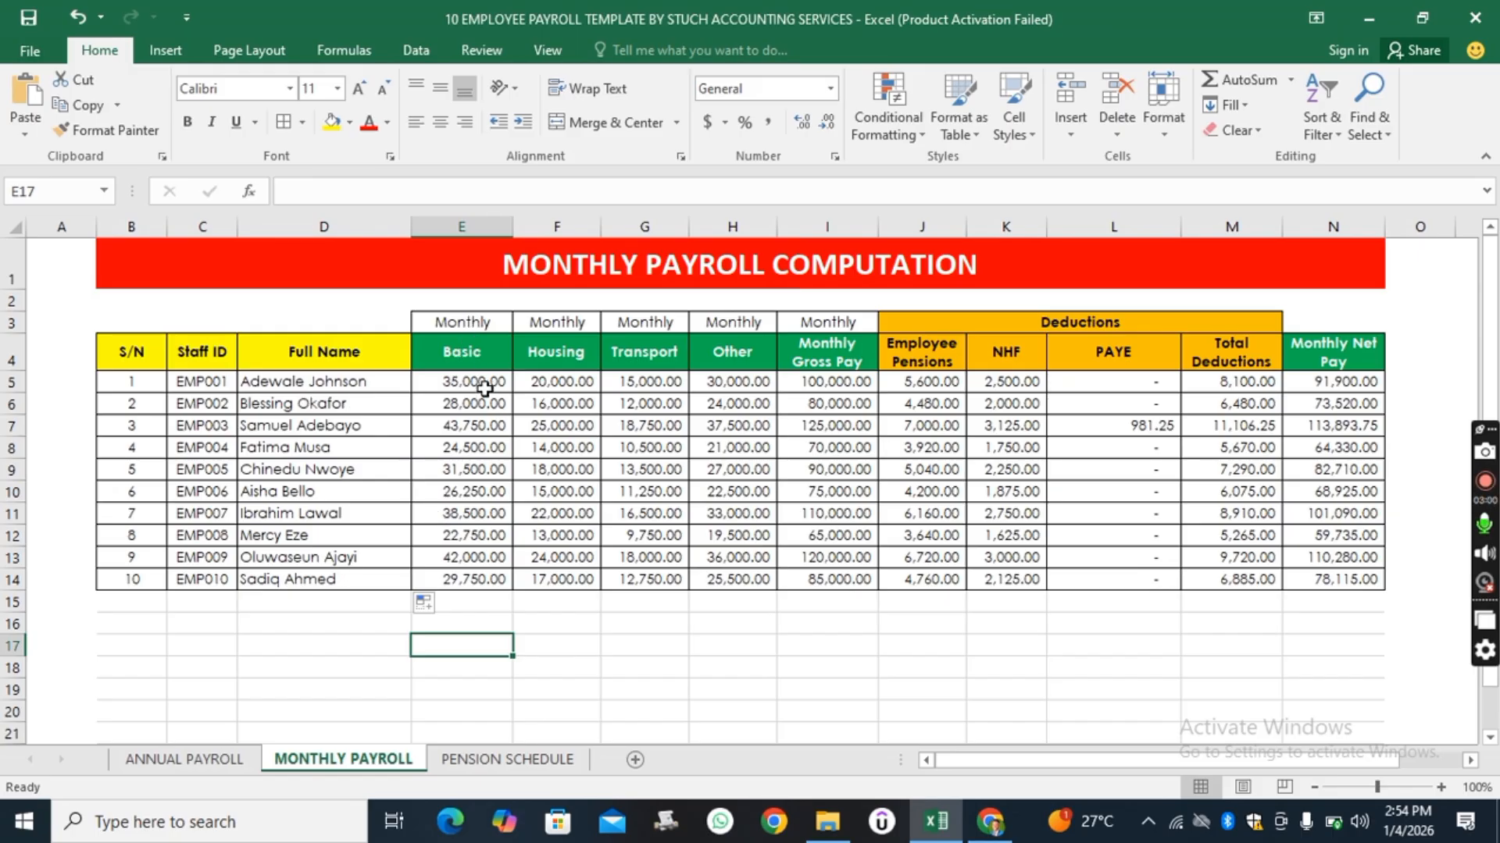
Review the Monthly Payroll column headers from Basic to Monthly Gross Pay, then return to the Annual Payroll sheet.
left_click(485, 352)
left_click(571, 354)
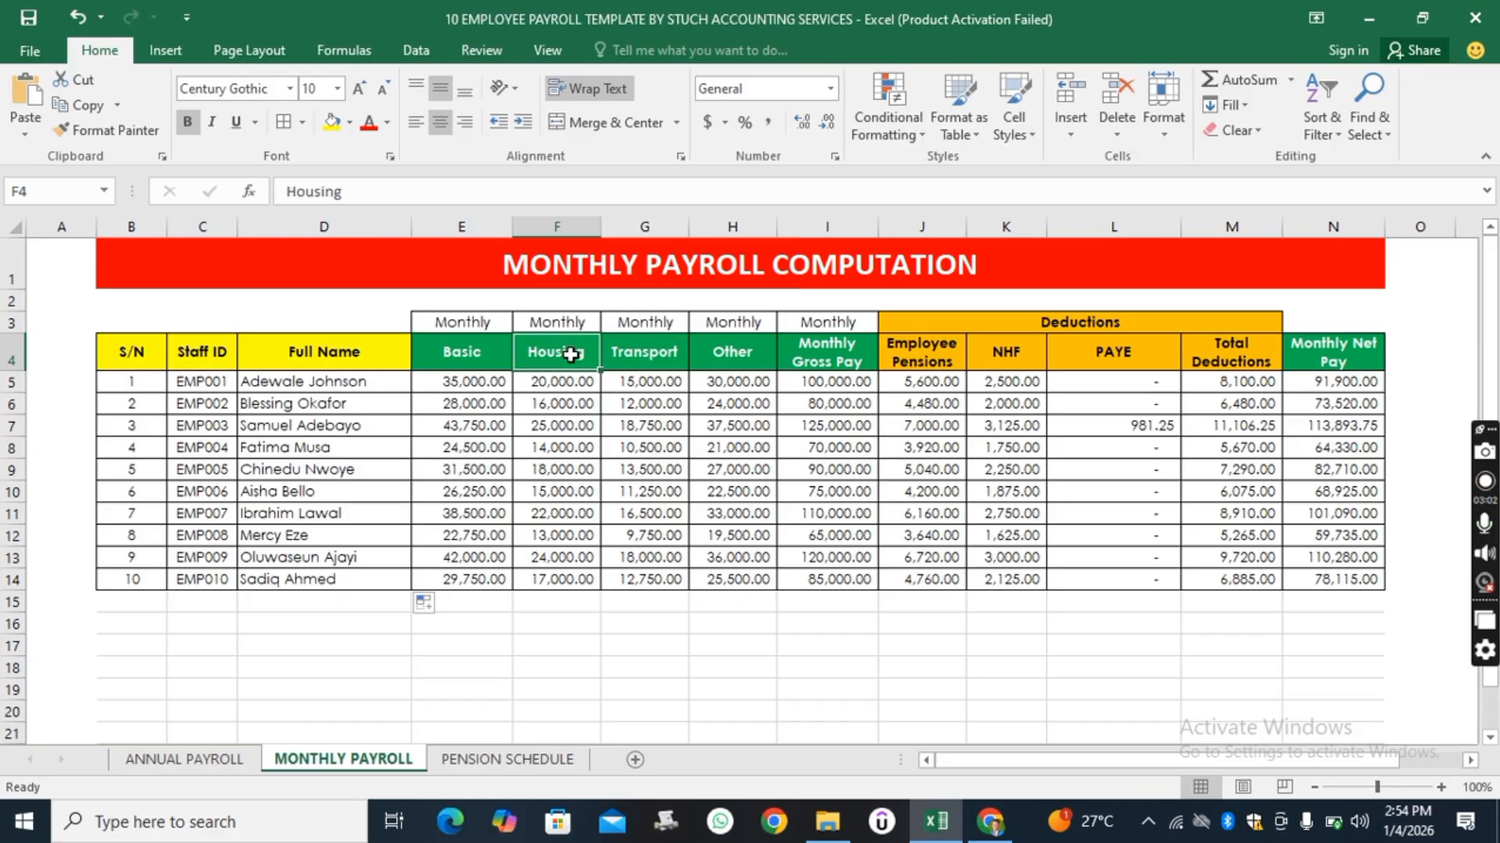
left_click(645, 356)
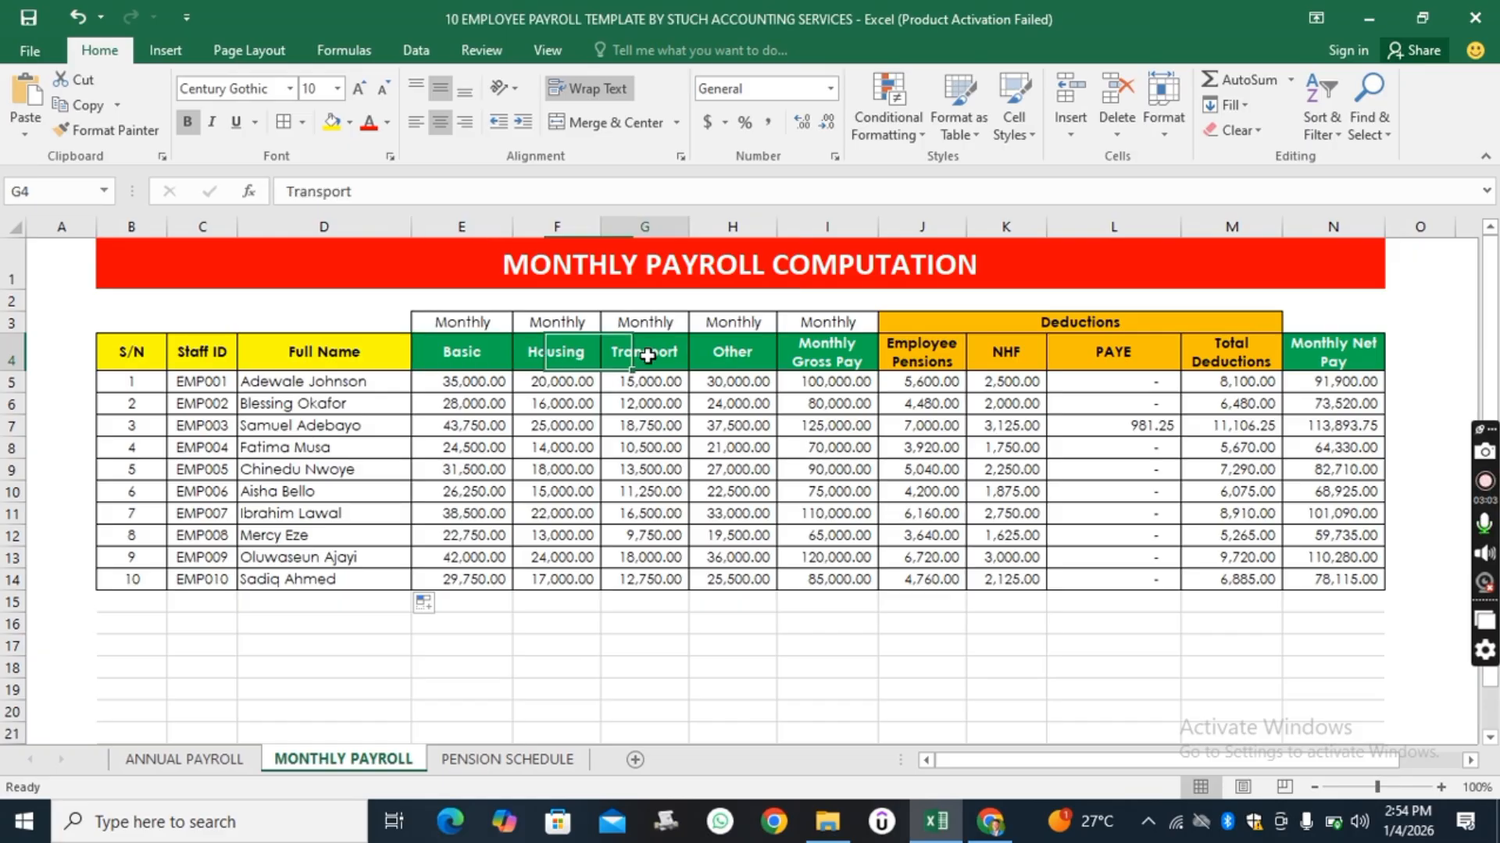
left_click(736, 362)
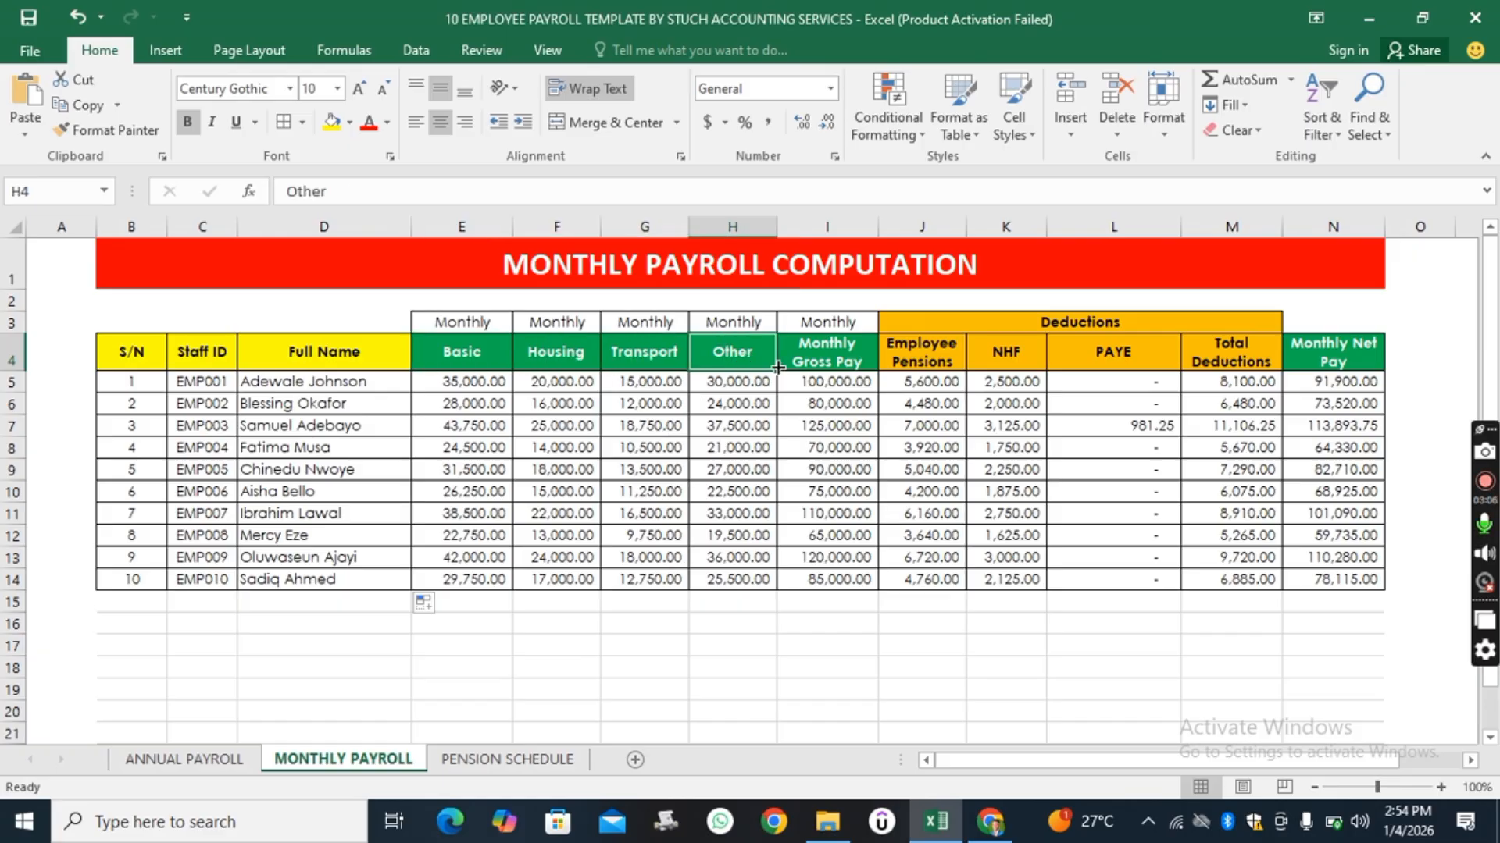
left_click(842, 352)
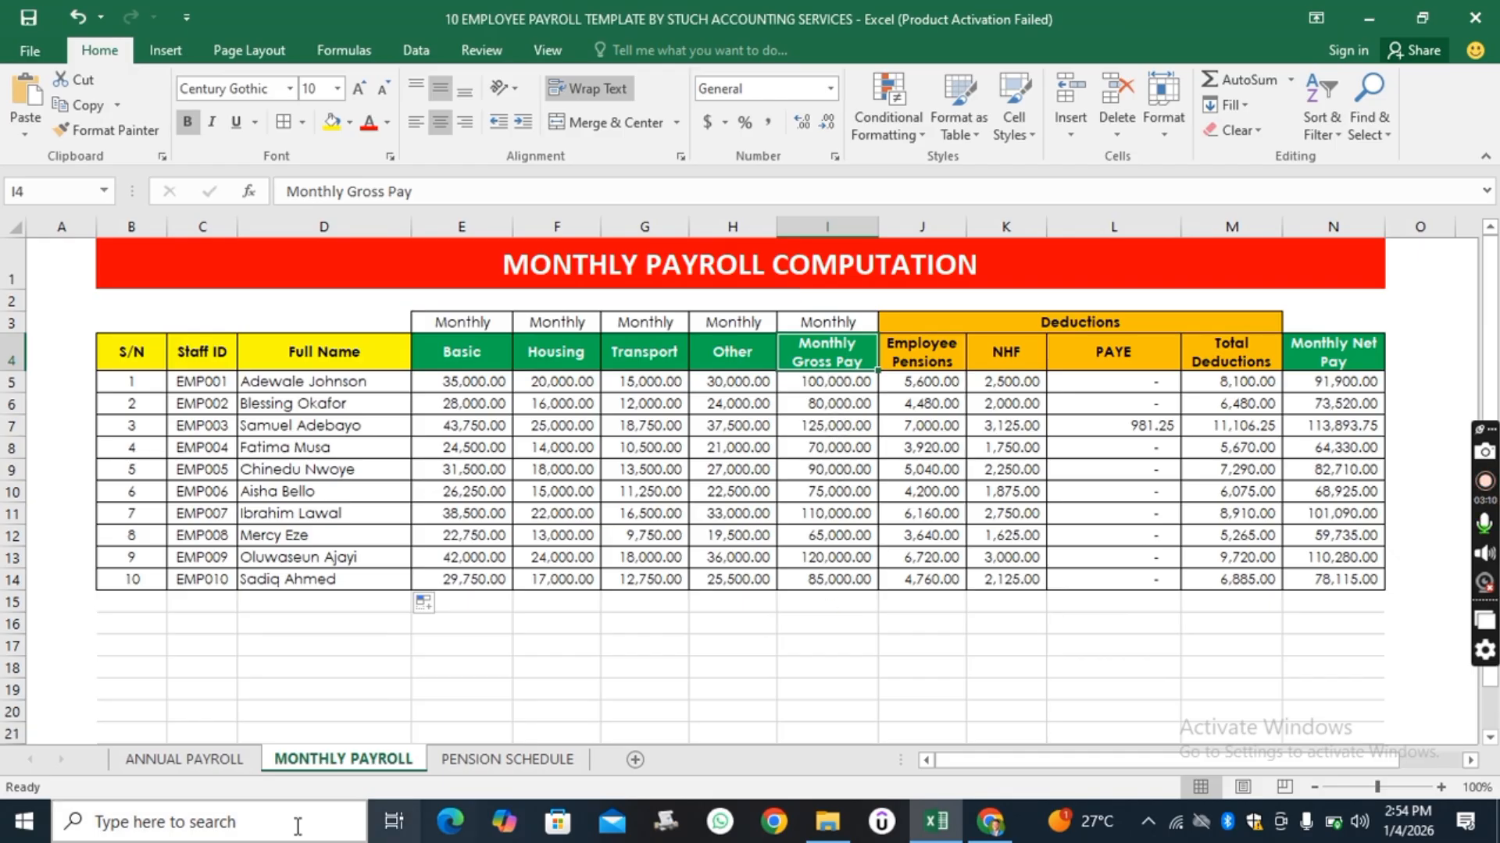
left_click(209, 764)
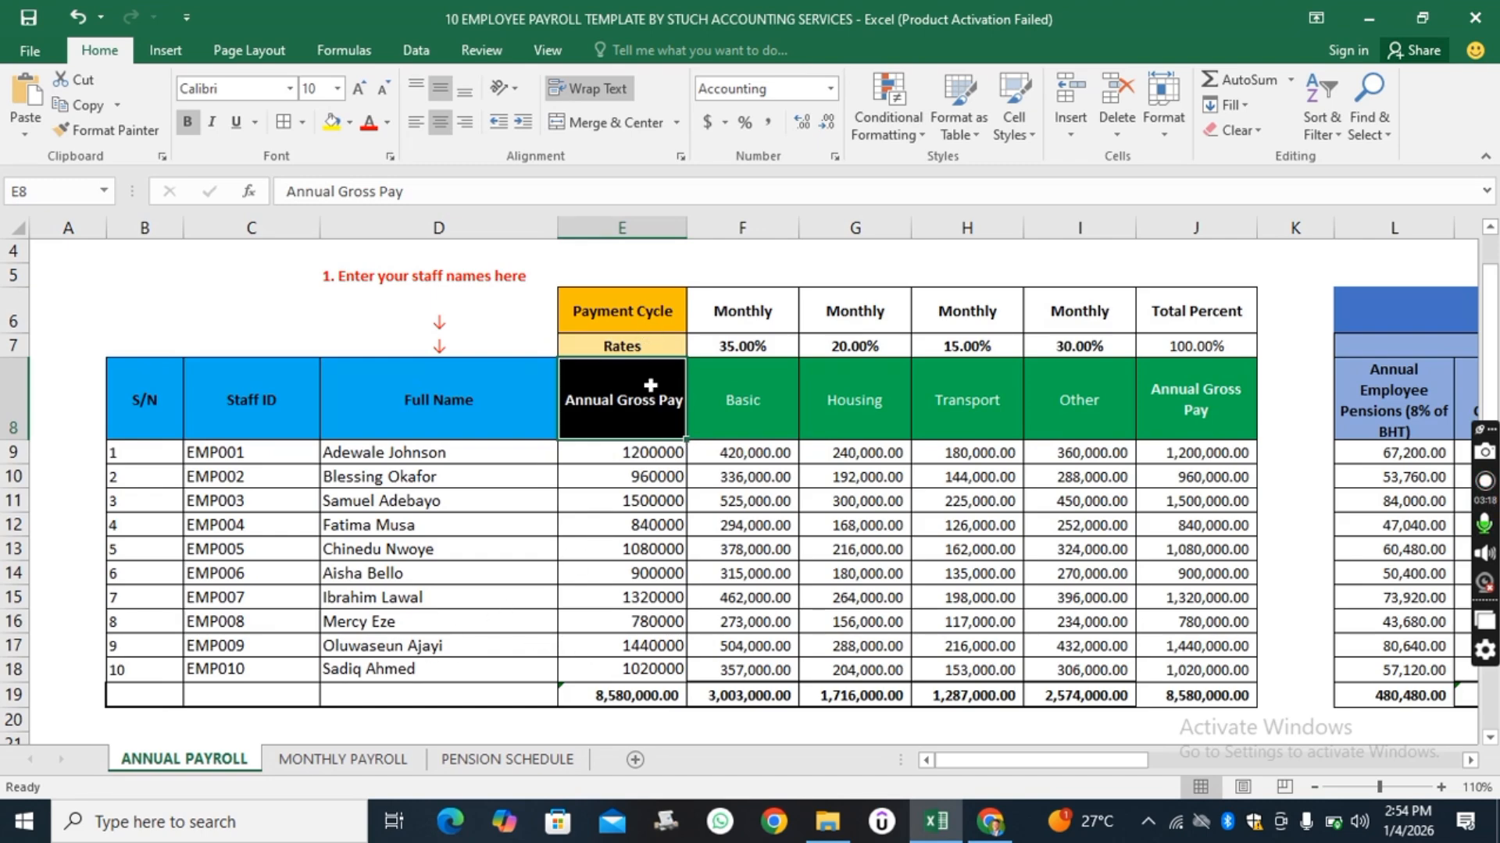
On the Monthly Payroll sheet, fill the PAYE formula down from the second and third employees through the tenth employee.
left_click(360, 763)
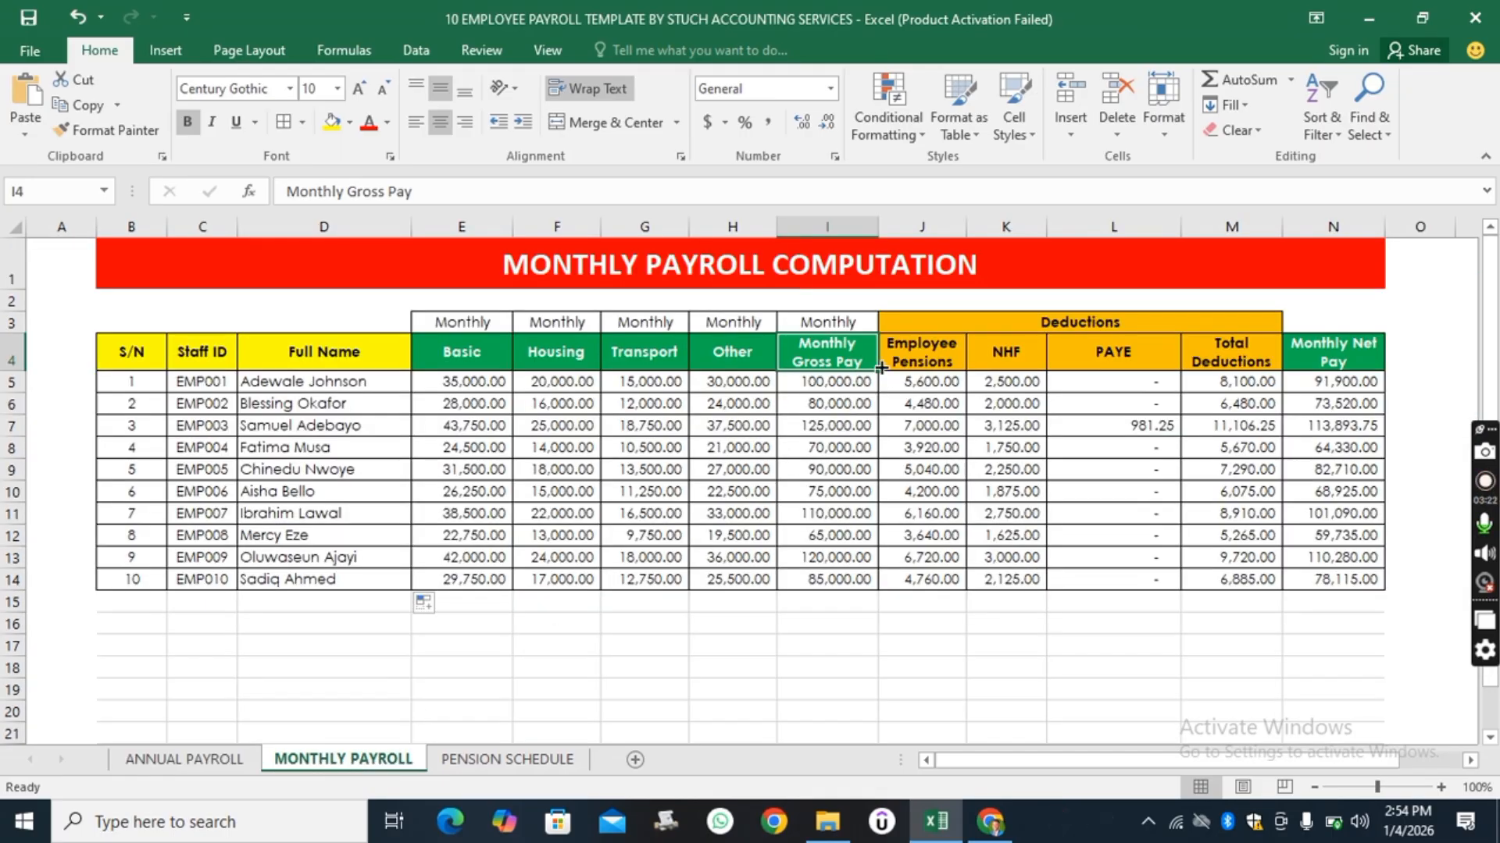
left_click(827, 227)
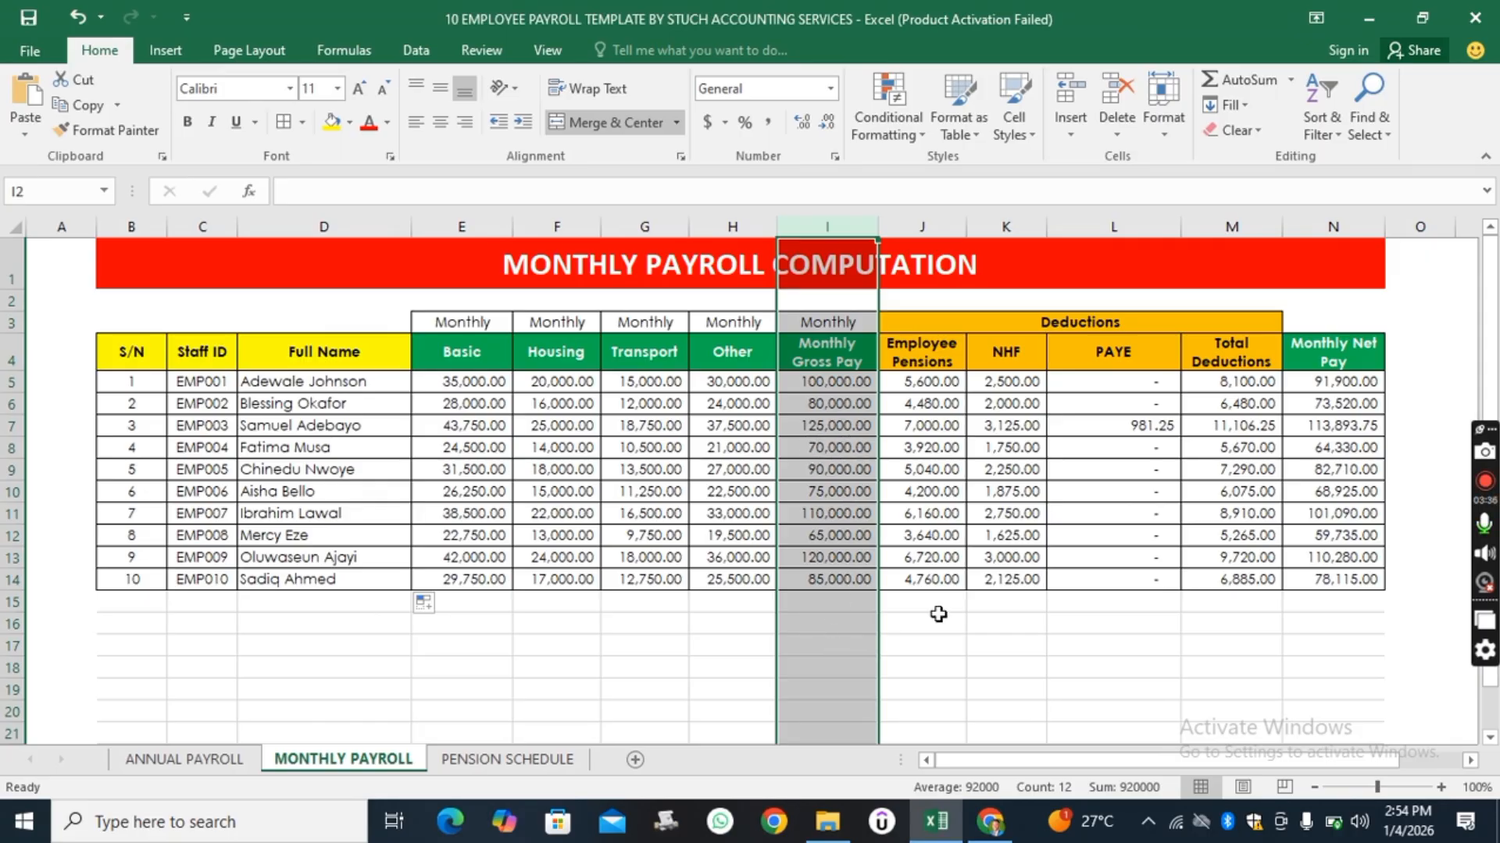
left_click(986, 597)
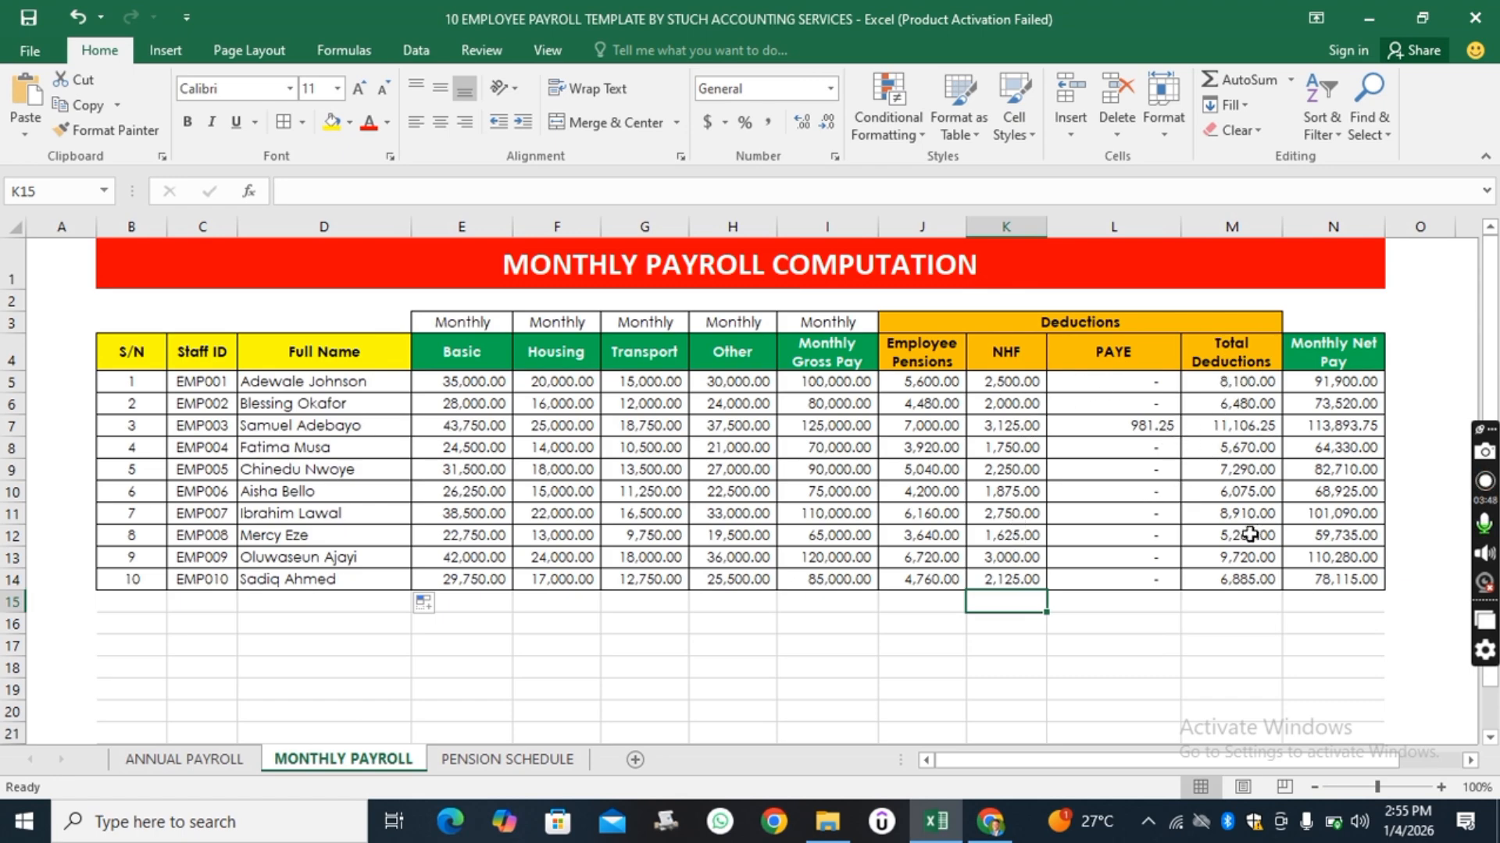
left_click(1128, 426)
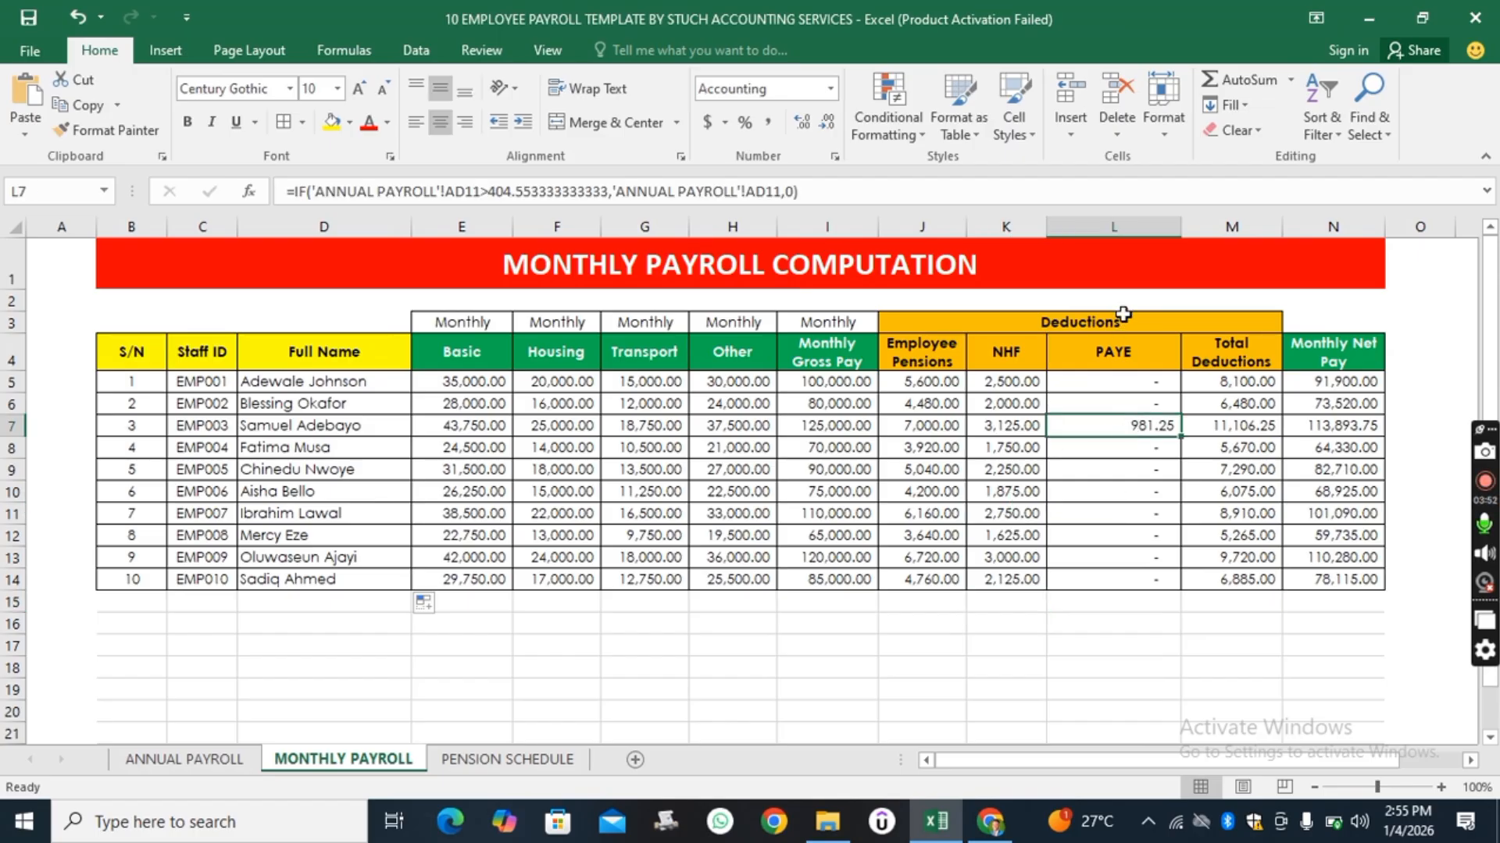
left_click(1148, 383)
left_click(1167, 402)
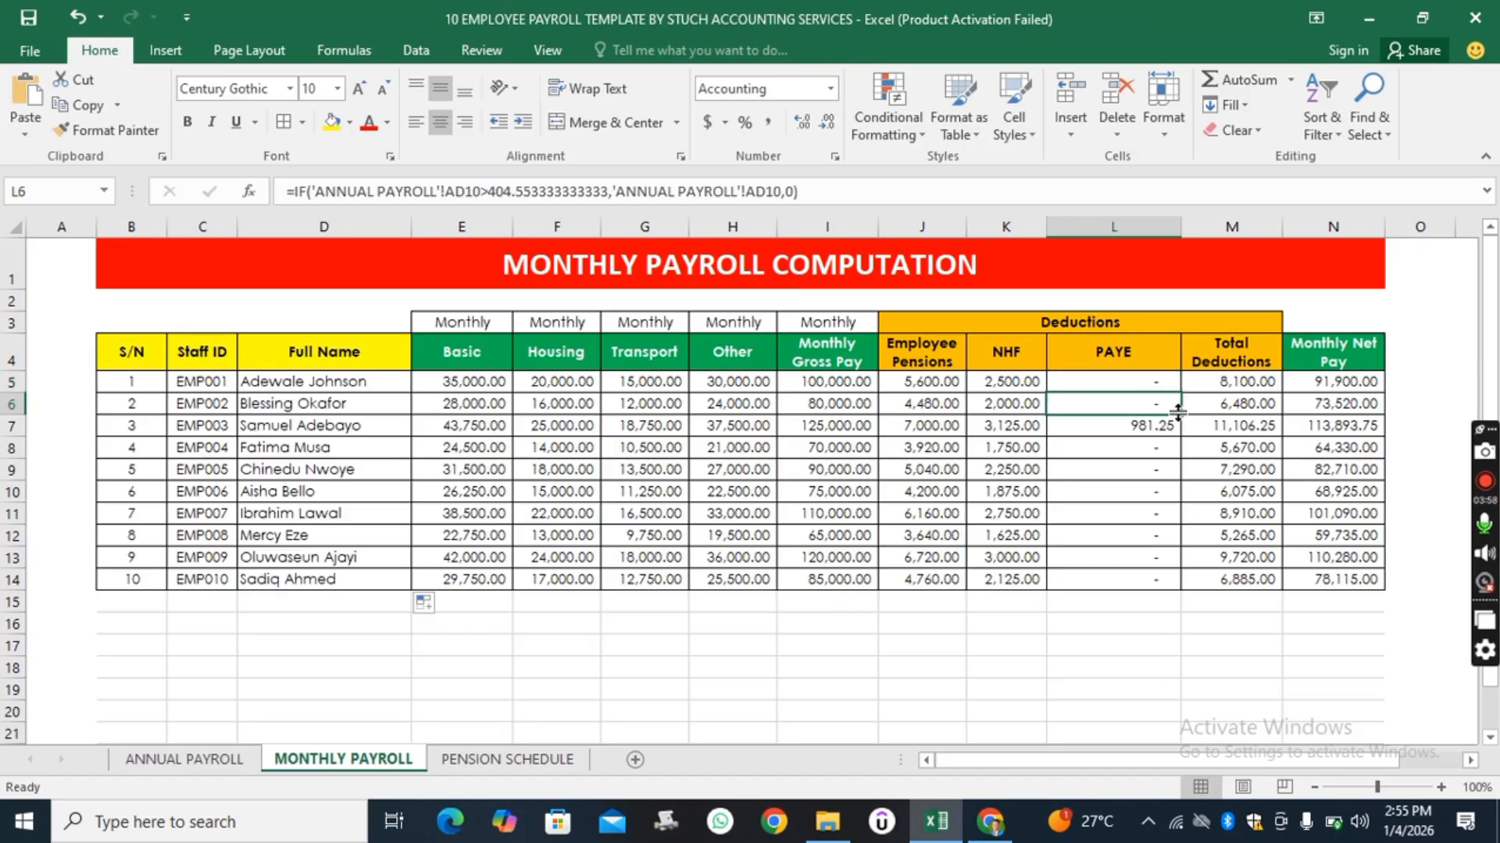
left_click(1133, 424)
left_click(1150, 396)
left_click(1169, 428, "shift")
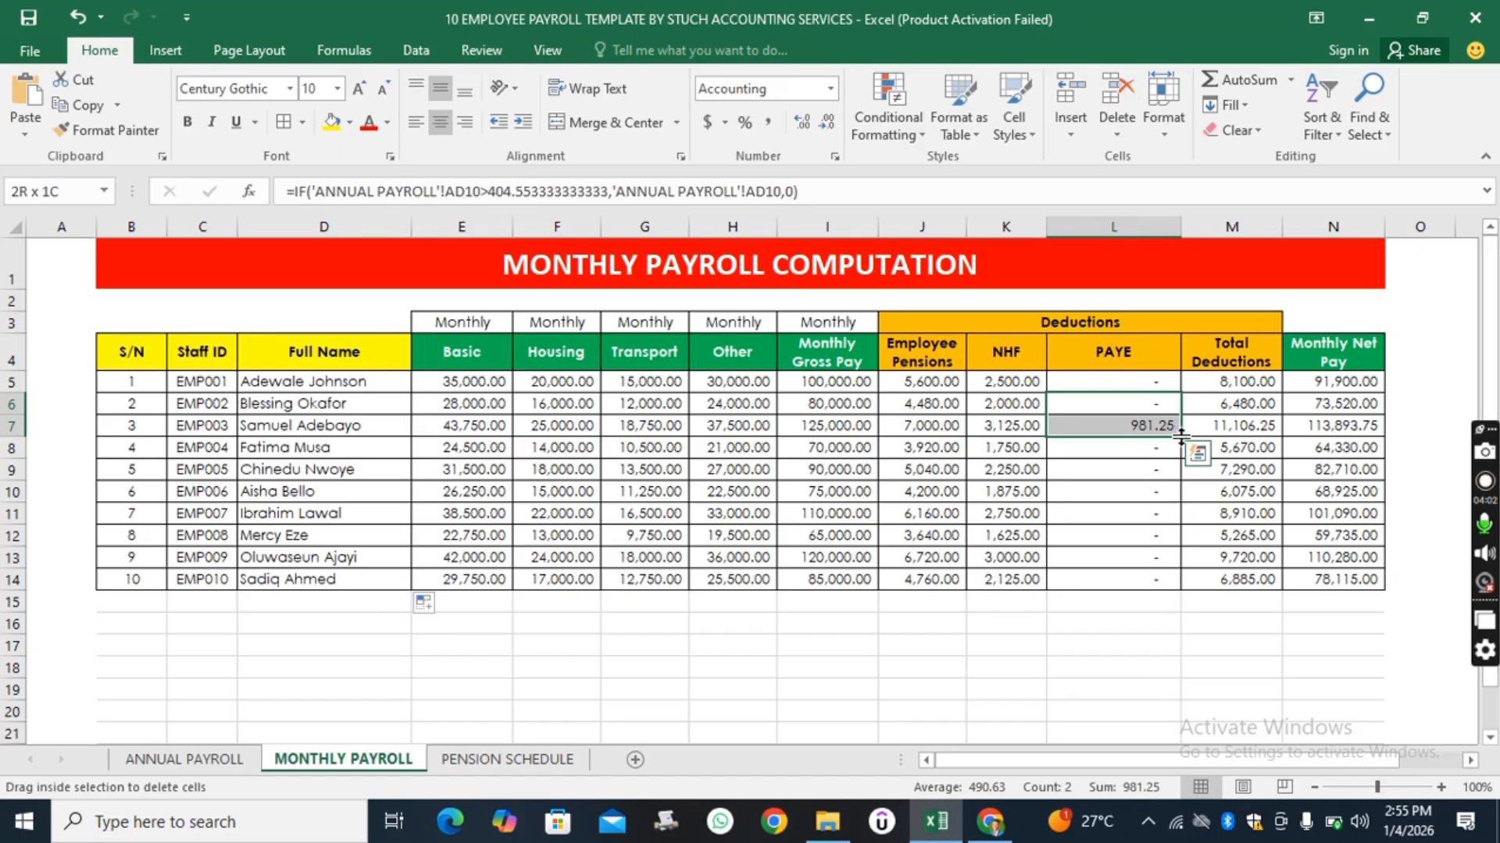
left_click_drag(1181, 434, 1190, 588)
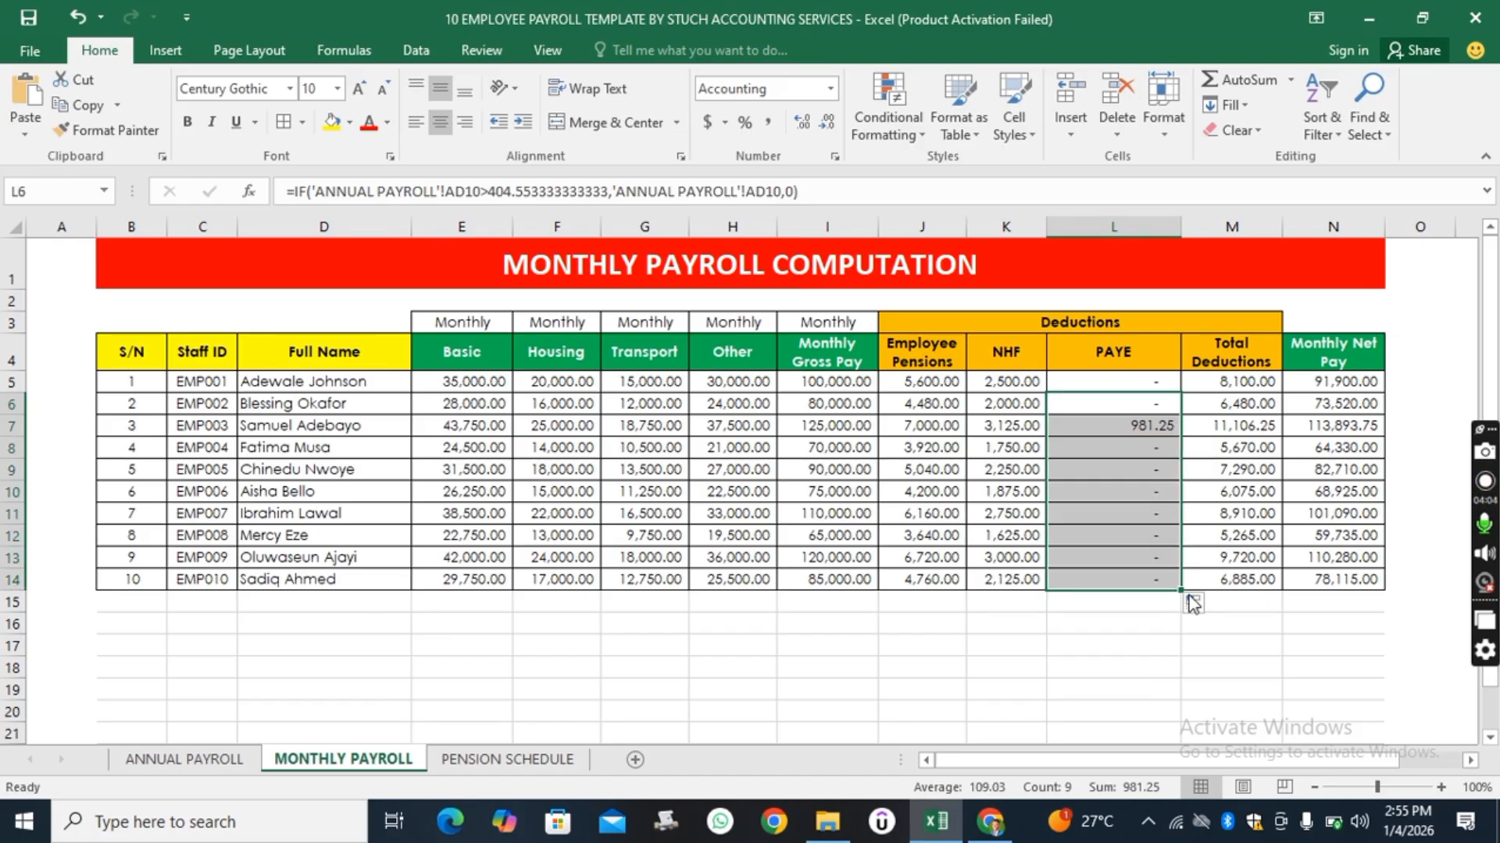
left_click(1164, 656)
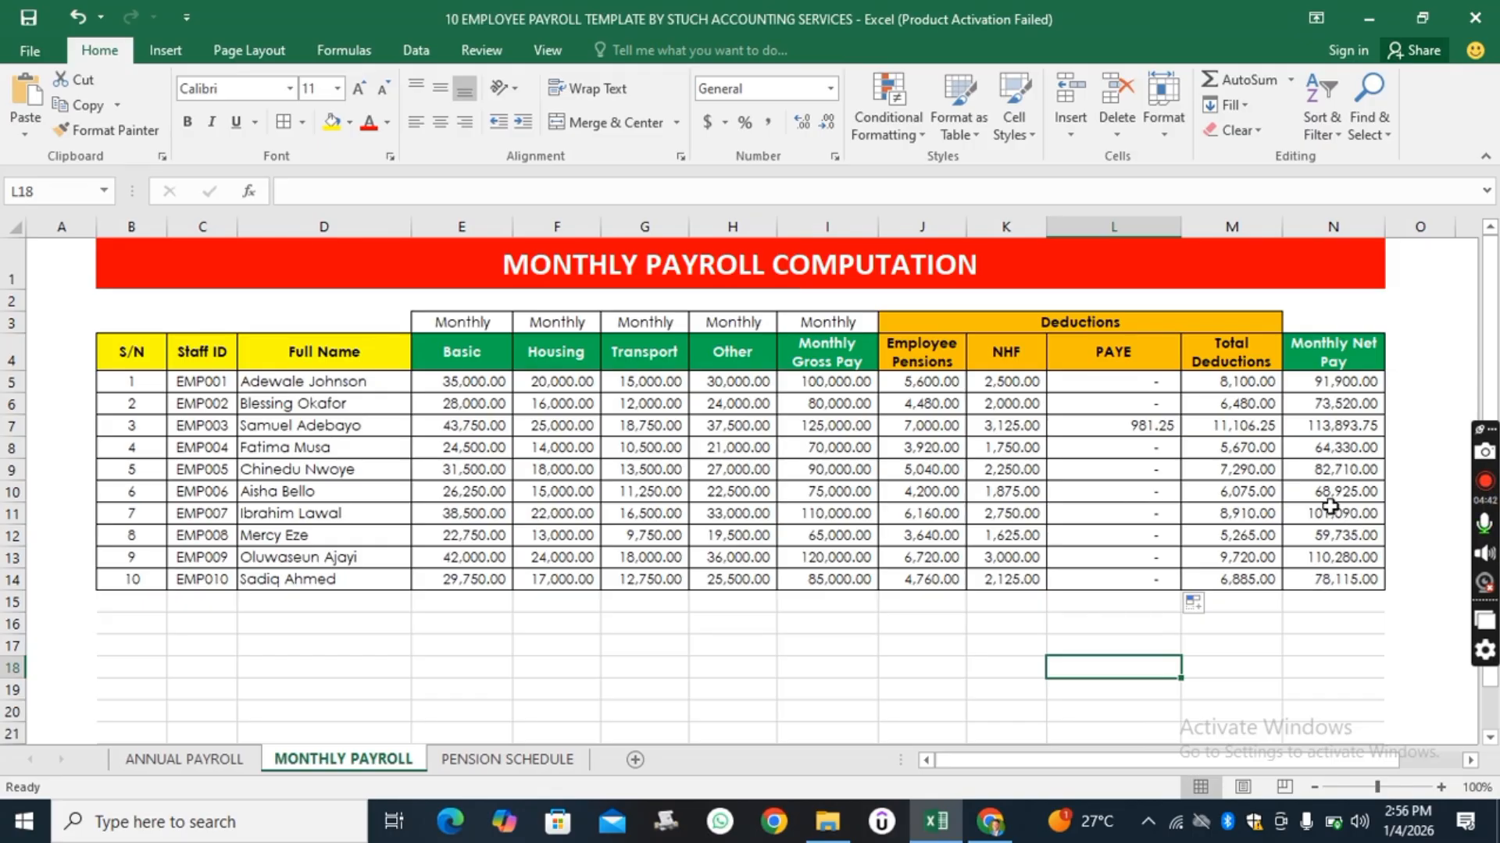
Examine the PIN Number, Pensions Fund Administrator and Pensions Fund Custodian columns on the Pension Schedule sheet.
left_click(506, 759)
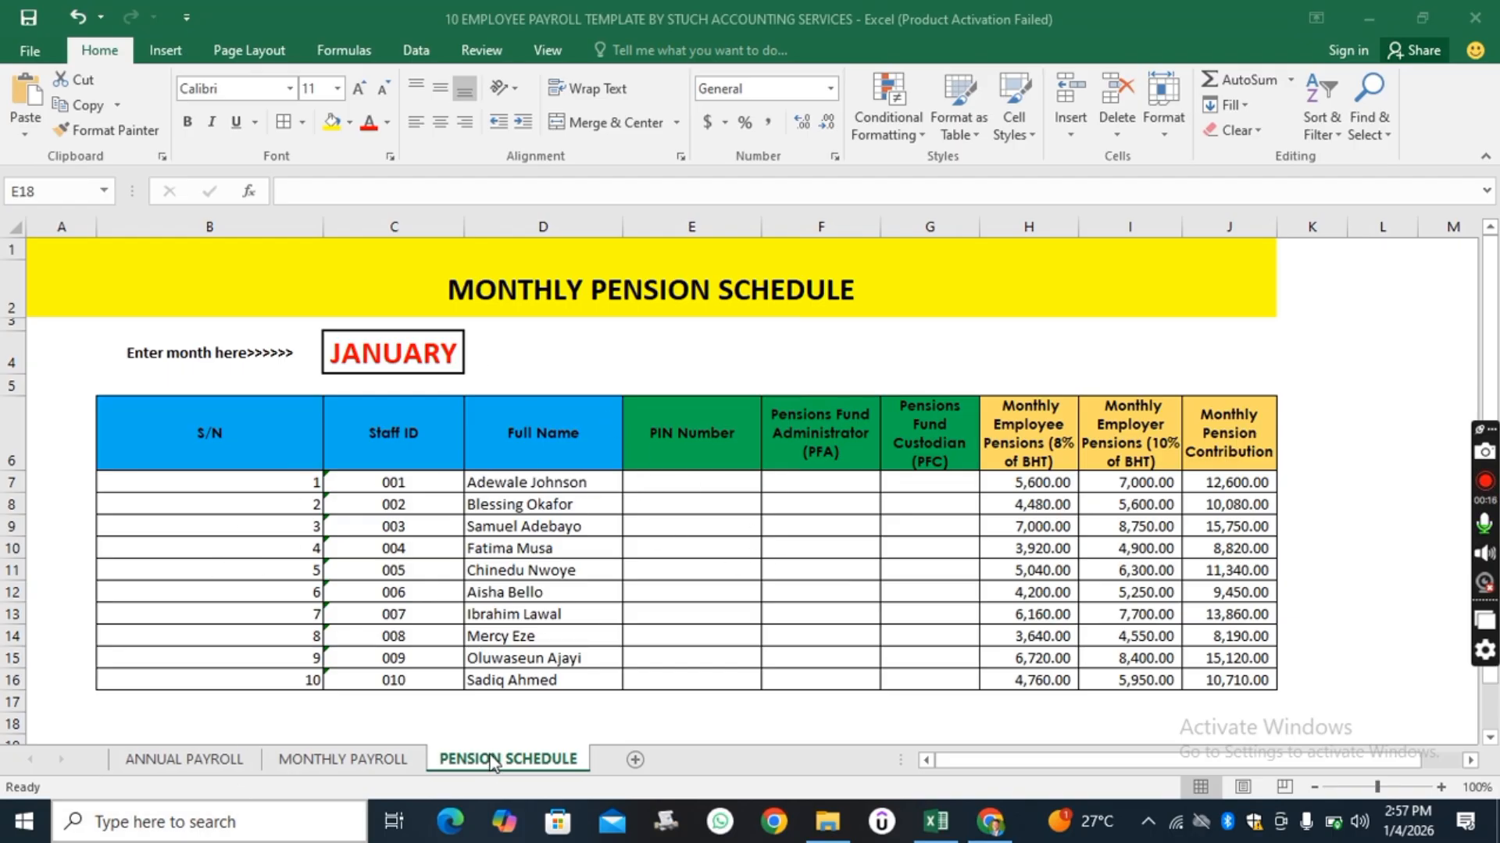
left_click(697, 487)
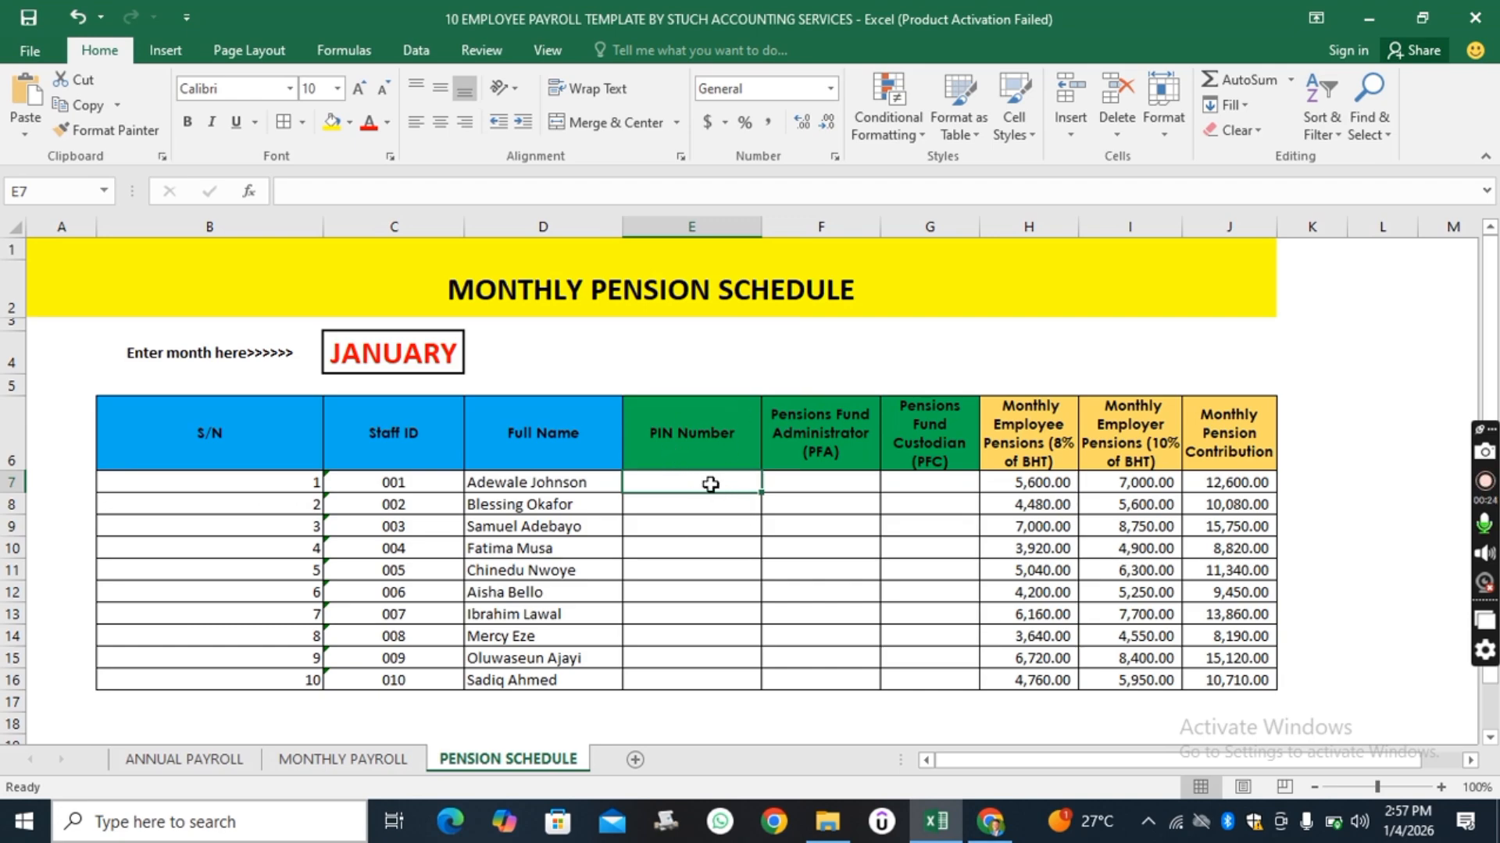
left_click(697, 506)
left_click(709, 478)
left_click(701, 527)
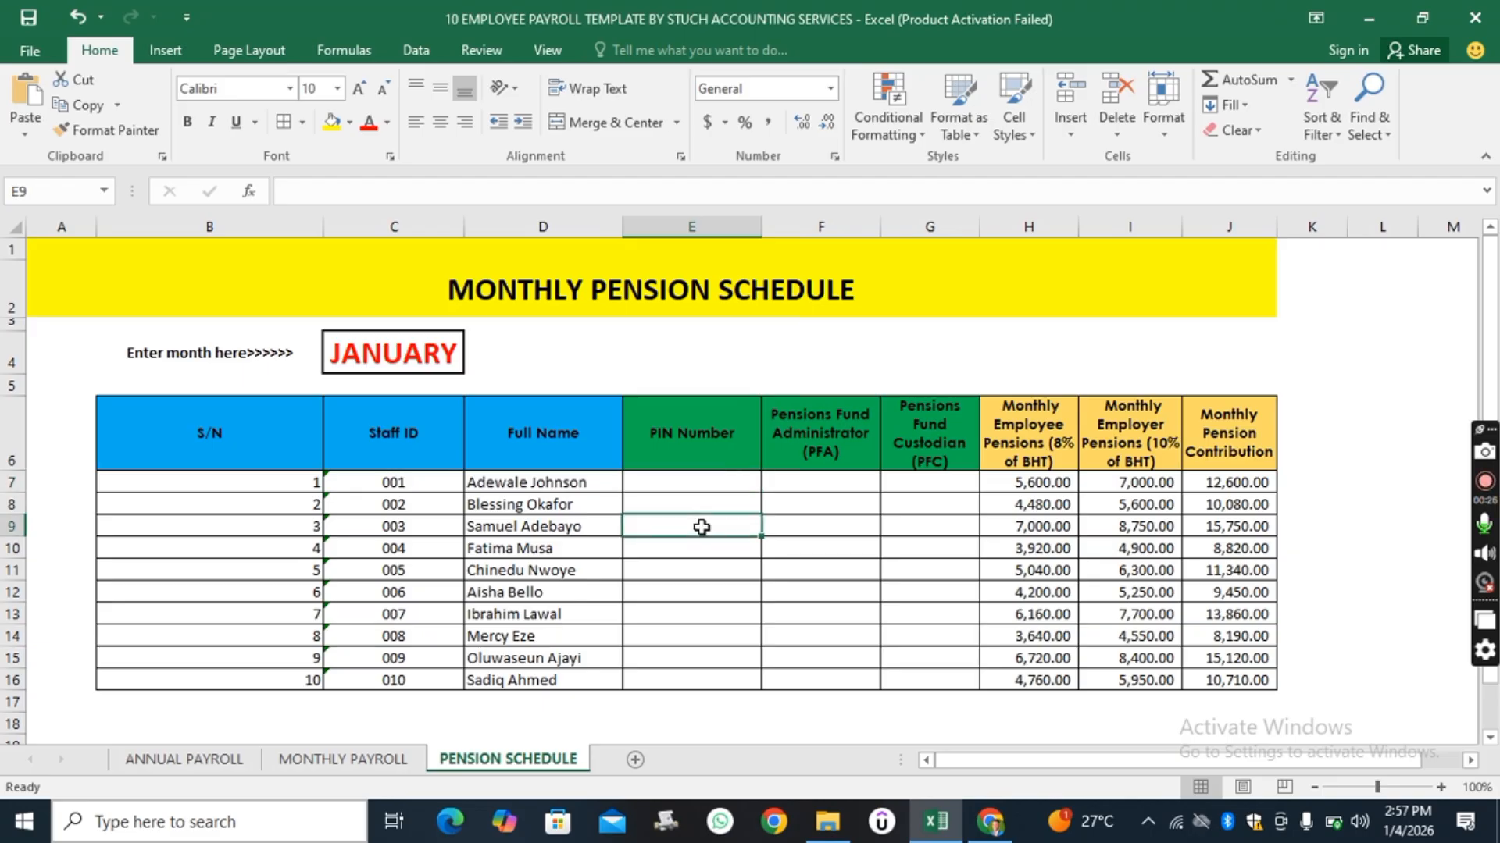
left_click(699, 479)
left_click(700, 546)
left_click(693, 572)
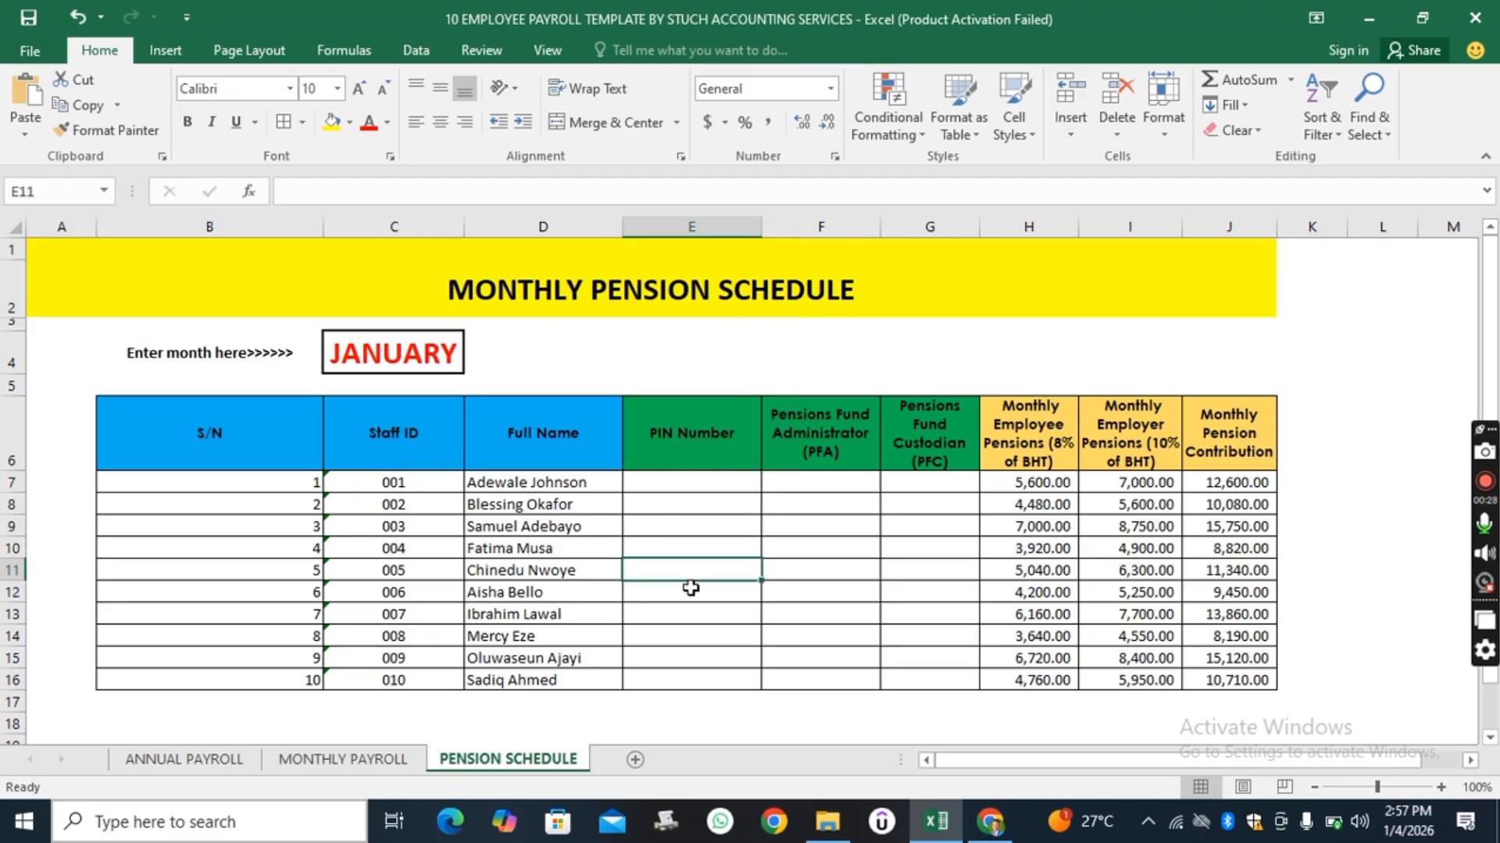
left_click(694, 613)
left_click(693, 632)
left_click(685, 686)
left_click(708, 481)
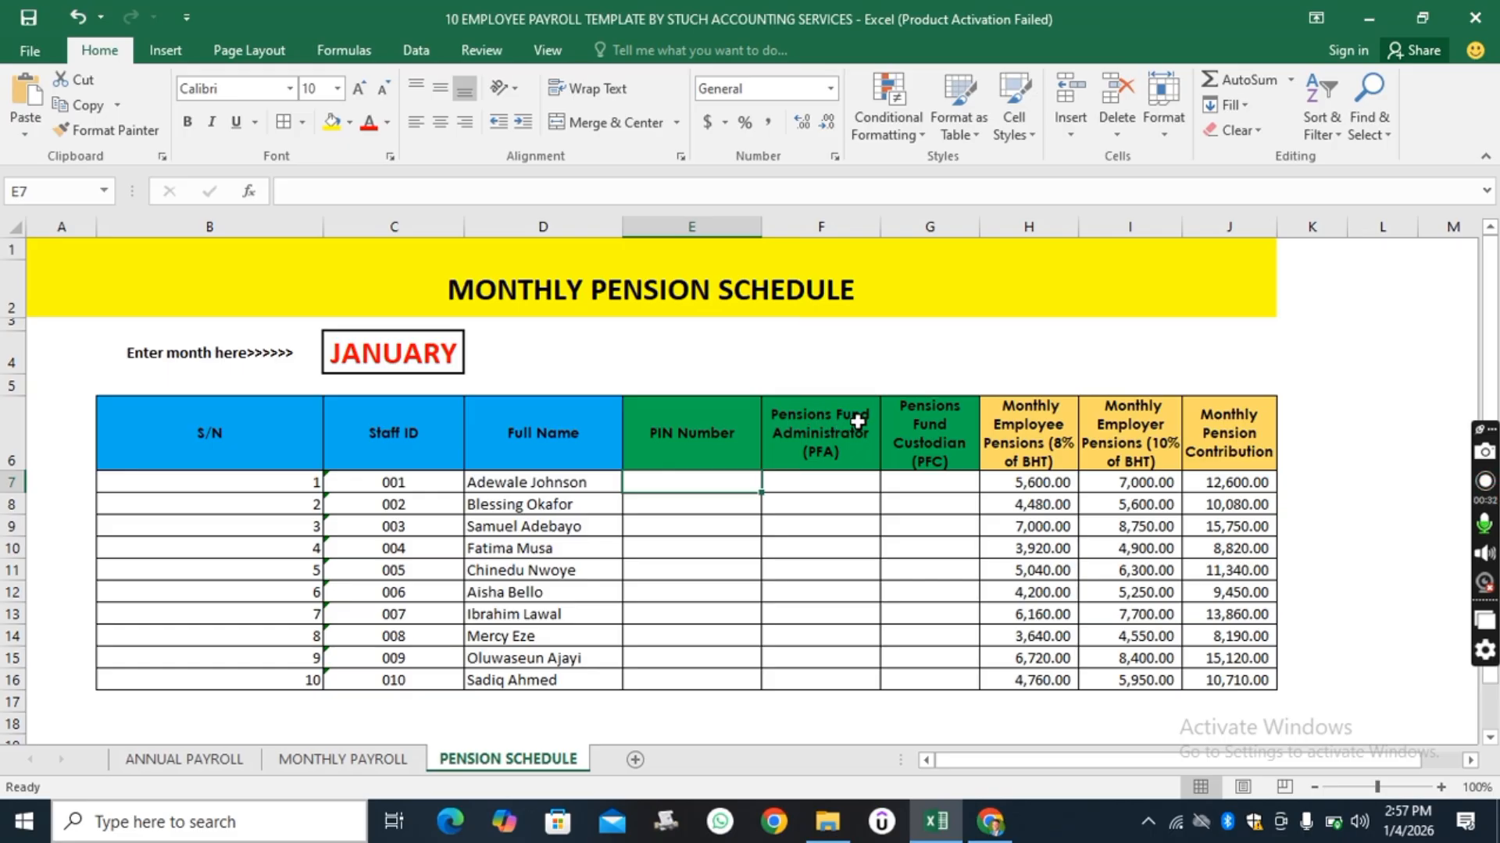
left_click(831, 484)
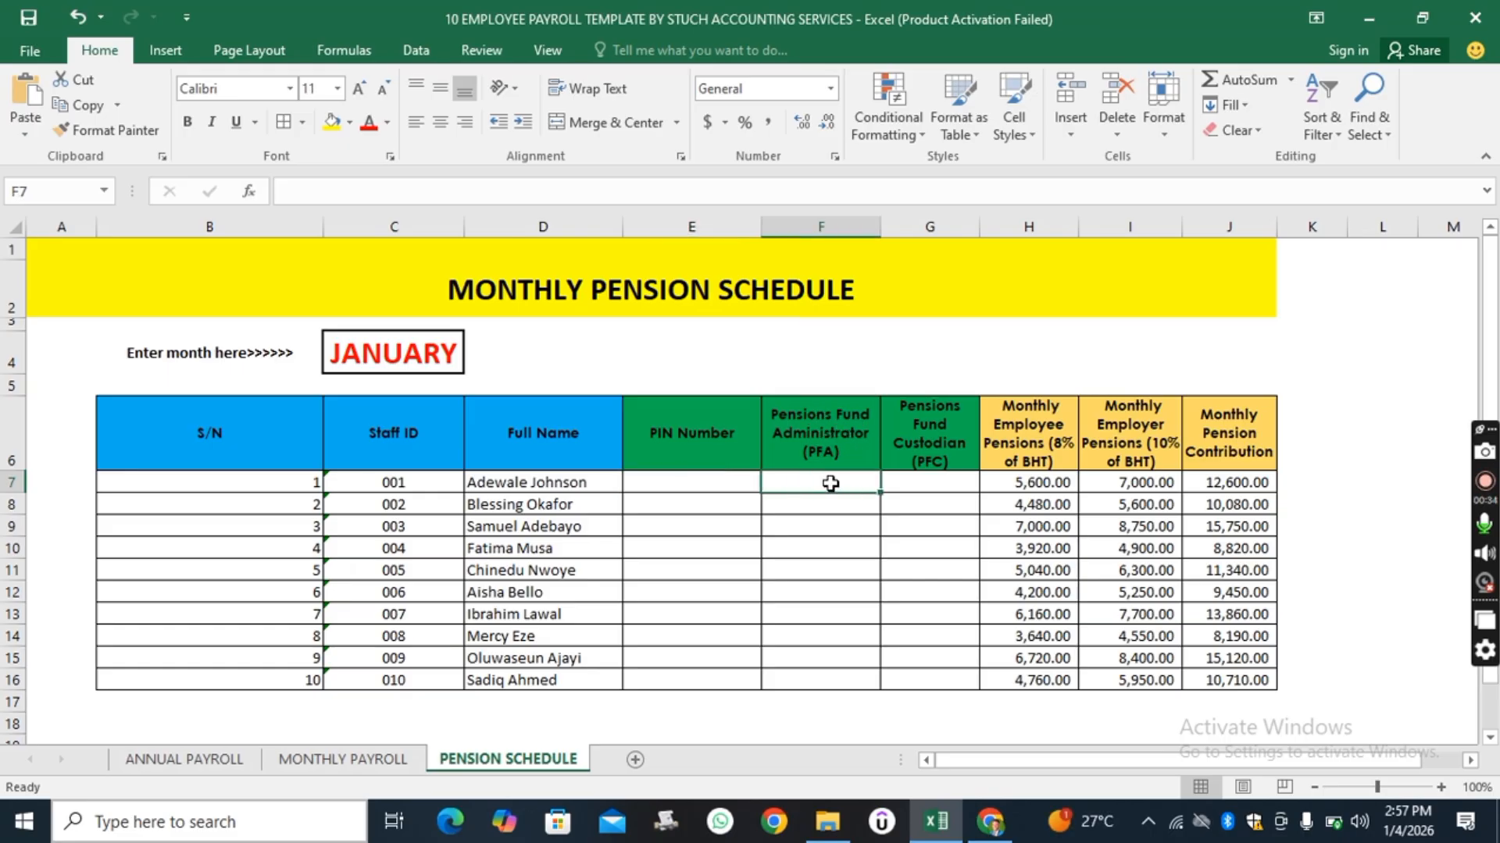
left_click(820, 504)
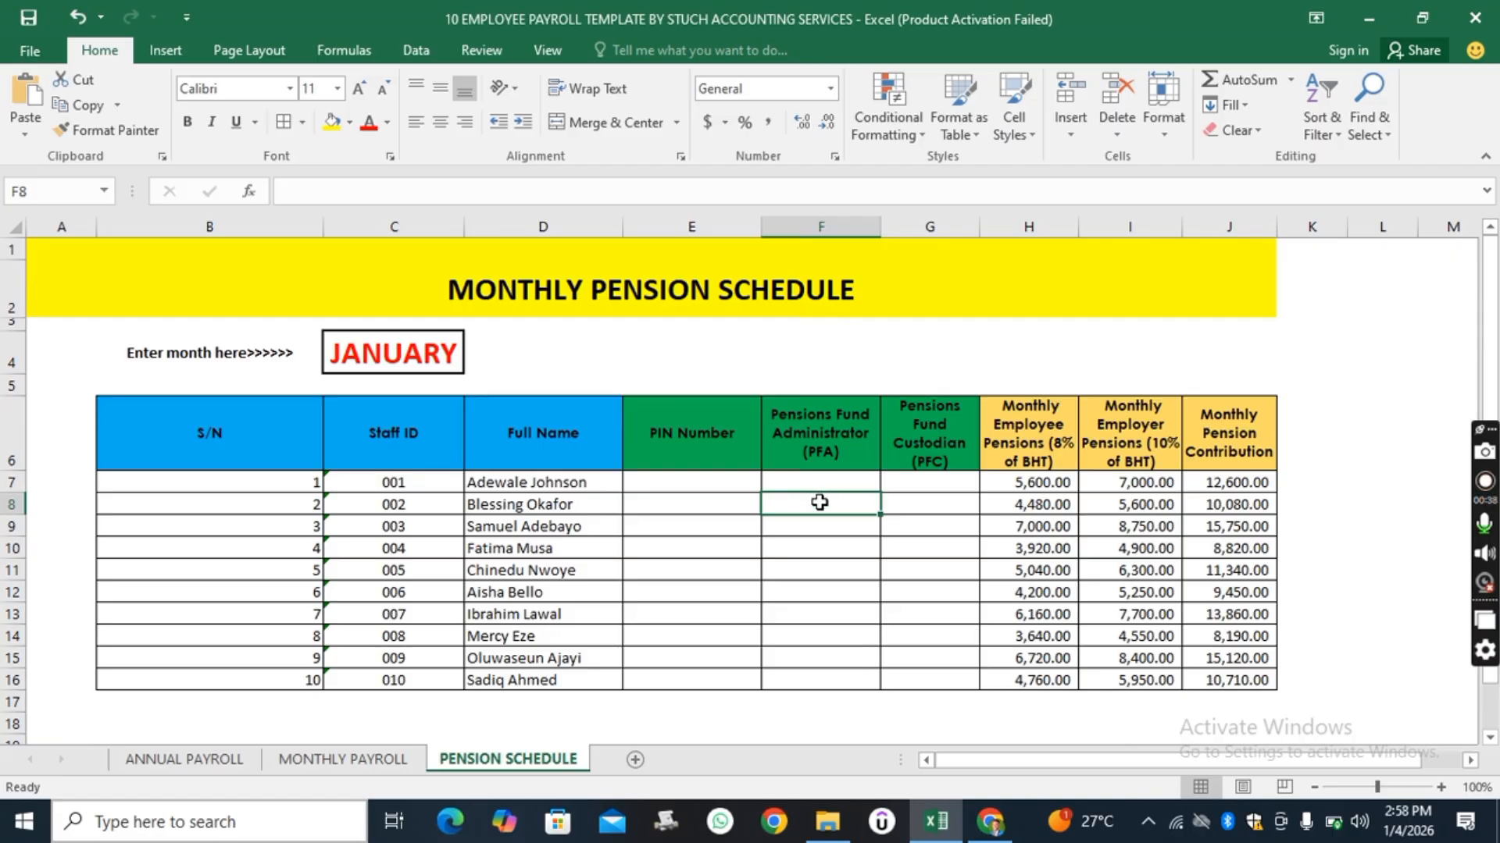
left_click(813, 612)
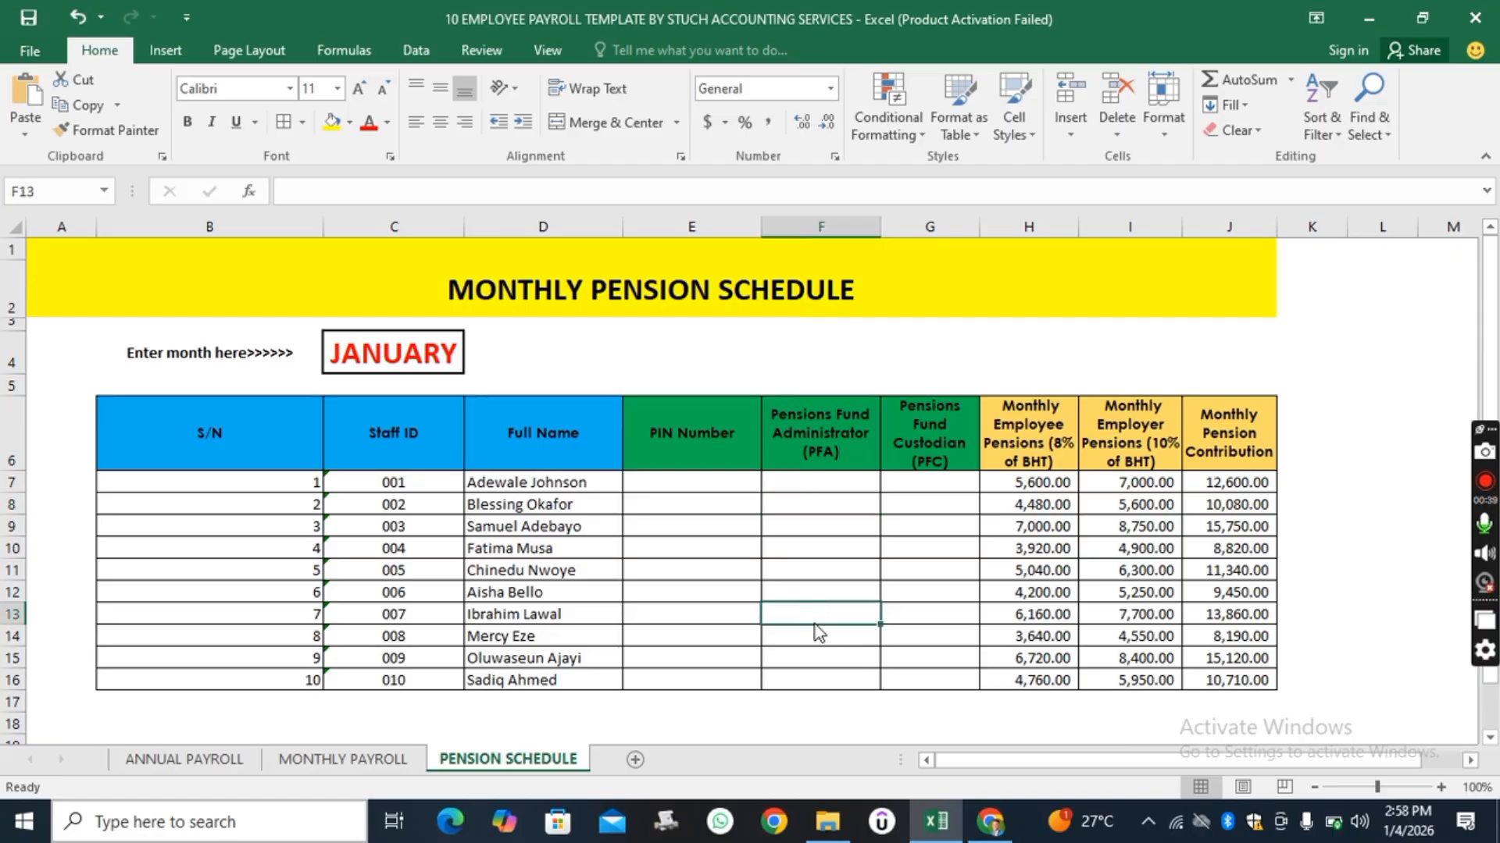
left_click(932, 487)
left_click(930, 525)
left_click(930, 560)
left_click(936, 593)
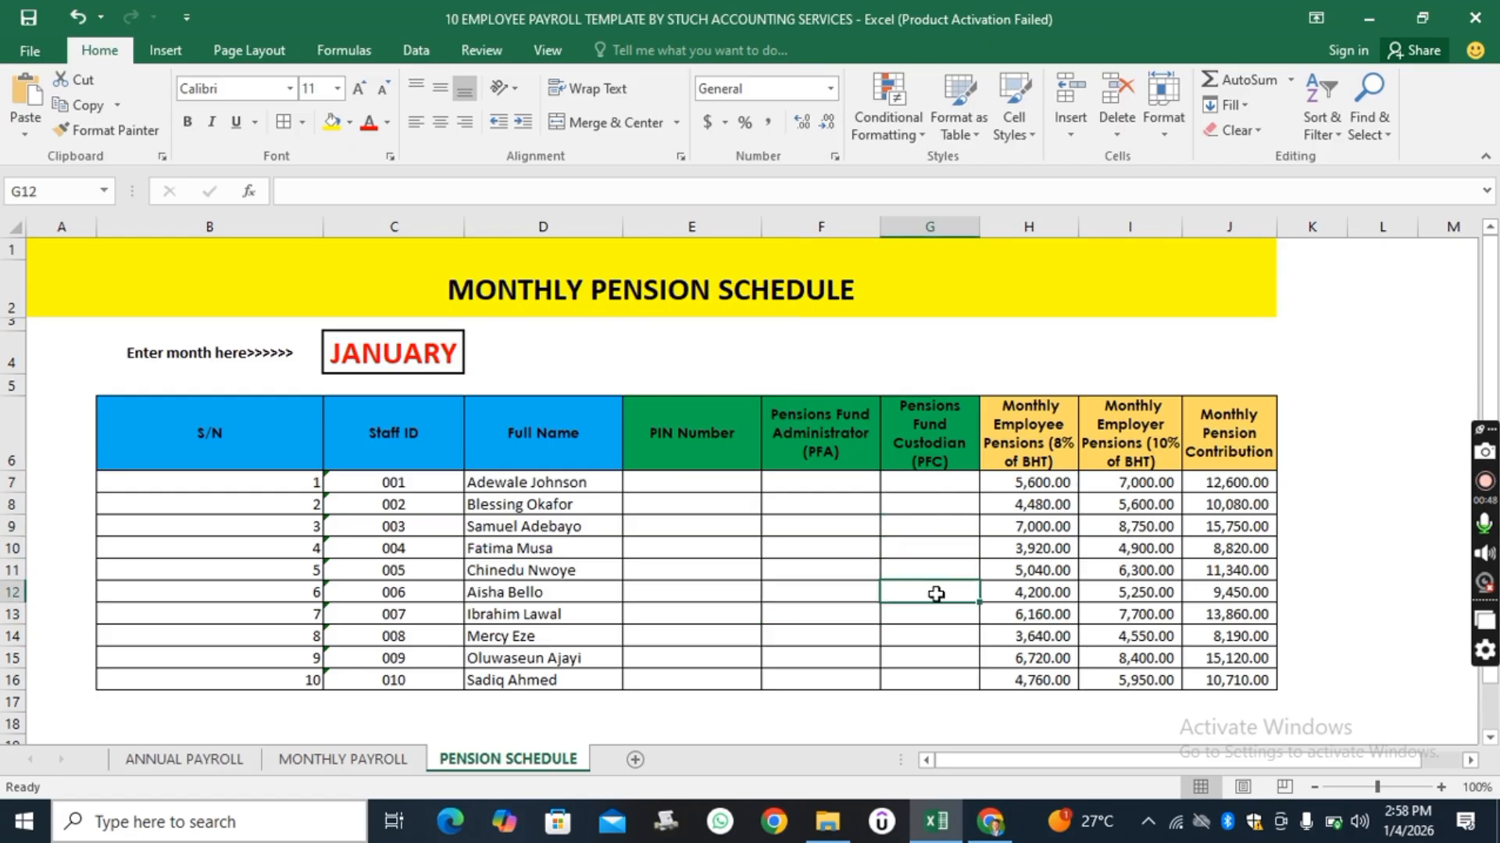
left_click(936, 634)
left_click(940, 679)
left_click(928, 550)
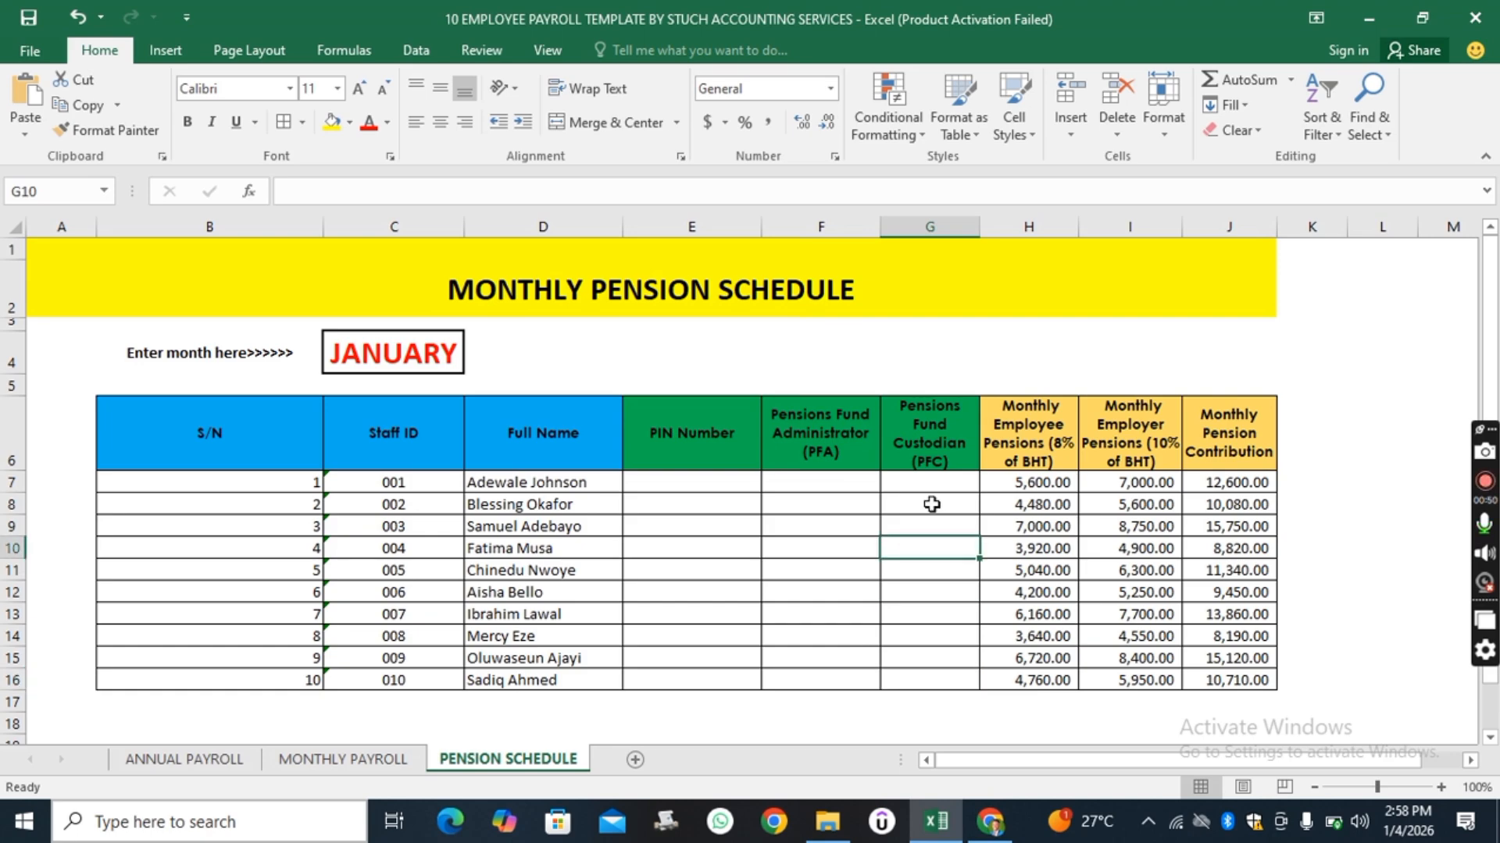
left_click(931, 504)
left_click(857, 565)
left_click(685, 488)
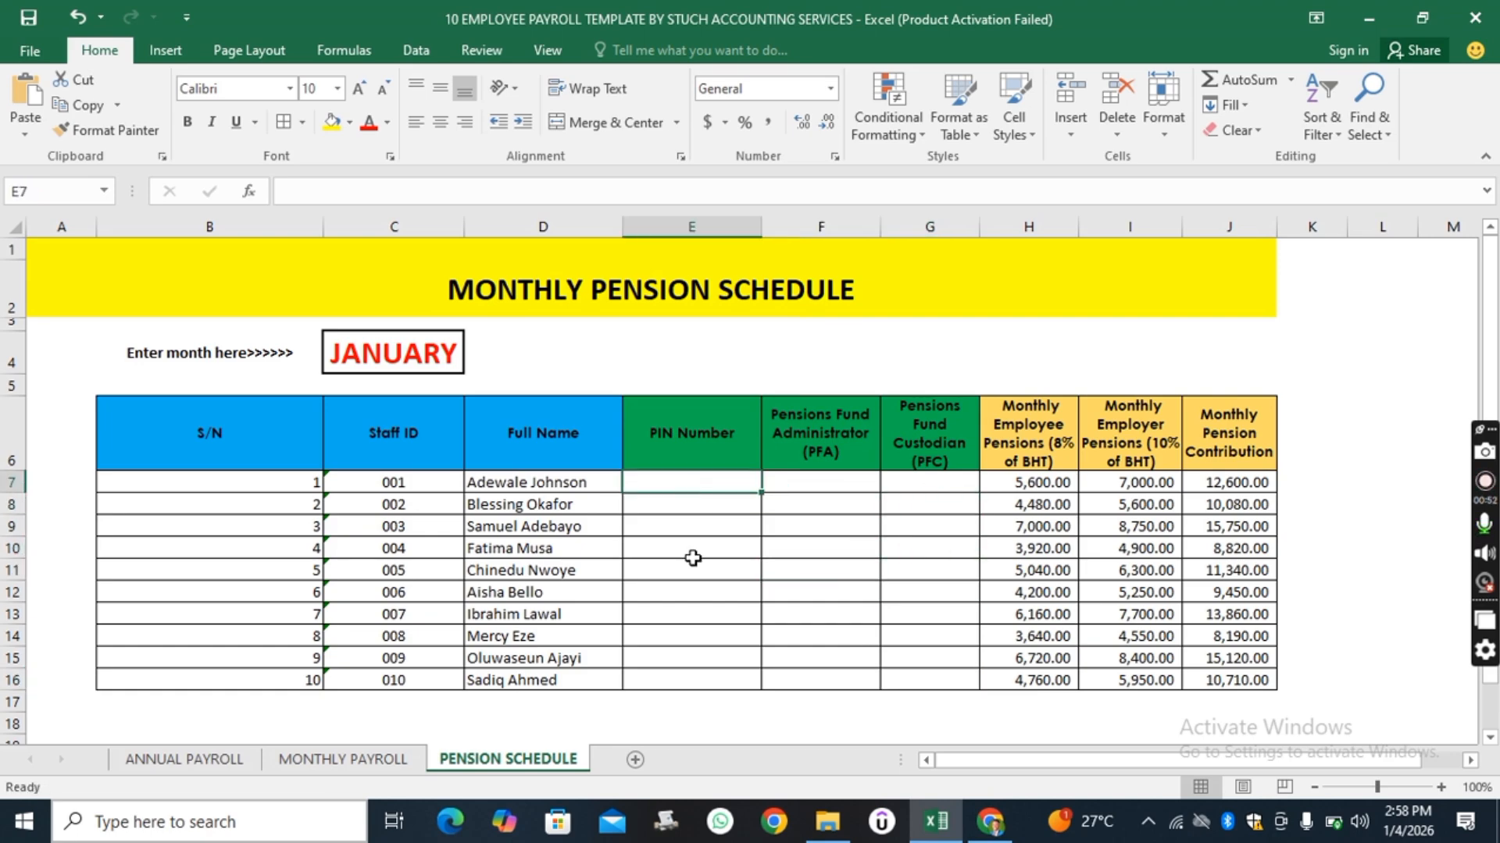
left_click(692, 556)
left_click(927, 654)
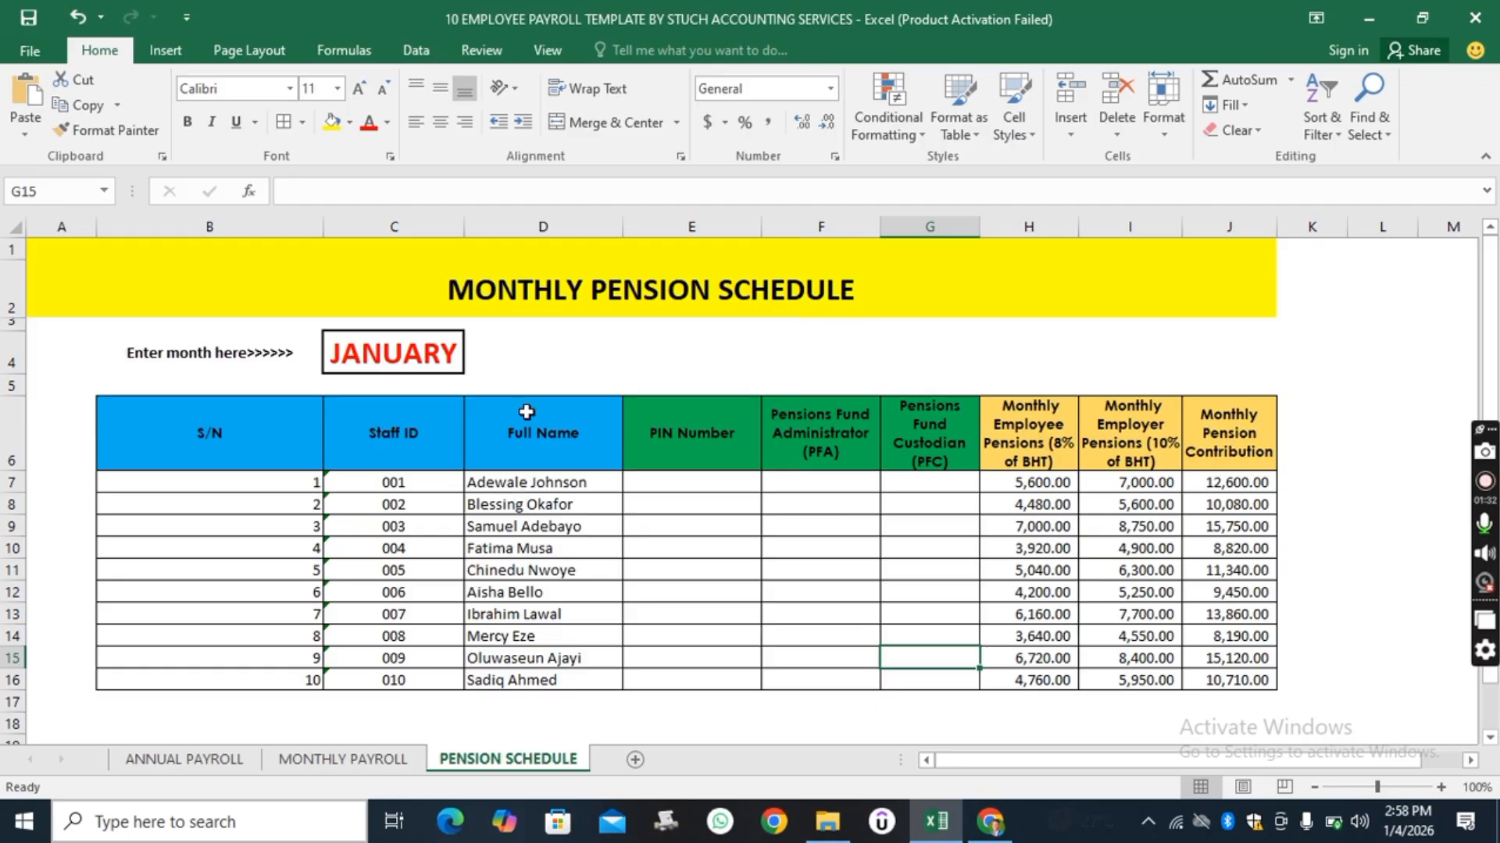
Compare the Full Name columns across the Pension Schedule, Annual Payroll and Monthly Payroll sheets.
left_click(553, 227)
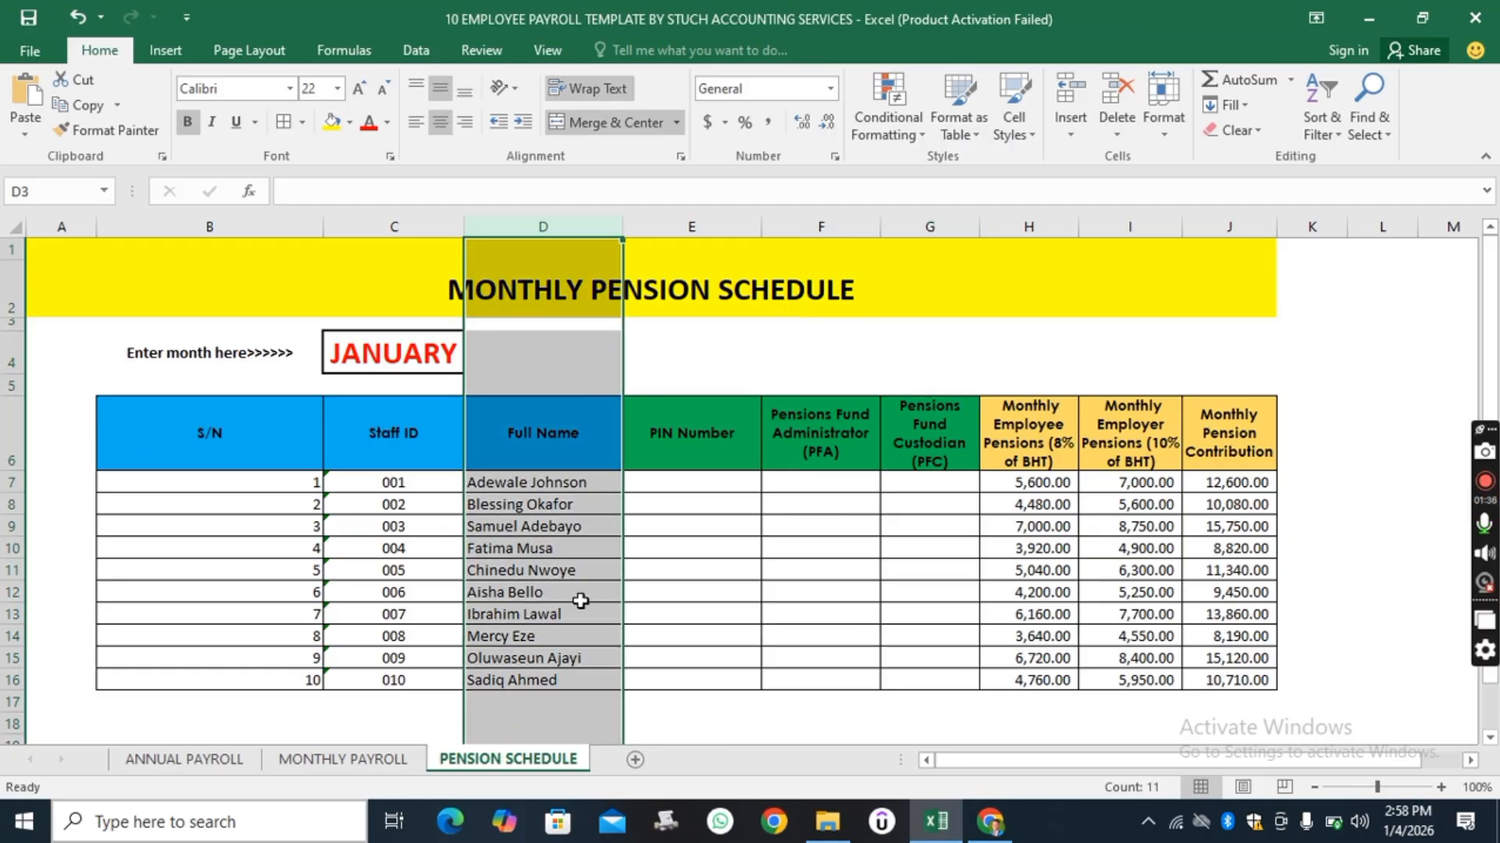
left_click(182, 760)
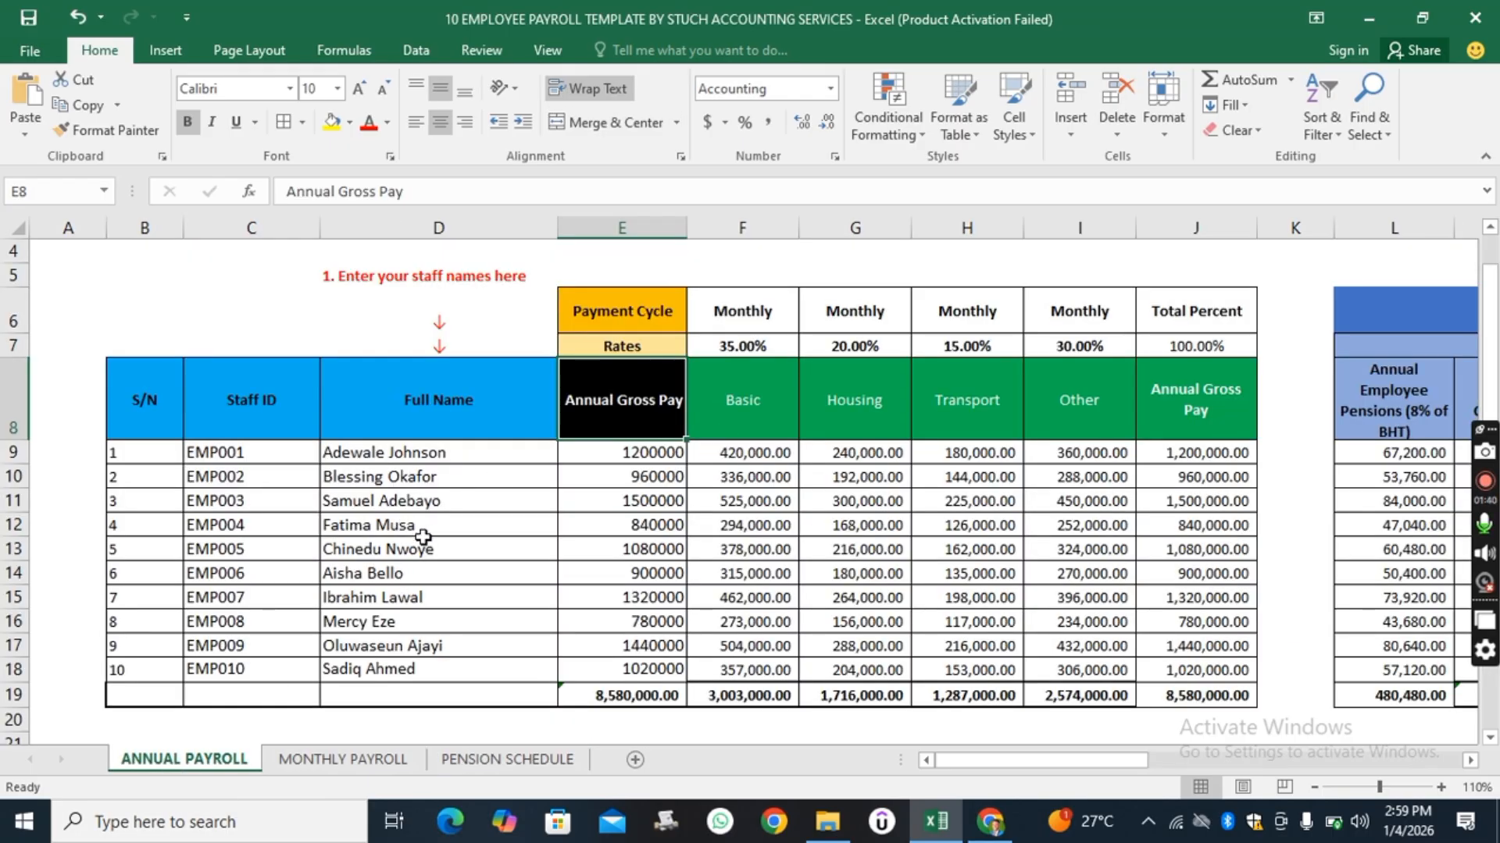
left_click(513, 758)
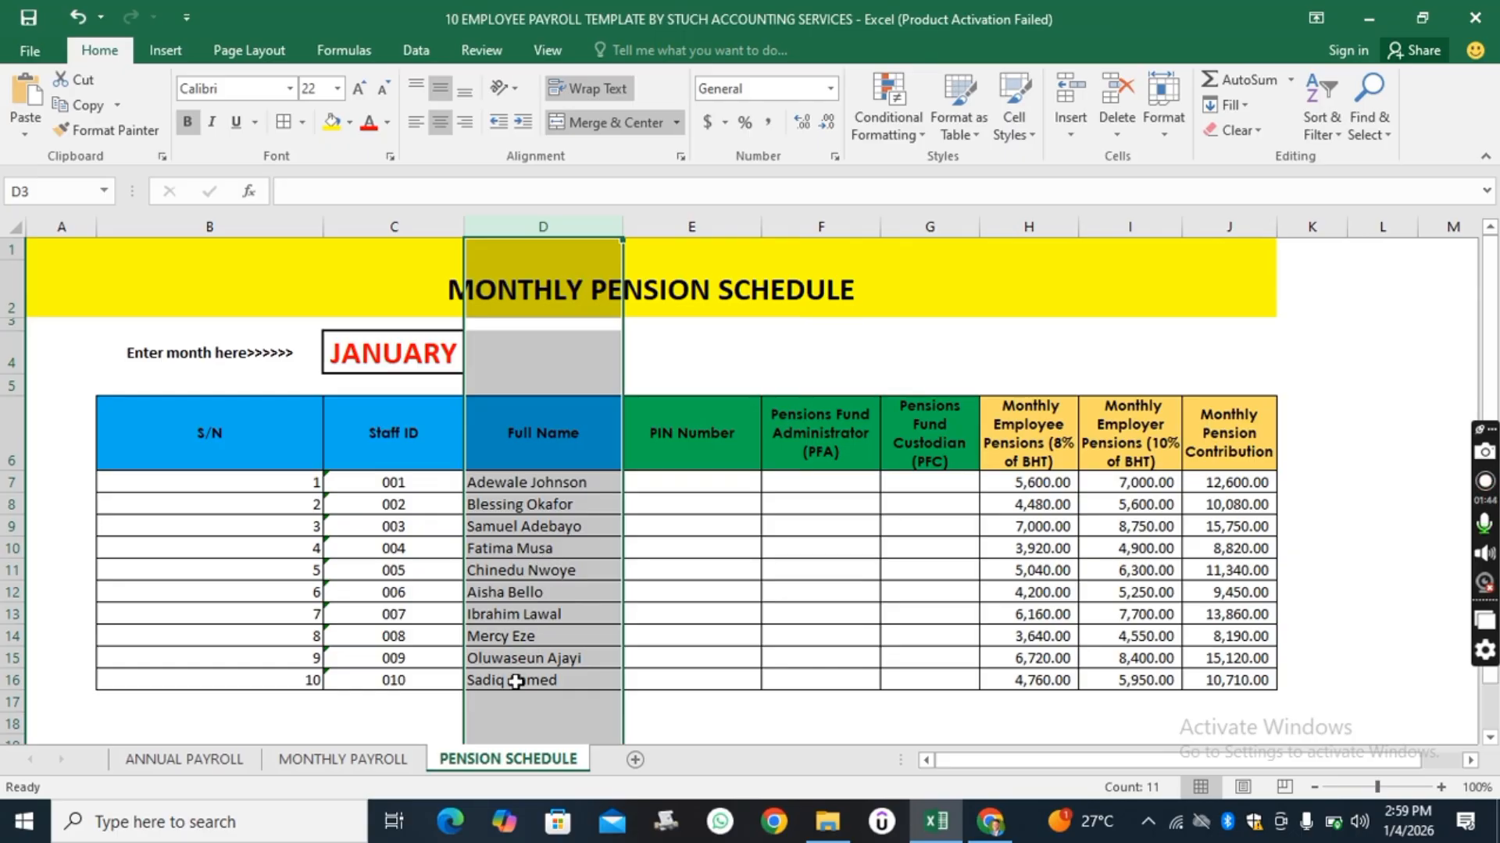
left_click(359, 758)
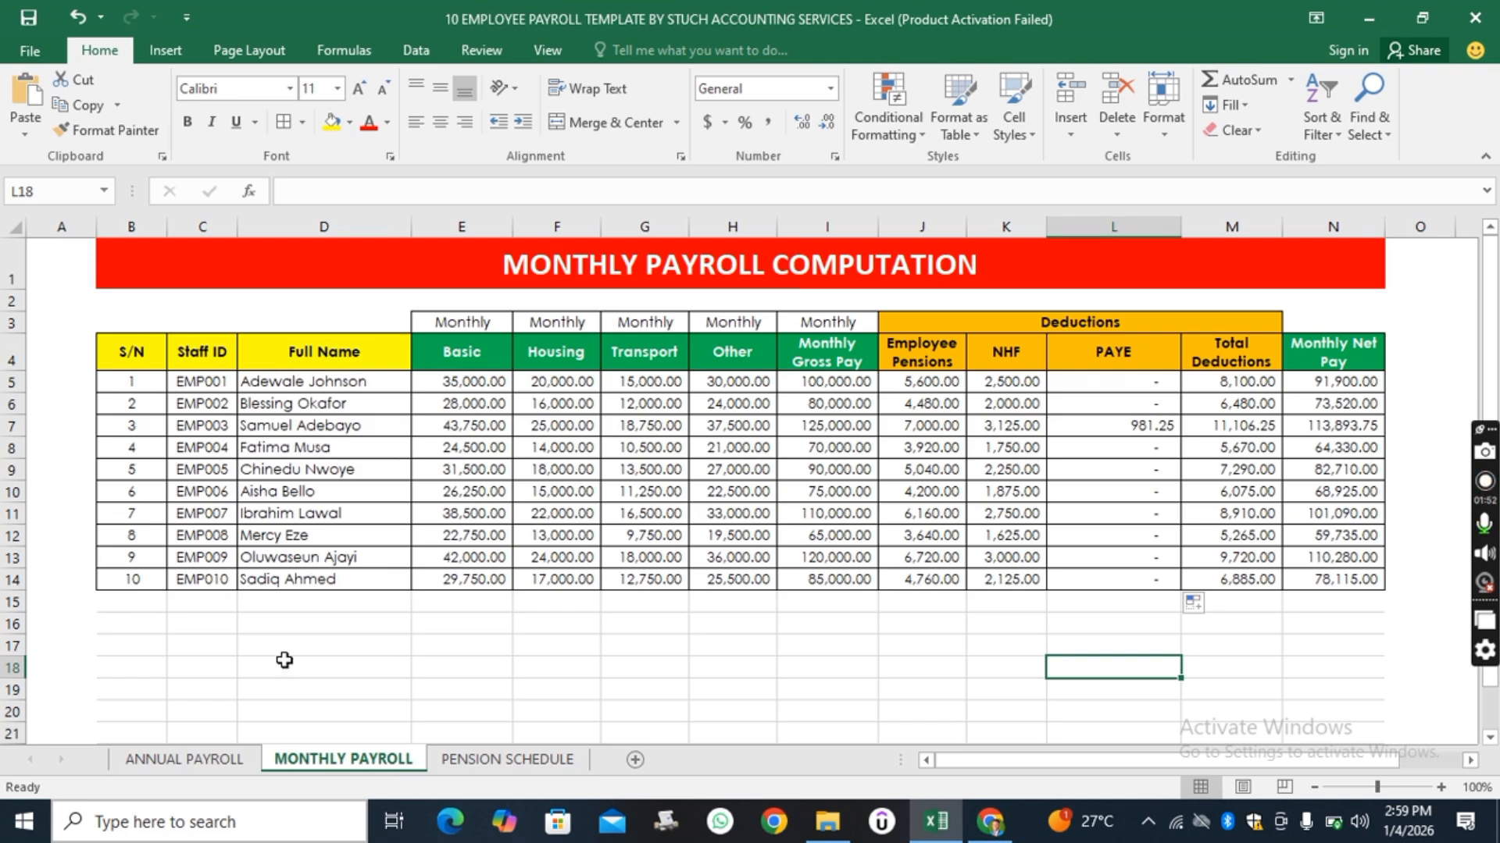
left_click(279, 408)
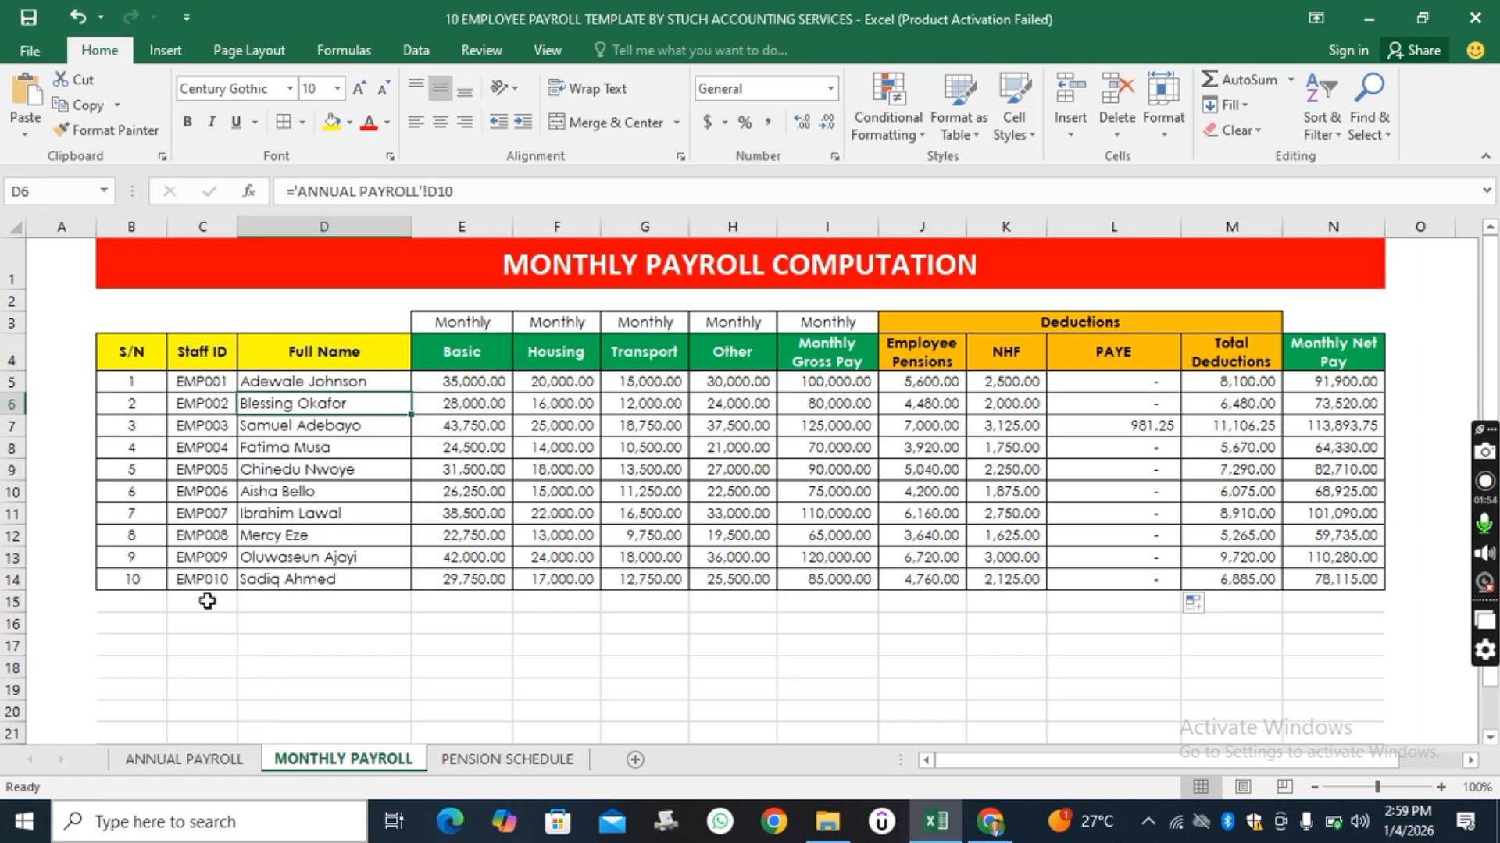
left_click(184, 762)
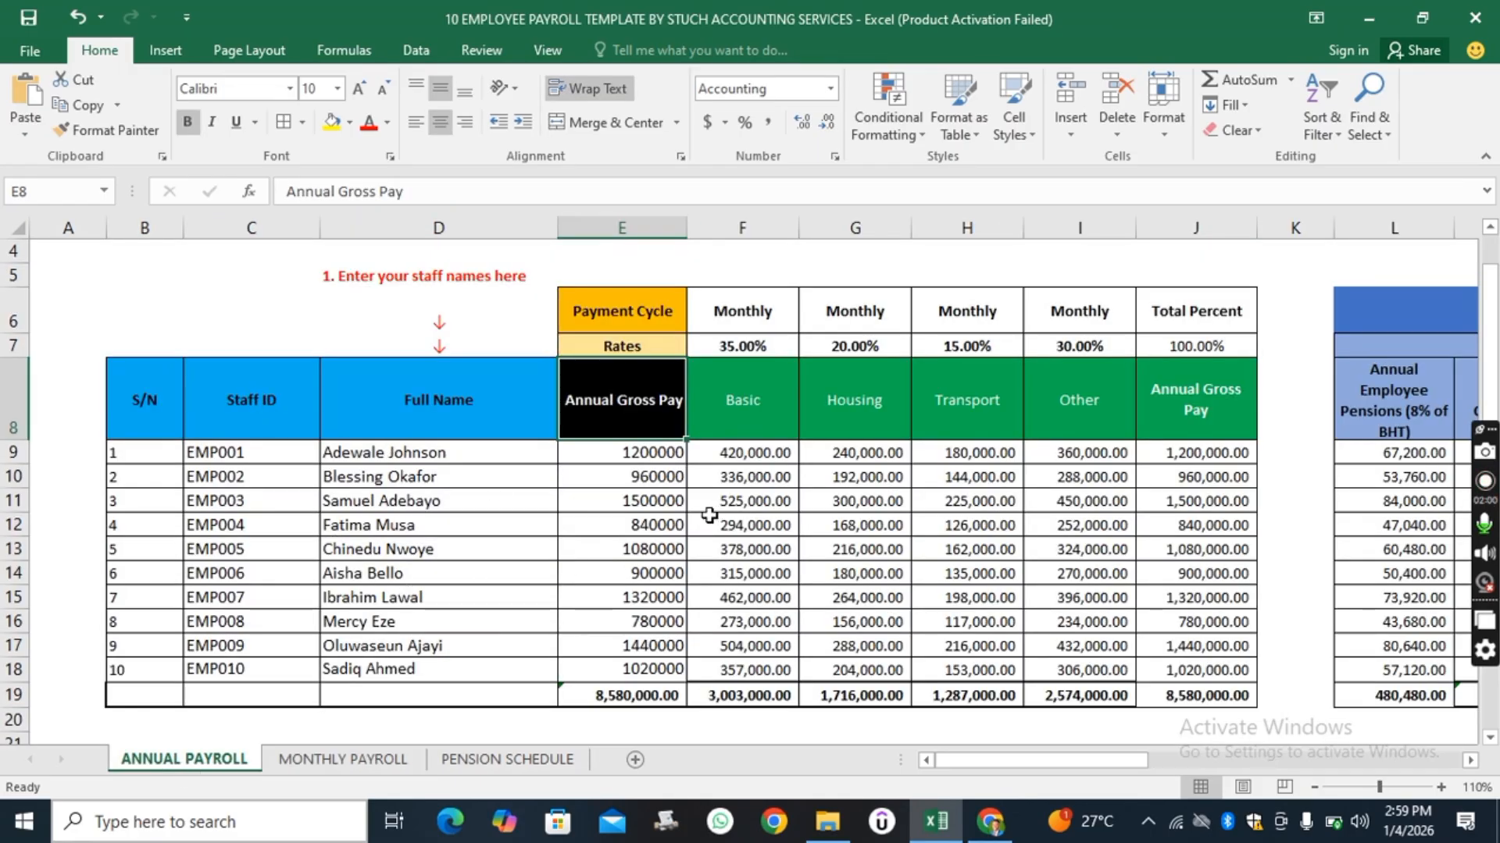
Review the Annual Payroll sheet across its Tax Deduction, Tax Computation and PAYE Tax tables and back to the title.
scroll(703, 515, "up", 2)
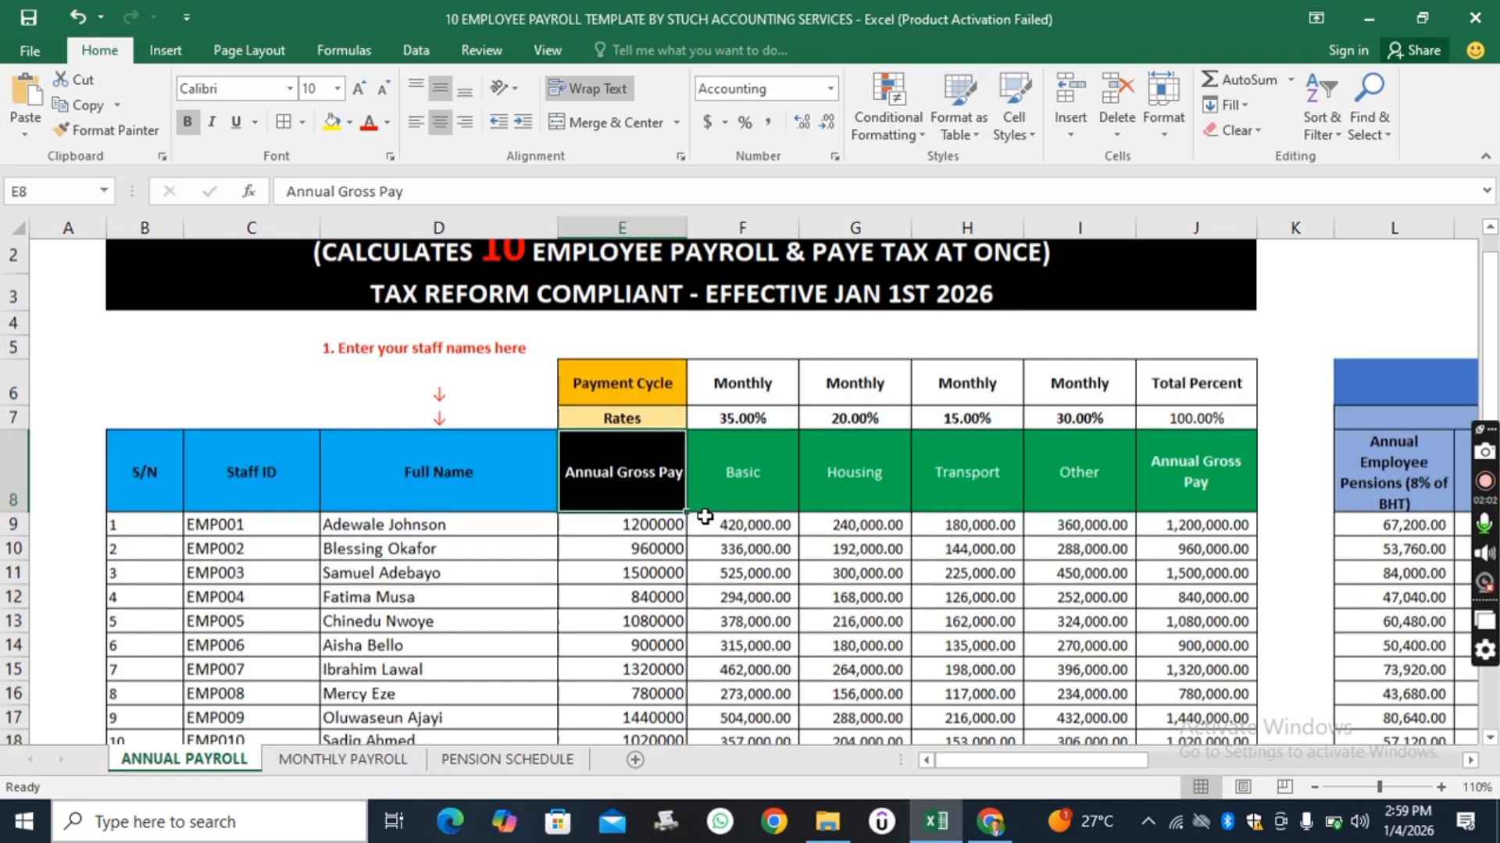
scroll(704, 516, "down", 1)
scroll(704, 516, "down", 2)
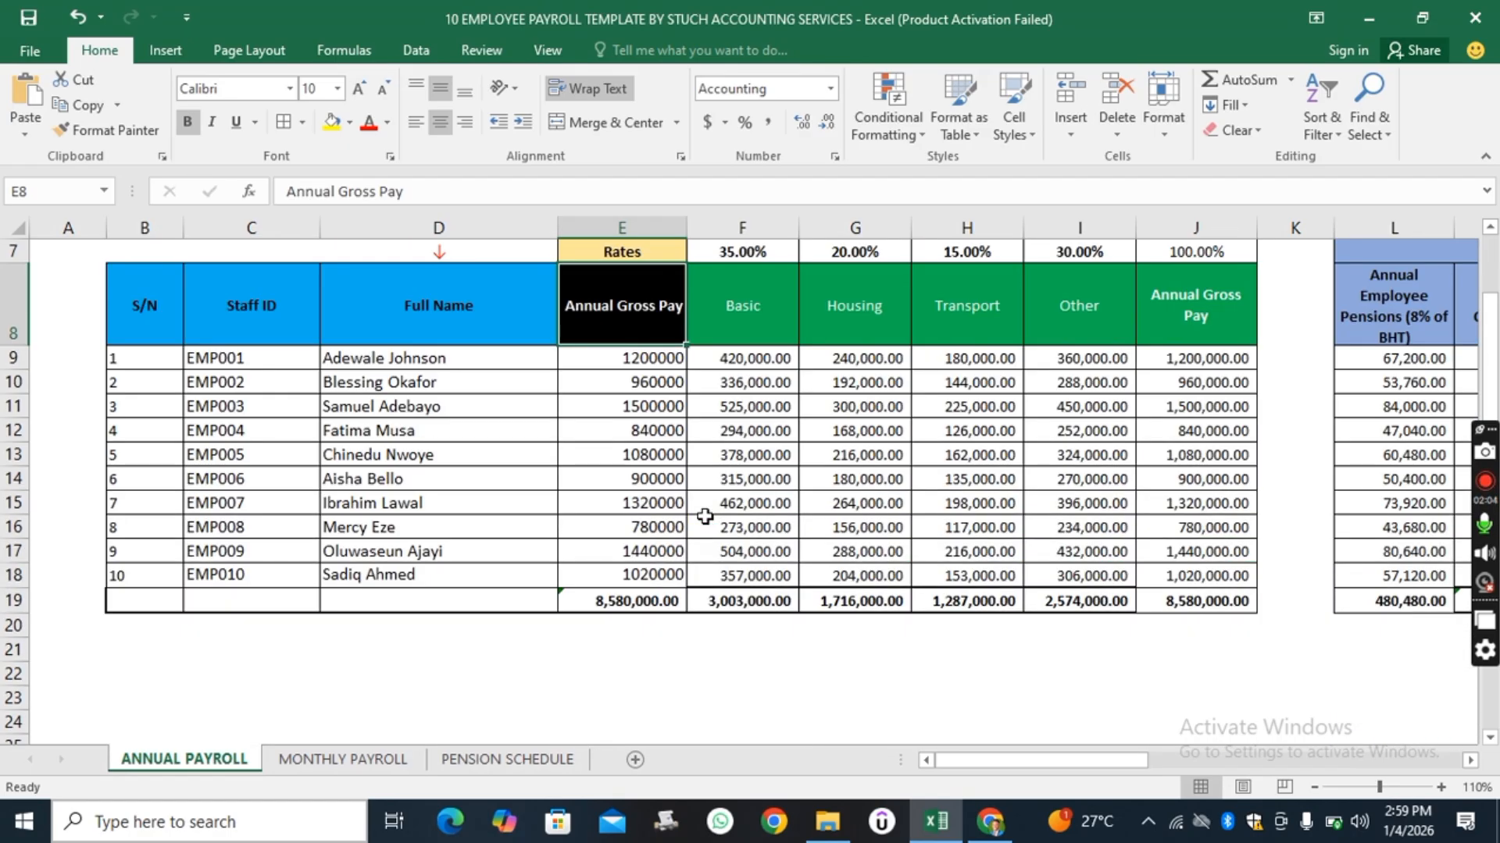
scroll(704, 516, "up", 2)
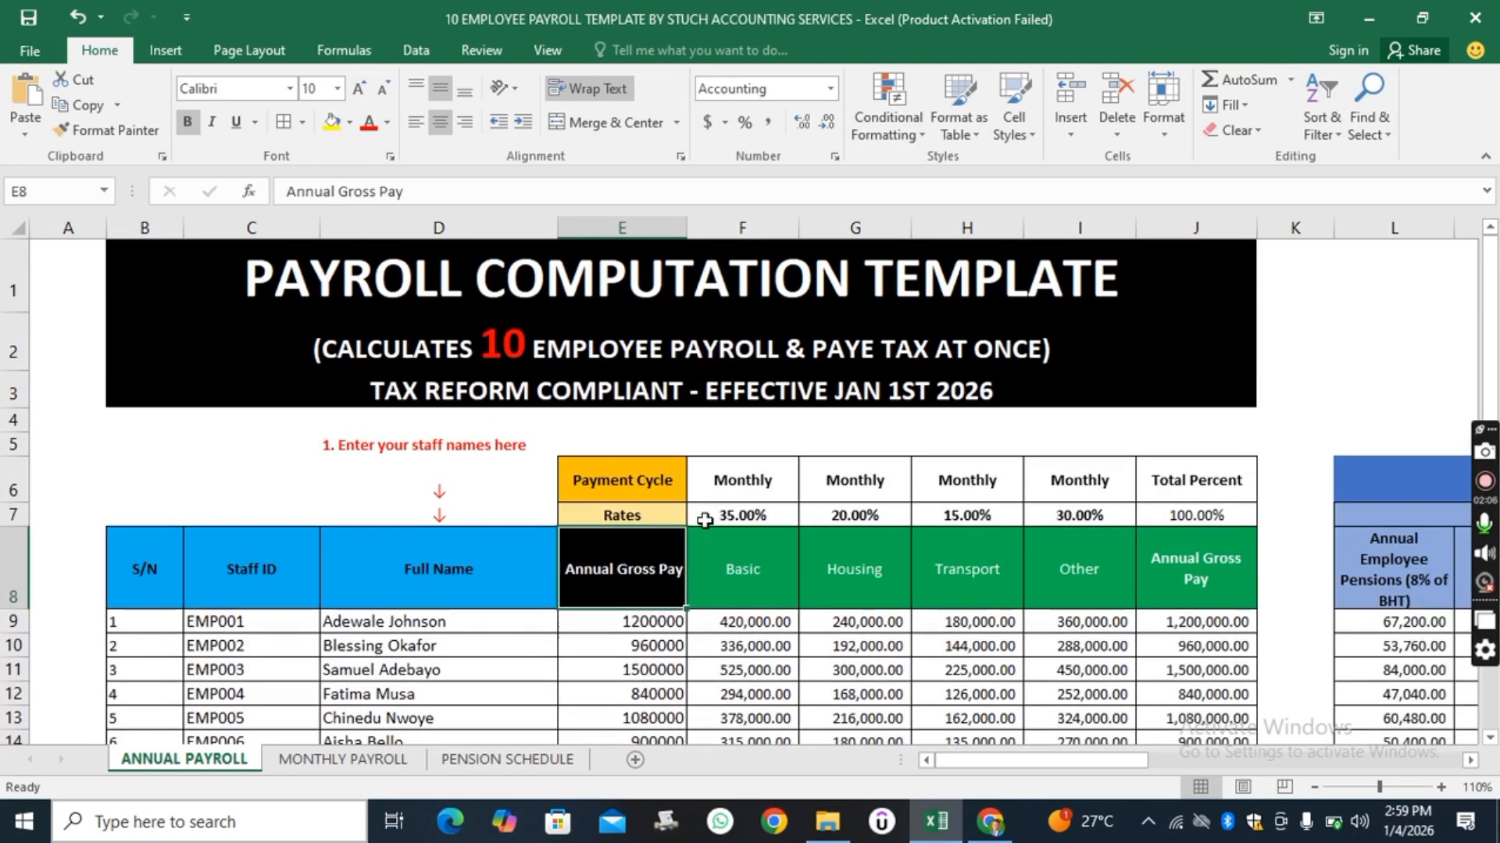
scroll(704, 518, "down", 1)
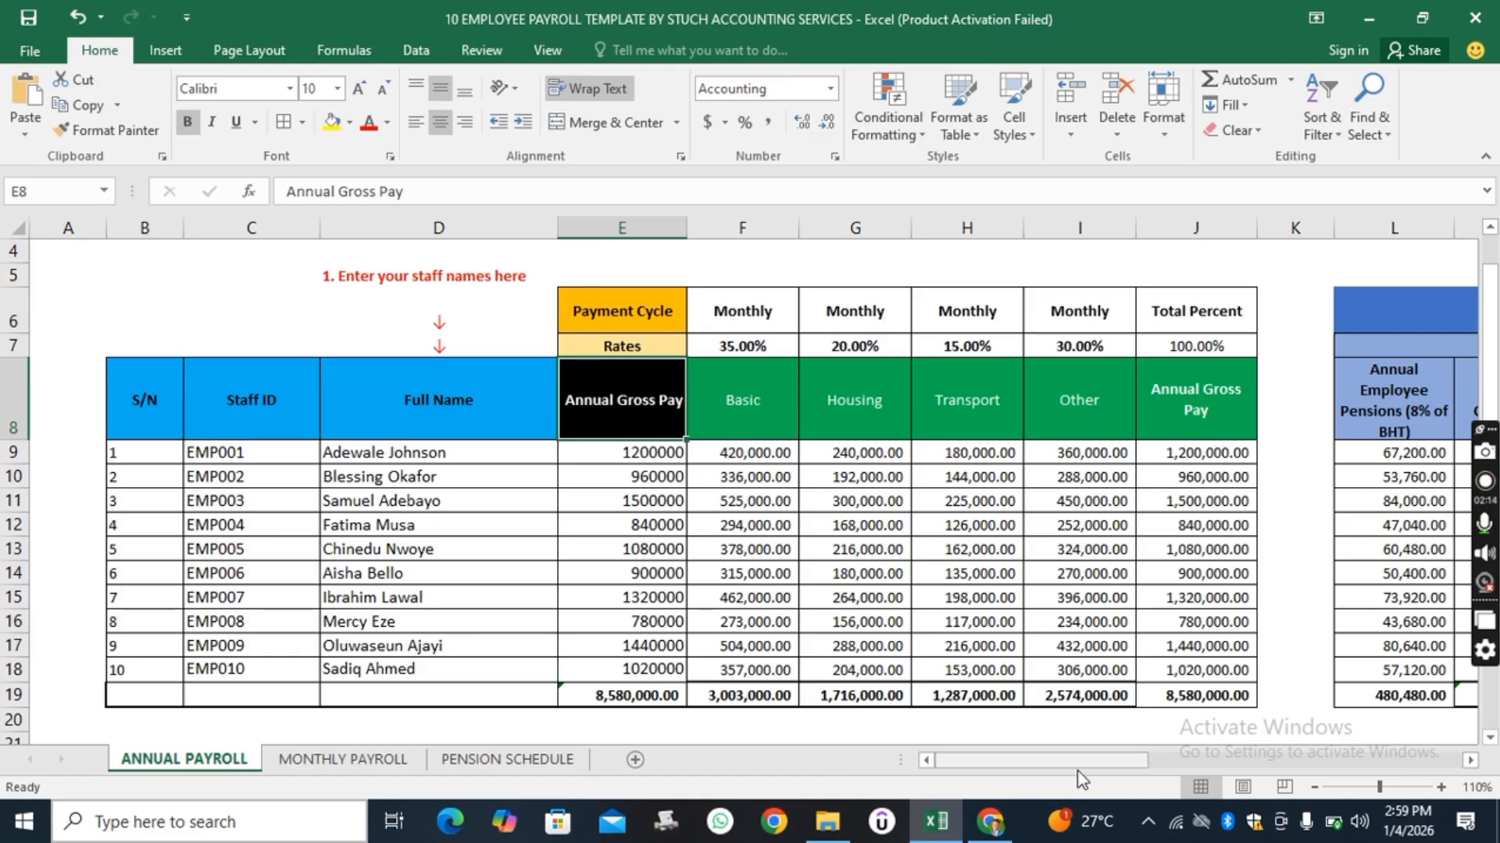
left_click_drag(1058, 764, 1408, 758)
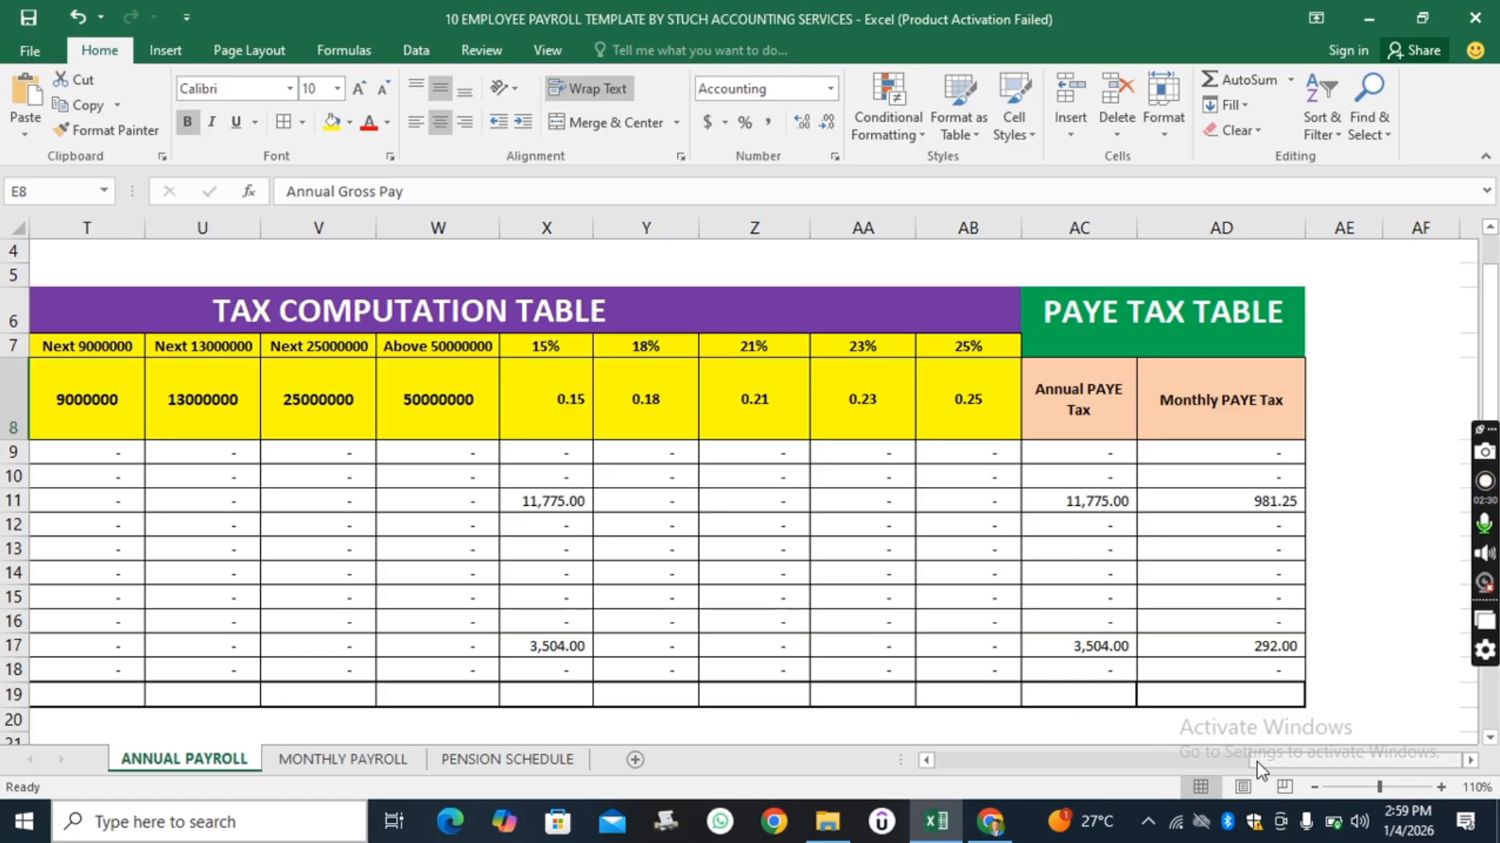
left_click_drag(1257, 763, 903, 792)
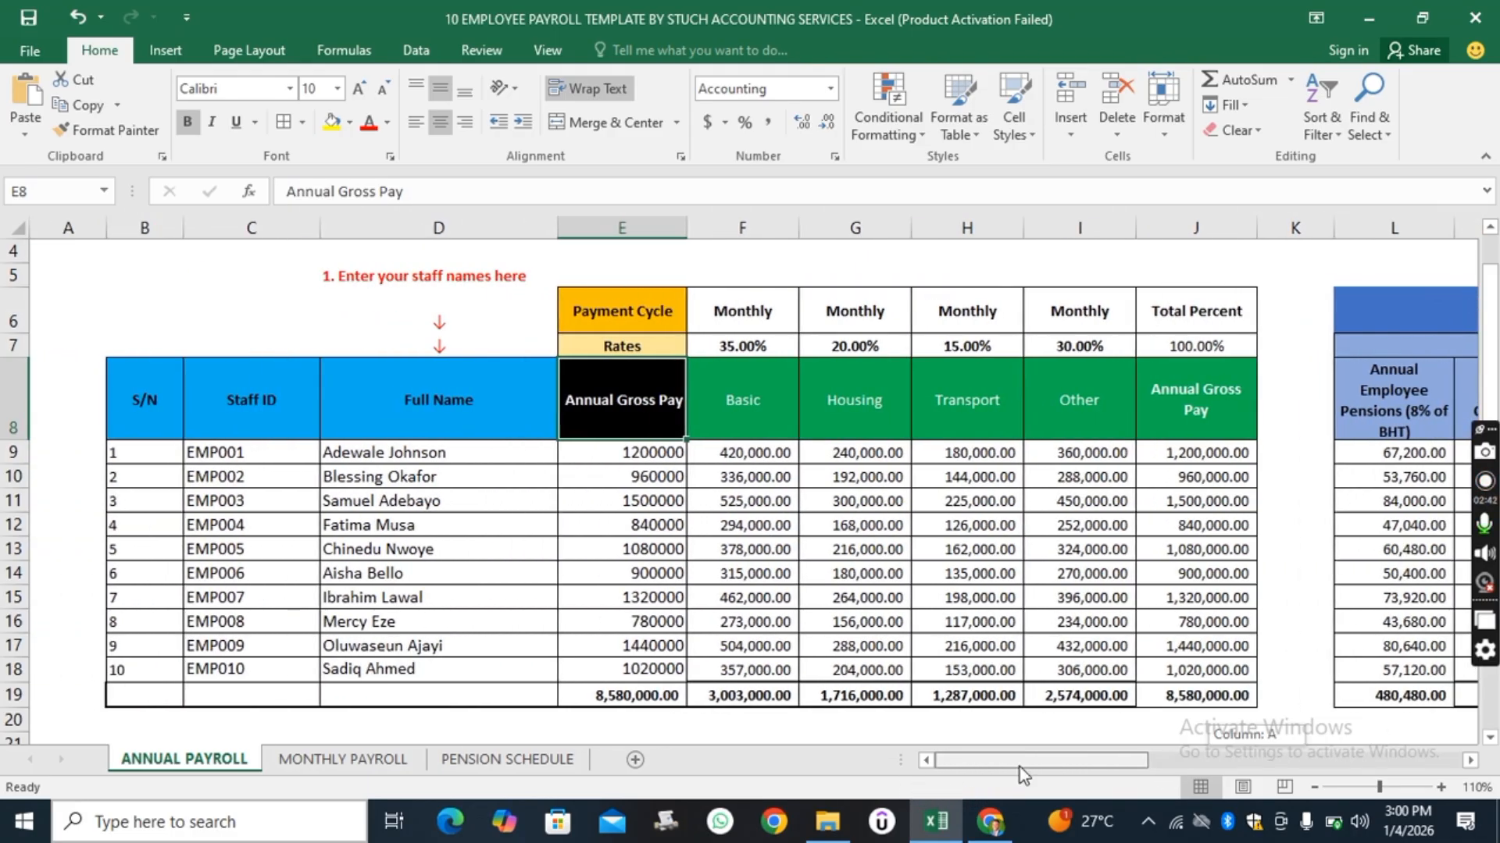
left_click_drag(1019, 776, 1202, 756)
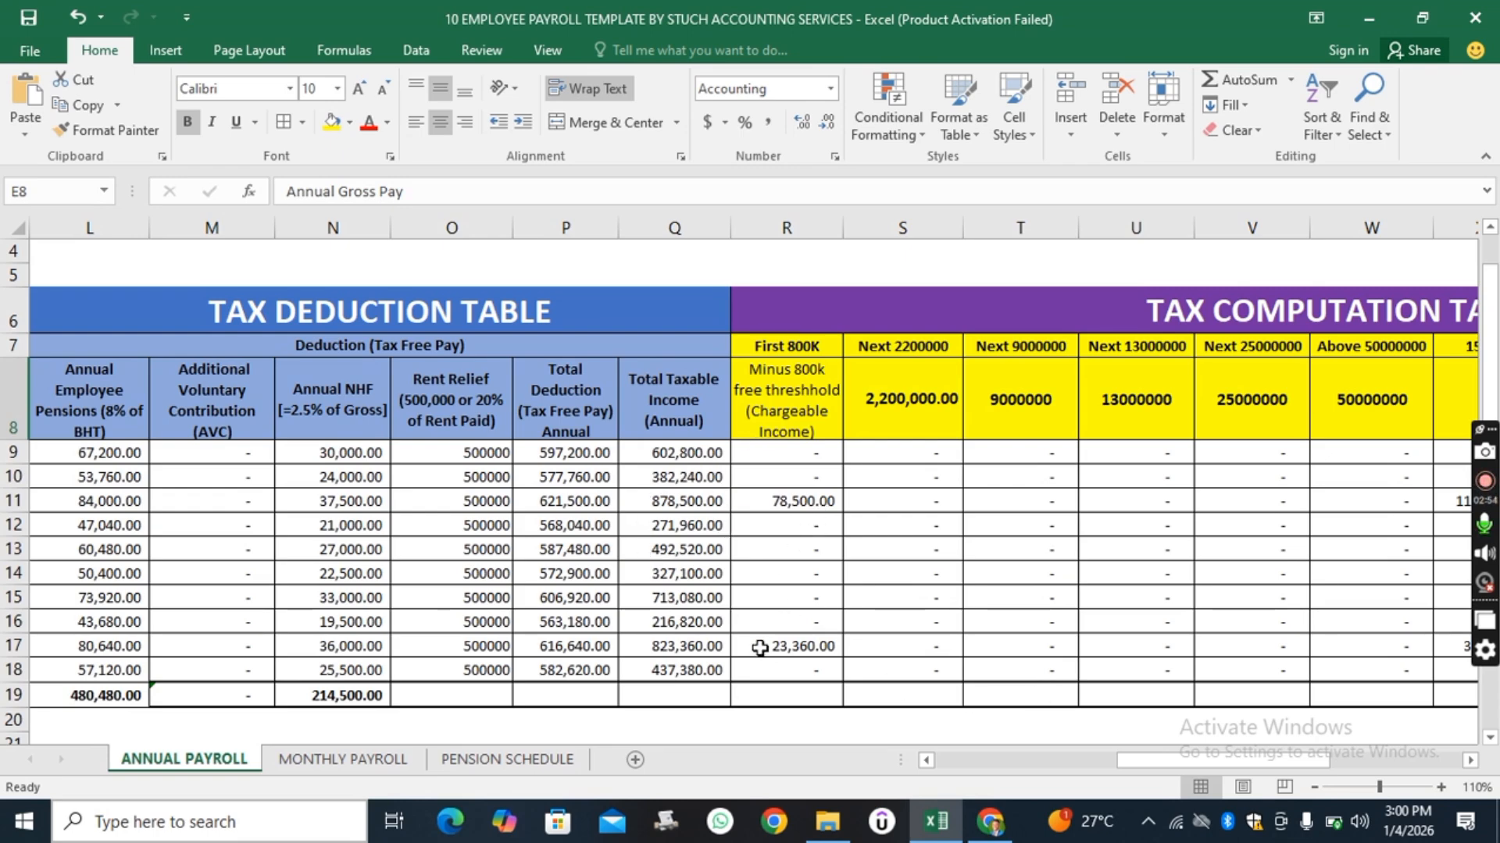
left_click_drag(1174, 764, 1095, 774)
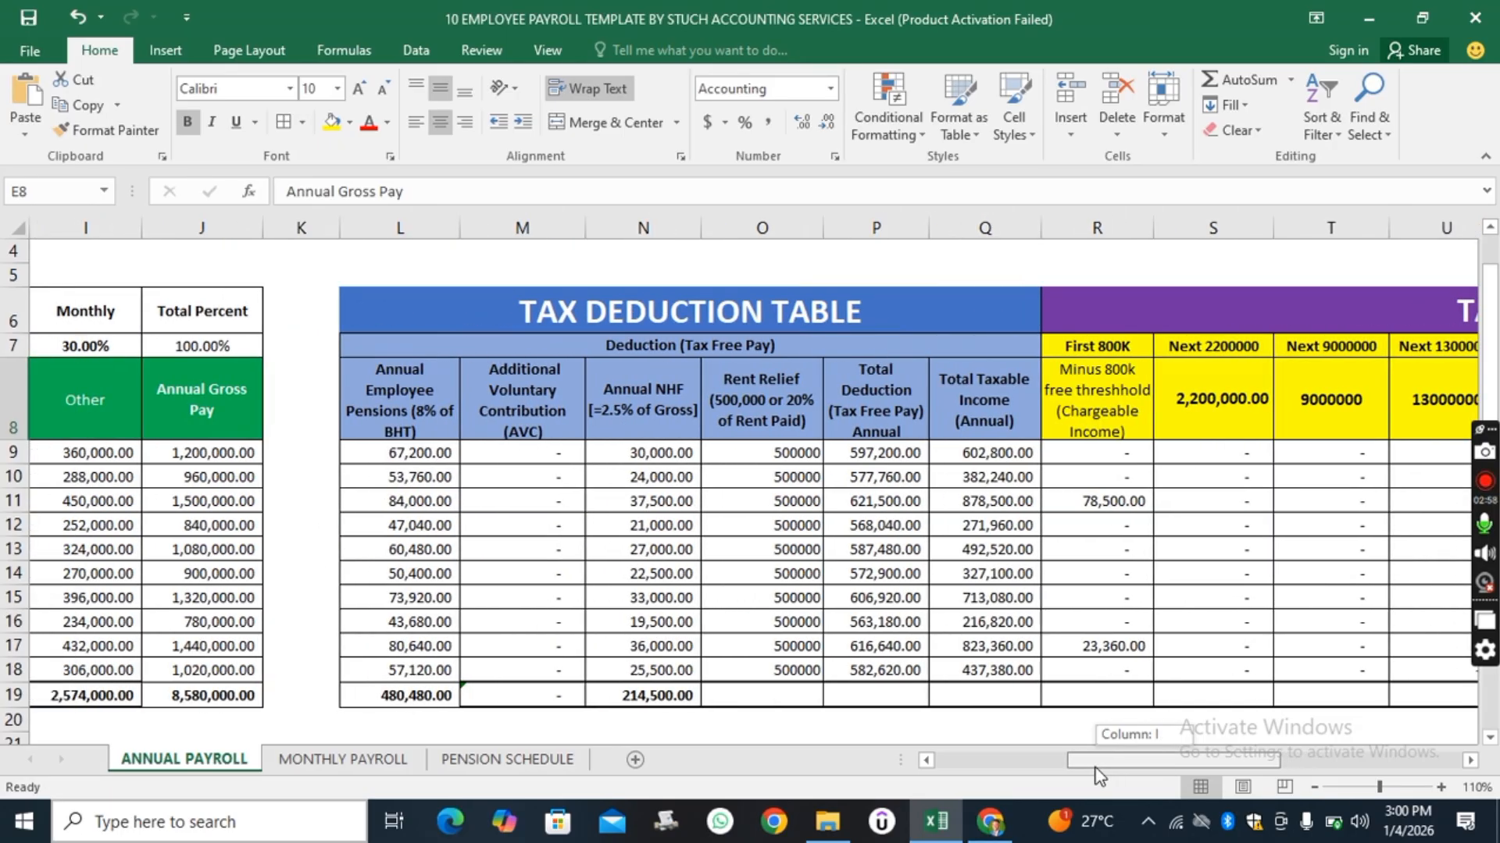
left_click_drag(1095, 769, 1178, 740)
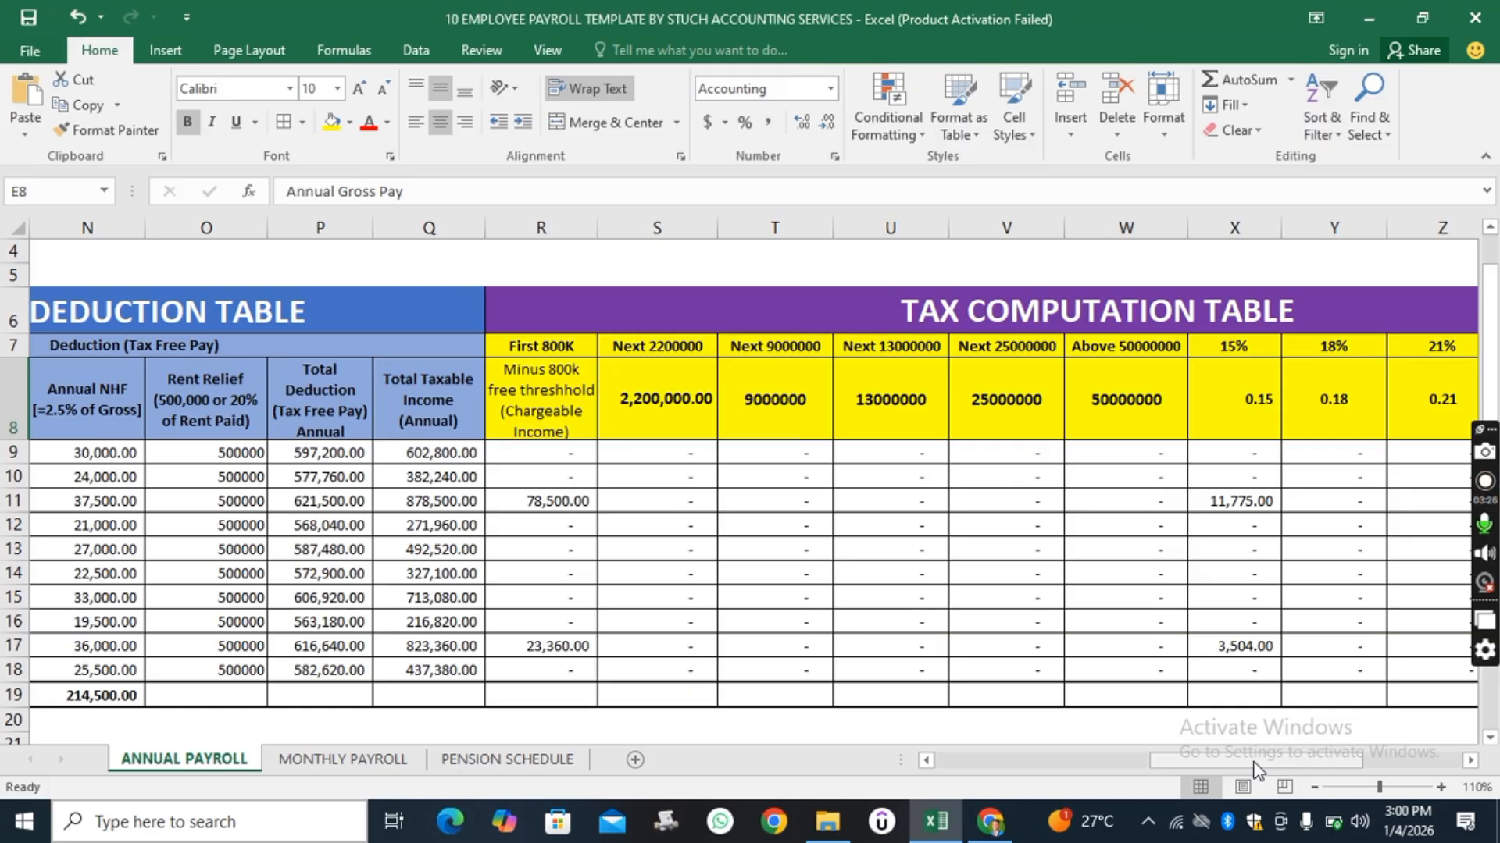
left_click_drag(1253, 767, 989, 793)
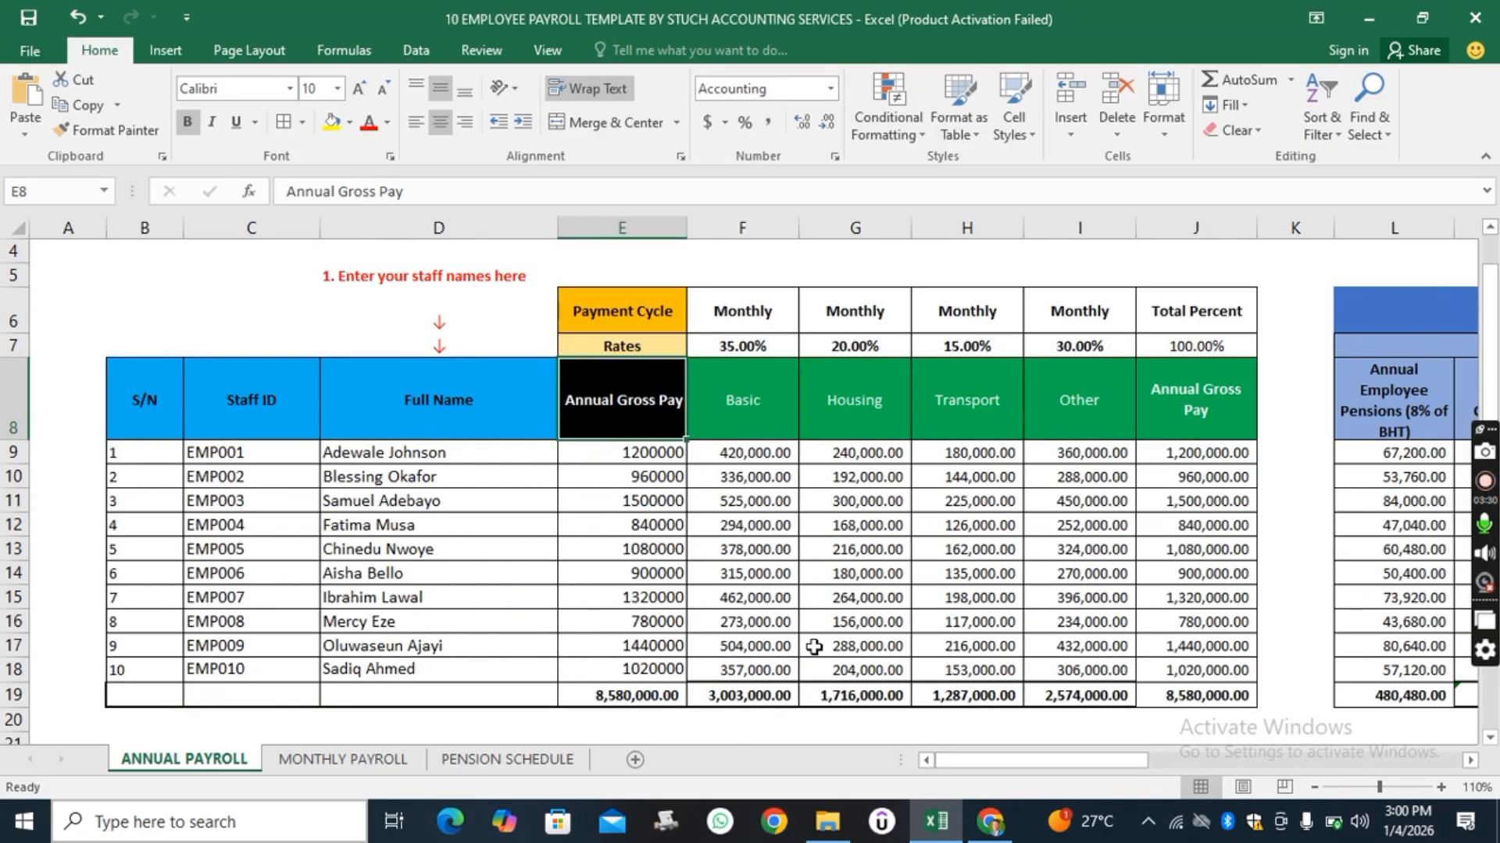
scroll(777, 582, "up", 1)
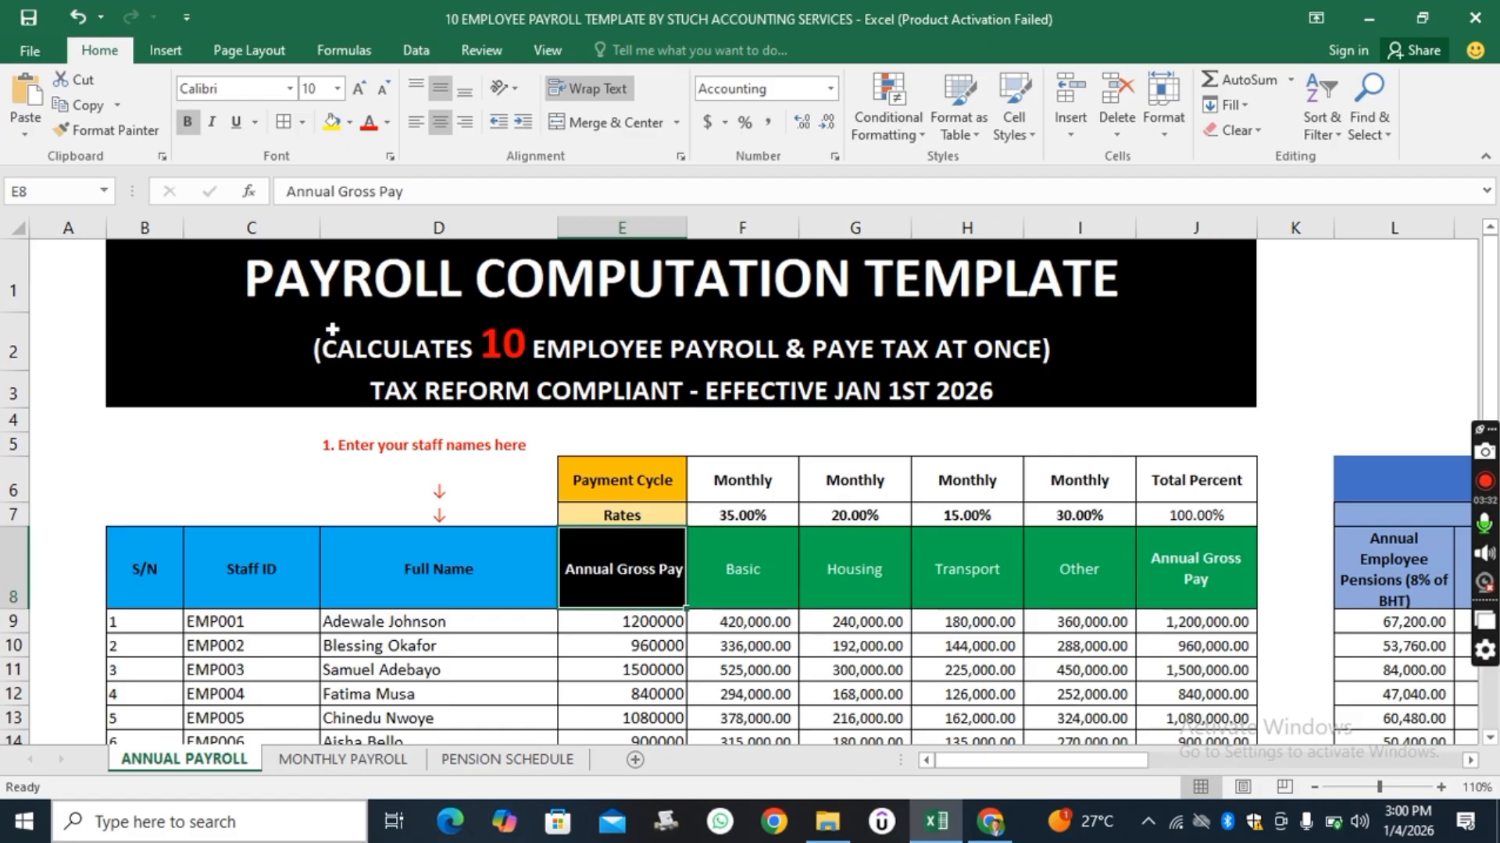